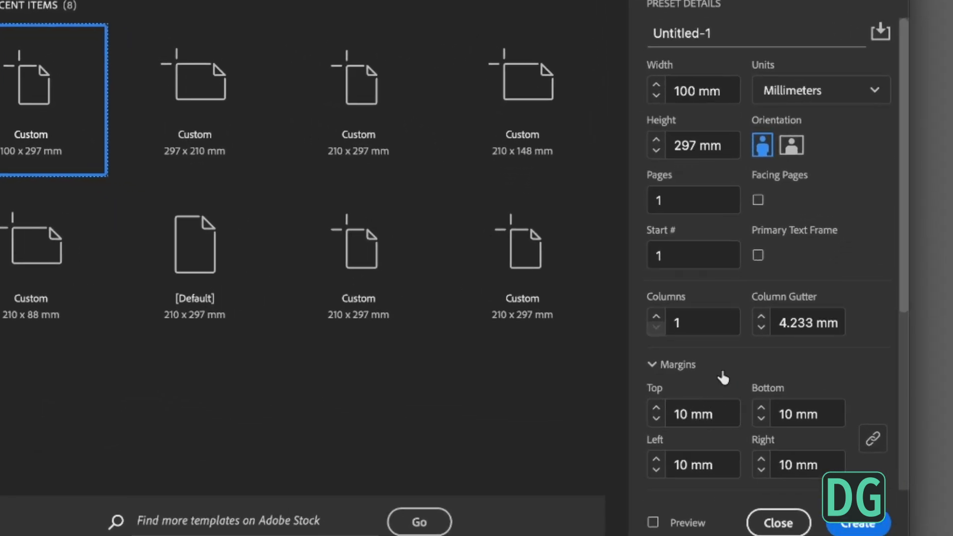
- Set the bleed to 3 mm on all sides and create the 100 x 297 mm document
{"action": "scroll", "coordinate": [724, 378], "scroll_direction": "down", "scroll_amount": 5}
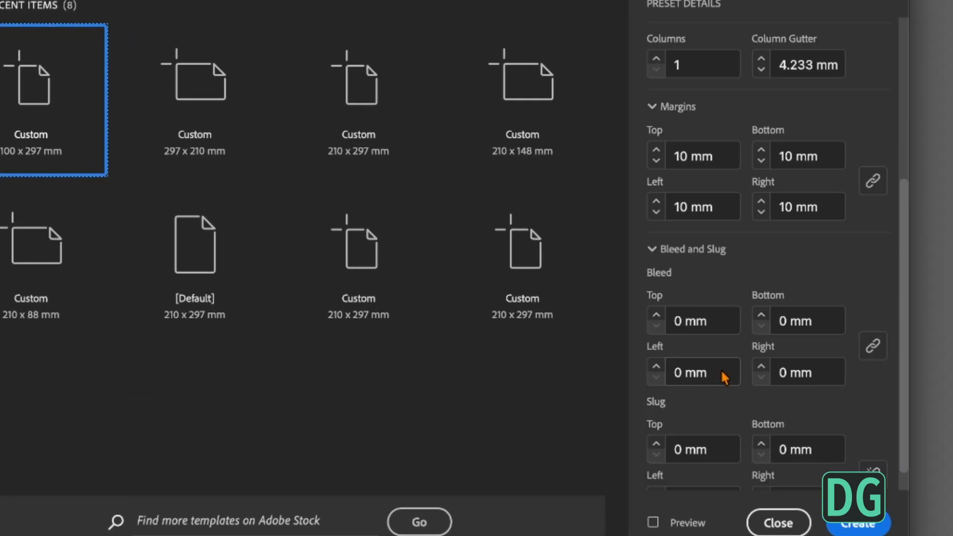
{"action": "left_click_drag", "start_coordinate": [715, 321], "coordinate": [622, 321]}
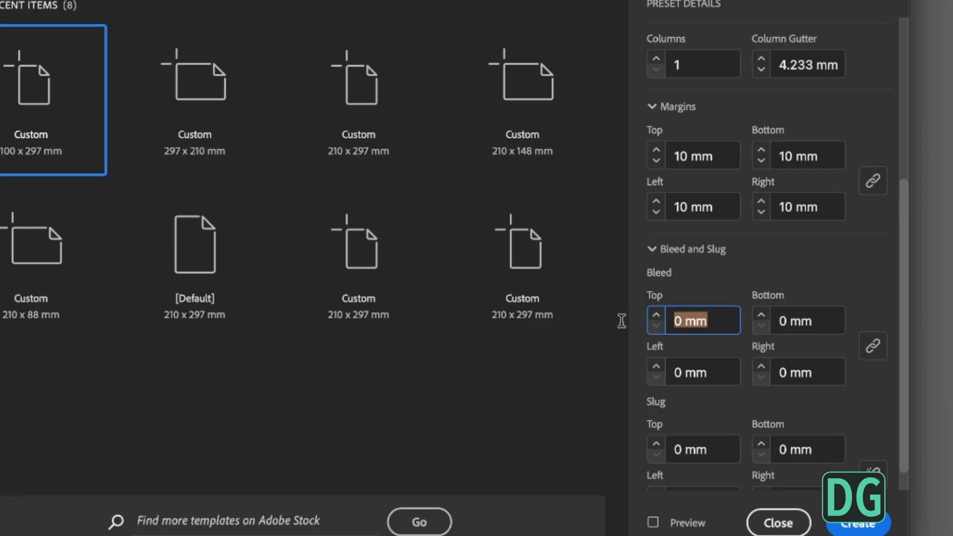
{"action": "type", "text": "3"}
{"action": "left_click", "coordinate": [844, 321]}
{"action": "scroll", "coordinate": [754, 410], "scroll_direction": "down", "scroll_amount": 1}
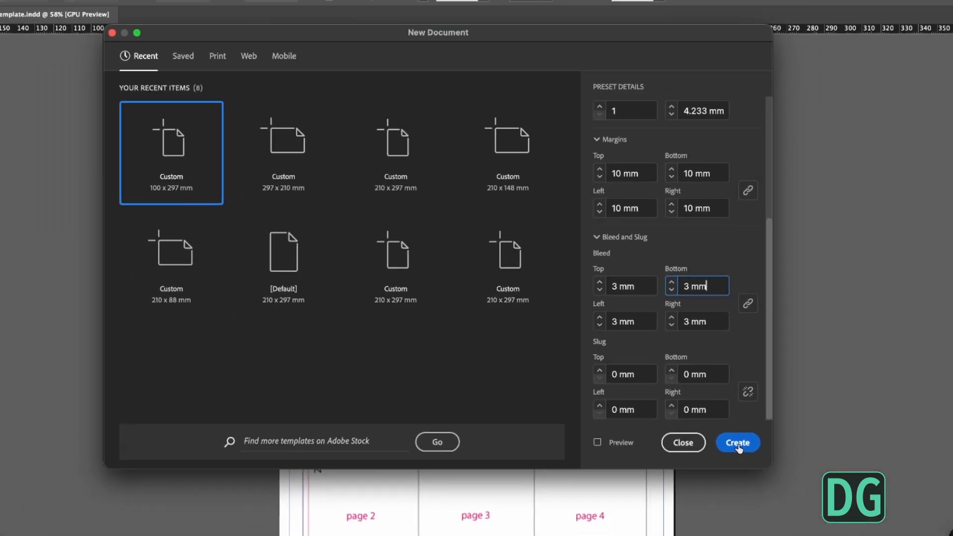
{"action": "left_click", "coordinate": [819, 505]}
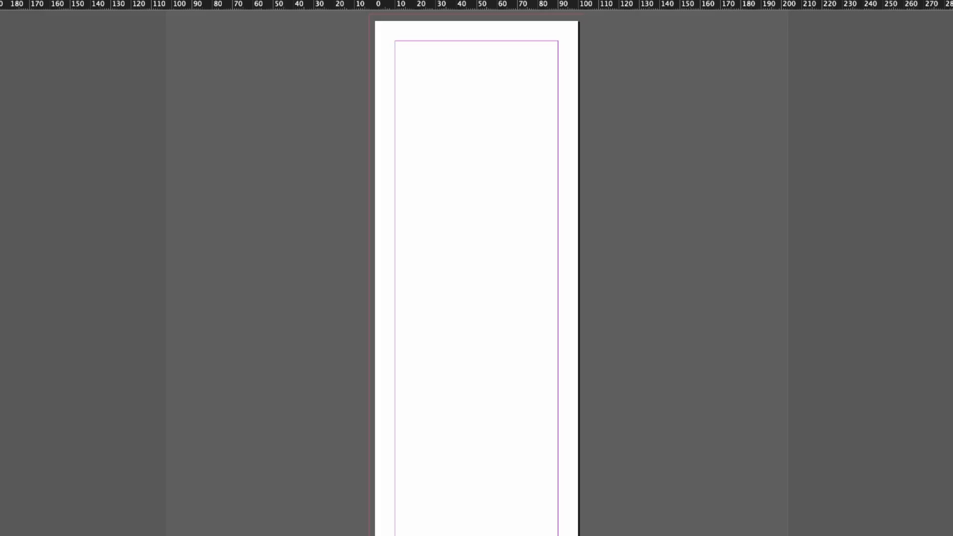
- Show the document's pages and inspect the parent options of A-Parent without changing them
{"action": "left_click", "coordinate": [881, 81]}
{"action": "left_click_drag", "start_coordinate": [797, 123], "coordinate": [735, 127]}
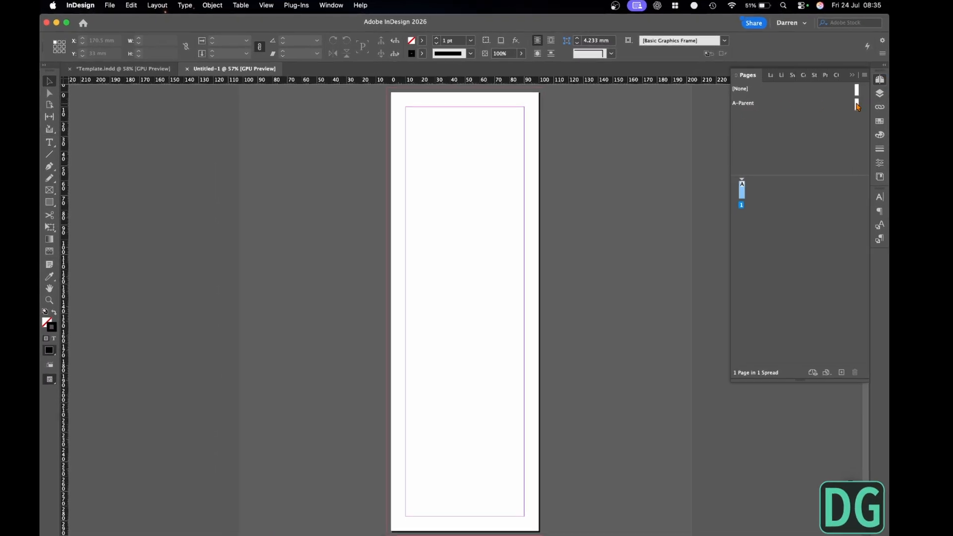
{"action": "right_click", "coordinate": [858, 105]}
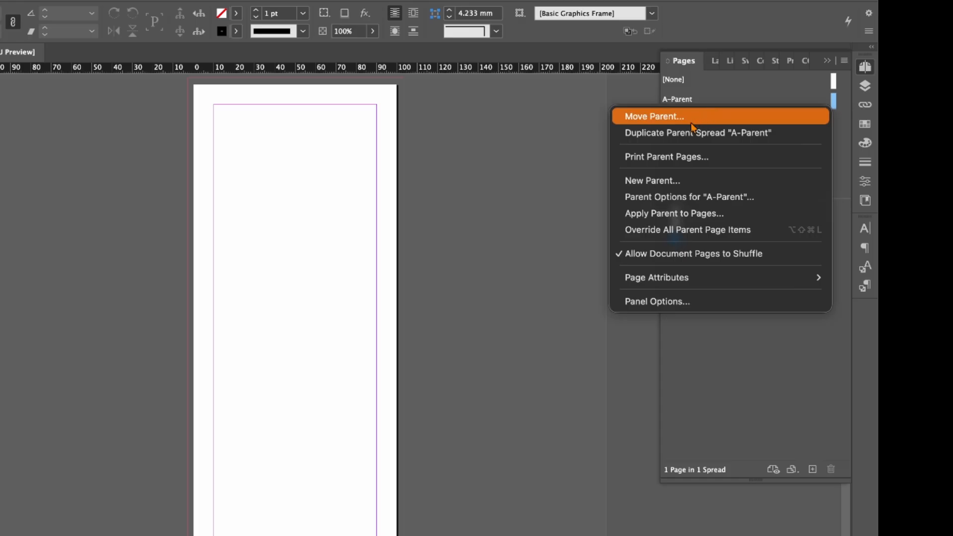
{"action": "left_click", "coordinate": [680, 197]}
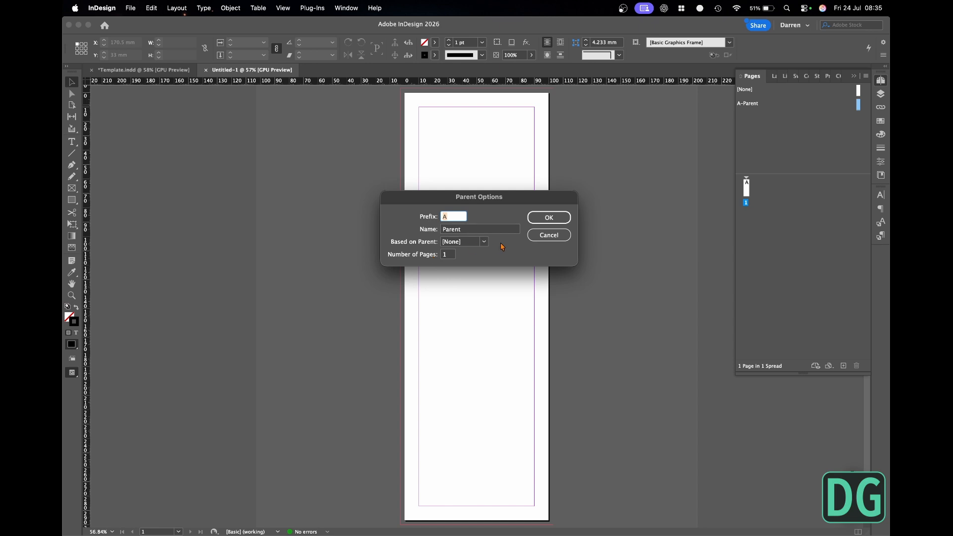
{"action": "left_click", "coordinate": [550, 218]}
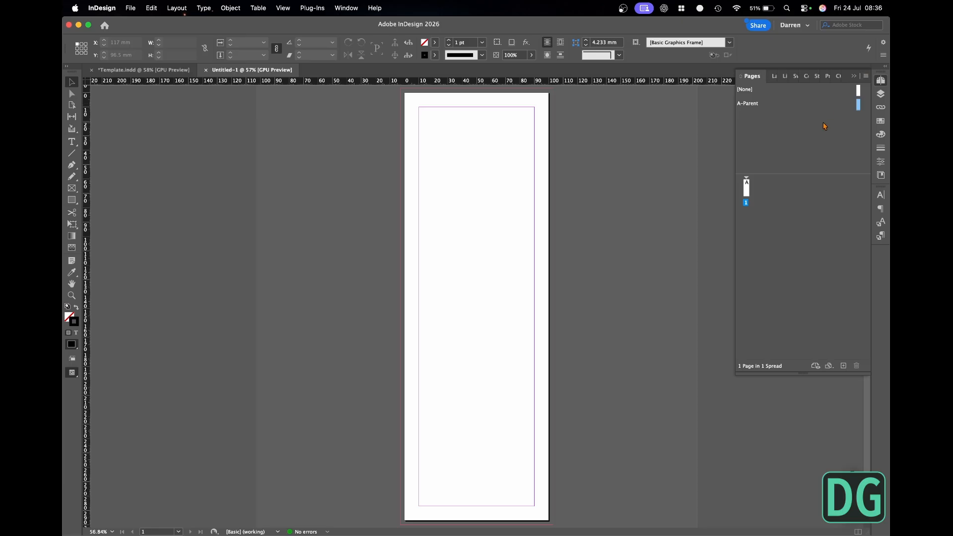
- Create a new one-page parent with prefix B, based on A-Parent and 97 mm wide
{"action": "left_click", "coordinate": [867, 76]}
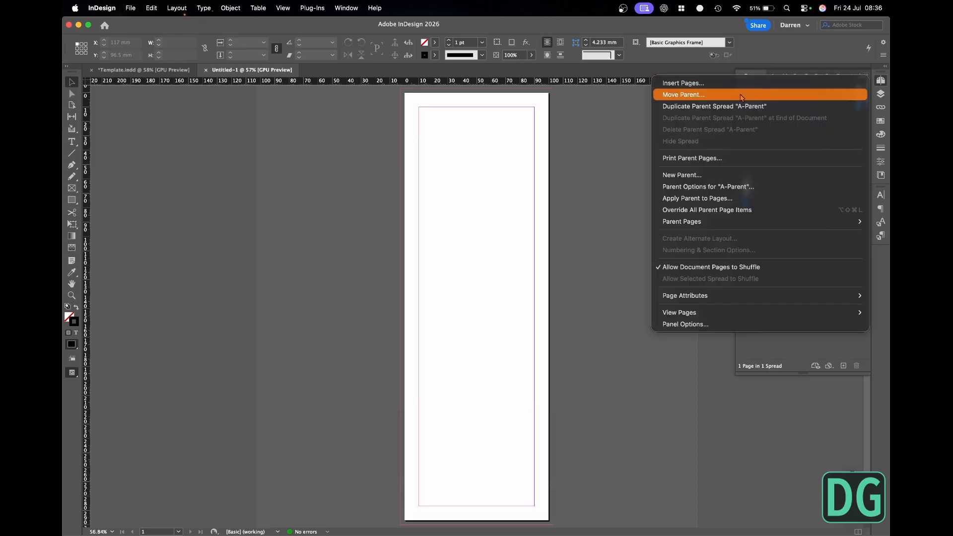
{"action": "left_click", "coordinate": [700, 175]}
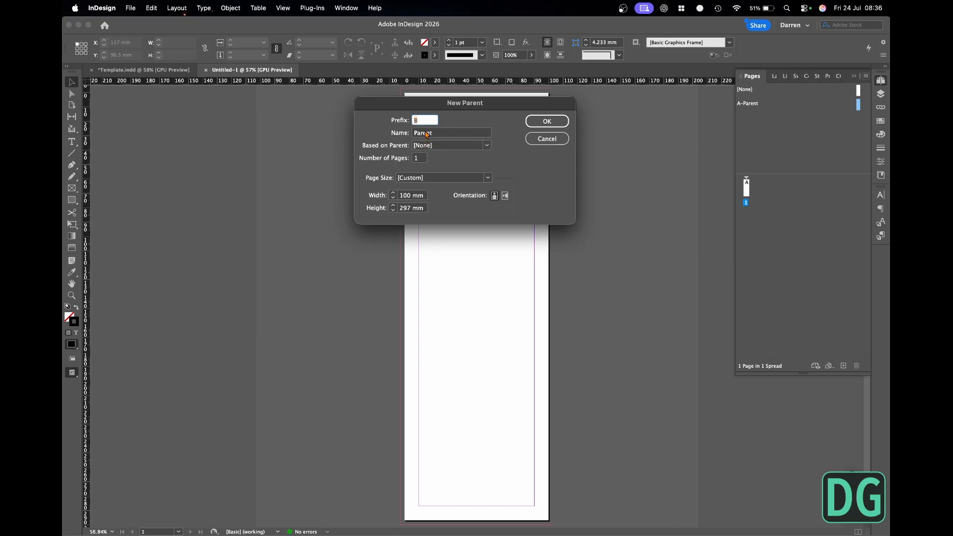
{"action": "left_click", "coordinate": [487, 146]}
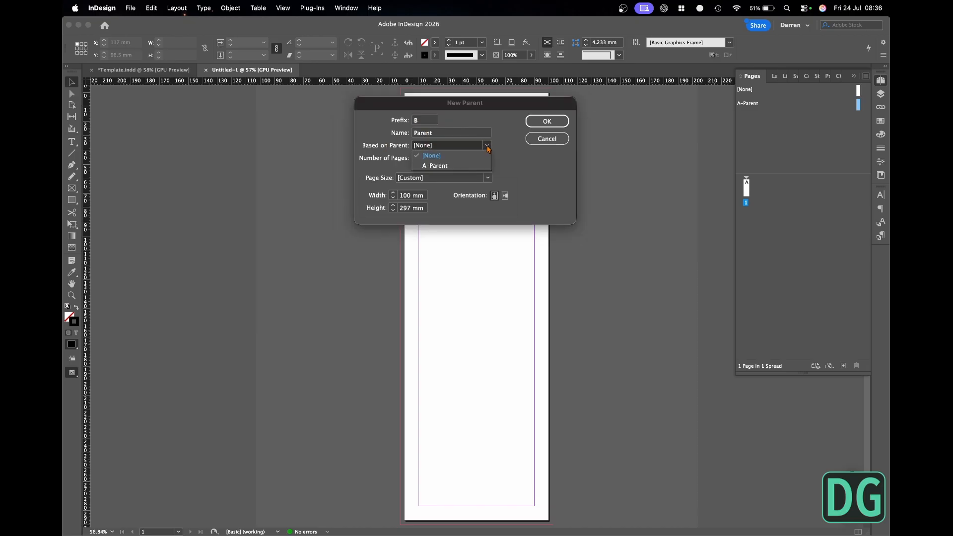
{"action": "left_click", "coordinate": [466, 166]}
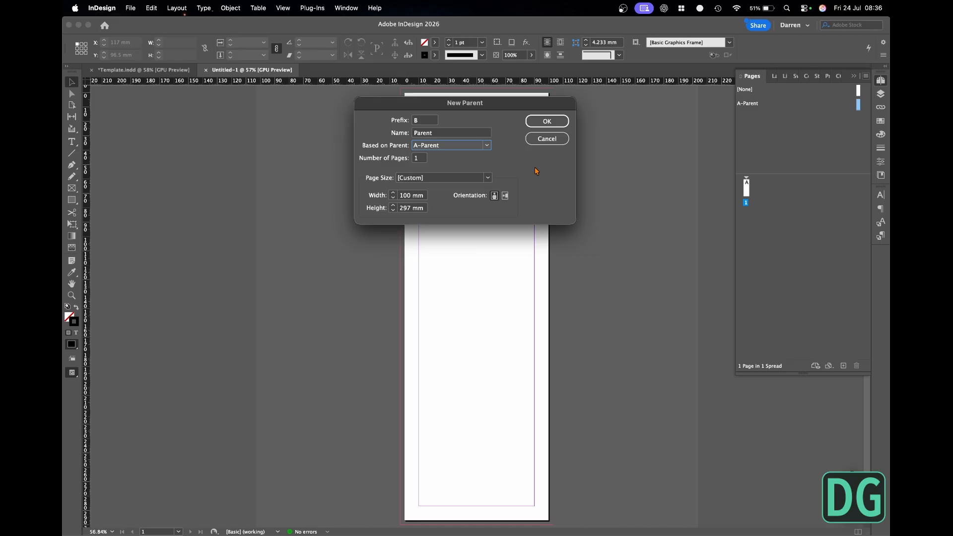
{"action": "left_click", "coordinate": [403, 195]}
{"action": "double_click", "coordinate": [403, 196]}
{"action": "key", "text": "Return"}
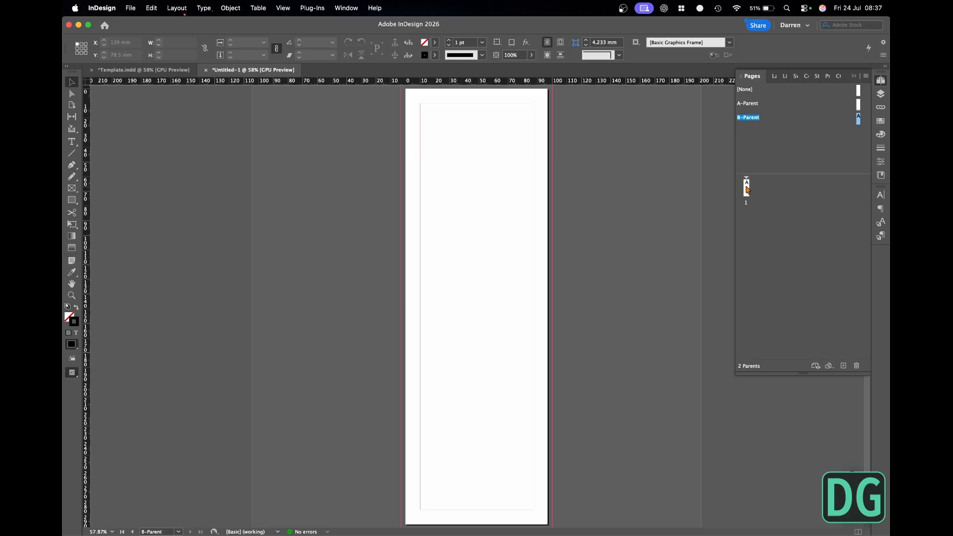
- Check the panel widths in Template.indd and save the new document as Tutorial in the TUTORIAL folder
{"action": "left_click", "coordinate": [151, 71]}
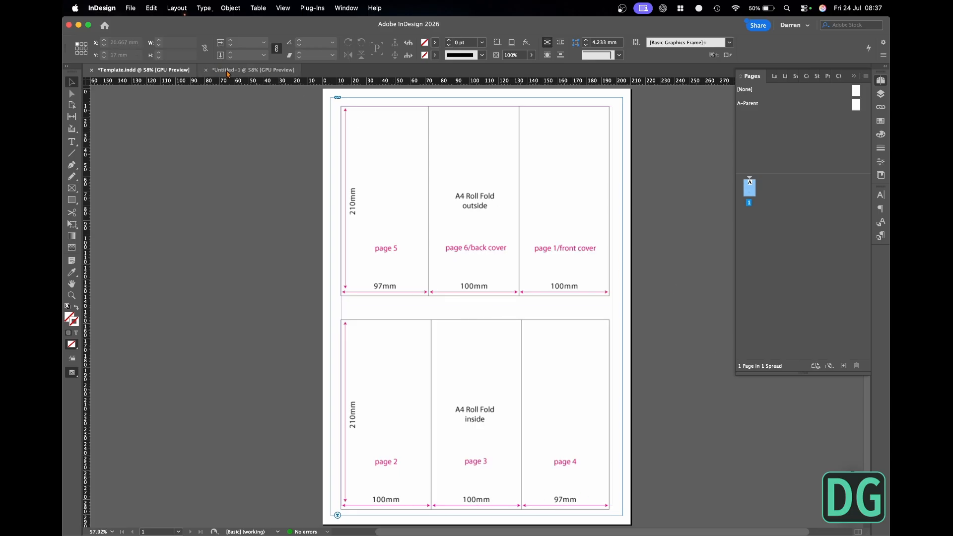
{"action": "left_click", "coordinate": [251, 70]}
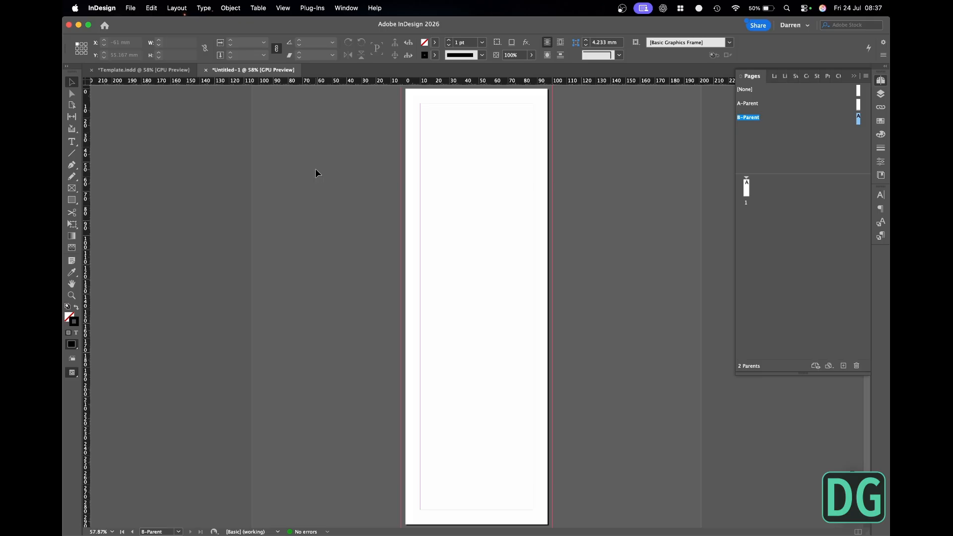
{"action": "key", "text": "super+s"}
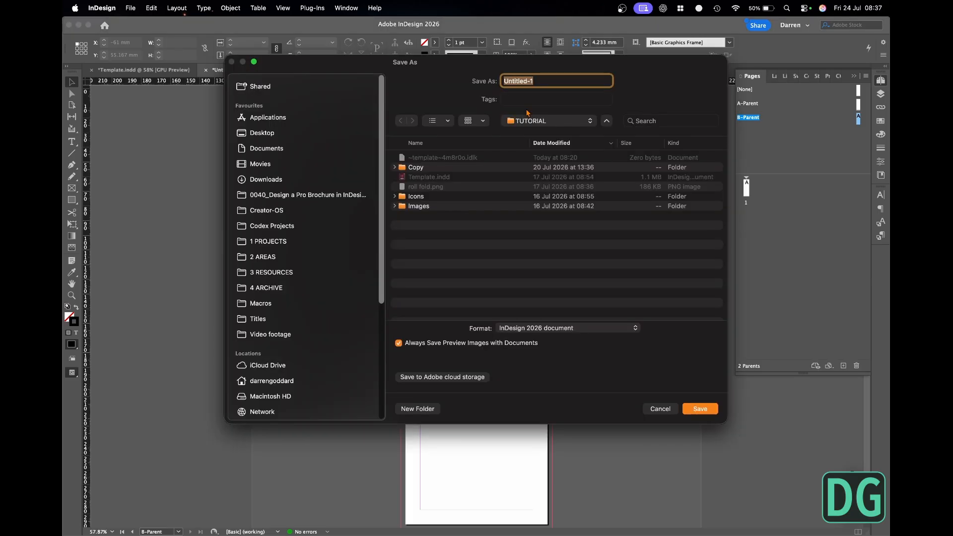
{"action": "type", "text": "Tutorial"}
{"action": "key", "text": "Return"}
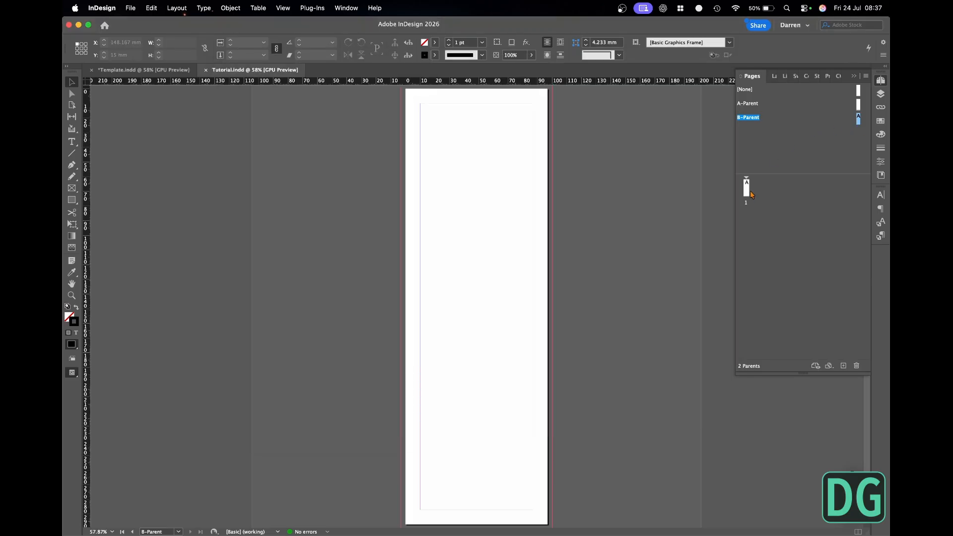
- Build a three-page side-by-side spread from two A-Parent pages followed by one B-Parent page, with shuffling disallowed for the spread
{"action": "left_click", "coordinate": [144, 70]}
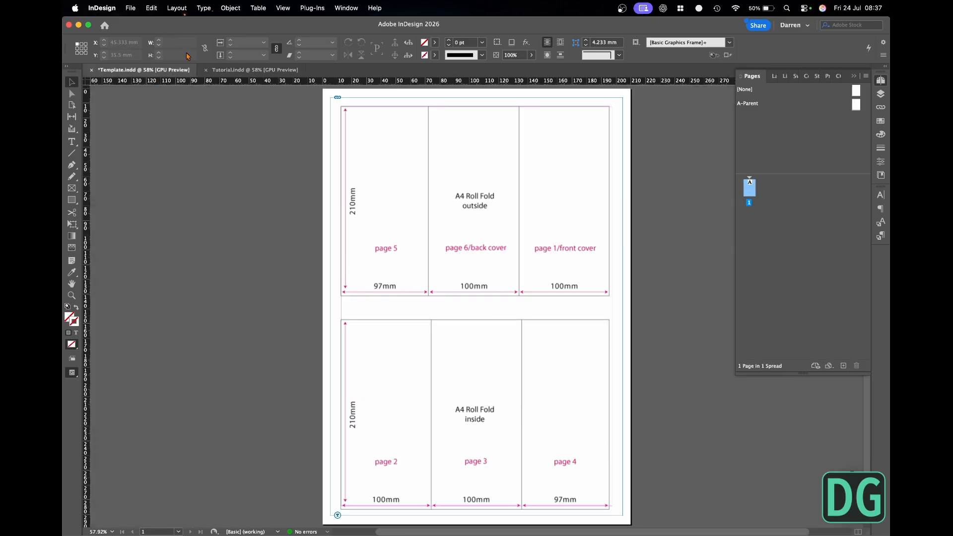
{"action": "left_click", "coordinate": [253, 69]}
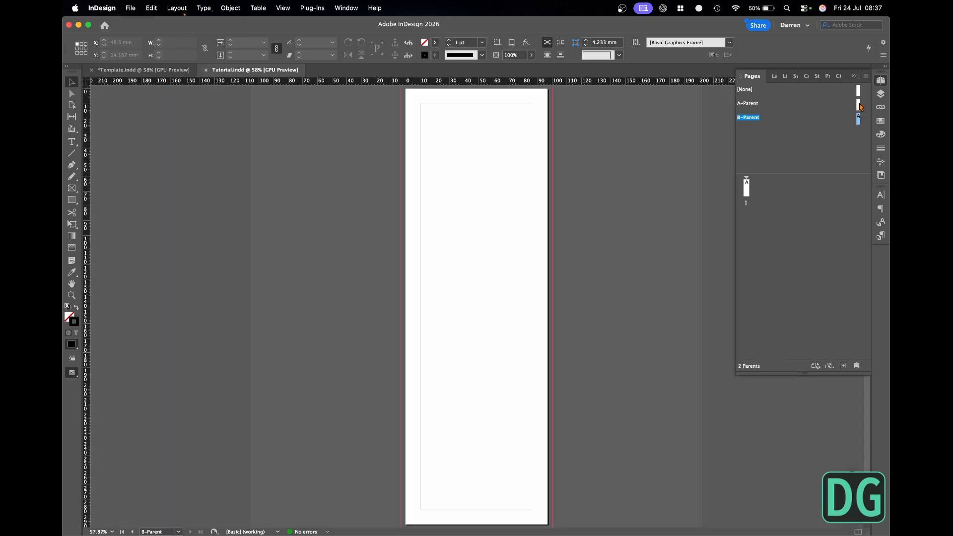
{"action": "left_click_drag", "start_coordinate": [860, 105], "coordinate": [753, 188]}
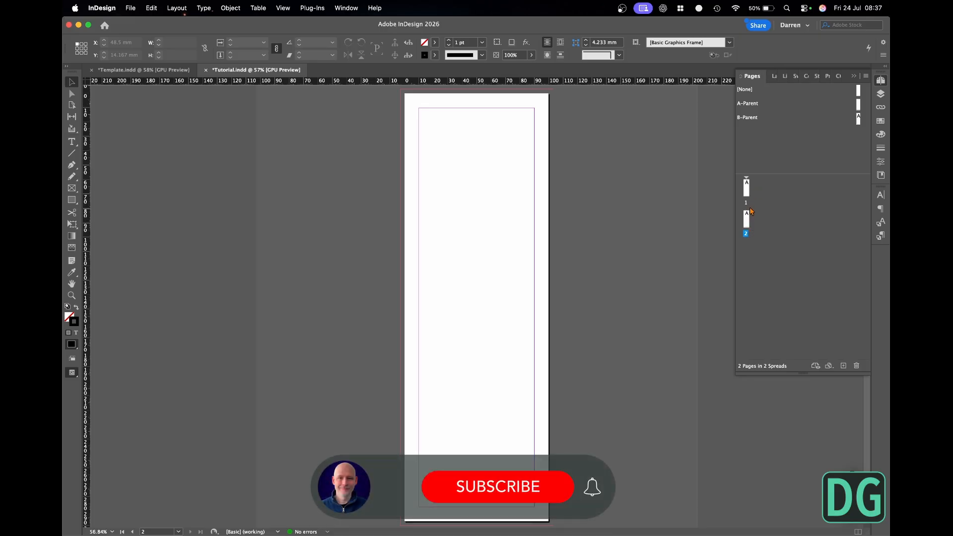
{"action": "right_click", "coordinate": [748, 191]}
{"action": "key", "text": "Escape"}
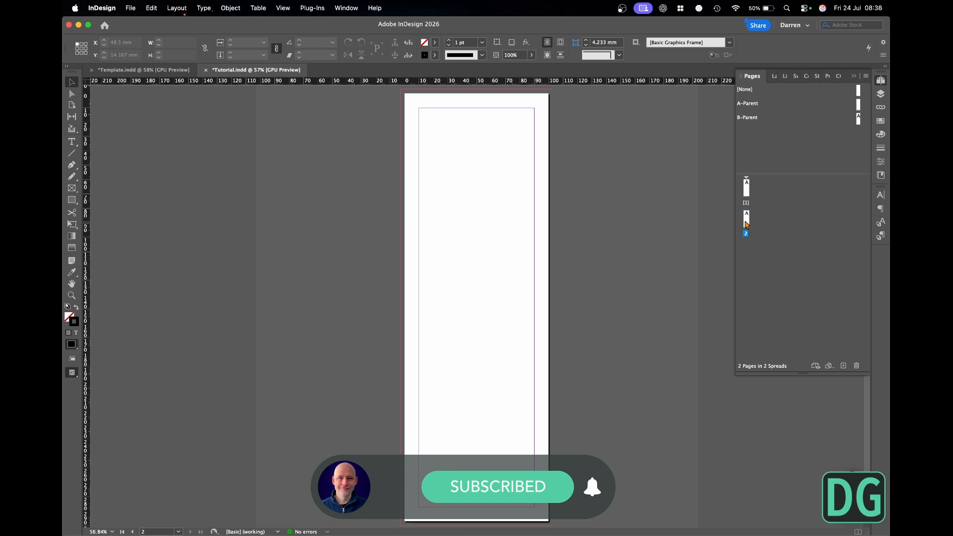
{"action": "left_click_drag", "start_coordinate": [746, 222], "coordinate": [751, 191]}
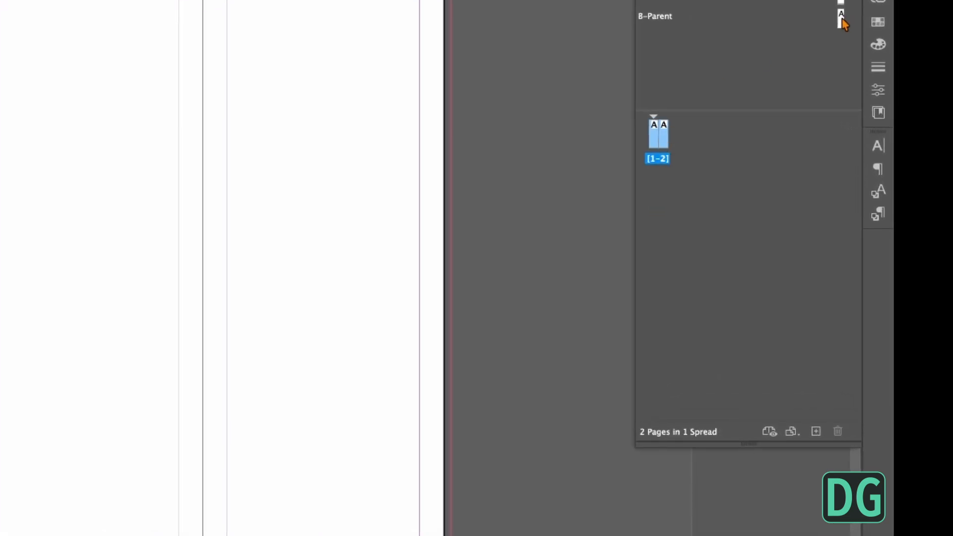
{"action": "left_click_drag", "start_coordinate": [842, 20], "coordinate": [699, 123]}
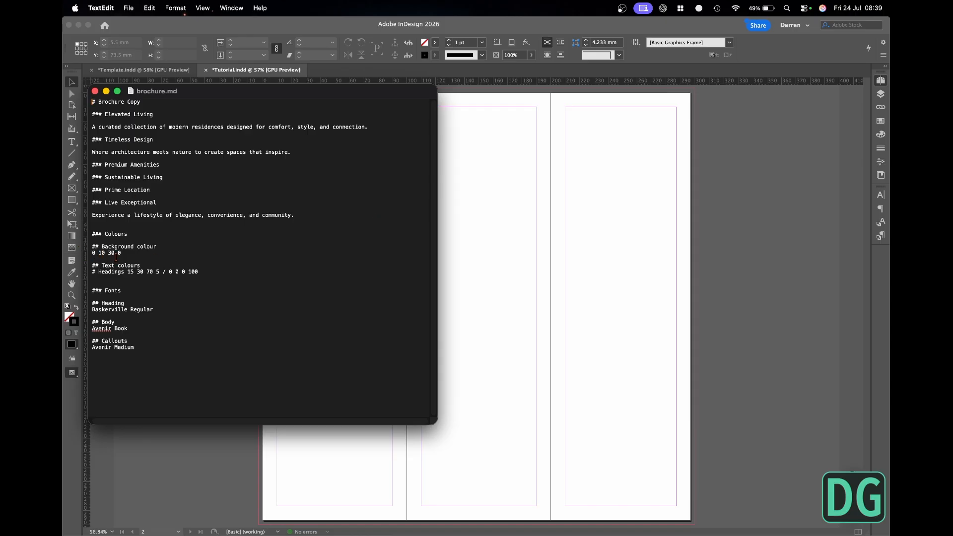
- Return to InDesign from the brochure copy and delete all unused colour swatches
{"action": "left_click", "coordinate": [805, 243]}
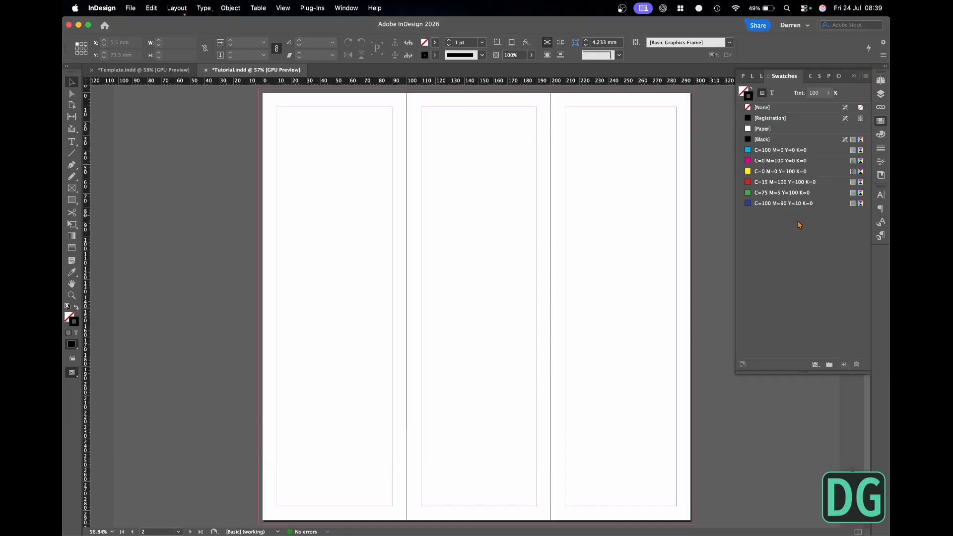
{"action": "left_click", "coordinate": [870, 78]}
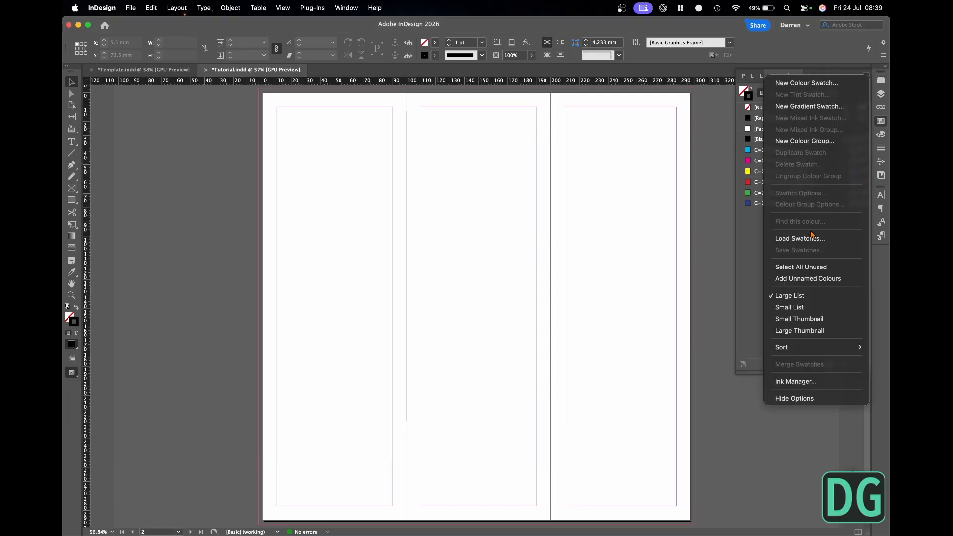
{"action": "left_click", "coordinate": [817, 268]}
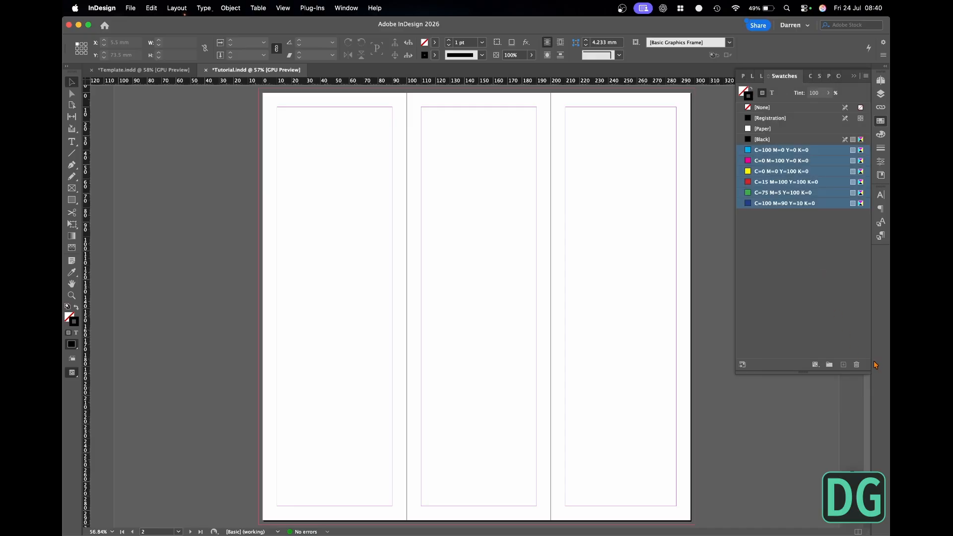
{"action": "left_click", "coordinate": [857, 364]}
- Create a CMYK process swatch with the background colour from brochure.md: C=0, M=10, Y=30, K=0
{"action": "left_click", "coordinate": [866, 77]}
{"action": "left_click", "coordinate": [820, 83]}
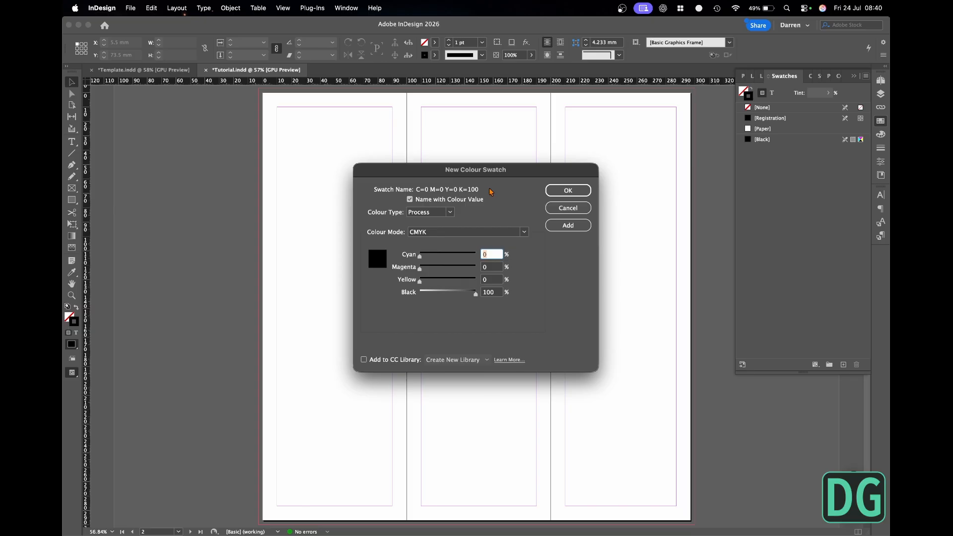
{"action": "key", "text": "super+Tab"}
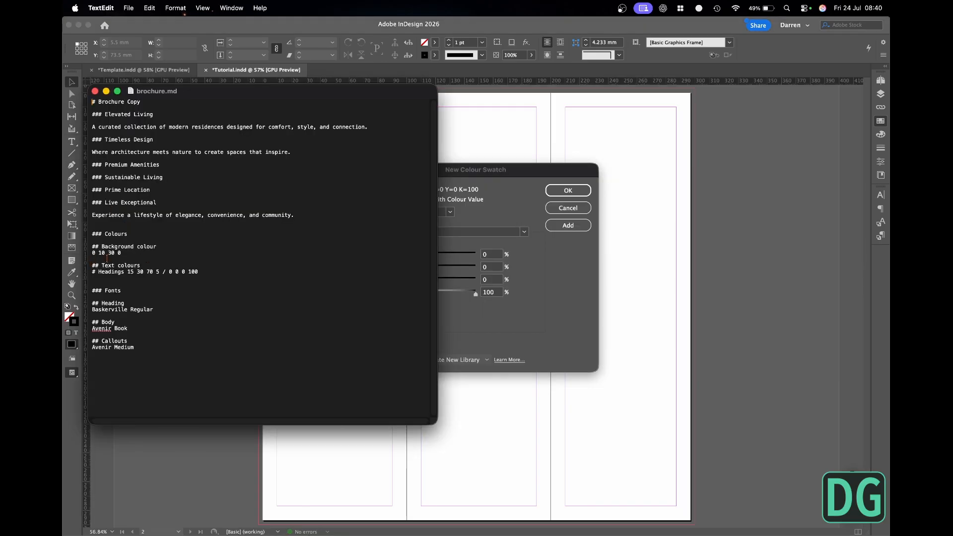
{"action": "key", "text": "super+Tab"}
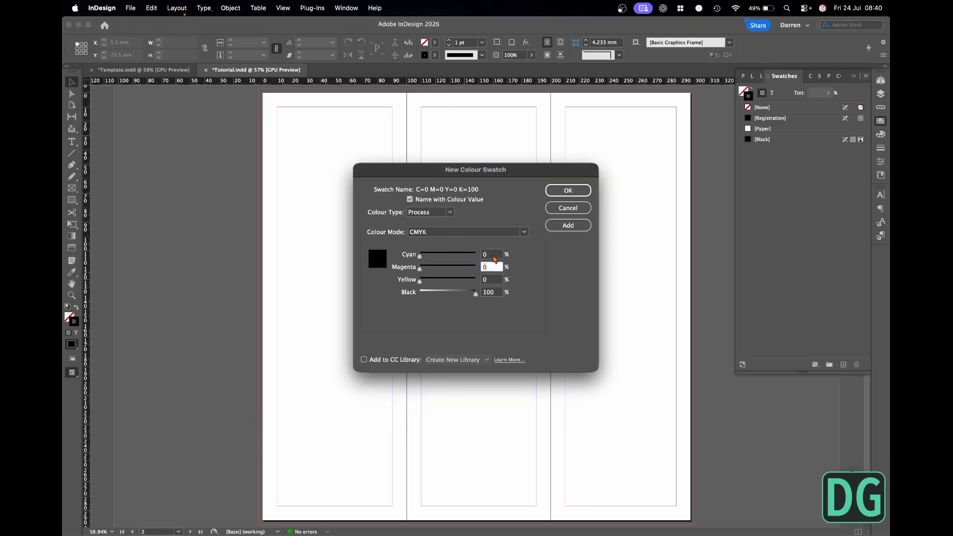
{"action": "type", "text": "10"}
{"action": "key", "text": "Tab"}
{"action": "type", "text": "30"}
{"action": "key", "text": "Tab"}
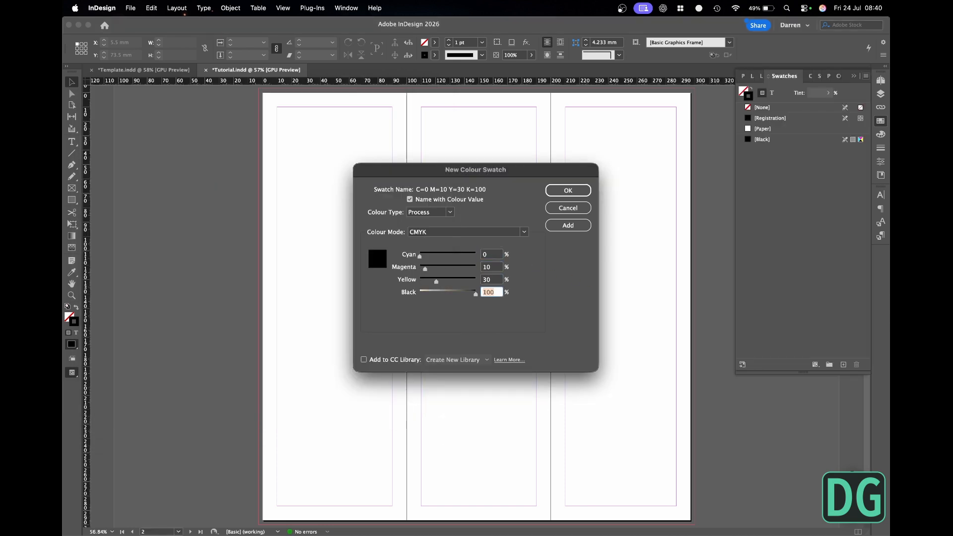
{"action": "type", "text": "0"}
{"action": "key", "text": "Tab"}
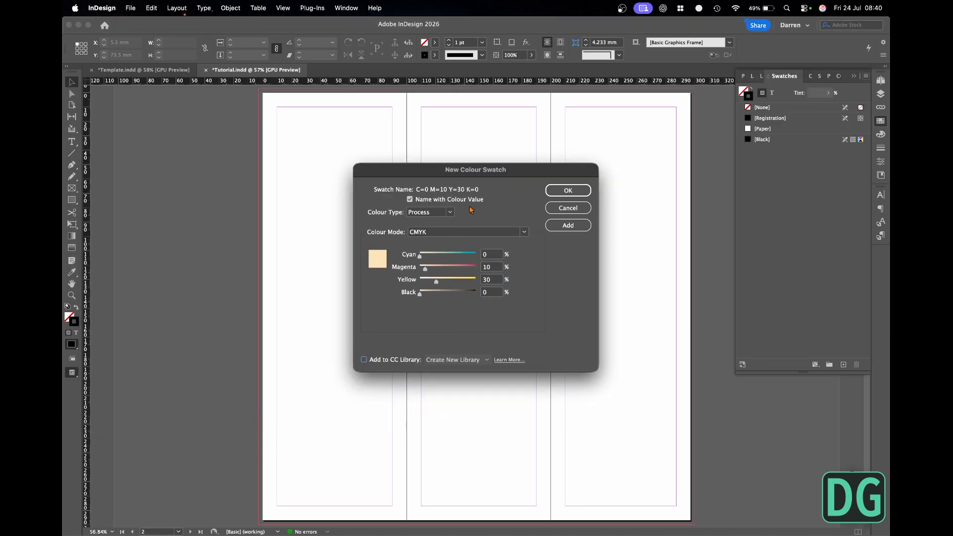
{"action": "left_click", "coordinate": [568, 191]}
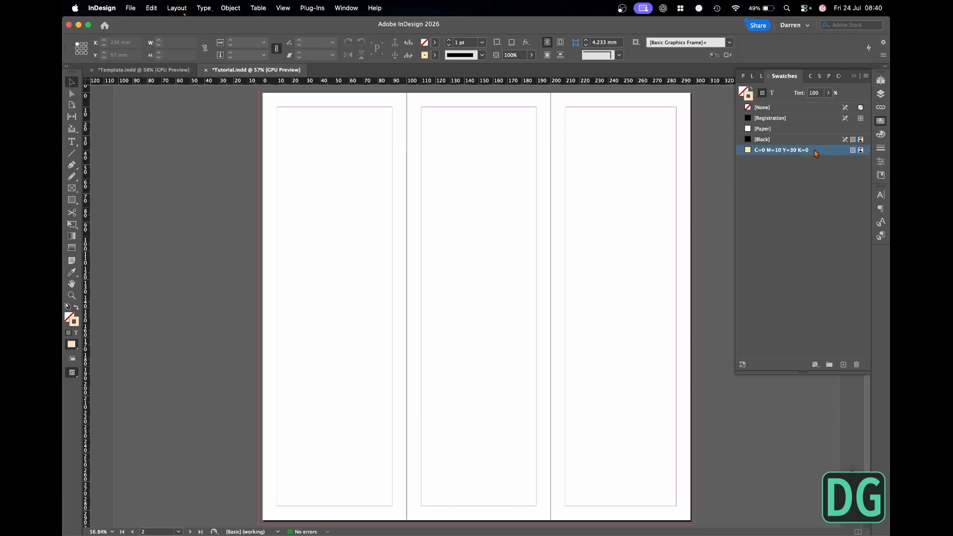
- Turn off naming by colour value for the new beige swatch and rename it Background
{"action": "double_click", "coordinate": [815, 152]}
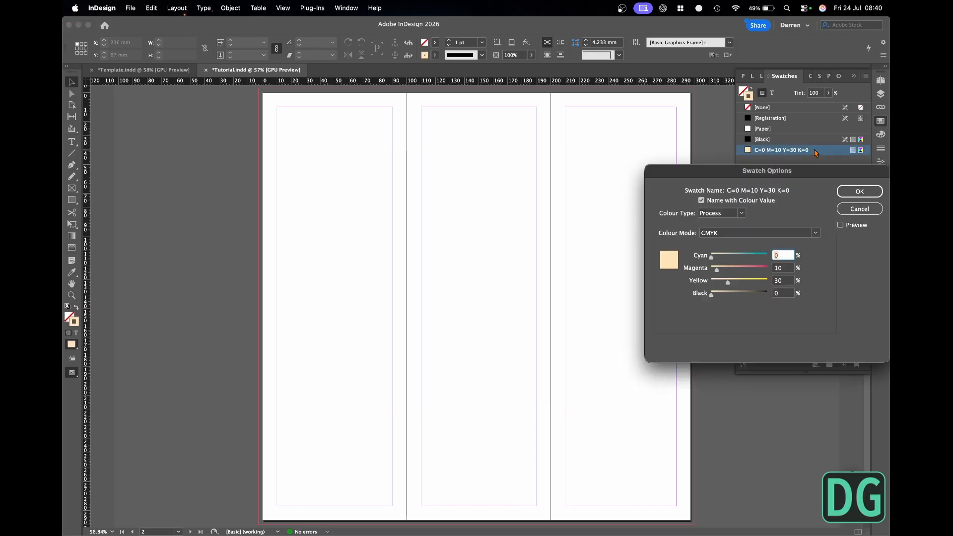
{"action": "left_click", "coordinate": [719, 203]}
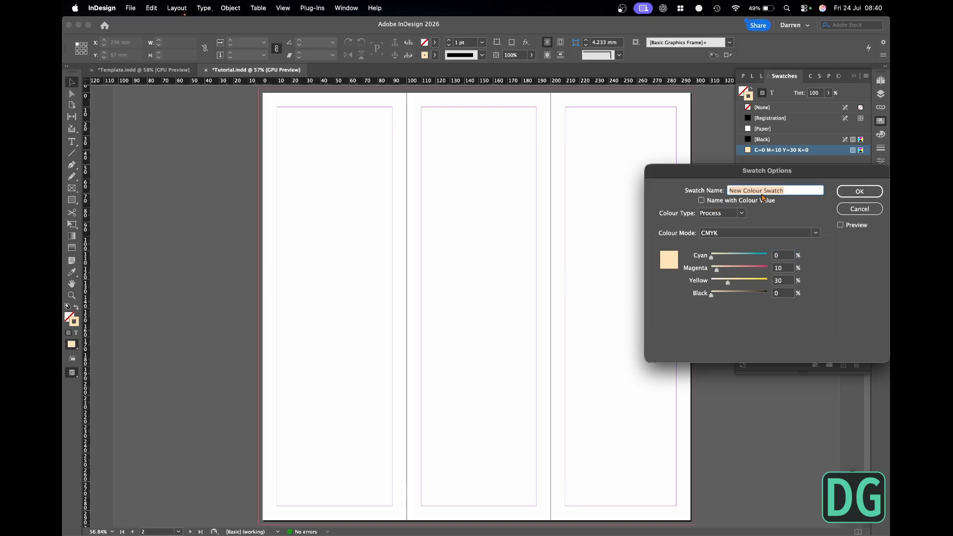
{"action": "type", "text": "Background"}
{"action": "key", "text": "Return"}
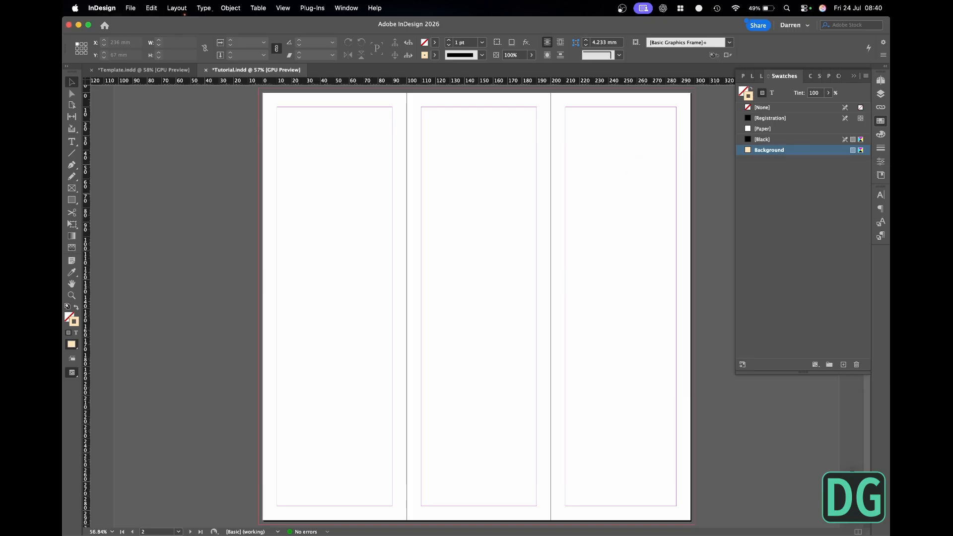
- Create a CMYK process swatch from the headings colour in brochure.md: C=15, M=30, Y=70, K=5
{"action": "key", "text": "super+Tab"}
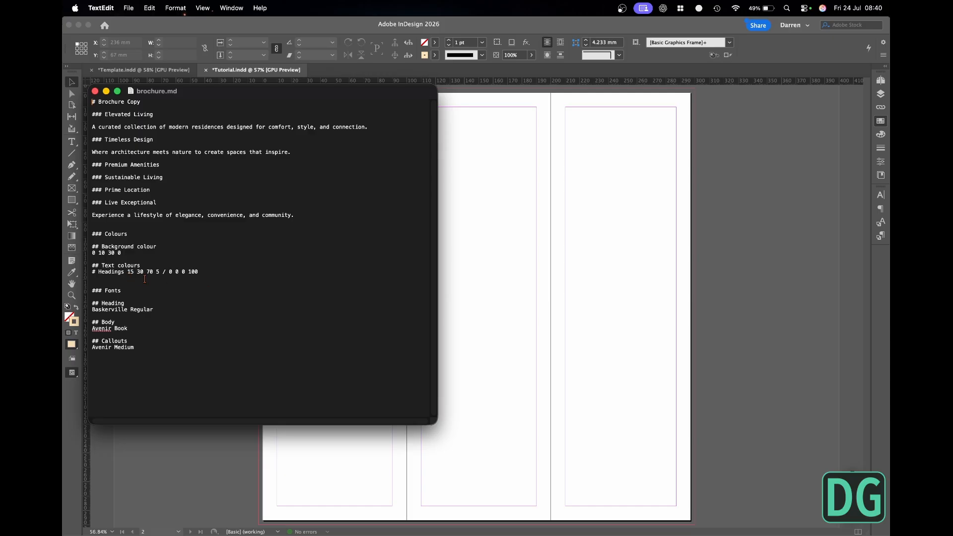
{"action": "left_click", "coordinate": [605, 245]}
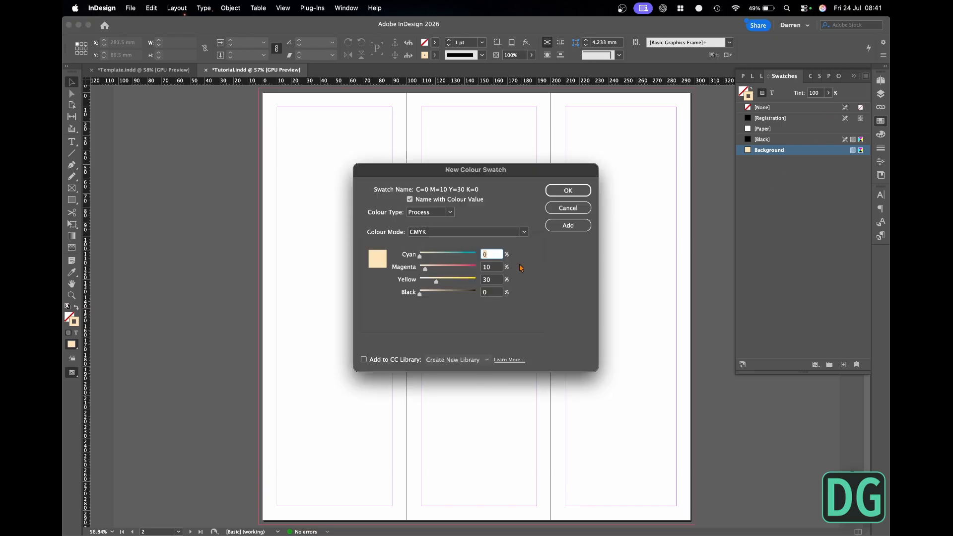
{"action": "type", "text": "15"}
{"action": "key", "text": "Tab"}
{"action": "type", "text": "30"}
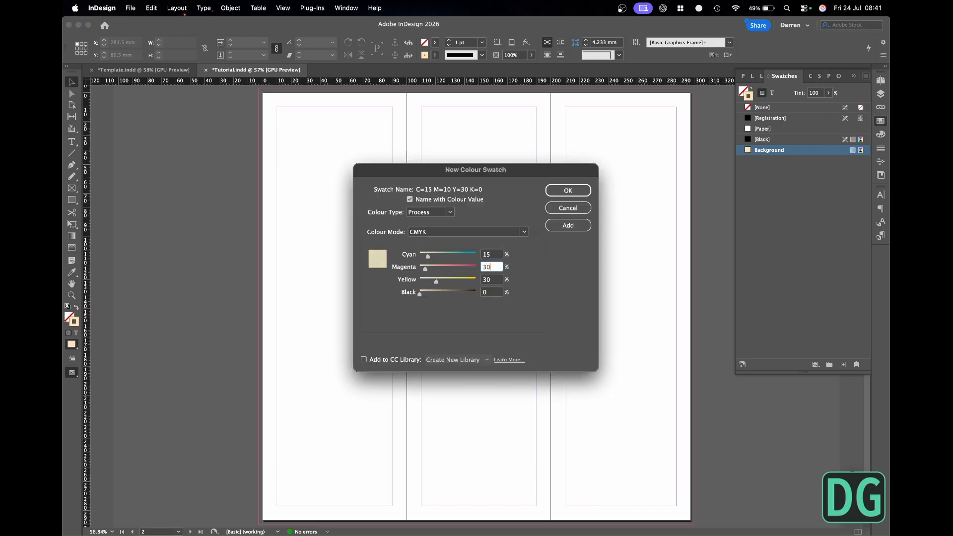
{"action": "key", "text": "Tab"}
{"action": "type", "text": "70"}
{"action": "key", "text": "Tab"}
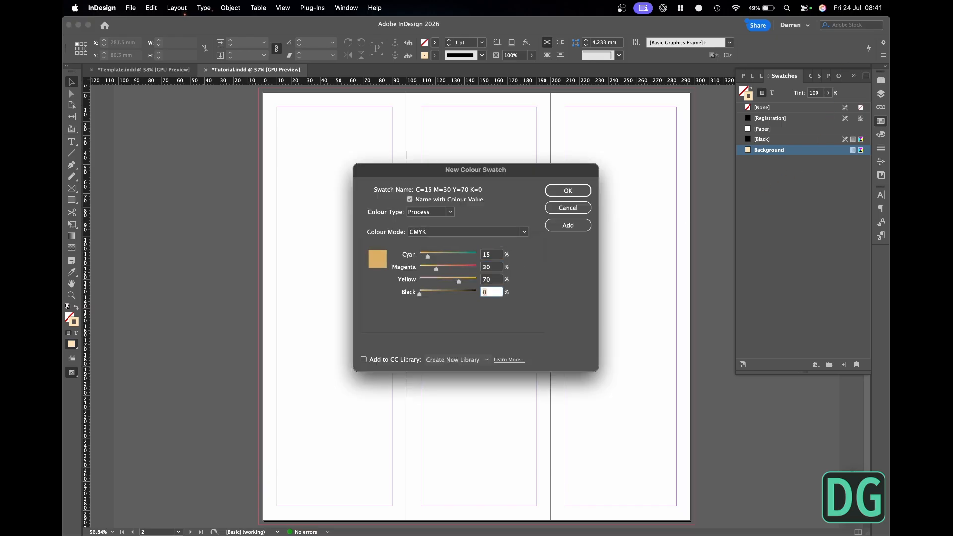
{"action": "type", "text": "5"}
{"action": "key", "text": "super+Tab"}
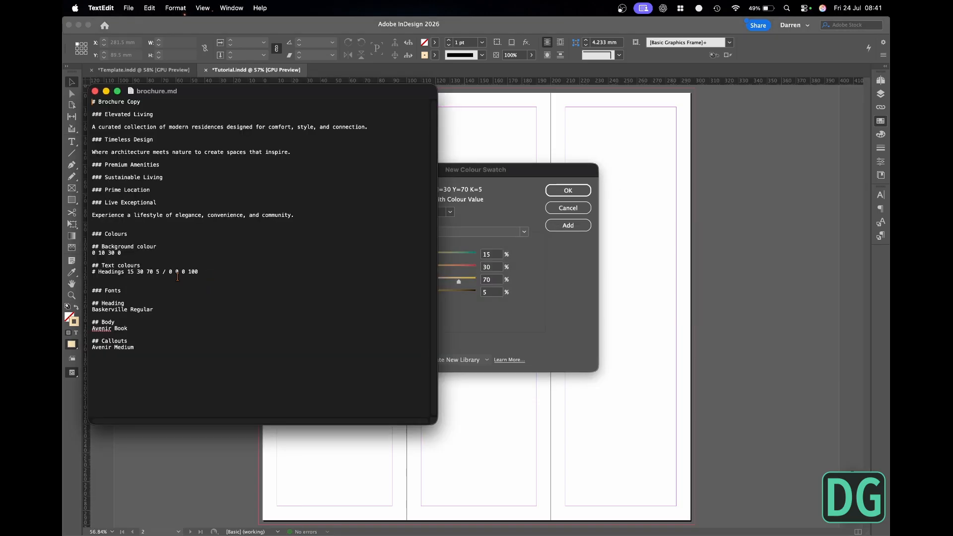
{"action": "left_click", "coordinate": [576, 276]}
{"action": "left_click", "coordinate": [568, 190]}
- Turn off naming by colour value for the new gold swatch and rename it Heading
{"action": "double_click", "coordinate": [803, 160]}
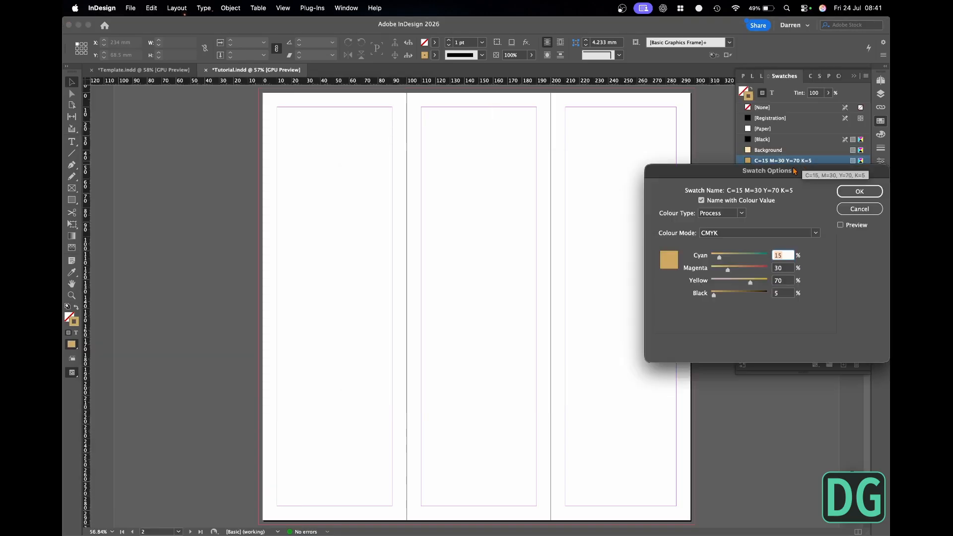
{"action": "left_click", "coordinate": [702, 201]}
{"action": "type", "text": "Heading"}
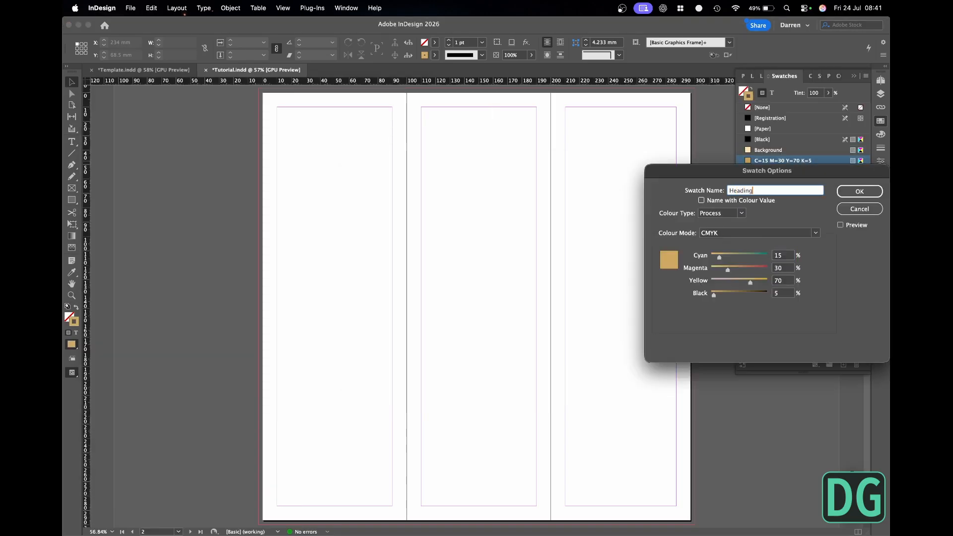
{"action": "key", "text": "Return"}
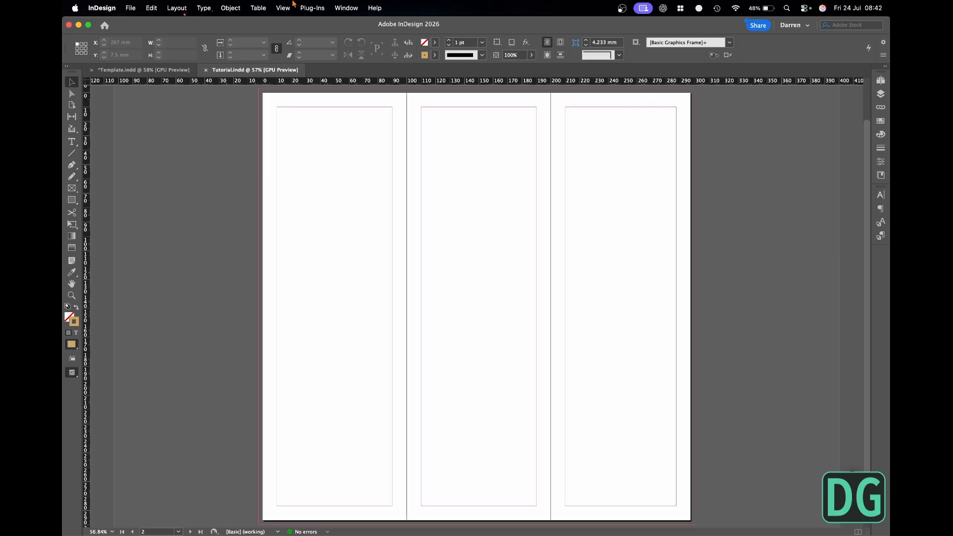
- Start a new paragraph style named Heading
{"action": "left_click", "coordinate": [204, 8]}
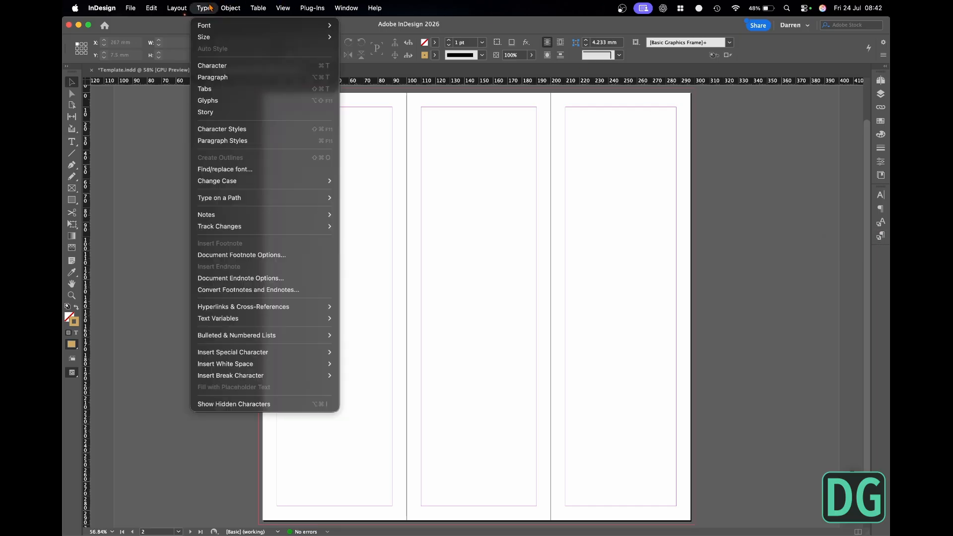
{"action": "left_click", "coordinate": [222, 141]}
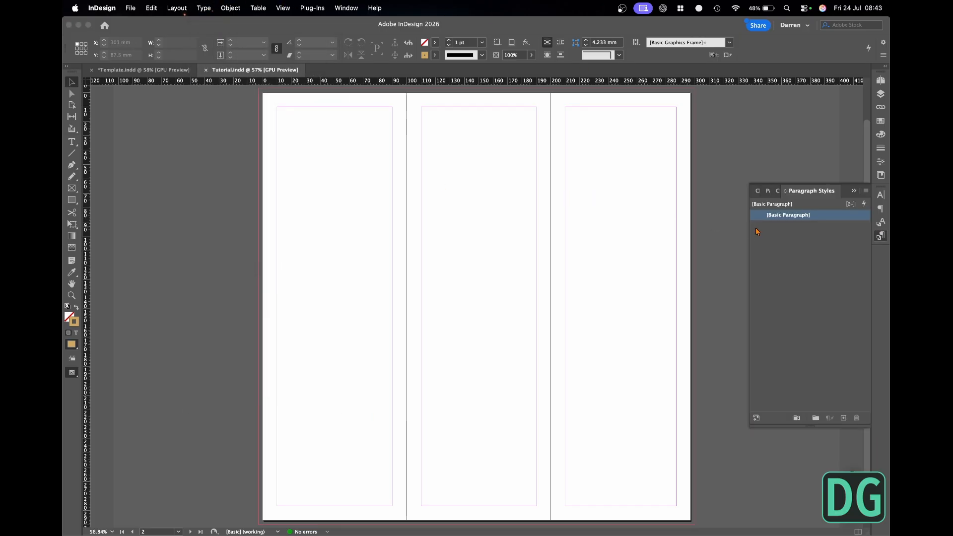
{"action": "left_click", "coordinate": [865, 193]}
{"action": "left_click", "coordinate": [722, 197]}
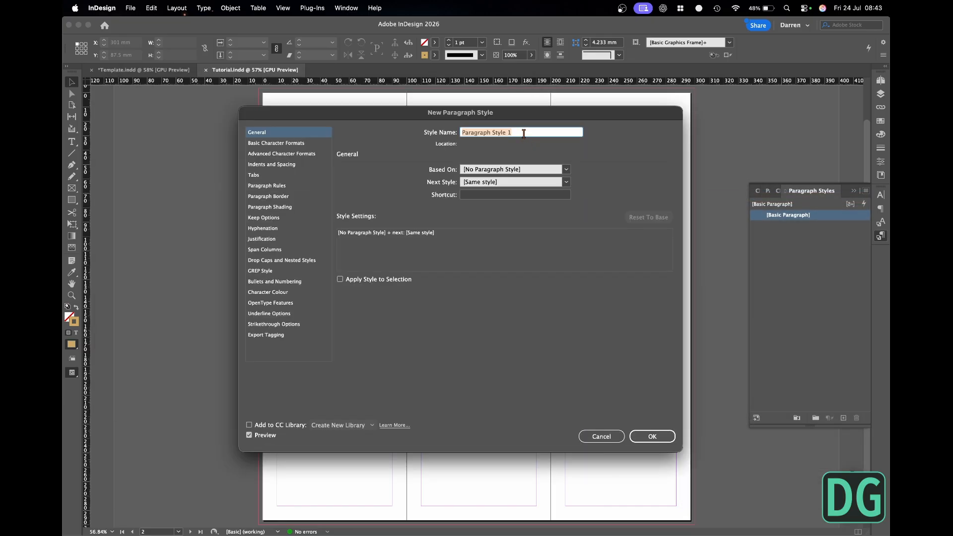
{"action": "key", "text": "BackSpace"}
{"action": "type", "text": "Heading"}
- Look up the heading font in brochure.md, try Baskerville Regular for the Heading style, and set its size to 14 pt
{"action": "key", "text": "super+Tab"}
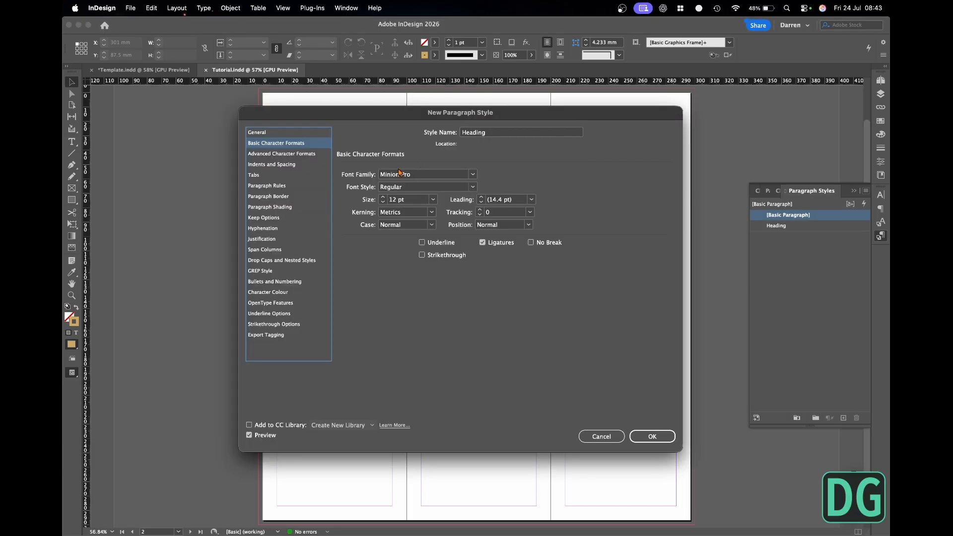
{"action": "left_click", "coordinate": [410, 175]}
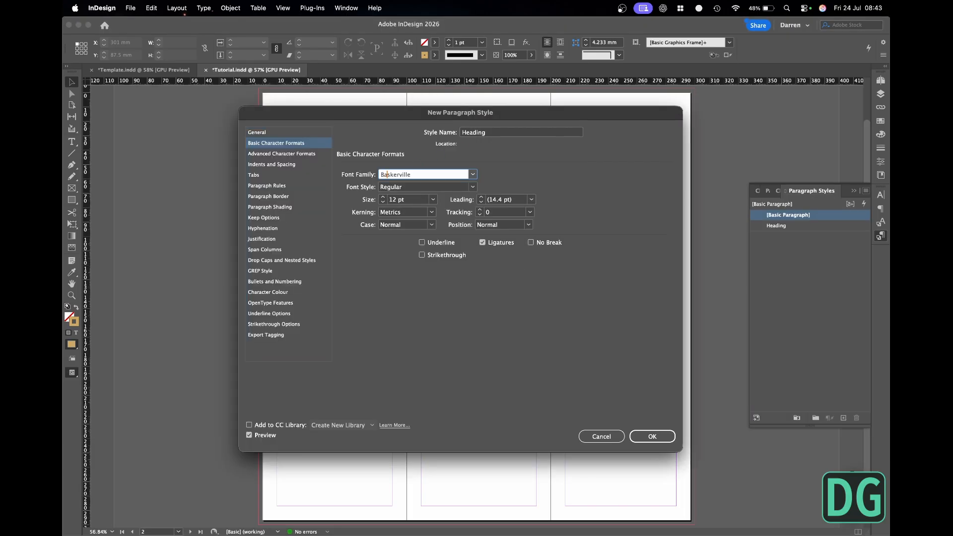
{"action": "key", "text": "Tab"}
{"action": "key", "text": "Tab"}
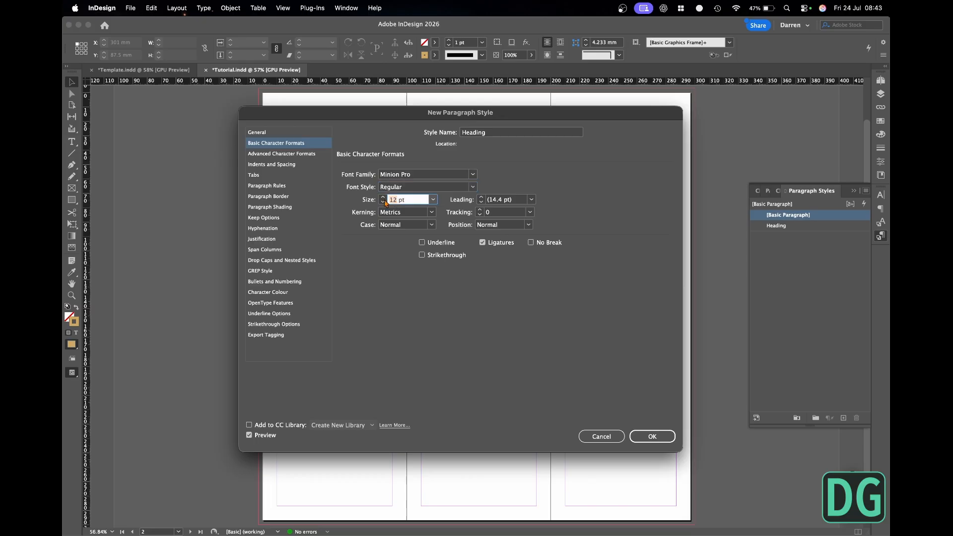
{"action": "type", "text": "14"}
{"action": "key", "text": "Tab"}
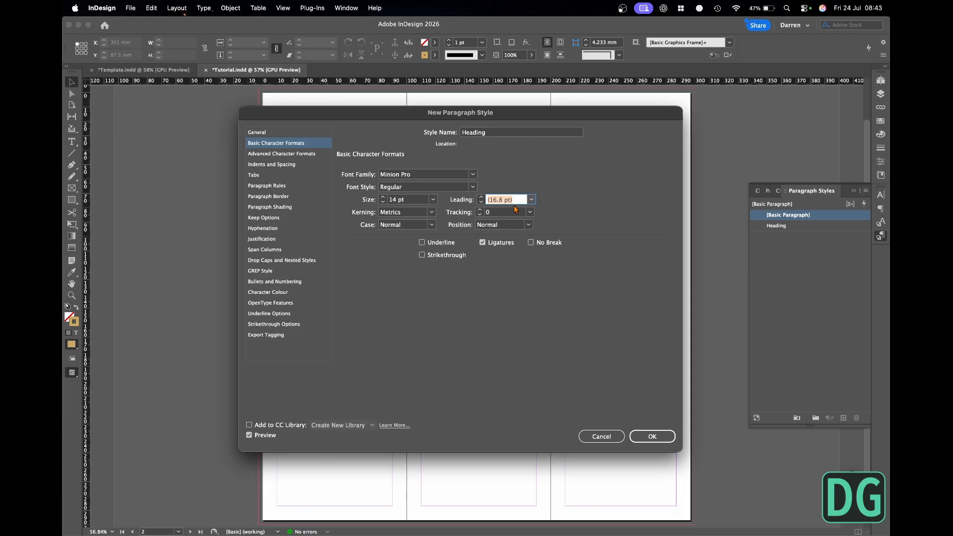
- Set the Heading style's character colour to the Heading swatch and save the style
{"action": "left_click", "coordinate": [263, 155]}
{"action": "left_click", "coordinate": [265, 164]}
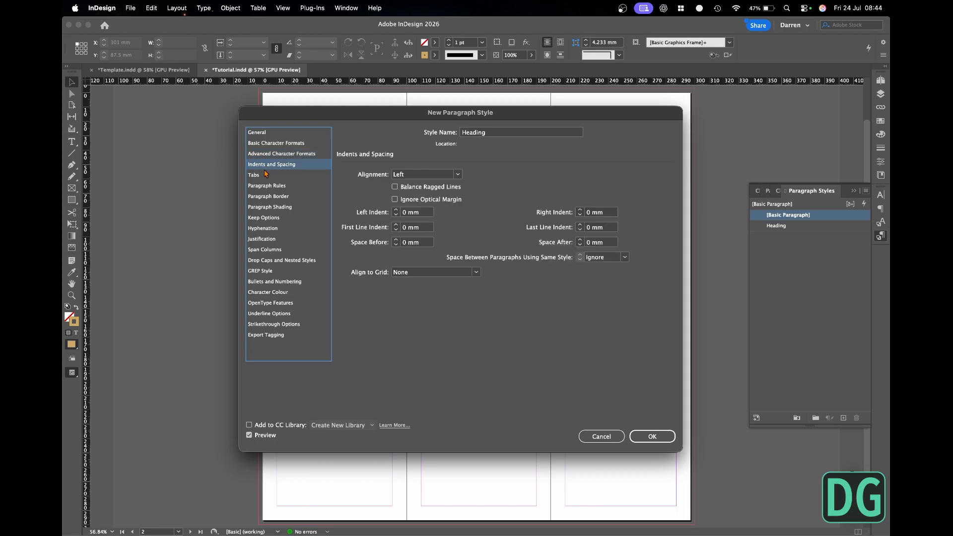
{"action": "left_click", "coordinate": [263, 175]}
{"action": "left_click", "coordinate": [268, 292]}
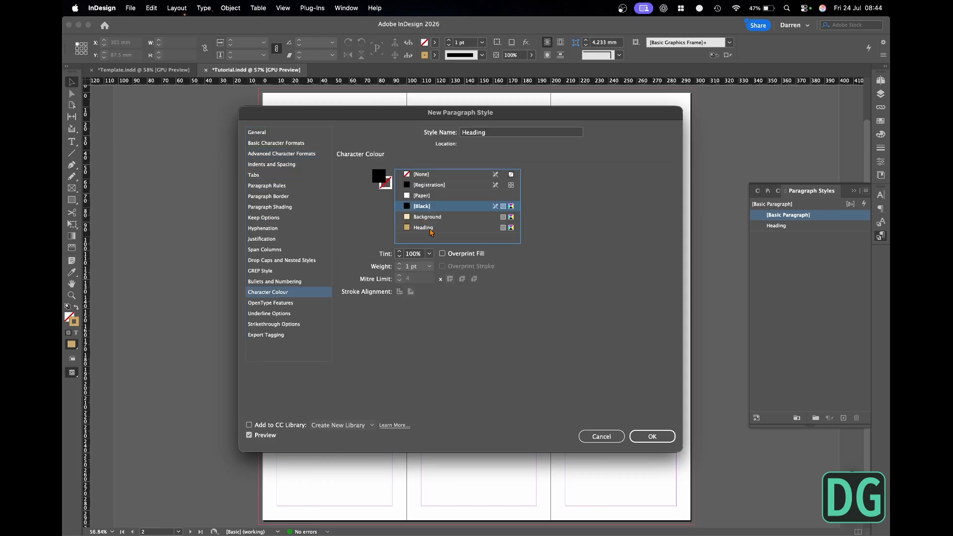
{"action": "left_click", "coordinate": [430, 229]}
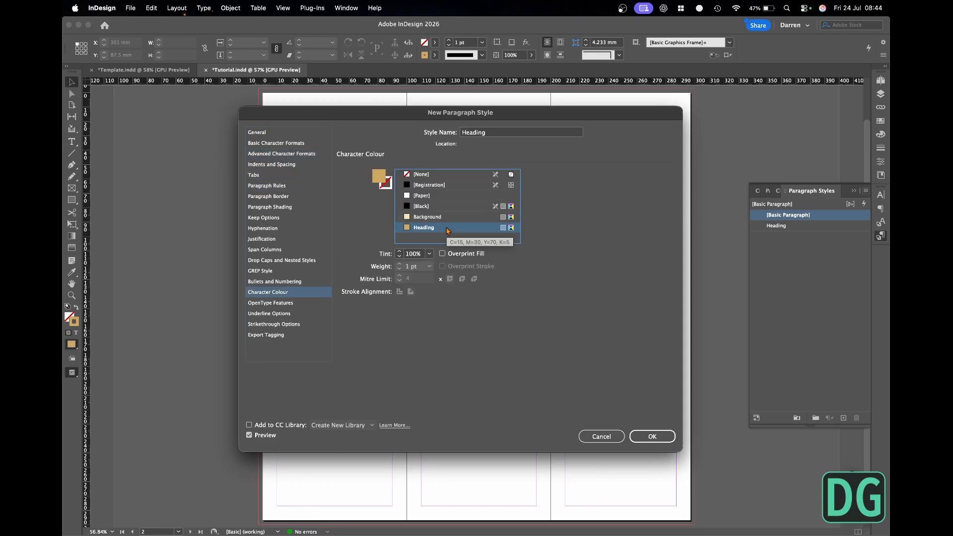
{"action": "left_click", "coordinate": [653, 437]}
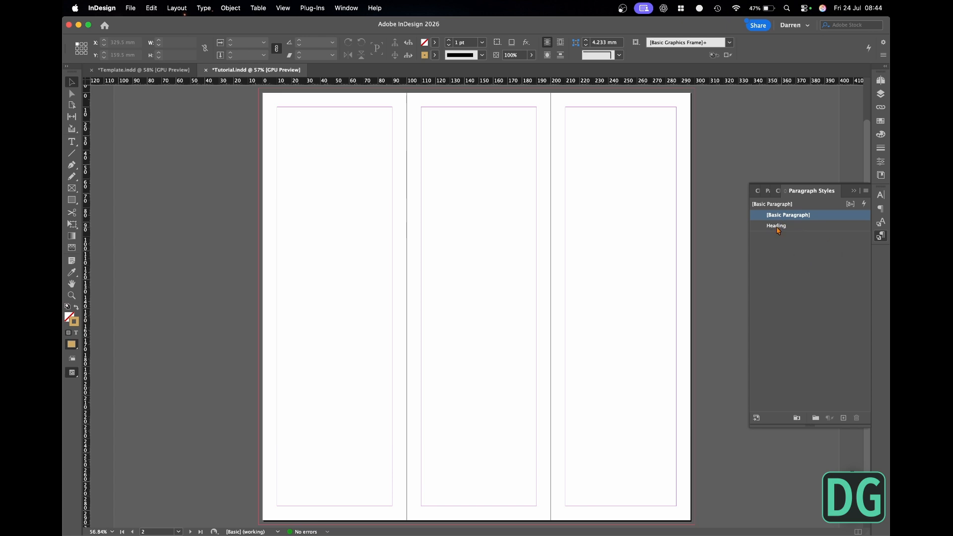
- Start a new paragraph style named Body and check that its character colour is Black
{"action": "left_click", "coordinate": [867, 191]}
{"action": "left_click", "coordinate": [720, 195]}
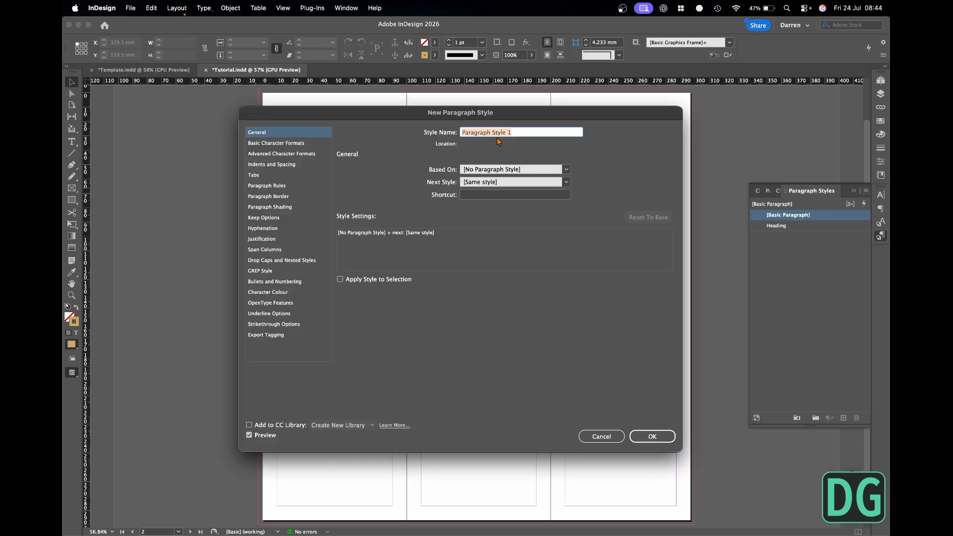
{"action": "type", "text": "Body"}
{"action": "left_click", "coordinate": [271, 293]}
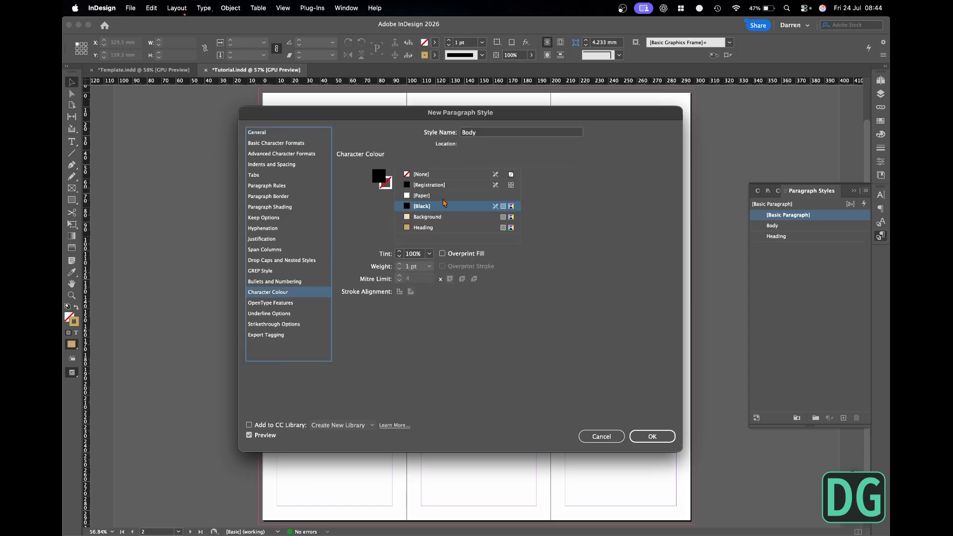
- Give the Body style the body font from brochure.md, Avenir Book, at 10 pt, and save the style
{"action": "left_click", "coordinate": [277, 144]}
{"action": "key", "text": "super+Tab"}
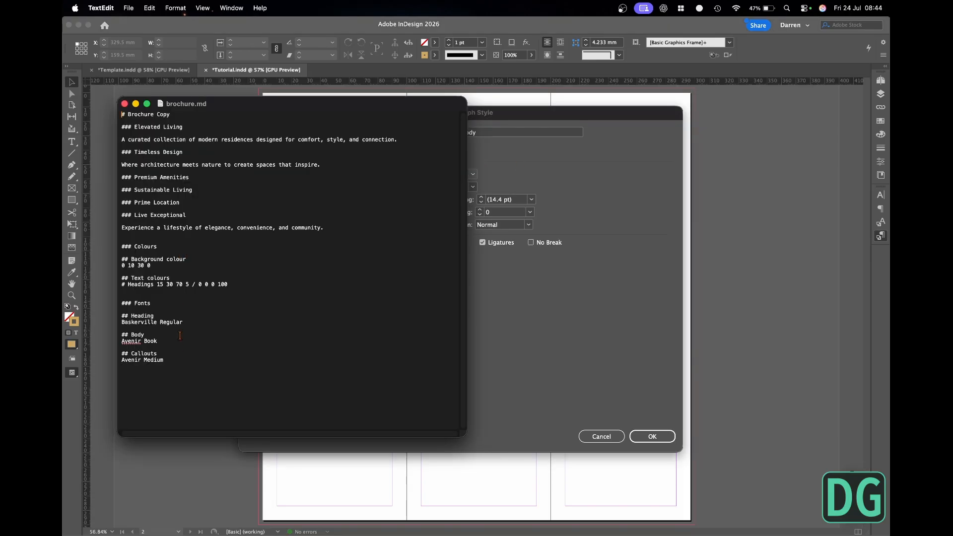
{"action": "left_click", "coordinate": [572, 220]}
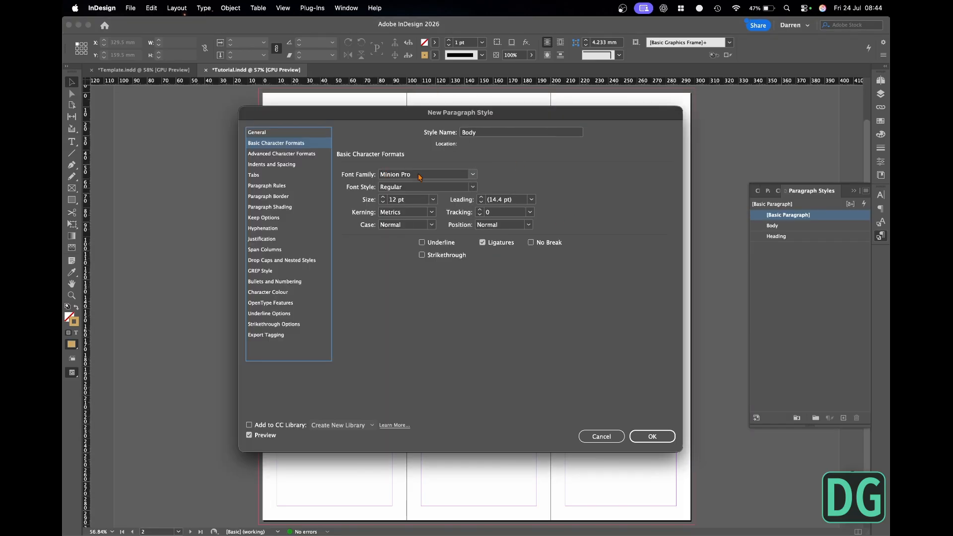
{"action": "left_click", "coordinate": [419, 175]}
{"action": "type", "text": "Avenir"}
{"action": "key", "text": "Tab"}
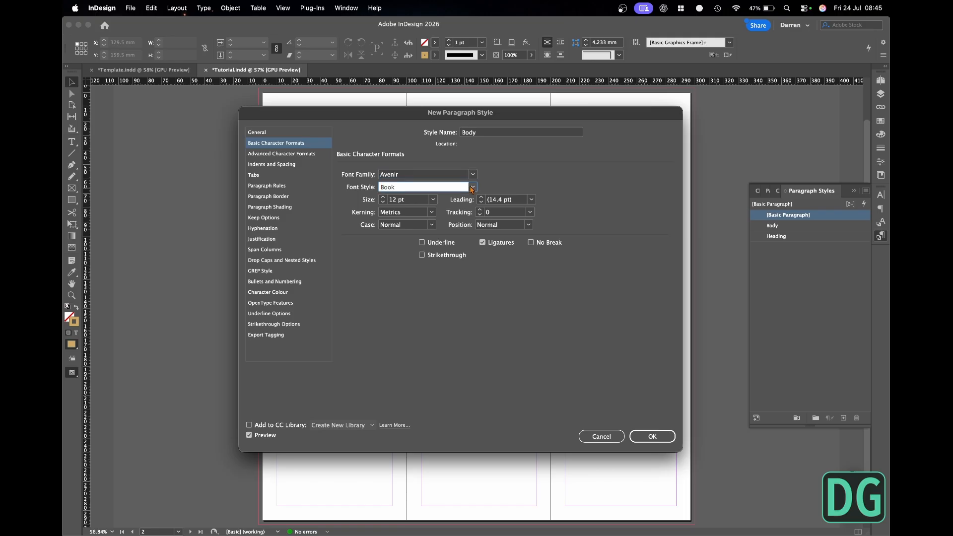
{"action": "key", "text": "Tab"}
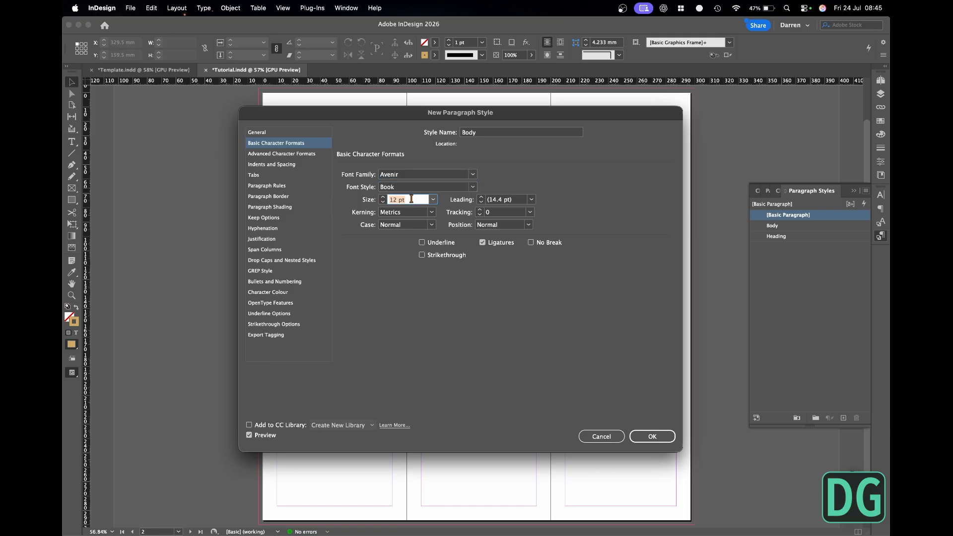
{"action": "type", "text": "10"}
{"action": "key", "text": "Tab"}
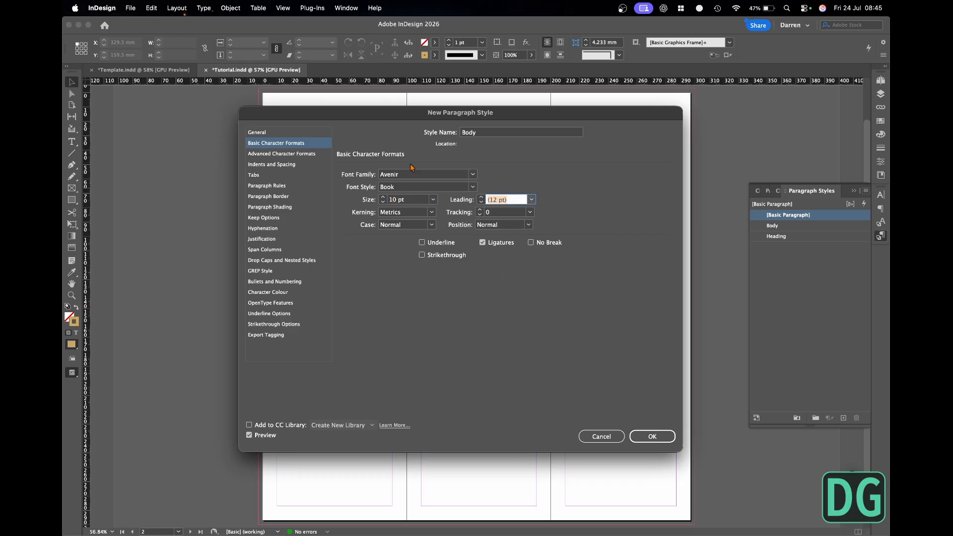
{"action": "left_click", "coordinate": [660, 437]}
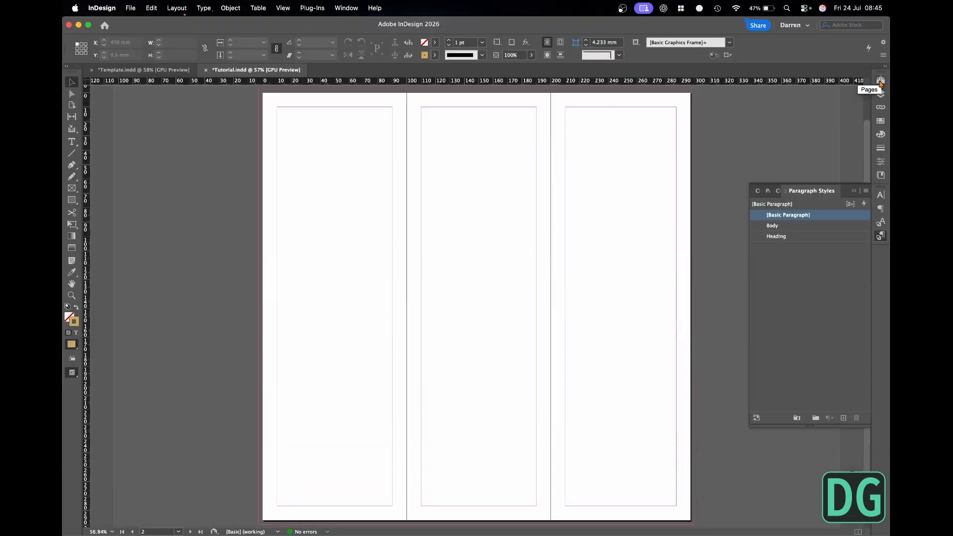
- Draw a 106 x 303 mm rectangle out to the bleed on A-Parent, filled with Background and no stroke, and check the three-page spread
{"action": "left_click", "coordinate": [881, 80]}
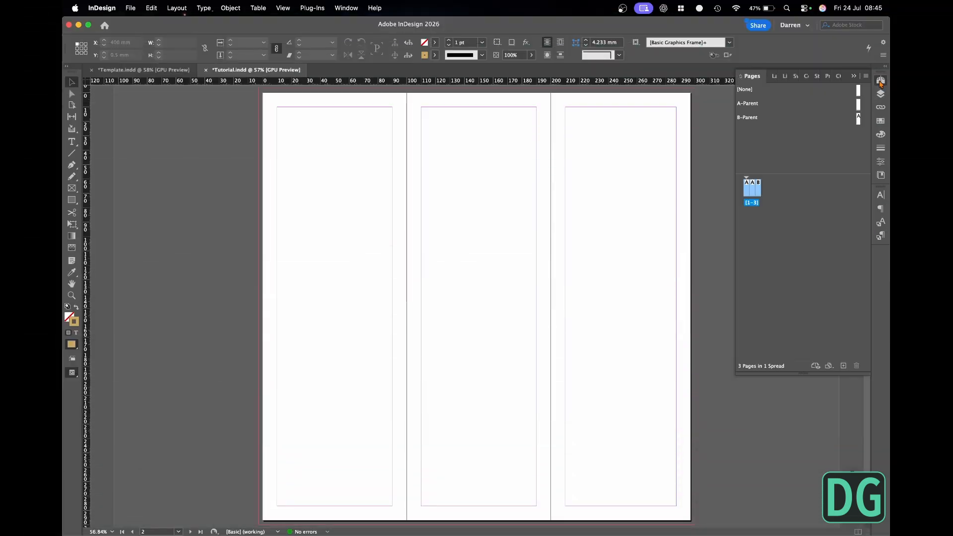
{"action": "double_click", "coordinate": [859, 105]}
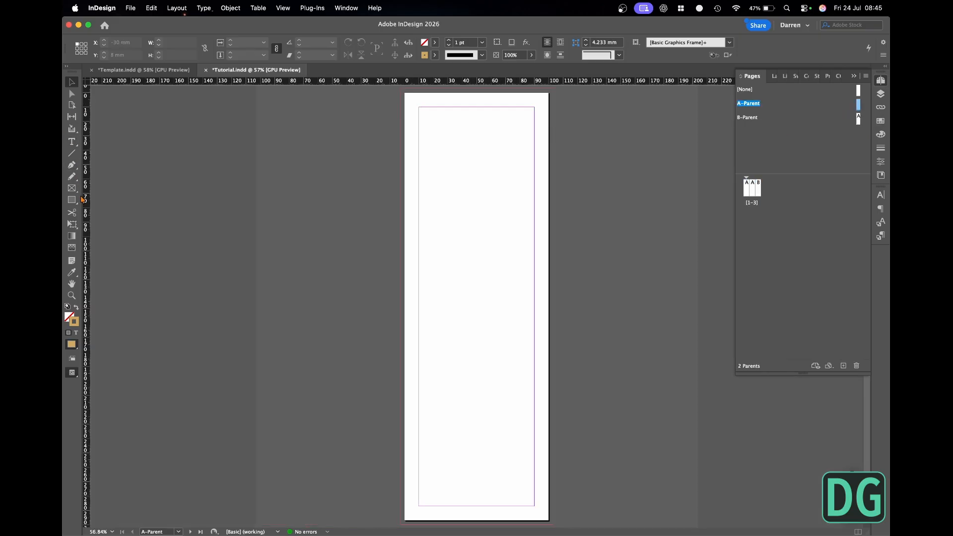
{"action": "left_click", "coordinate": [71, 199]}
{"action": "left_click", "coordinate": [76, 307]}
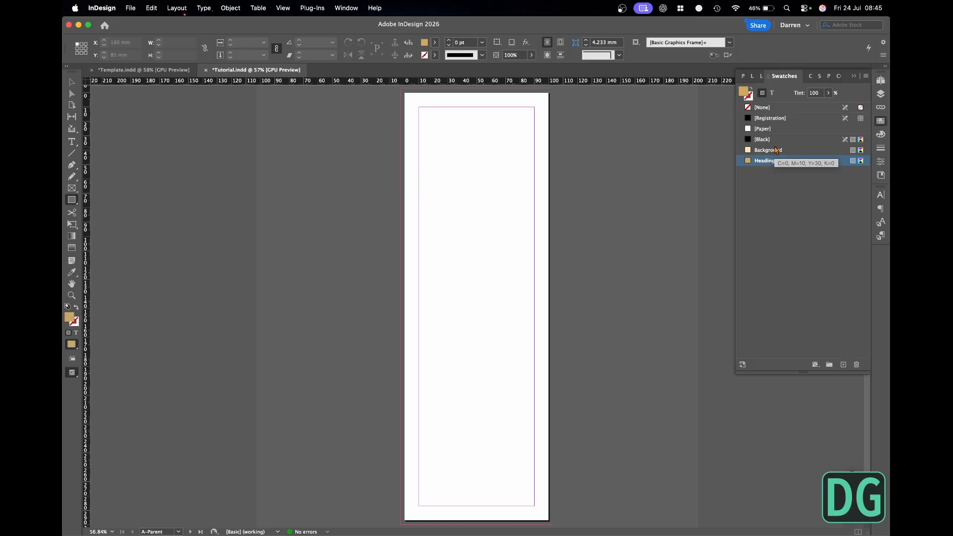
{"action": "left_click", "coordinate": [777, 153]}
{"action": "left_click_drag", "start_coordinate": [401, 89], "coordinate": [553, 526]}
{"action": "left_click", "coordinate": [72, 81]}
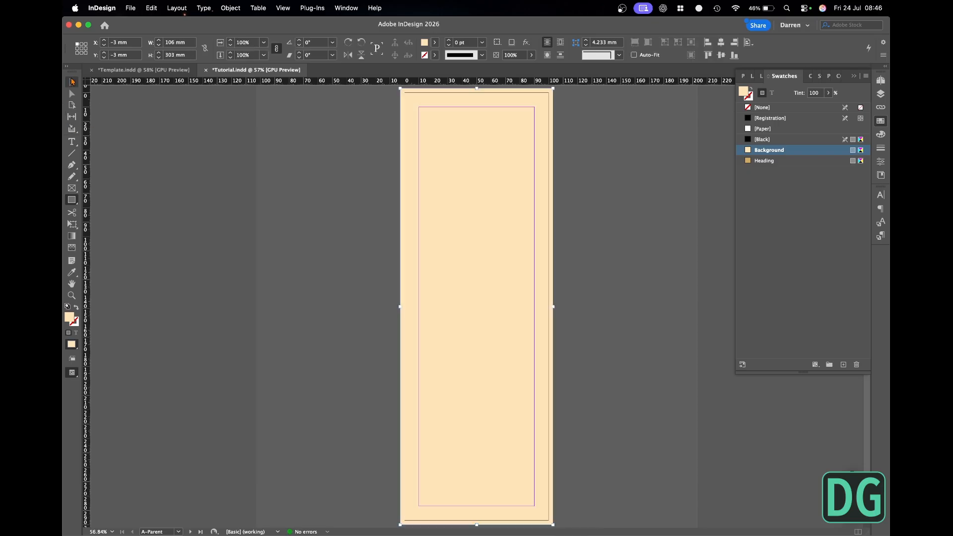
{"action": "left_click", "coordinate": [882, 80]}
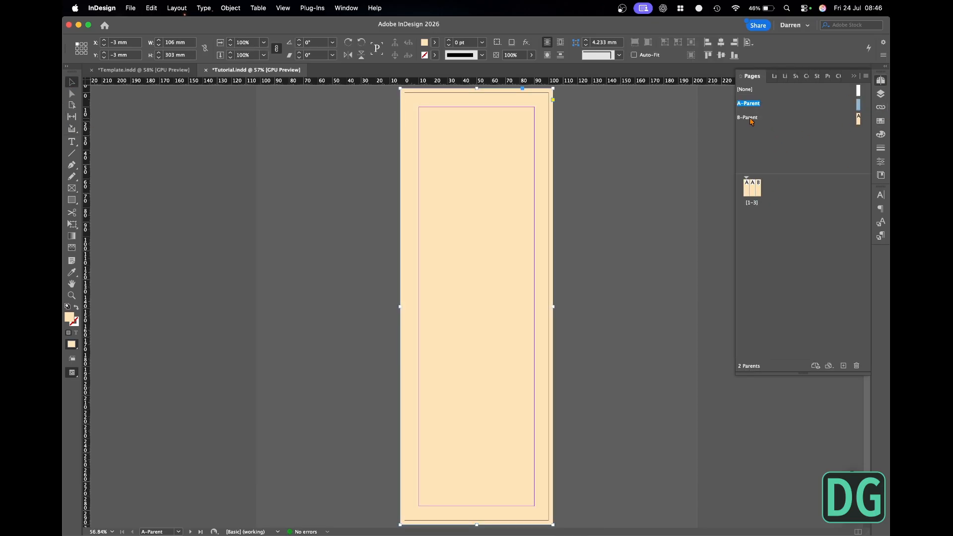
{"action": "double_click", "coordinate": [759, 189]}
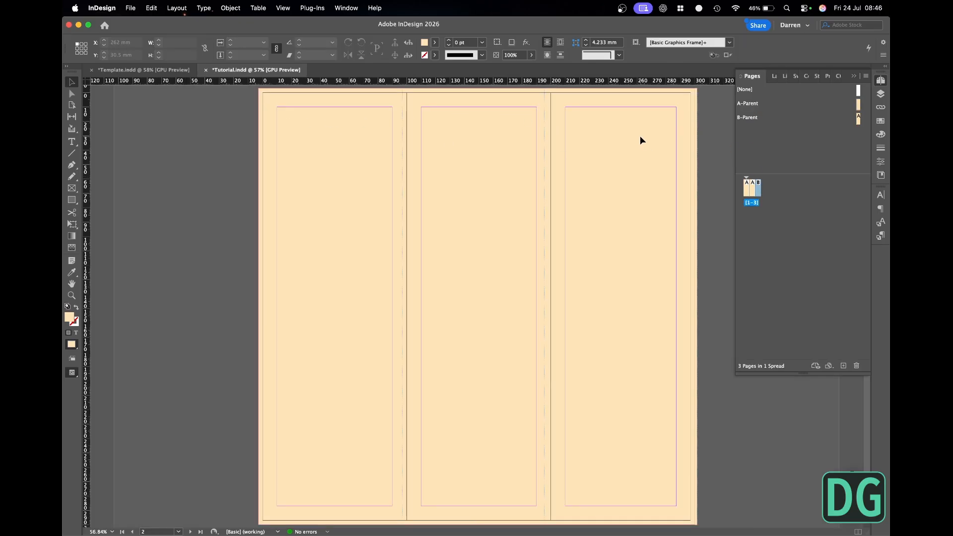
- Add an 80 x 39.5 mm text frame near the top of A-Parent reading HEADING, in the Heading style
{"action": "double_click", "coordinate": [859, 104]}
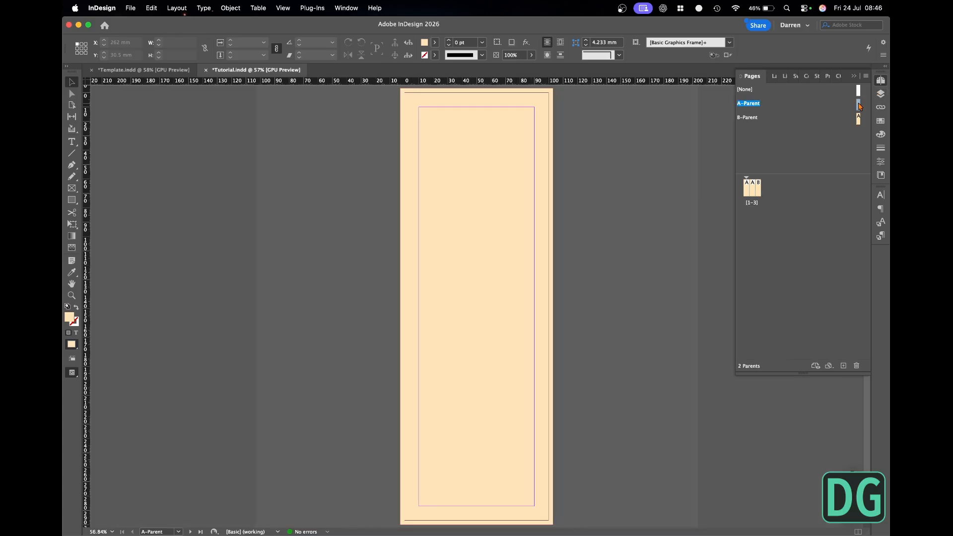
{"action": "left_click", "coordinate": [72, 142]}
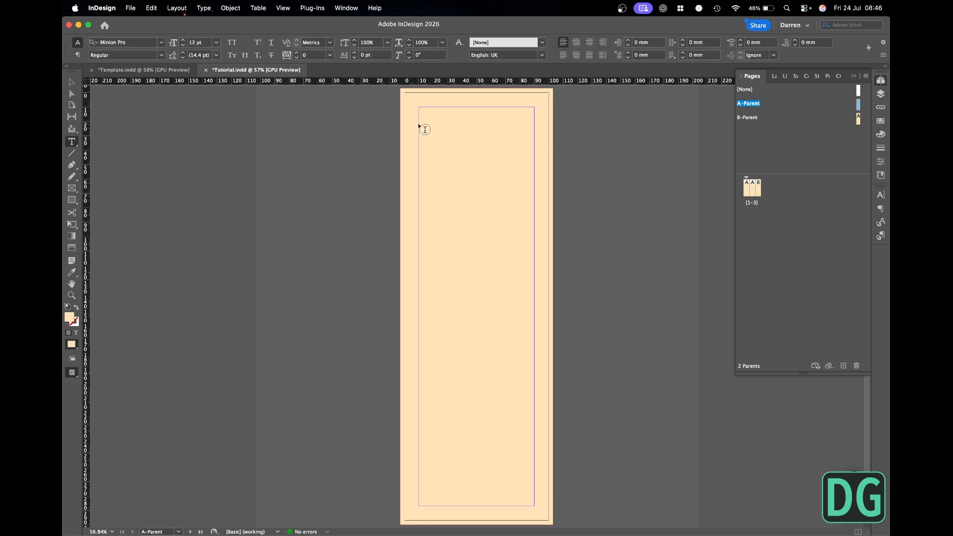
{"action": "left_click_drag", "start_coordinate": [422, 128], "coordinate": [532, 181]}
{"action": "type", "text": "HEA"}
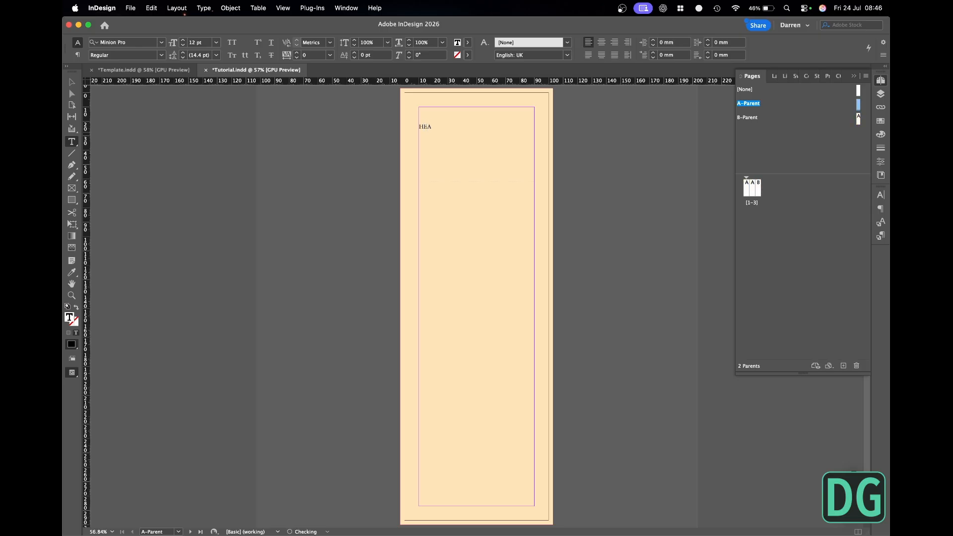
{"action": "type", "text": "DING"}
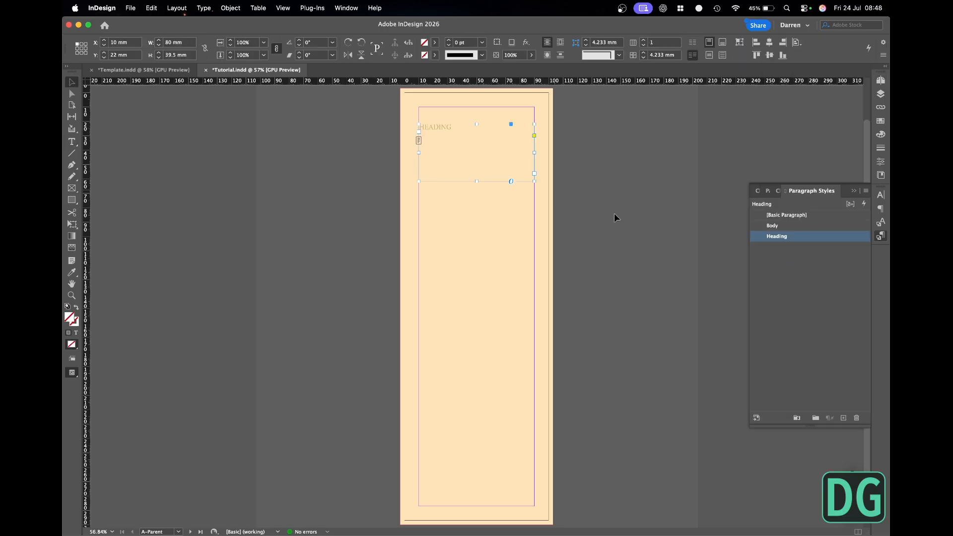
- Set the Heading style's font to Baskerville Regular at 44 pt
{"action": "double_click", "coordinate": [821, 241]}
{"action": "left_click", "coordinate": [215, 185]}
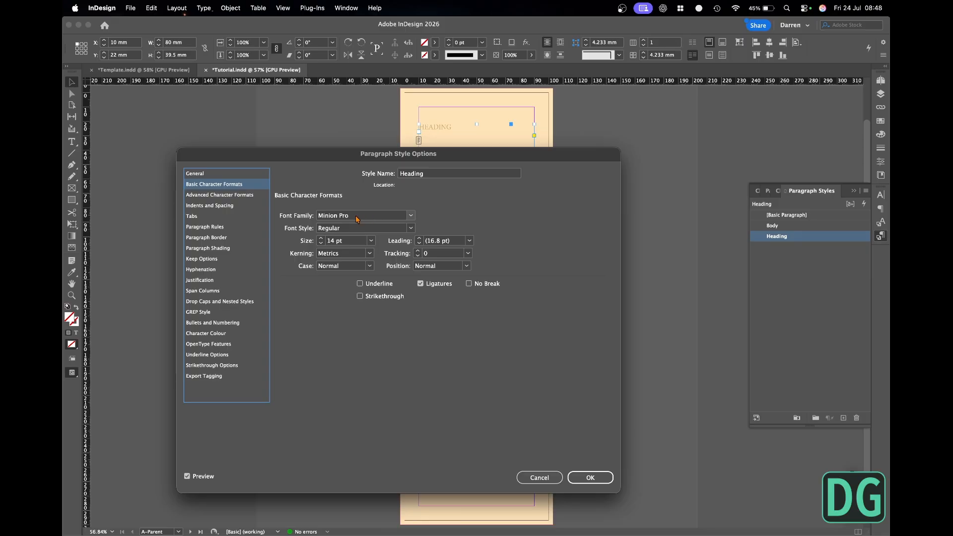
{"action": "left_click", "coordinate": [357, 219]}
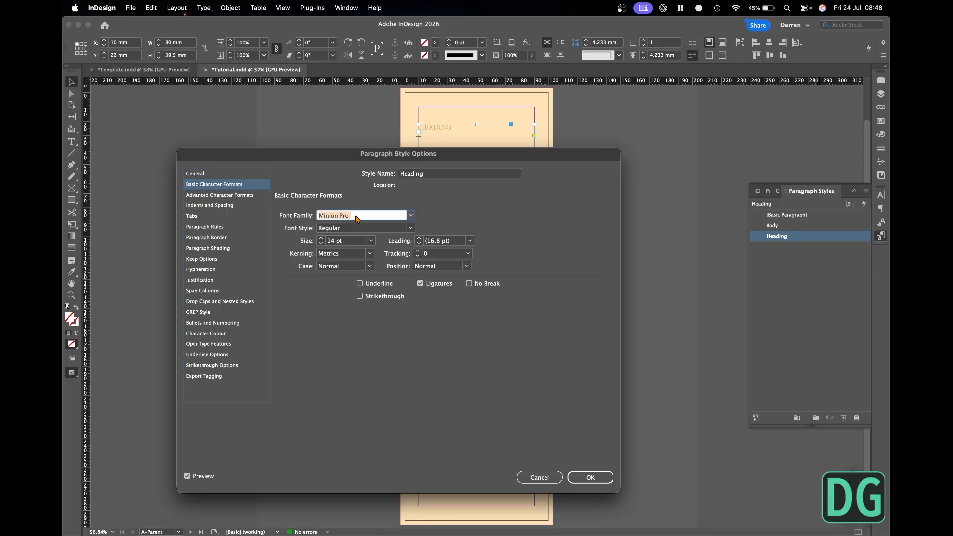
{"action": "type", "text": "Baskerville"}
{"action": "key", "text": "Tab"}
{"action": "left_click", "coordinate": [353, 244]}
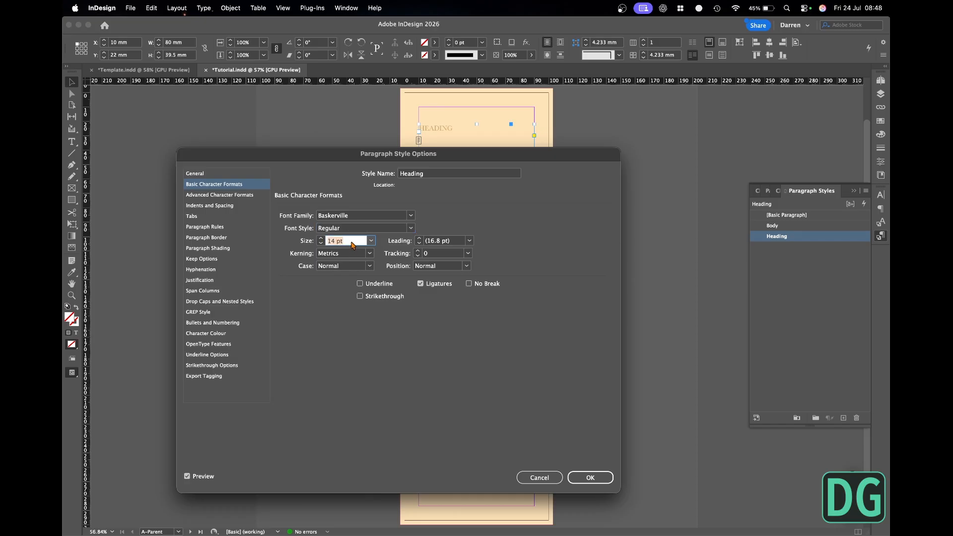
{"action": "type", "text": "48"}
{"action": "key", "text": "Tab"}
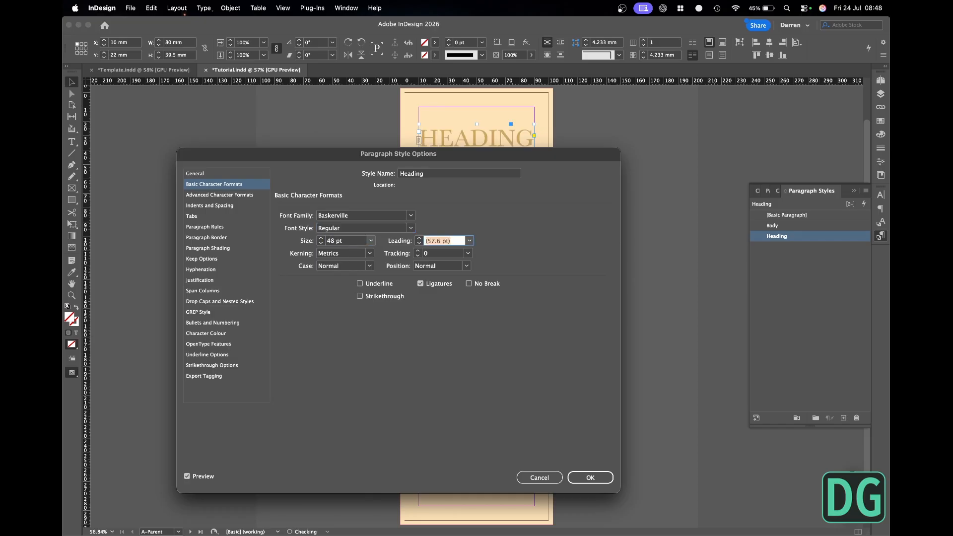
{"action": "left_click", "coordinate": [321, 244]}
{"action": "left_click", "coordinate": [321, 243]}
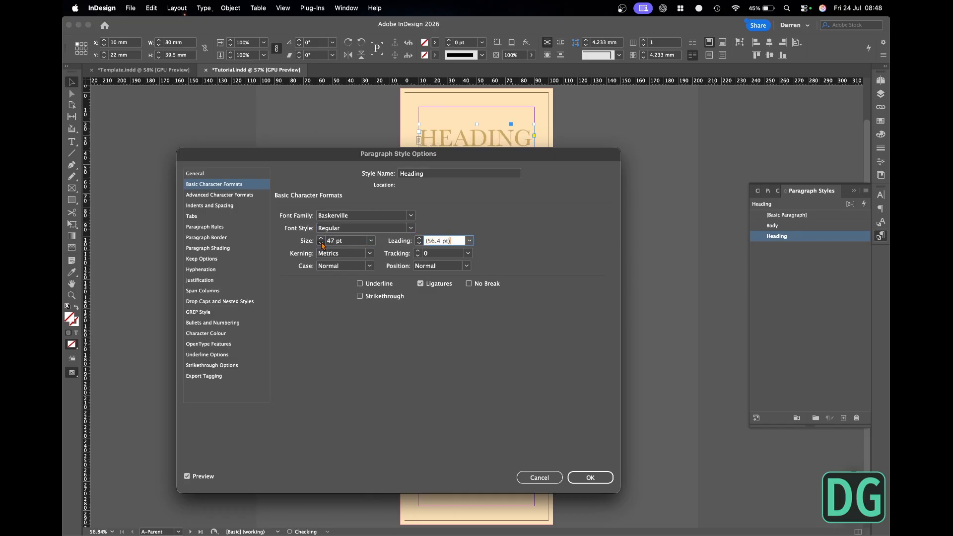
{"action": "left_click", "coordinate": [321, 244]}
{"action": "left_click", "coordinate": [321, 244]}
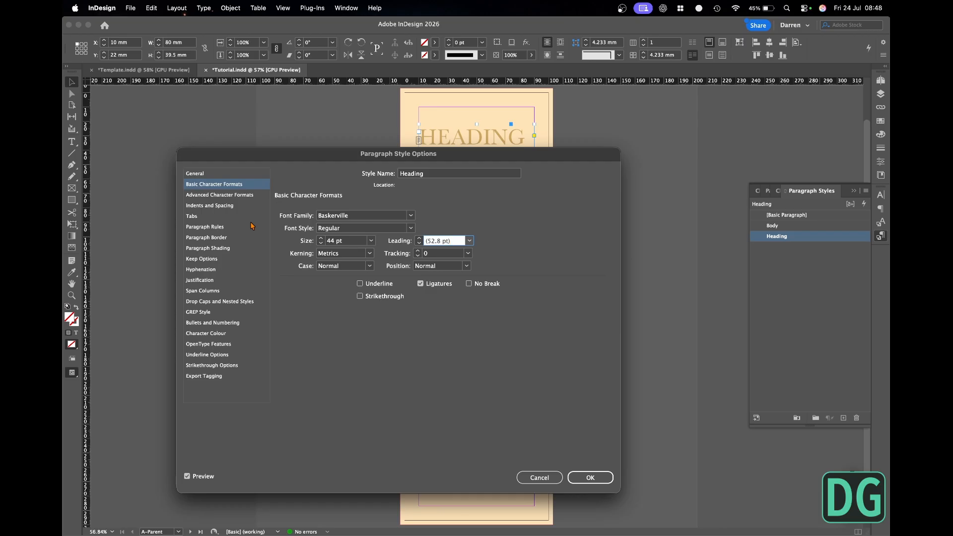
- Try centre alignment for the Heading style and return it to Left
{"action": "left_click", "coordinate": [220, 248]}
{"action": "left_click", "coordinate": [221, 238]}
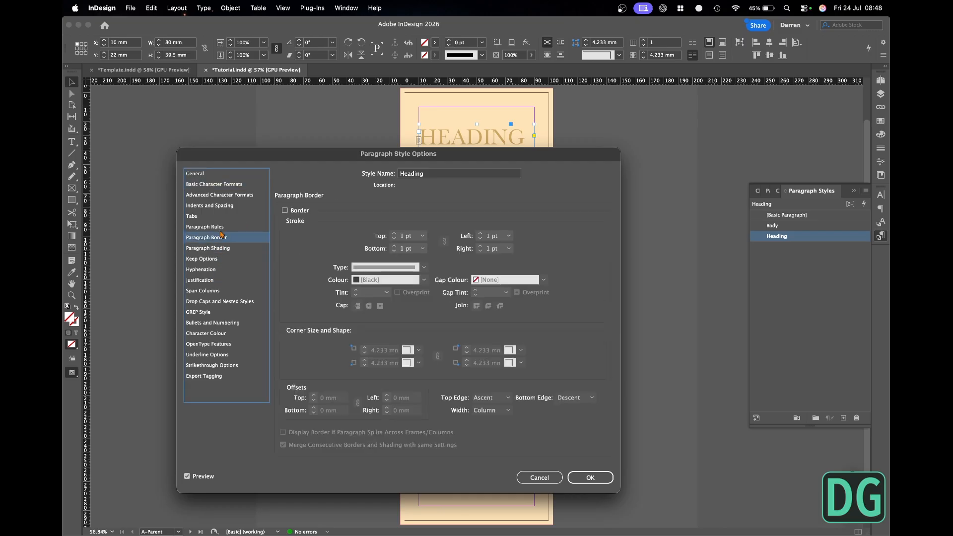
{"action": "left_click", "coordinate": [222, 227]}
{"action": "left_click", "coordinate": [226, 207]}
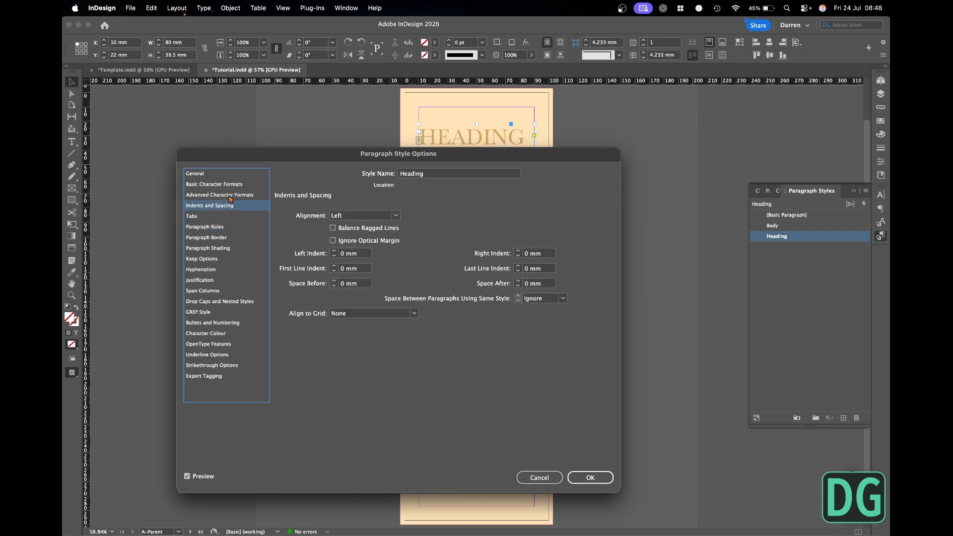
{"action": "left_click", "coordinate": [396, 216]}
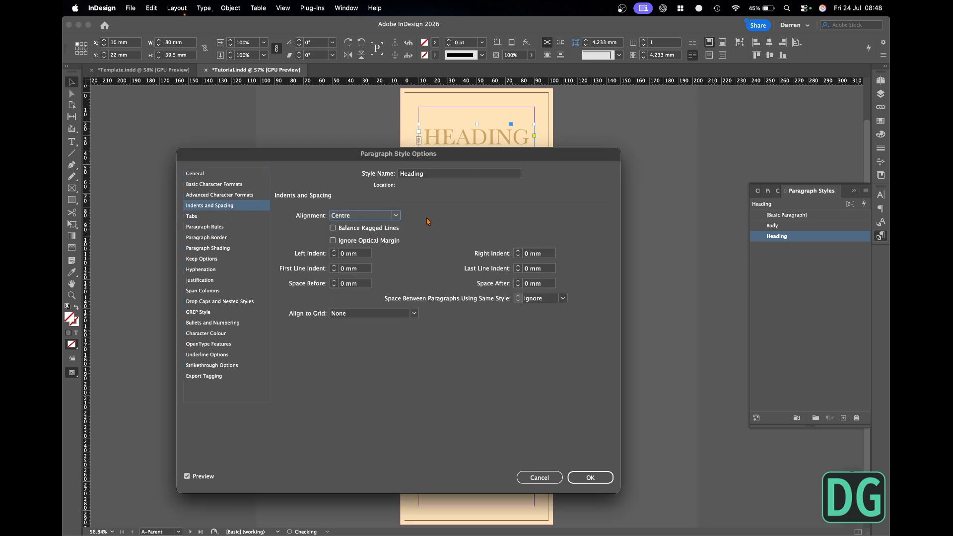
{"action": "left_click", "coordinate": [396, 216]}
{"action": "left_click", "coordinate": [369, 228]}
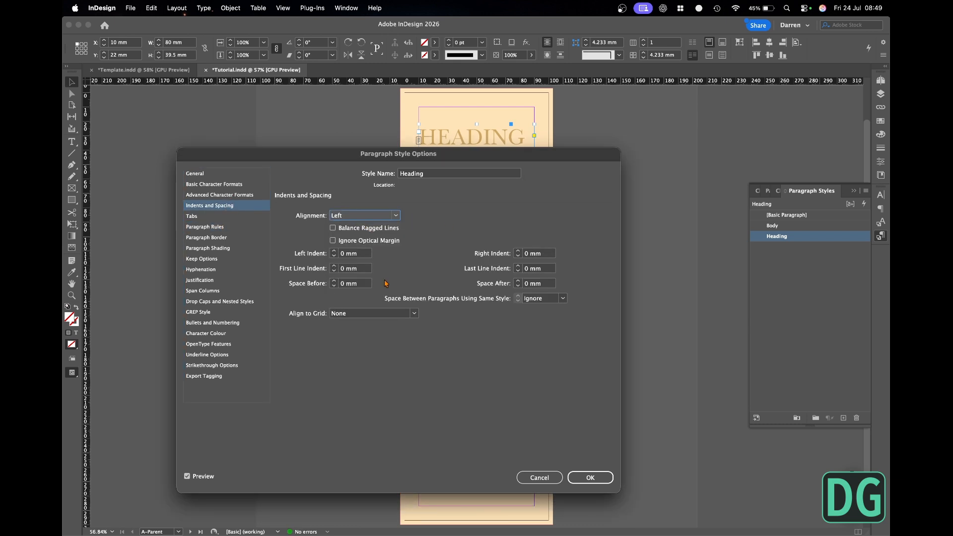
- Save the Heading style and check the headings on the three-page spread
{"action": "left_click", "coordinate": [591, 479]}
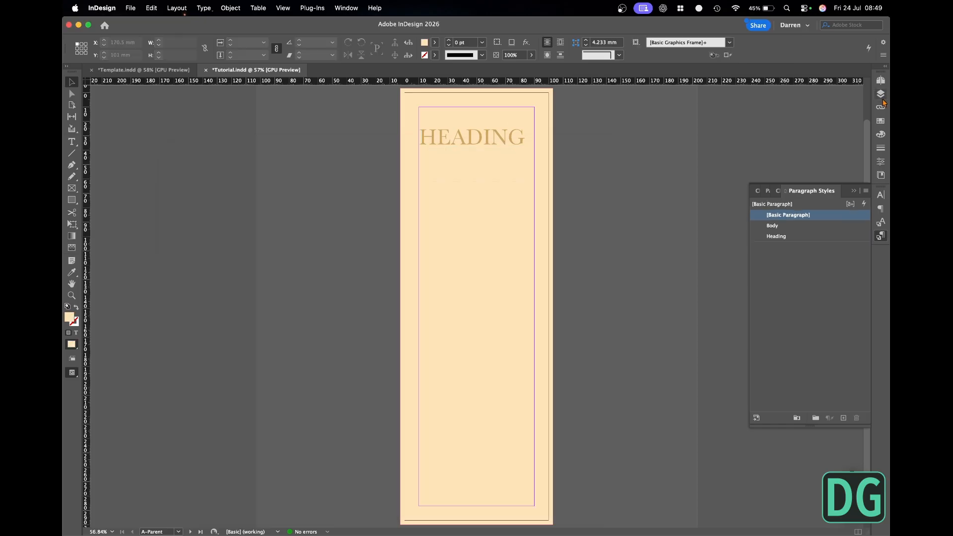
{"action": "left_click", "coordinate": [883, 89]}
{"action": "double_click", "coordinate": [753, 189]}
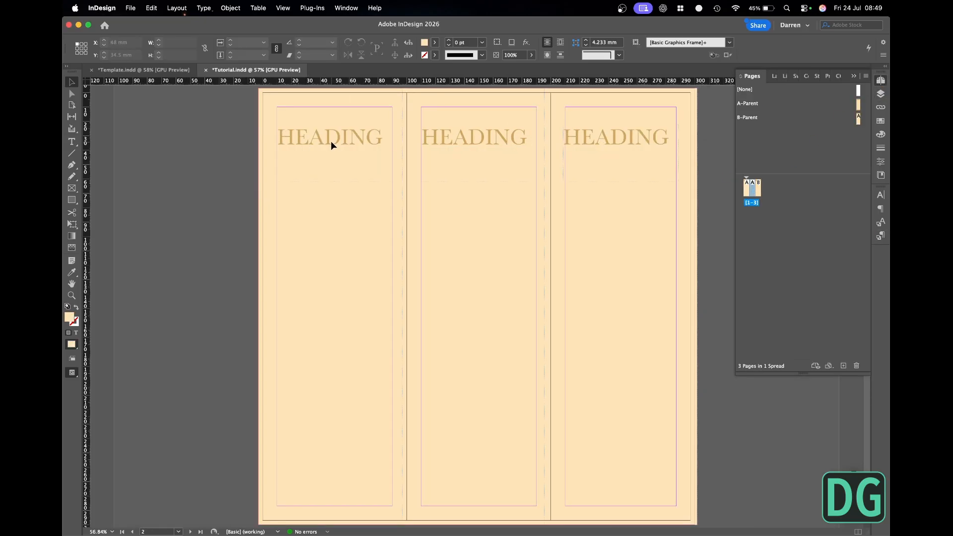
- Add a text frame about 80 mm wide below the heading on A-Parent, reading body, and apply the Body style
{"action": "double_click", "coordinate": [859, 105]}
{"action": "left_click", "coordinate": [75, 147]}
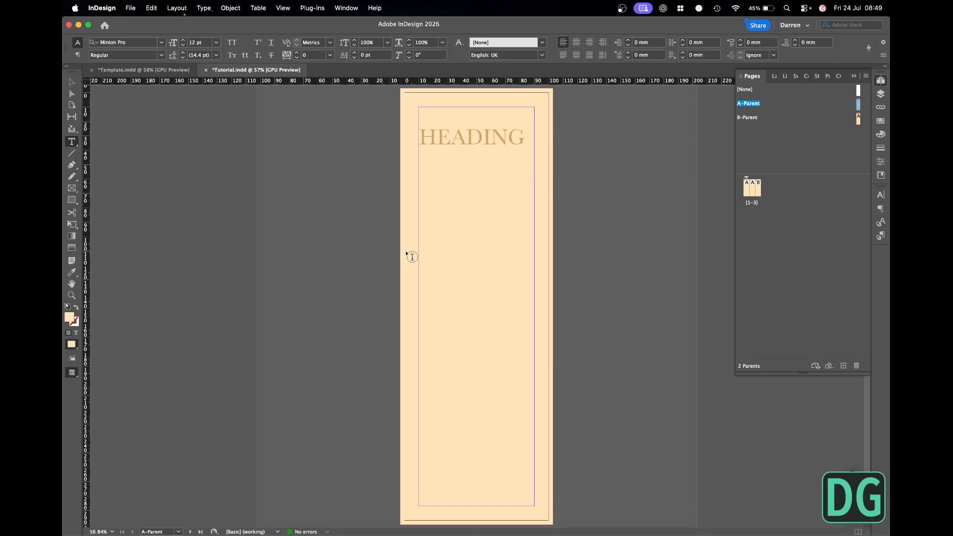
{"action": "left_click_drag", "start_coordinate": [419, 197], "coordinate": [527, 300]}
{"action": "type", "text": "body"}
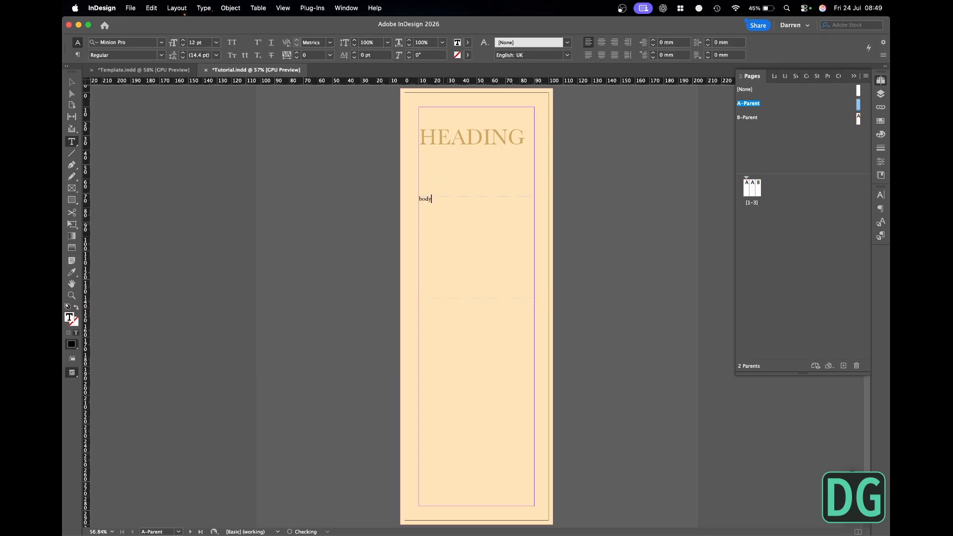
{"action": "key", "text": "super+a"}
{"action": "left_click", "coordinate": [882, 237]}
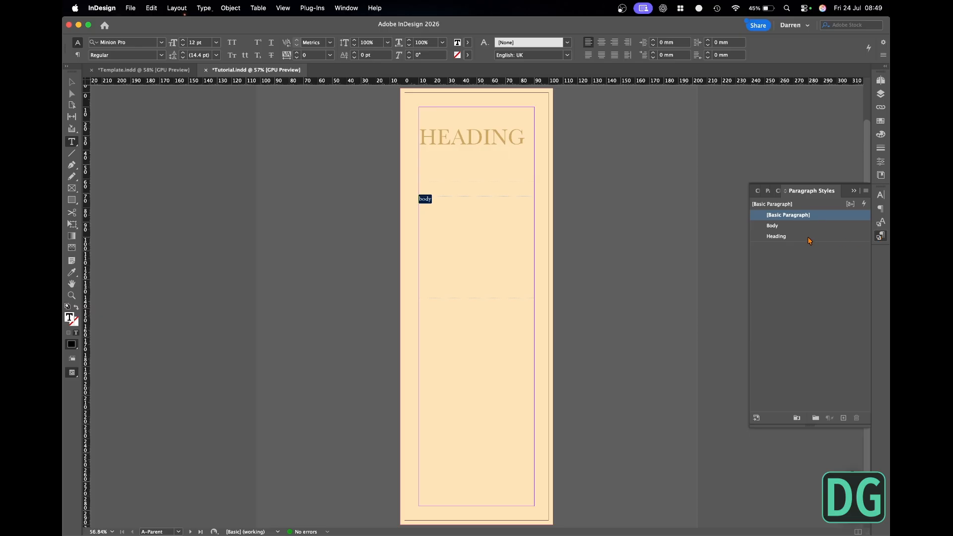
{"action": "left_click", "coordinate": [794, 227]}
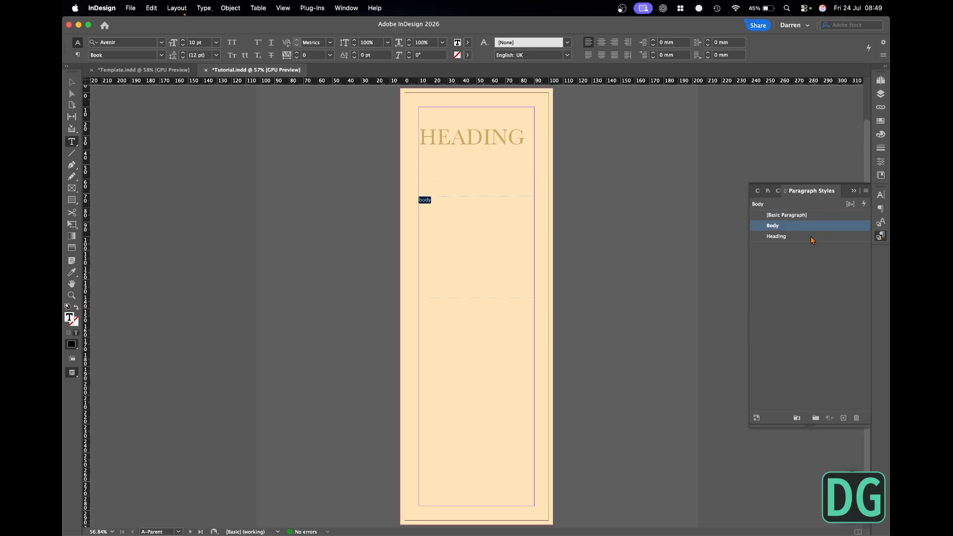
- Set the Body style's size to 14 pt, save the style and deselect the text
{"action": "double_click", "coordinate": [807, 228]}
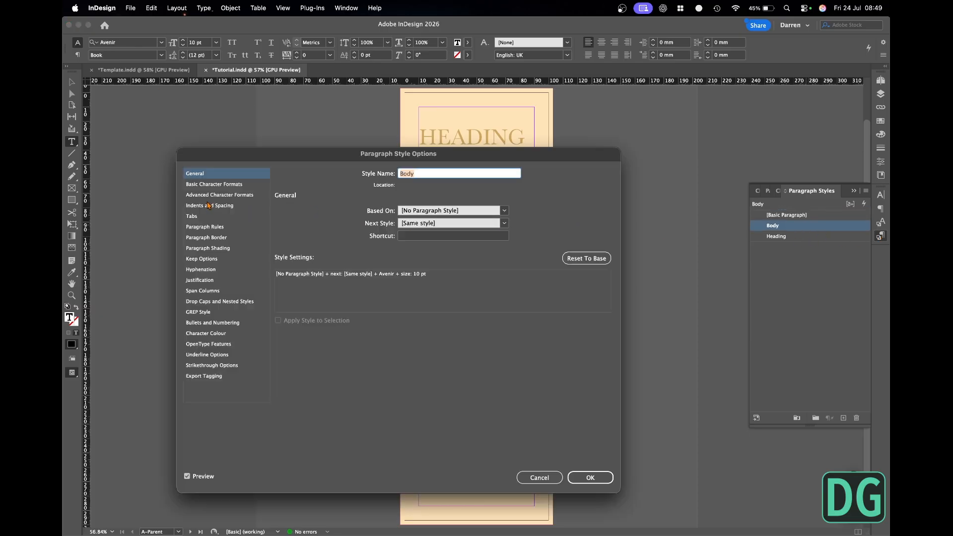
{"action": "left_click", "coordinate": [214, 184]}
{"action": "triple_click", "coordinate": [343, 241]}
{"action": "type", "text": "14"}
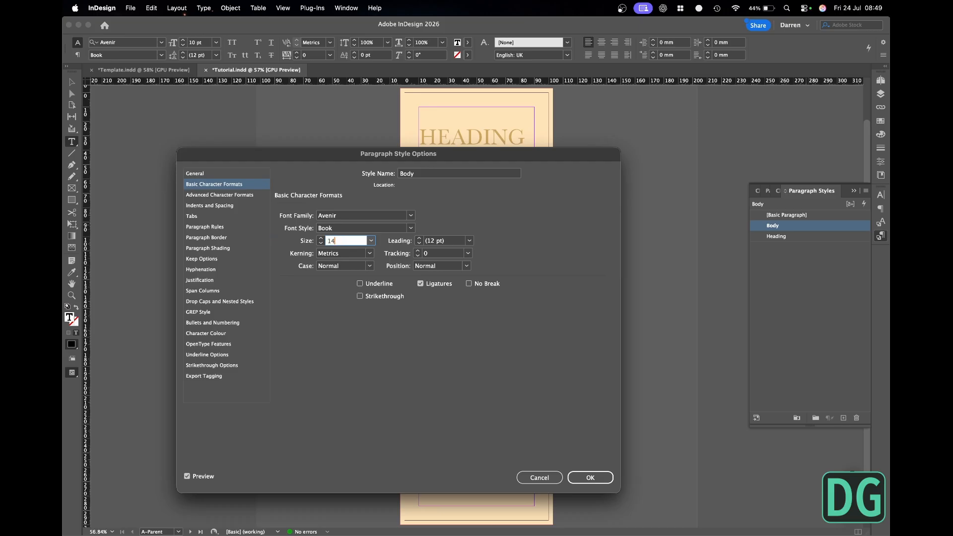
{"action": "key", "text": "Tab"}
{"action": "key", "text": "Return"}
{"action": "key", "text": "Escape"}
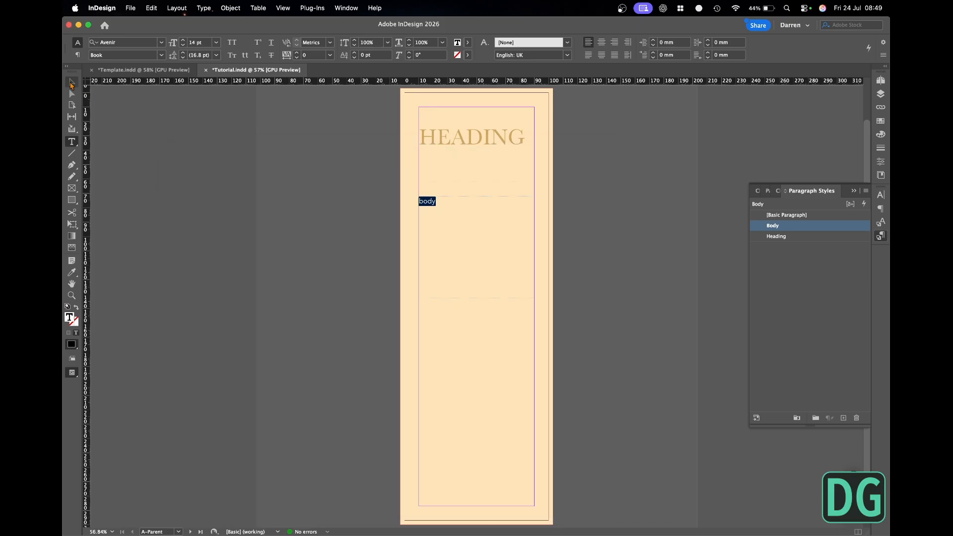
{"action": "left_click", "coordinate": [301, 158]}
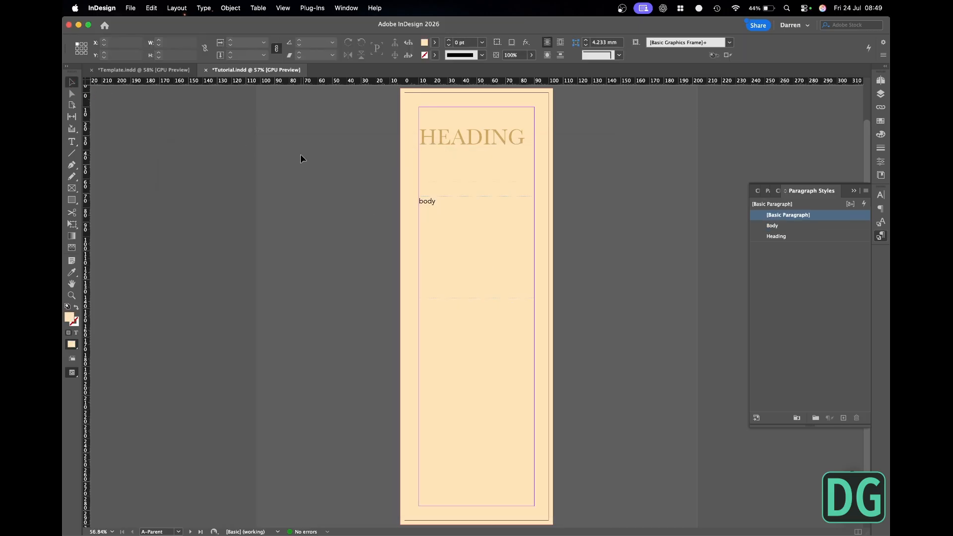
- Check the heading and body placeholders on the three-page spread and save the document
{"action": "left_click", "coordinate": [881, 80]}
{"action": "double_click", "coordinate": [749, 186]}
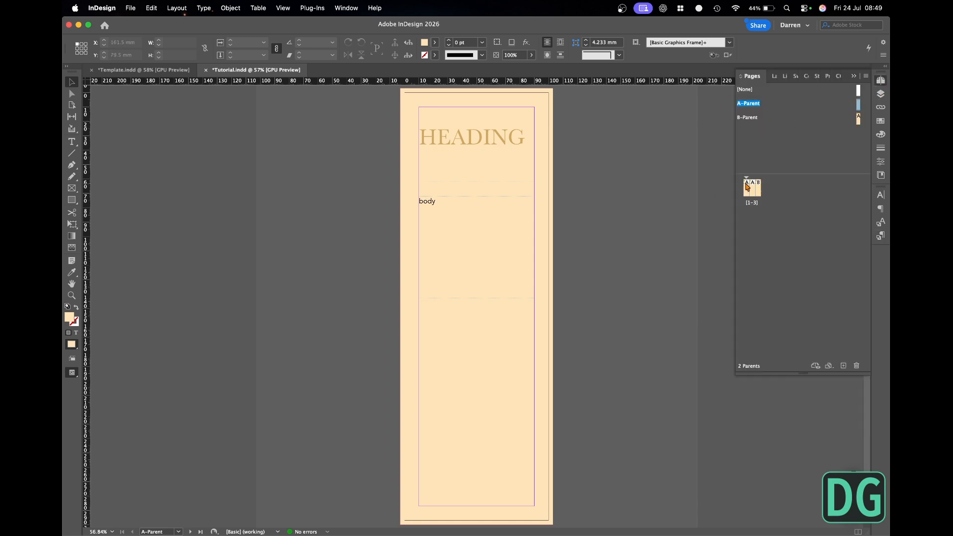
{"action": "left_click", "coordinate": [881, 80]}
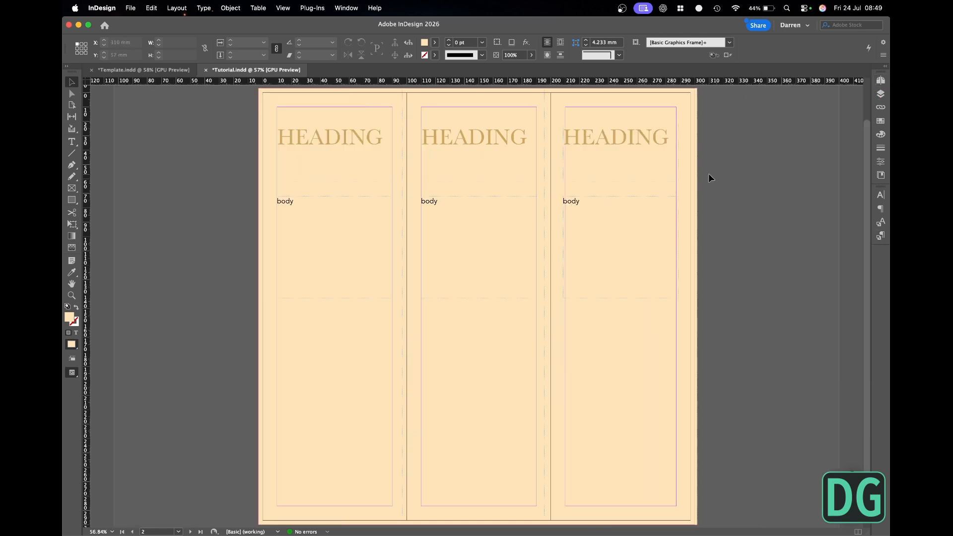
{"action": "key", "text": "super+s"}
- Override the heading and body parent frames on the first page so they are editable there
{"action": "left_click", "coordinate": [347, 150]}
{"action": "left_click", "coordinate": [315, 205], "text": "shift"}
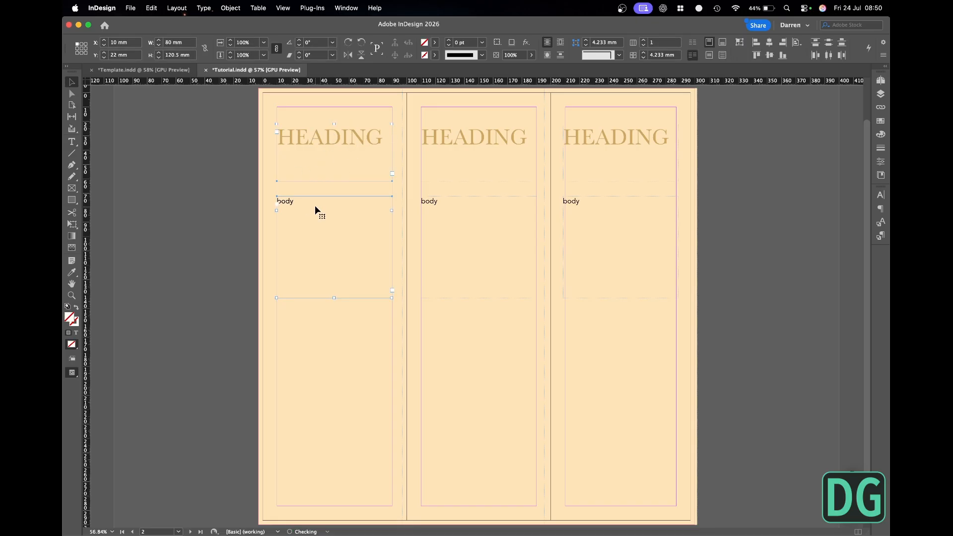
{"action": "left_click", "coordinate": [230, 148]}
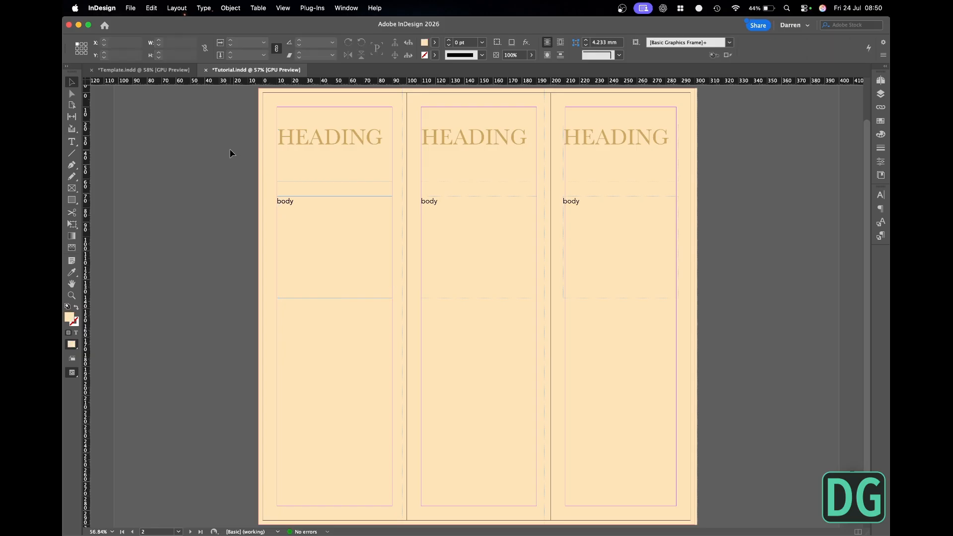
- Move the first page's heading and body frames down together by about 60 mm
{"action": "left_click", "coordinate": [306, 146]}
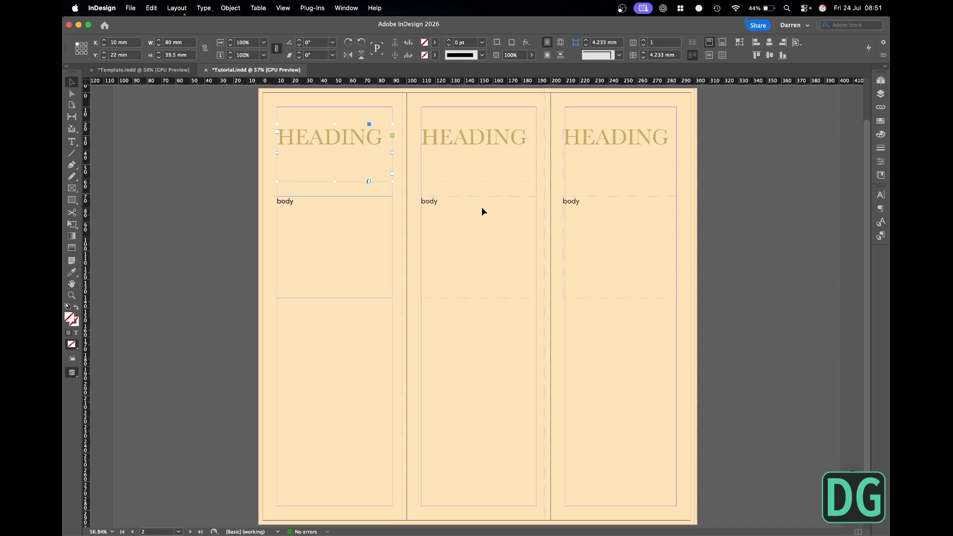
{"action": "left_click", "coordinate": [370, 208], "text": "shift"}
{"action": "left_click_drag", "start_coordinate": [369, 168], "coordinate": [367, 254]}
{"action": "left_click", "coordinate": [222, 129]}
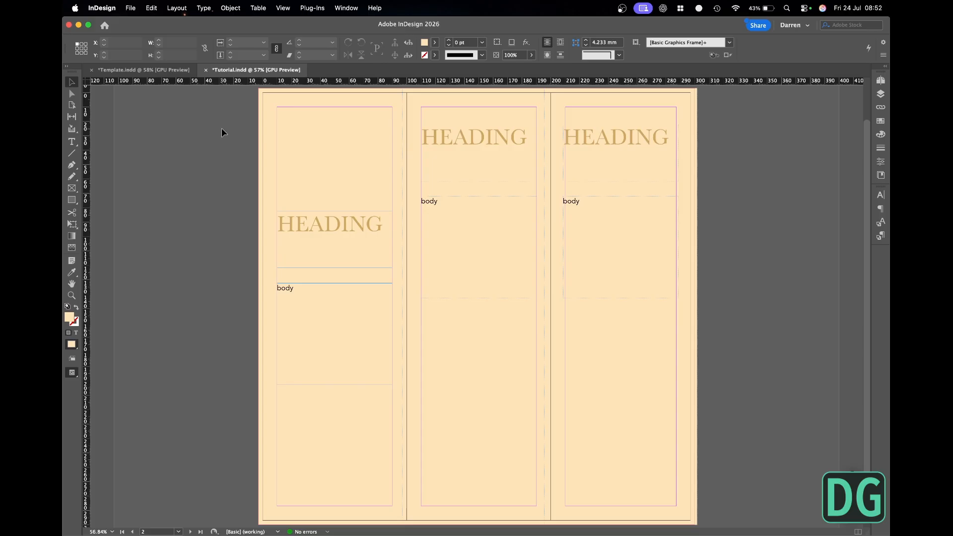
- Switch to Finder, preview the leaf sprig in the Icons folder and place brochure-leaf-sprig-4k.psd beside the first page at full size
{"action": "key", "text": "super+Tab"}
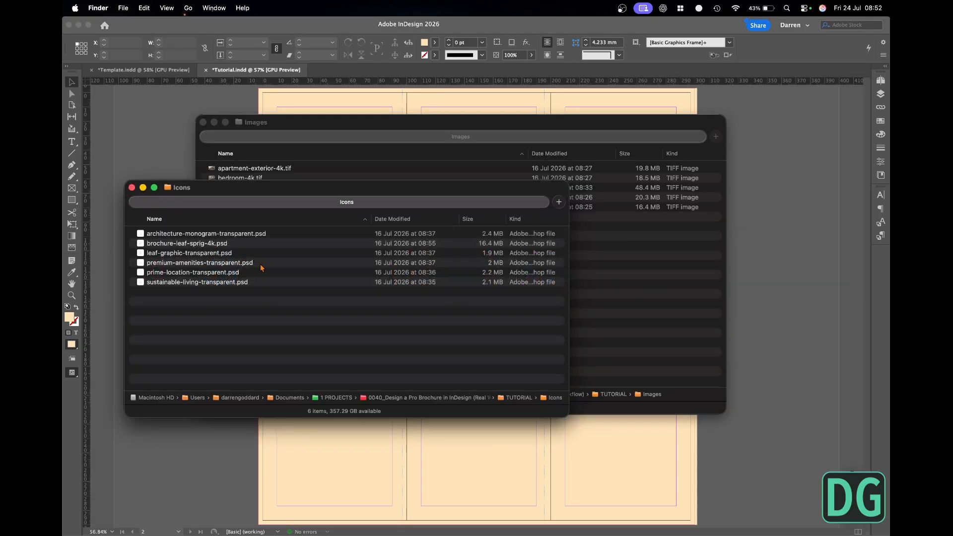
{"action": "key", "text": "space"}
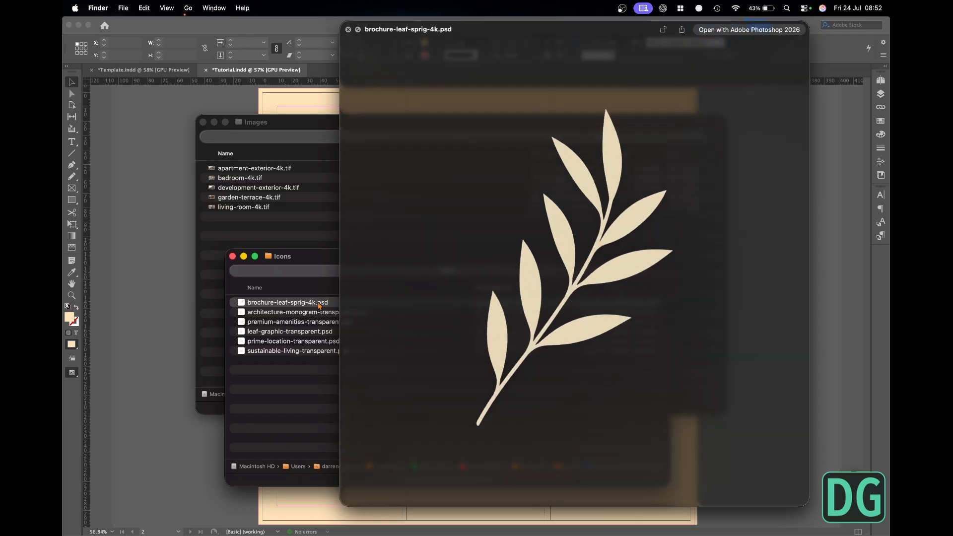
{"action": "key", "text": "space"}
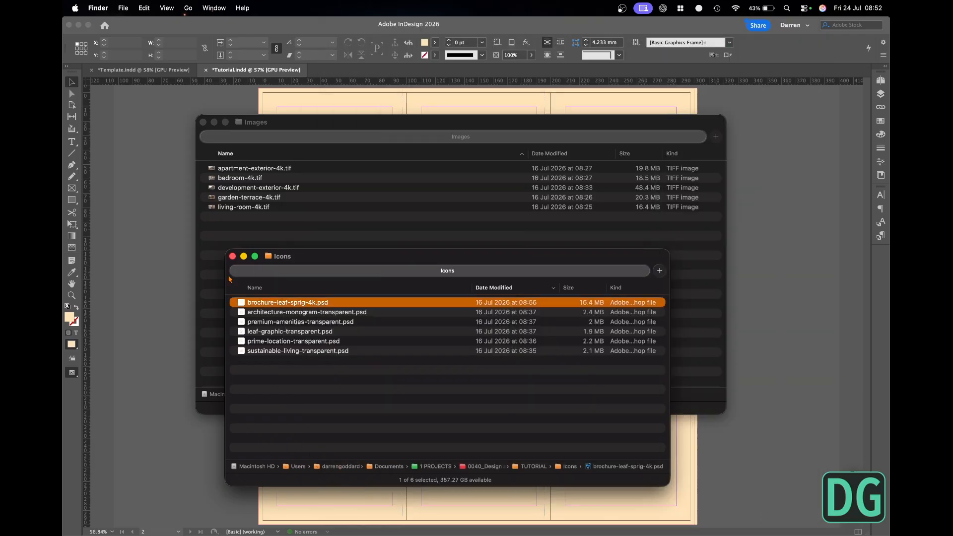
{"action": "left_click_drag", "start_coordinate": [244, 306], "coordinate": [177, 145]}
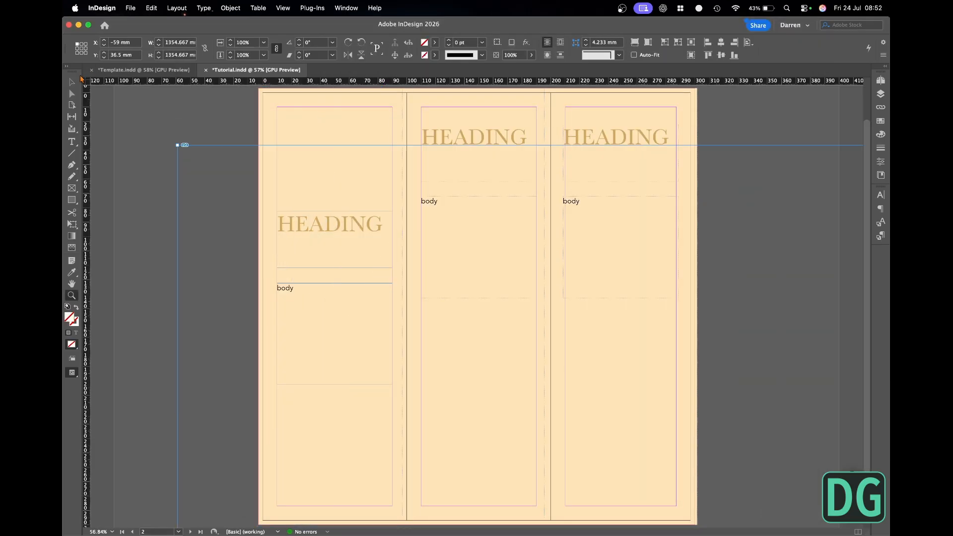
- Scale the placed leaf sprig down proportionally, starting at 40%, to about 108 x 108 mm
{"action": "left_click", "coordinate": [245, 43]}
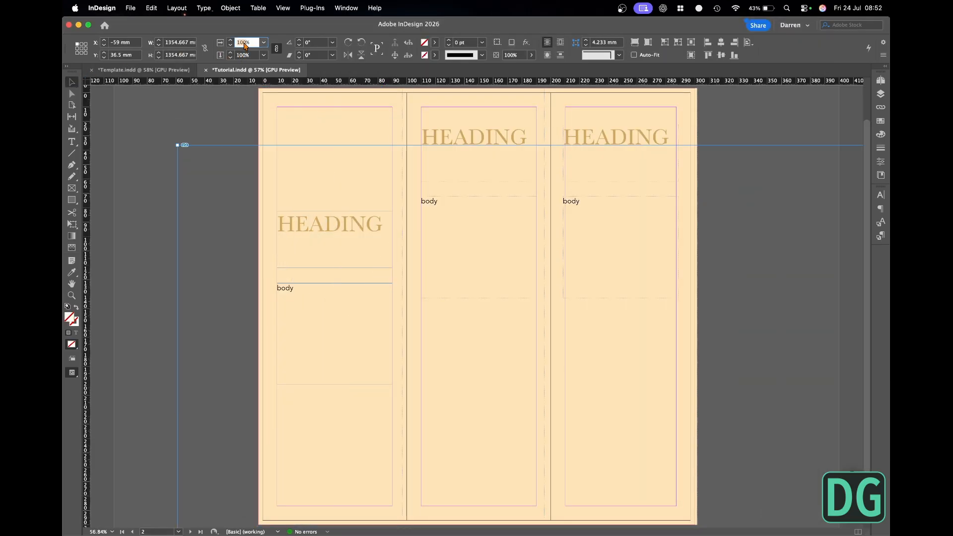
{"action": "type", "text": "40"}
{"action": "key", "text": "Return"}
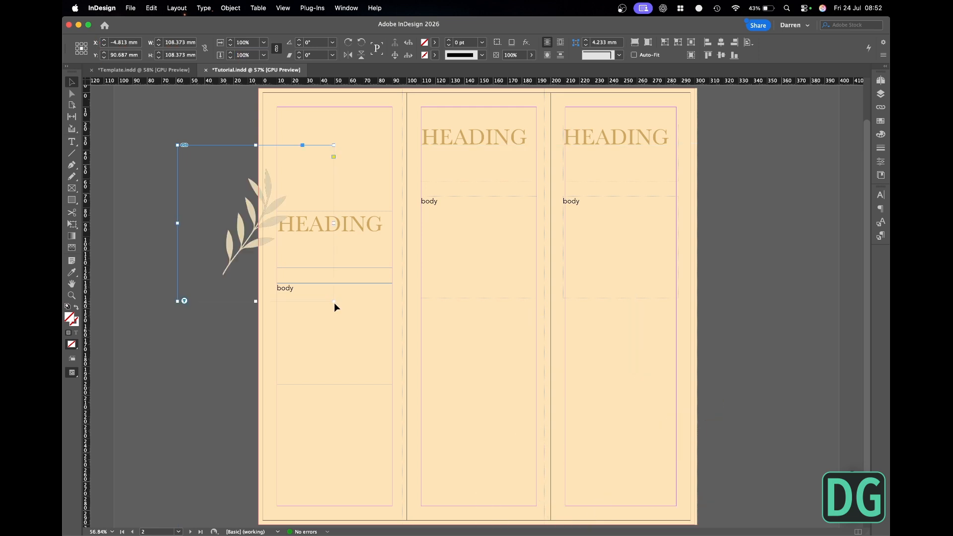
- Rotate the leaf sprig by -90° and position it over the upper outer corner of the first page
{"action": "left_click_drag", "start_coordinate": [335, 304], "coordinate": [182, 326]}
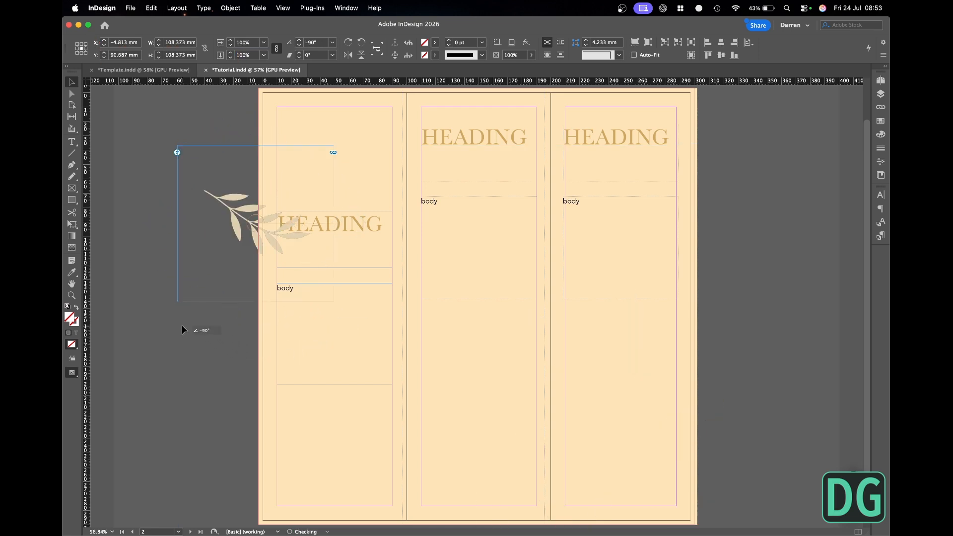
{"action": "left_click_drag", "start_coordinate": [232, 213], "coordinate": [292, 111]}
{"action": "left_click", "coordinate": [219, 241]}
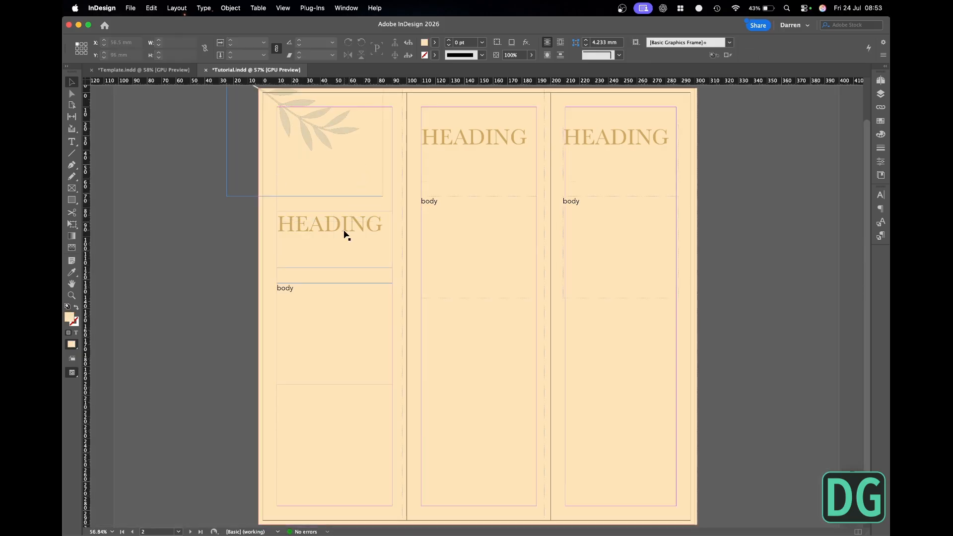
- Rename the document's only layer as Graphics
{"action": "left_click", "coordinate": [346, 233]}
{"action": "left_click", "coordinate": [741, 158]}
{"action": "left_click", "coordinate": [882, 94]}
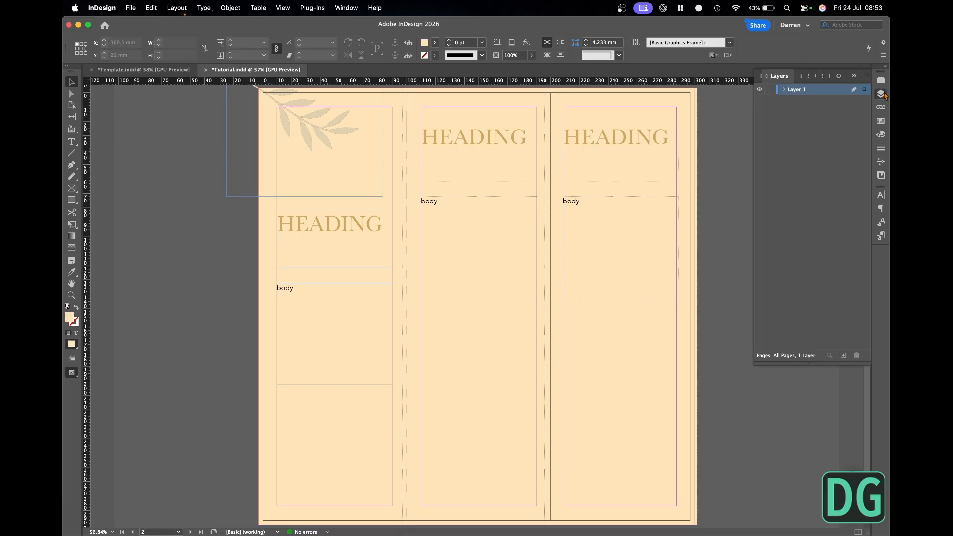
{"action": "double_click", "coordinate": [825, 93]}
{"action": "type", "text": "G"}
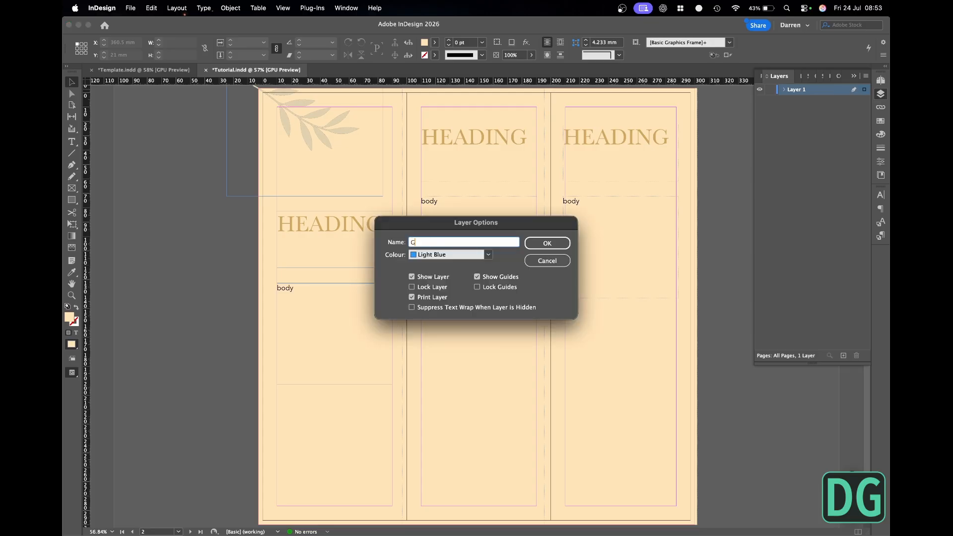
{"action": "type", "text": "raphics"}
{"action": "key", "text": "Return"}
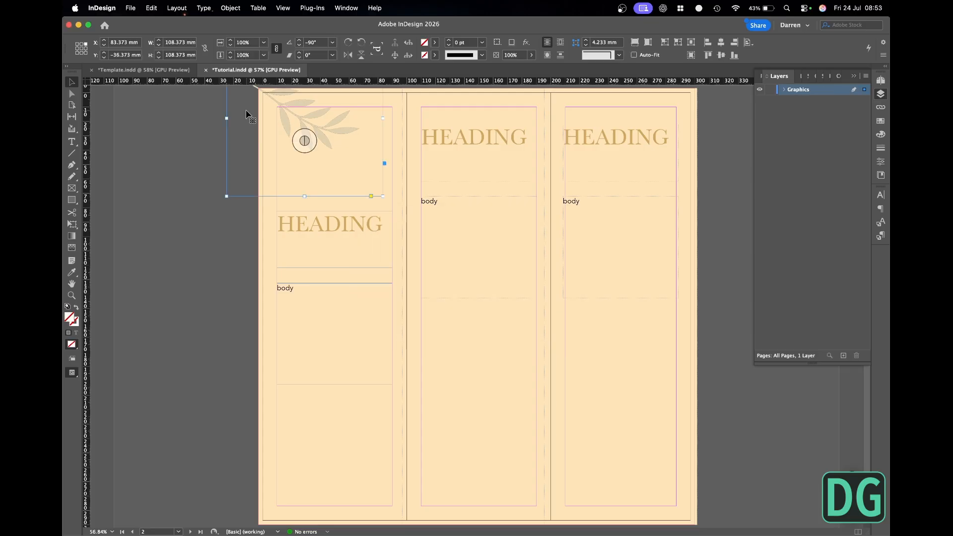
- Create a layer named Copy and move the heading and body frames on A-Parent onto it
{"action": "left_click", "coordinate": [844, 356], "text": "alt"}
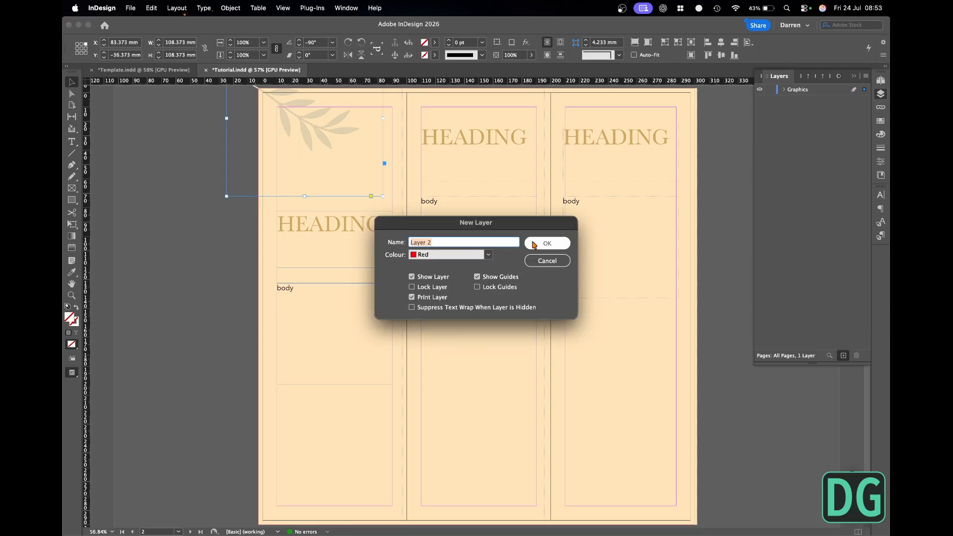
{"action": "type", "text": "C"}
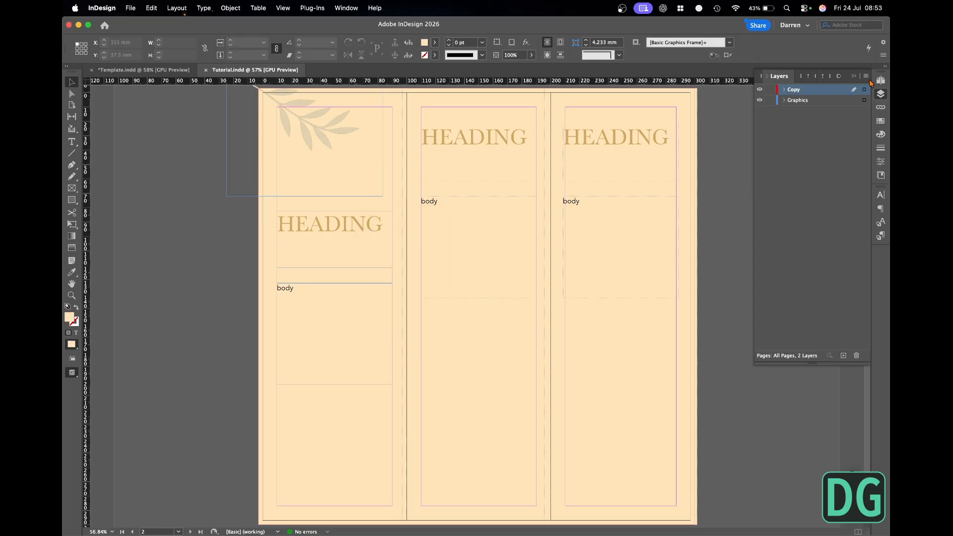
{"action": "left_click", "coordinate": [881, 80]}
{"action": "double_click", "coordinate": [859, 105]}
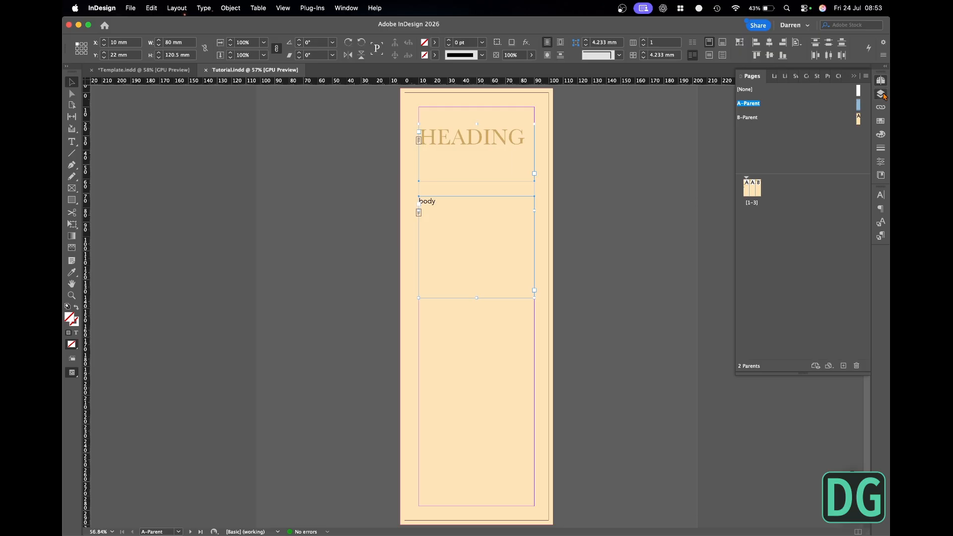
{"action": "left_click", "coordinate": [881, 93]}
{"action": "left_click_drag", "start_coordinate": [864, 101], "coordinate": [864, 90]}
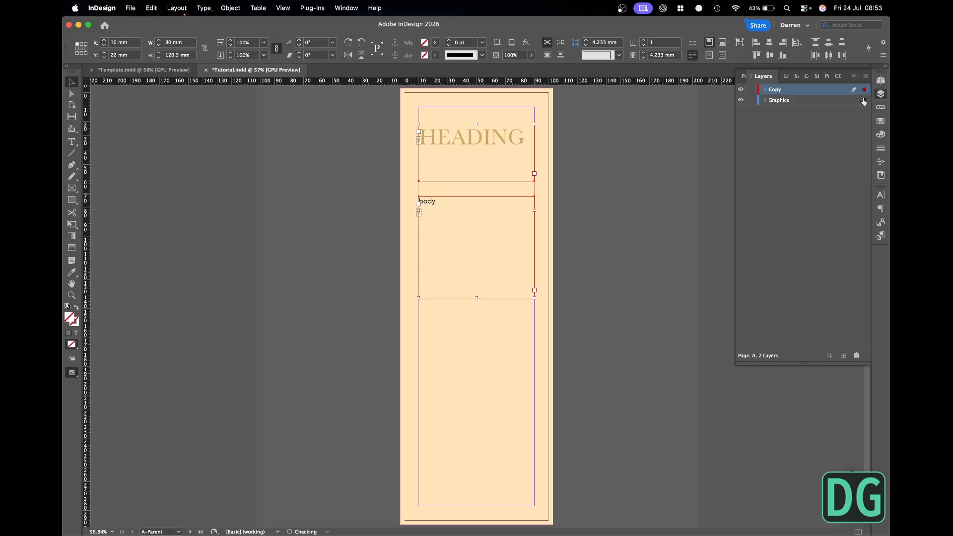
- Return to the pages 1-3 spread and move the first page's heading and body frames onto the Copy layer
{"action": "left_click", "coordinate": [881, 80]}
{"action": "double_click", "coordinate": [752, 191]}
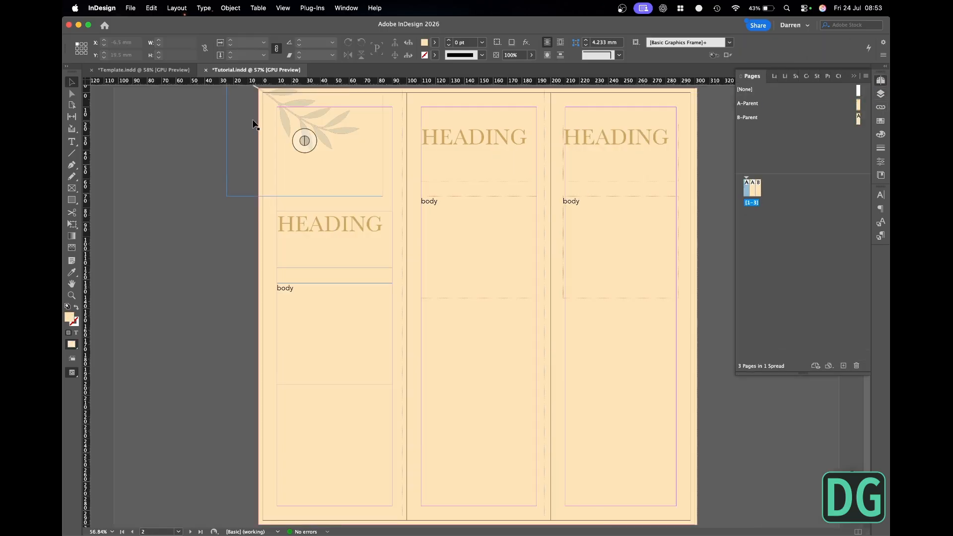
{"action": "left_click", "coordinate": [292, 240]}
{"action": "key", "text": "F7"}
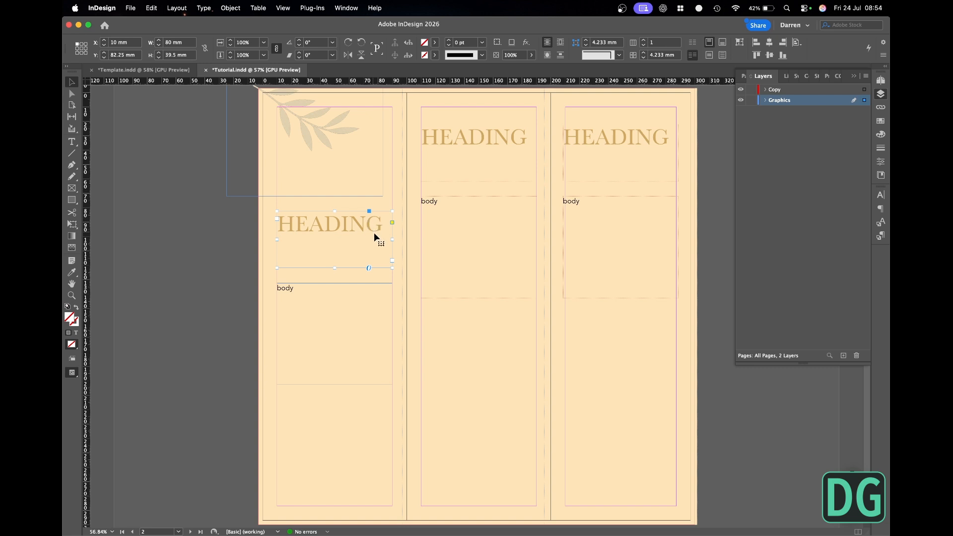
{"action": "left_click", "coordinate": [367, 308], "text": "shift"}
{"action": "left_click_drag", "start_coordinate": [865, 103], "coordinate": [864, 89]}
{"action": "left_click", "coordinate": [730, 145]}
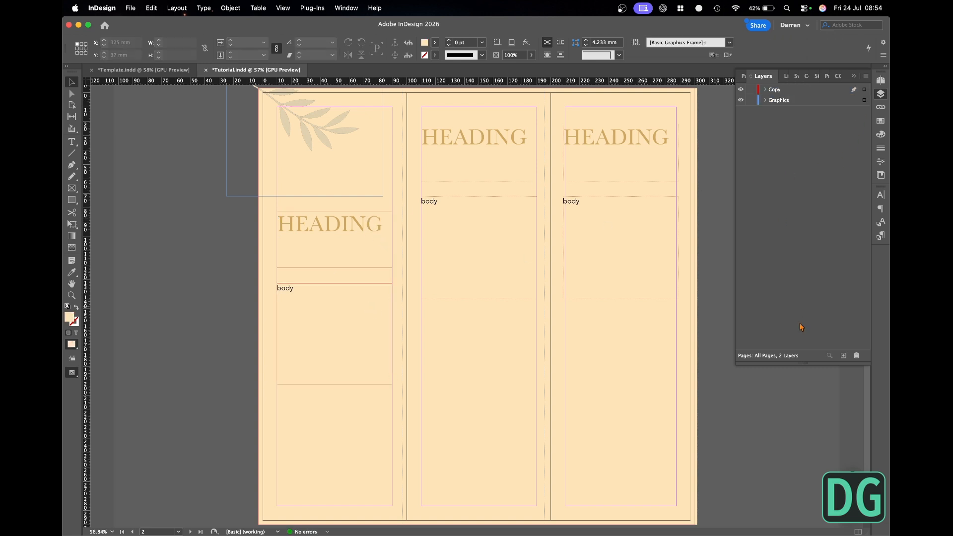
- Create a layer named Images and place it between the Copy and Graphics layers
{"action": "left_click", "coordinate": [844, 356]}
{"action": "double_click", "coordinate": [778, 90]}
{"action": "type", "text": "Images"}
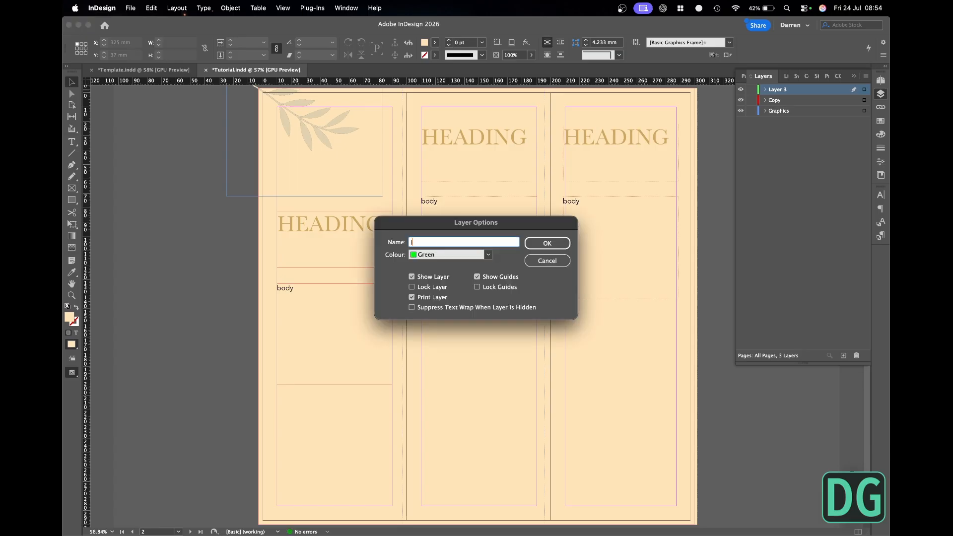
{"action": "key", "text": "Return"}
{"action": "left_click_drag", "start_coordinate": [816, 90], "coordinate": [804, 106]}
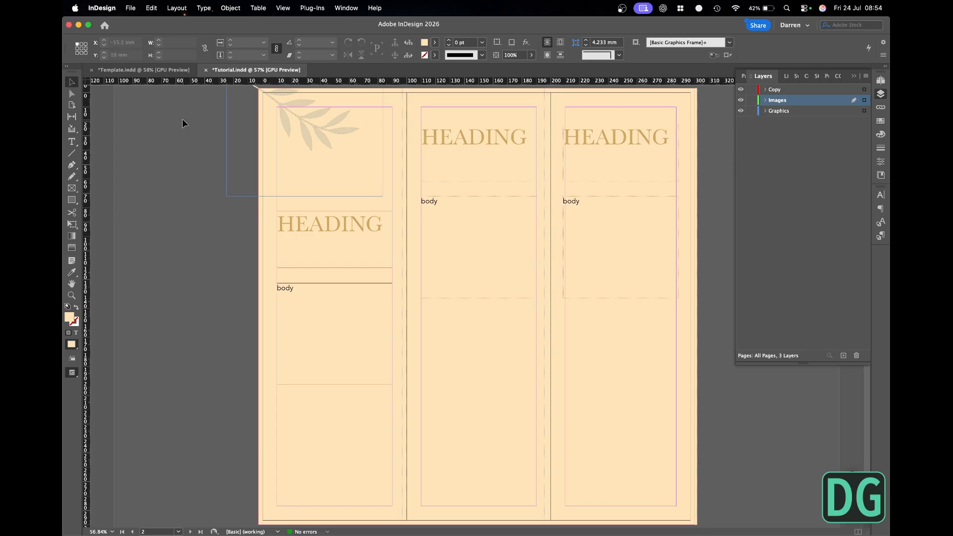
- Copy "Elevated Living" from brochure.md in TextEdit and paste it in InDesign over the first page's heading placeholder
{"action": "left_click", "coordinate": [350, 226]}
{"action": "key", "text": "super+Tab"}
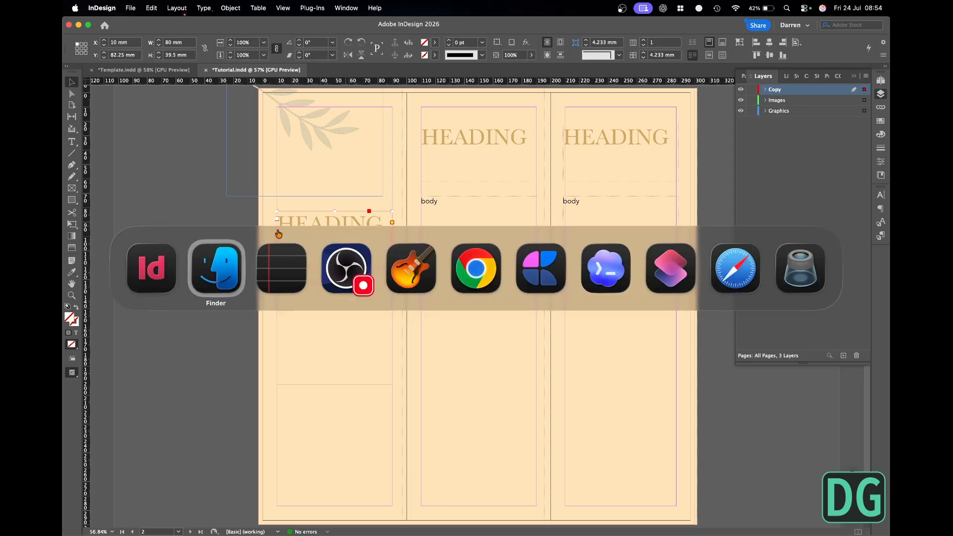
{"action": "key", "text": "super+Tab"}
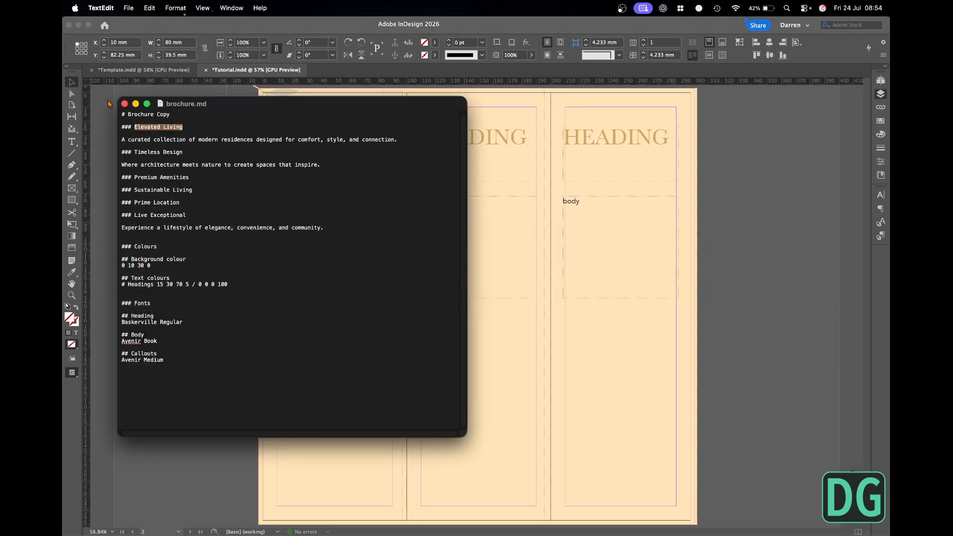
{"action": "key", "text": "super+c"}
{"action": "key", "text": "super+Tab"}
{"action": "key", "text": "super+v"}
{"action": "key", "text": "super+a"}
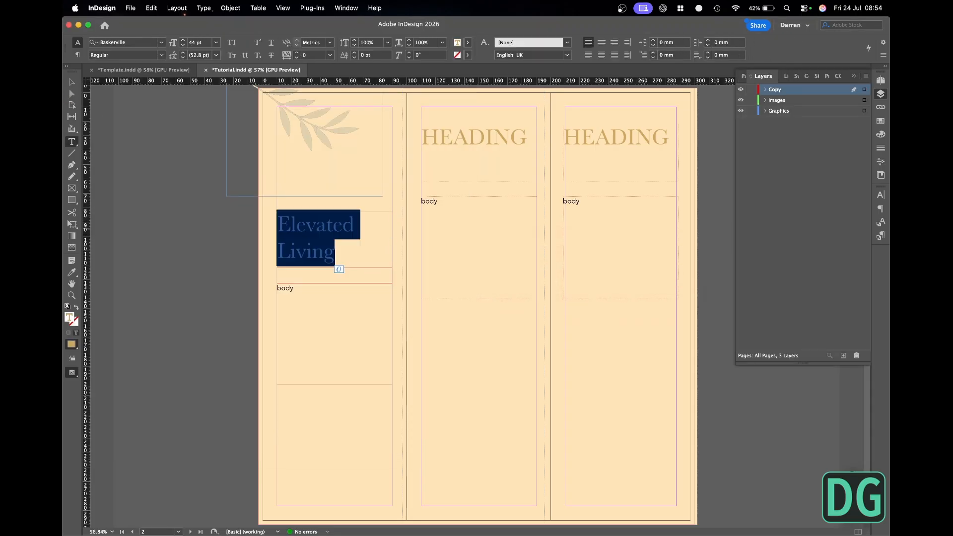
- Change the first page's heading to uppercase and move its frame up to Y 60 mm
{"action": "left_click", "coordinate": [203, 8]}
{"action": "mouse_move", "coordinate": [258, 185]}
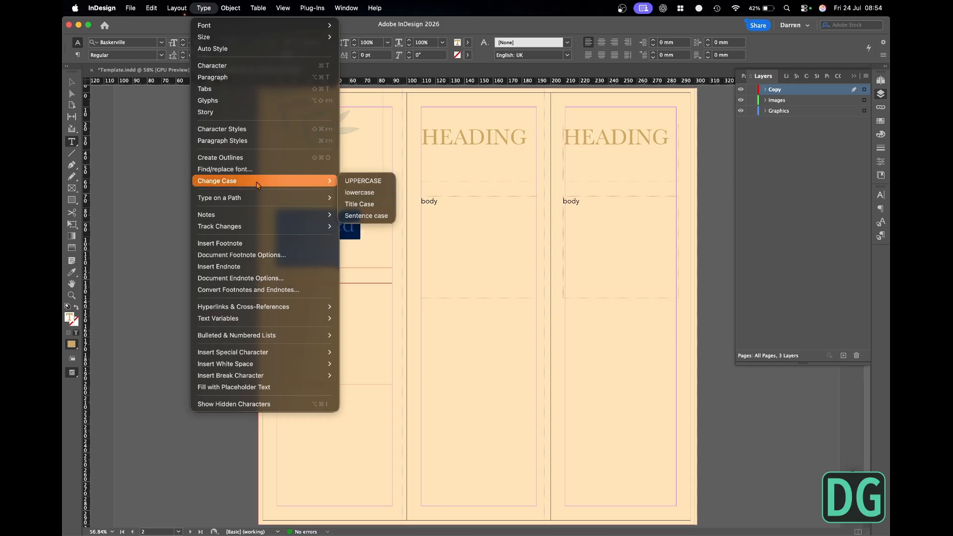
{"action": "left_click", "coordinate": [363, 181]}
{"action": "key", "text": "Escape"}
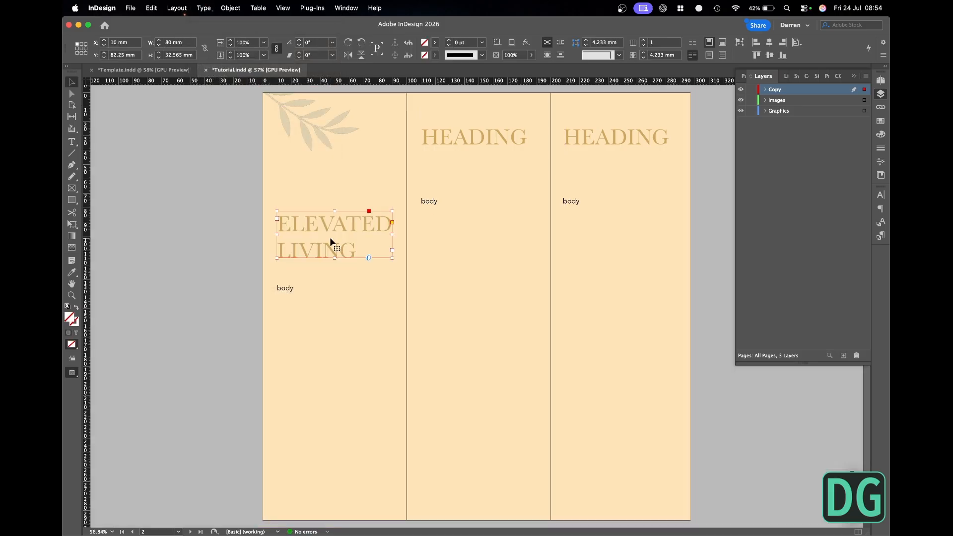
{"action": "left_click_drag", "start_coordinate": [330, 237], "coordinate": [332, 209]}
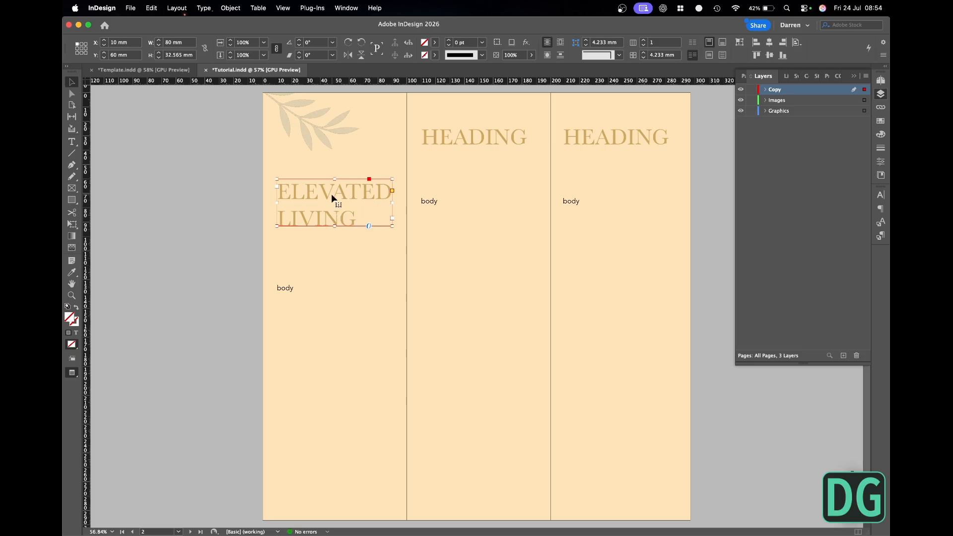
- Colour the word ELEVATED in the first page's heading with the [Black] swatch
{"action": "triple_click", "coordinate": [332, 194]}
{"action": "left_click", "coordinate": [881, 135]}
{"action": "left_click", "coordinate": [762, 139]}
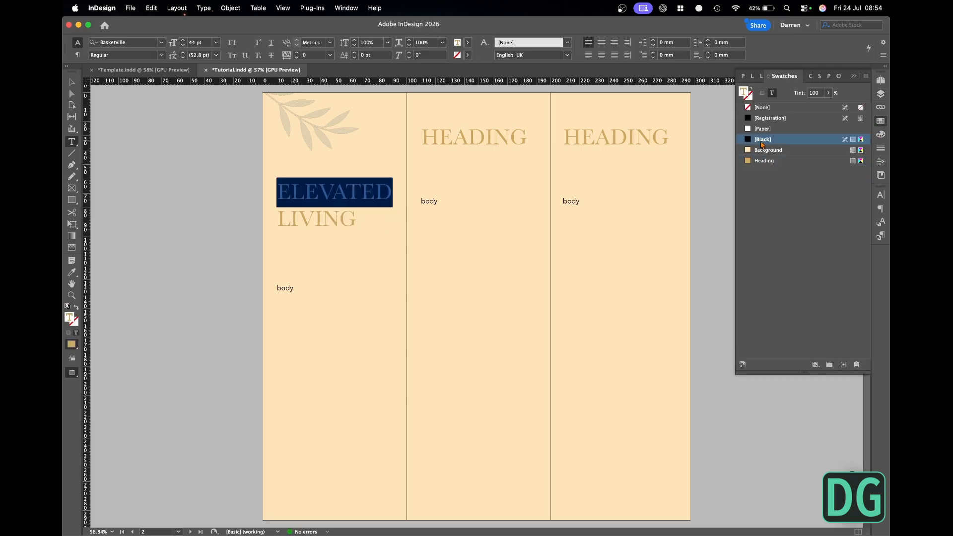
{"action": "key", "text": "Escape"}
{"action": "key", "text": "w"}
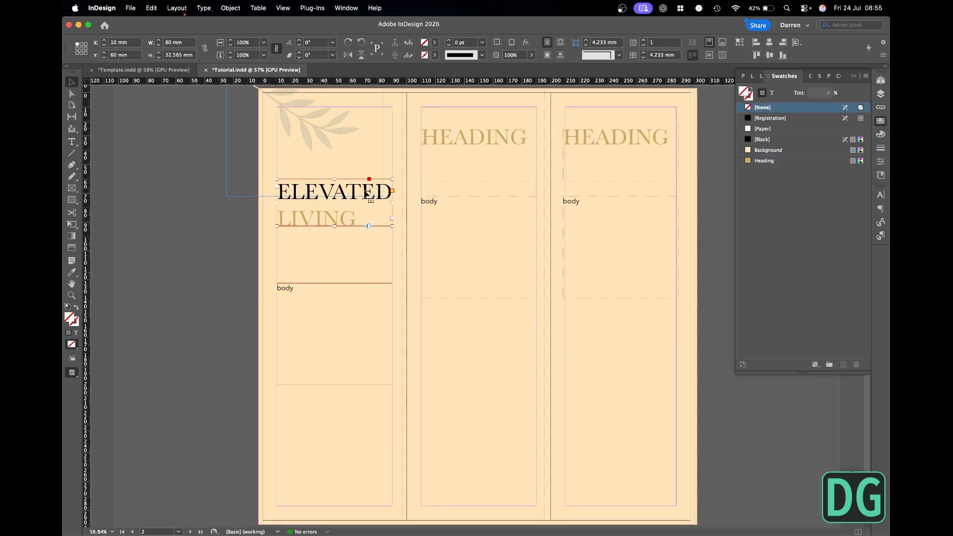
- Set the Heading paragraph style's leading to 40 pt, after trying 48 pt
{"action": "double_click", "coordinate": [352, 214]}
{"action": "key", "text": "super+a"}
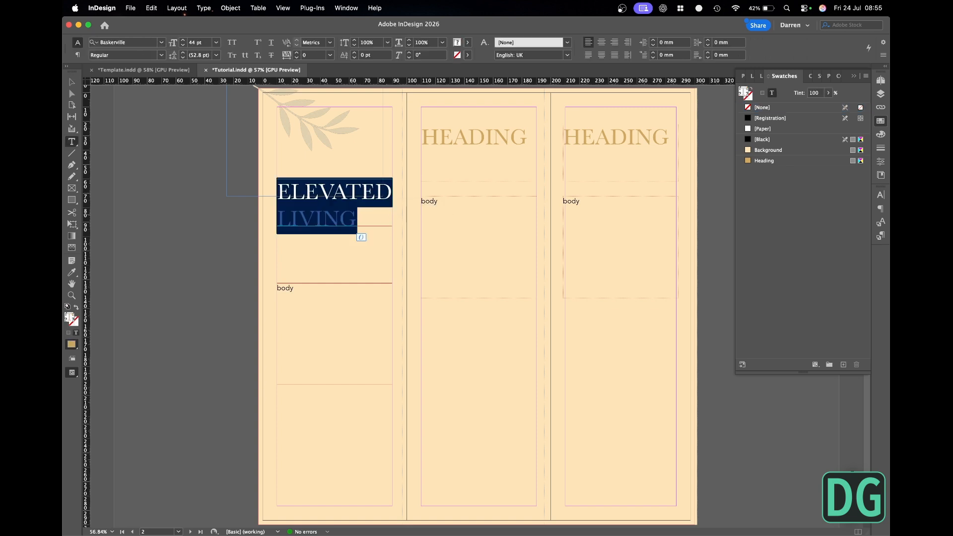
{"action": "left_click", "coordinate": [881, 225]}
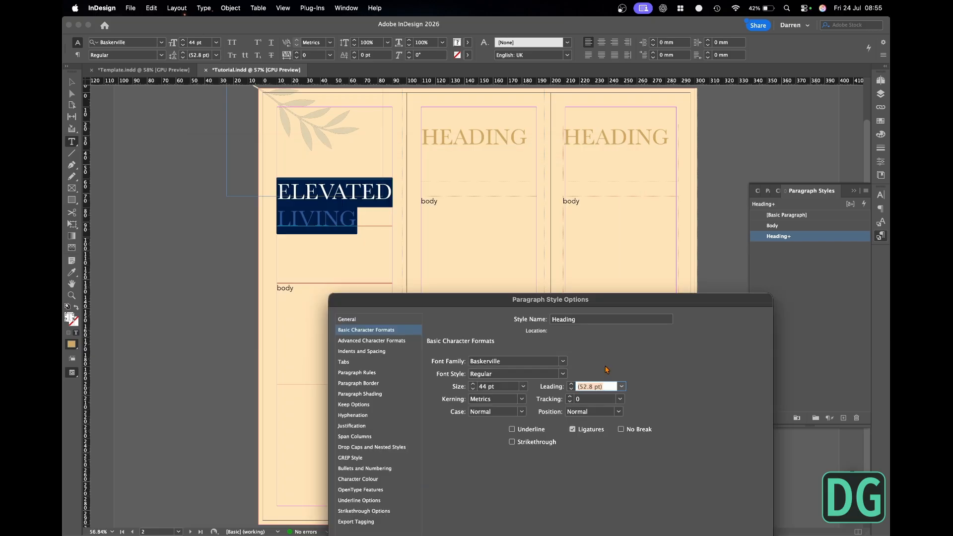
{"action": "type", "text": "48"}
{"action": "key", "text": "Tab"}
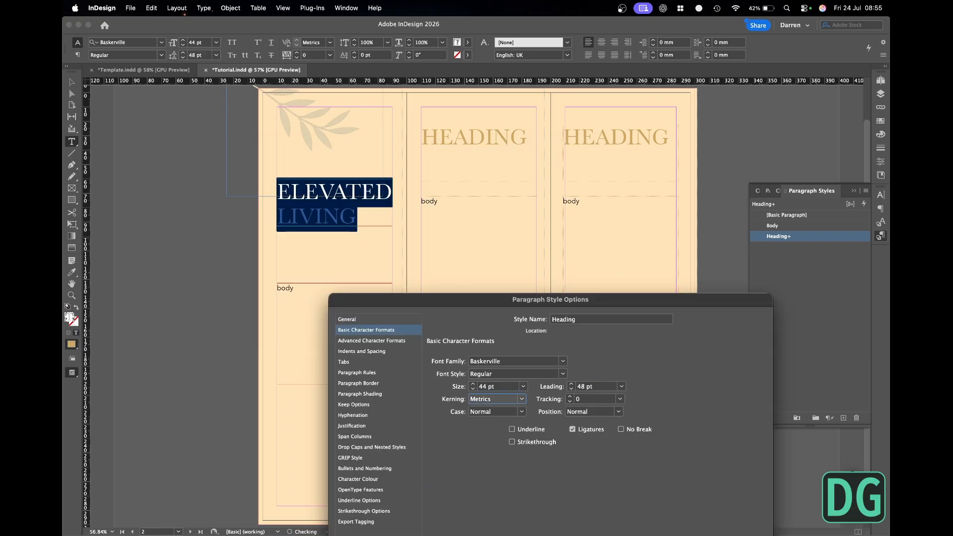
{"action": "key", "text": "shift+Tab"}
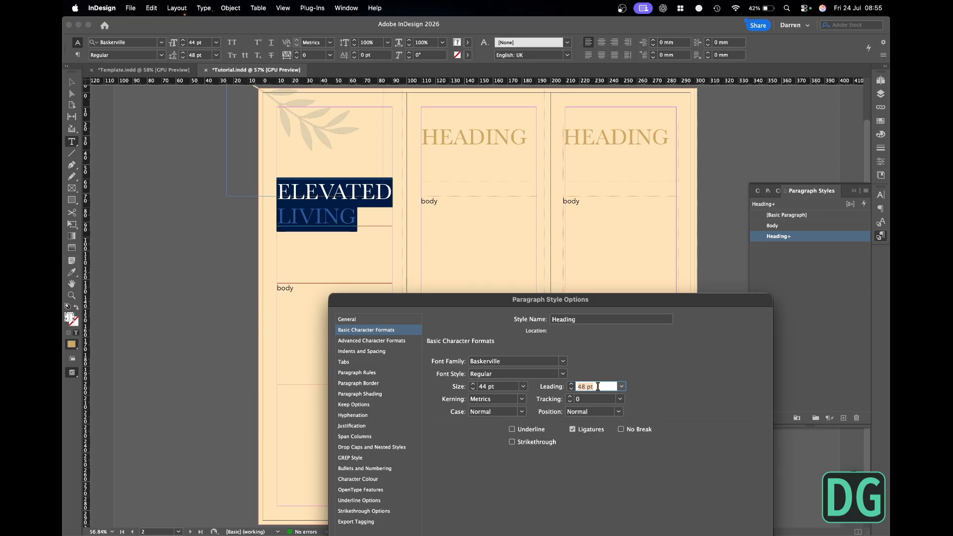
{"action": "type", "text": "40"}
{"action": "key", "text": "Tab"}
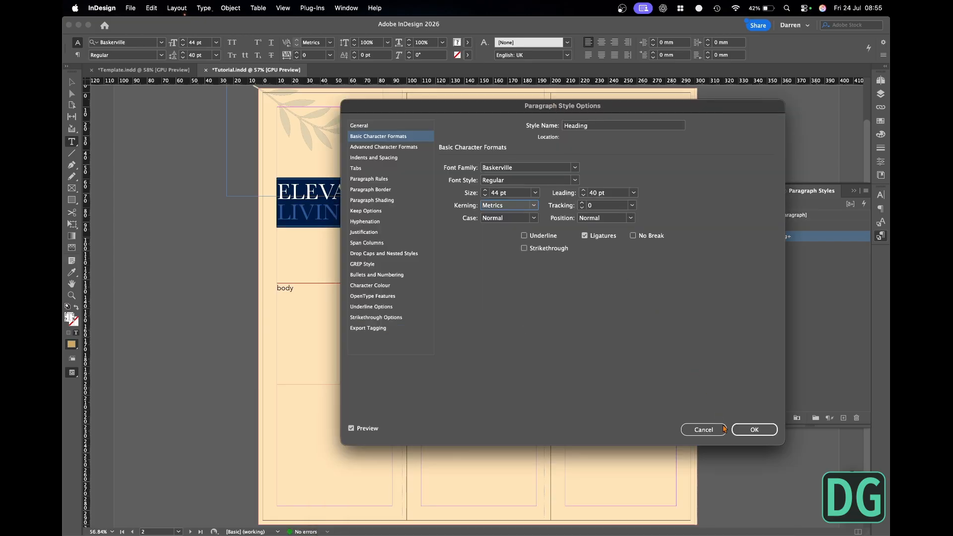
{"action": "left_click", "coordinate": [764, 428]}
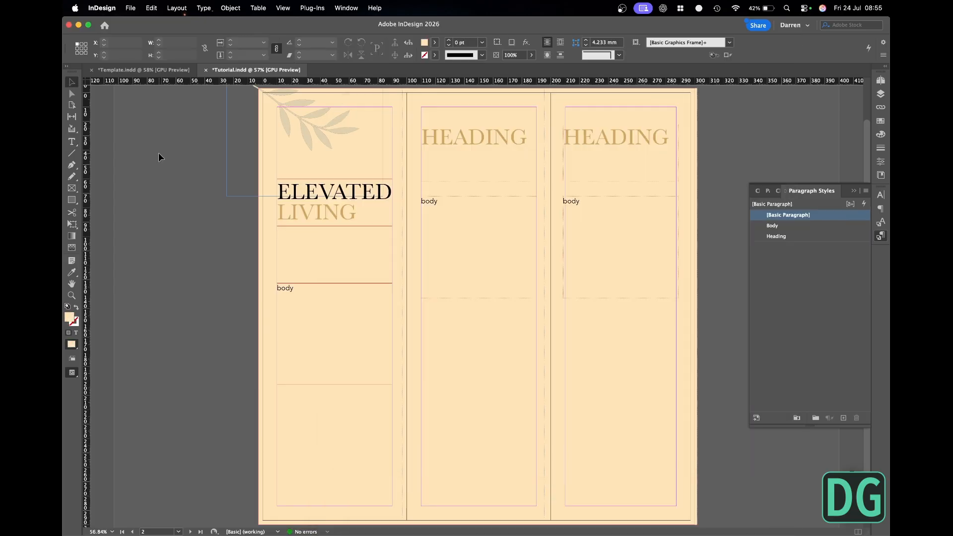
{"action": "key", "text": "w"}
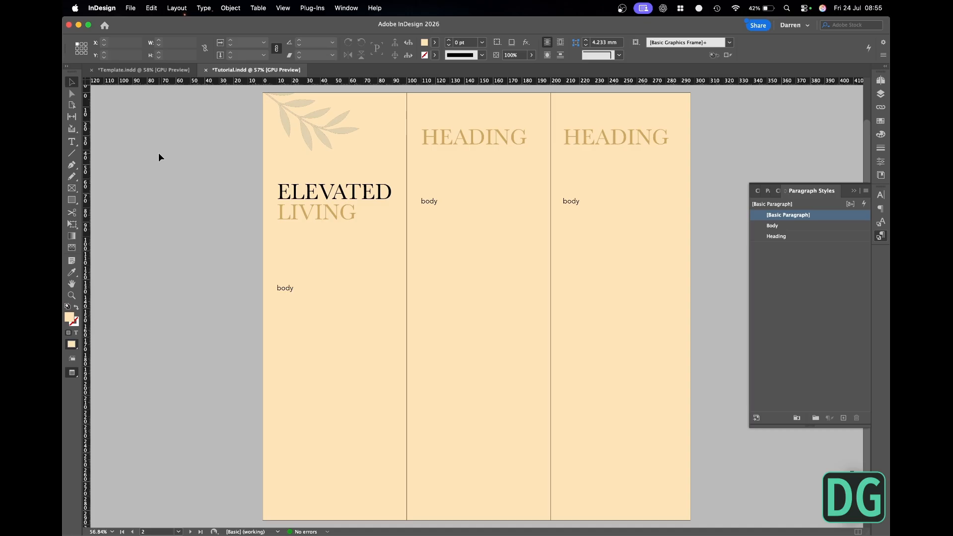
- Copy the sentence "A curated collection of modern residences designed for comfort, style, and connection." from TextEdit and paste it over the first page's body placeholder in InDesign
{"action": "key", "text": "super+Tab"}
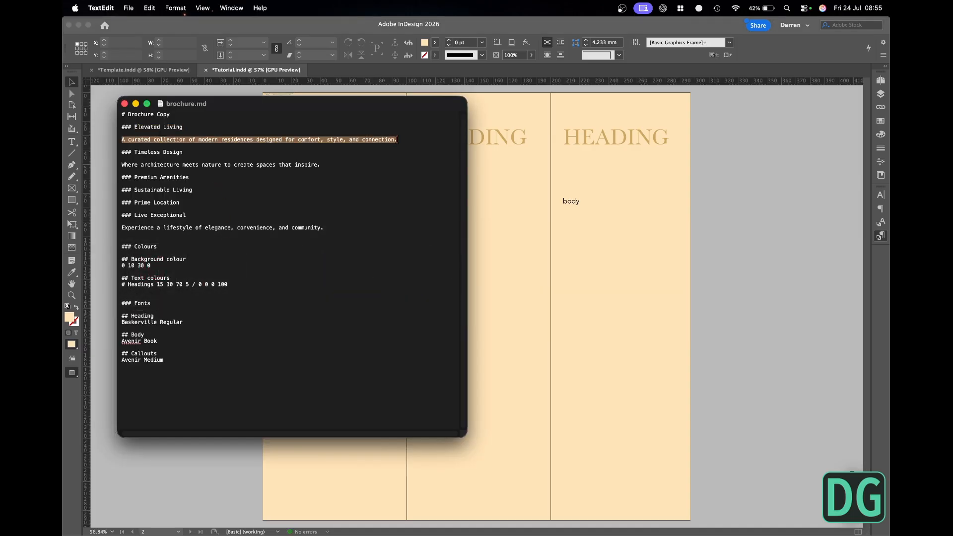
{"action": "key", "text": "super+c"}
{"action": "left_click", "coordinate": [695, 240]}
{"action": "double_click", "coordinate": [299, 292]}
{"action": "key", "text": "super+a"}
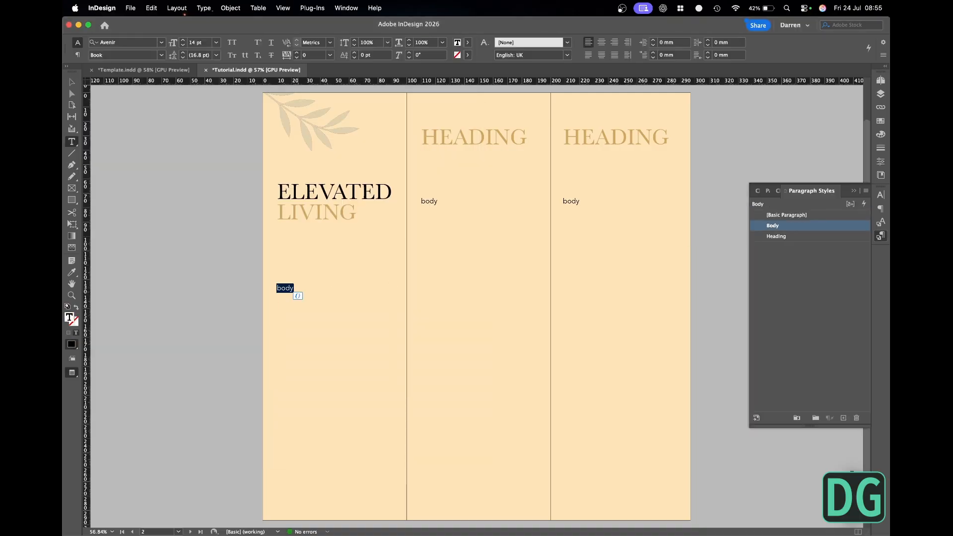
{"action": "key", "text": "super+v"}
{"action": "key", "text": "Escape"}
{"action": "left_click", "coordinate": [178, 246]}
{"action": "key", "text": "w"}
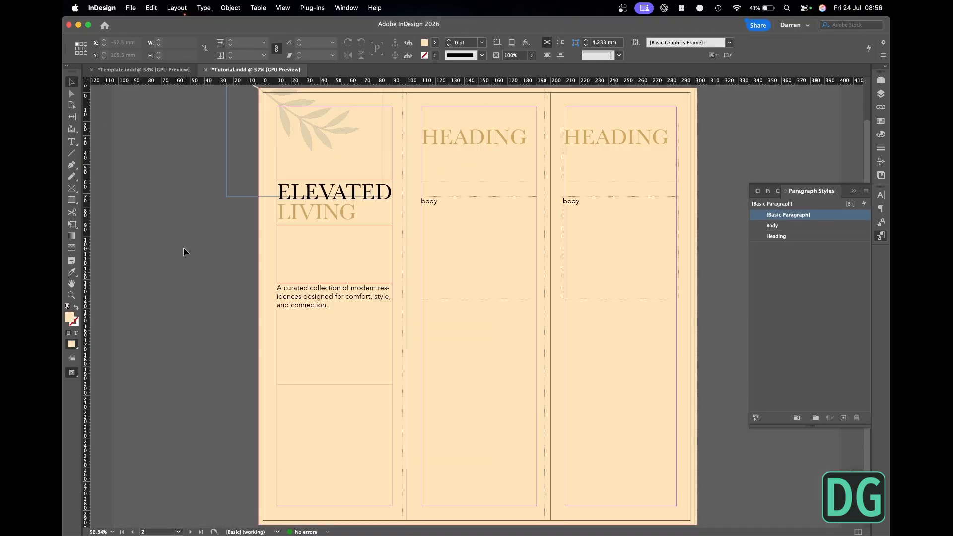
- Set the Body paragraph style's font size to 18 pt
{"action": "left_click", "coordinate": [314, 309]}
{"action": "double_click", "coordinate": [799, 227]}
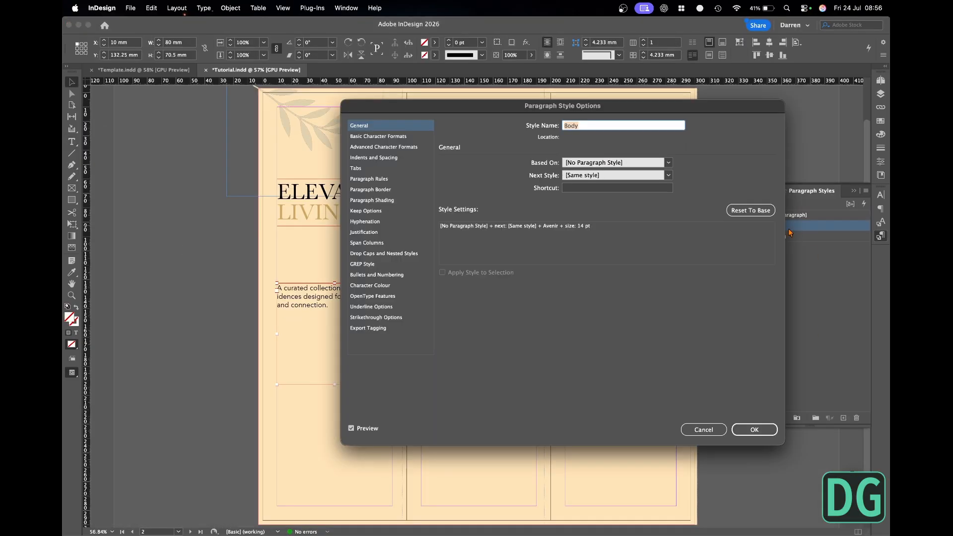
{"action": "left_click", "coordinate": [378, 136]}
{"action": "left_click_drag", "start_coordinate": [531, 192], "coordinate": [462, 194]}
{"action": "type", "text": "18"}
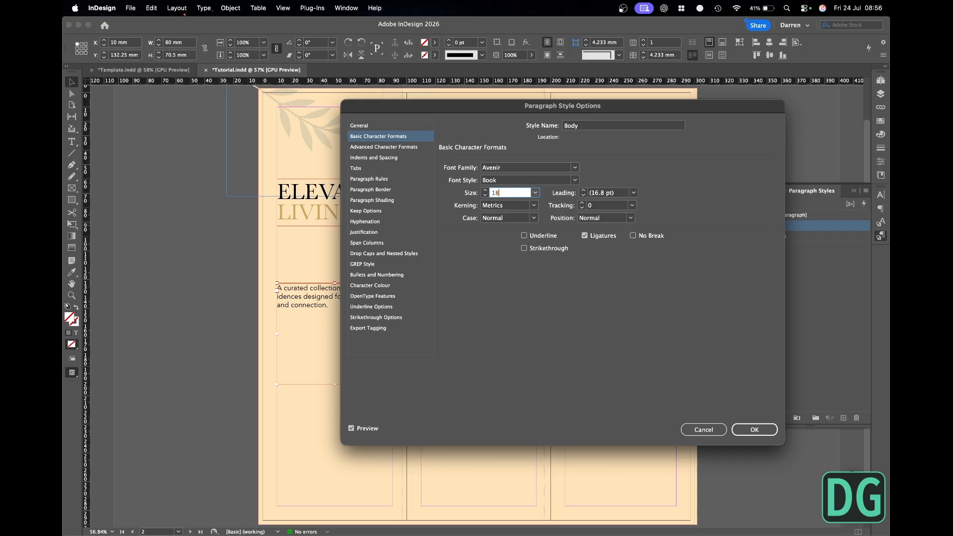
{"action": "key", "text": "Tab"}
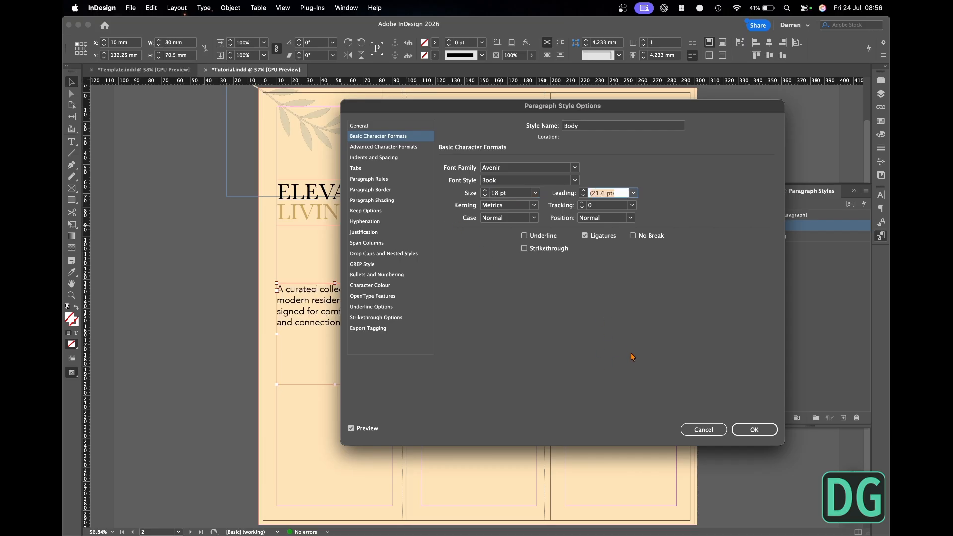
{"action": "key", "text": "Return"}
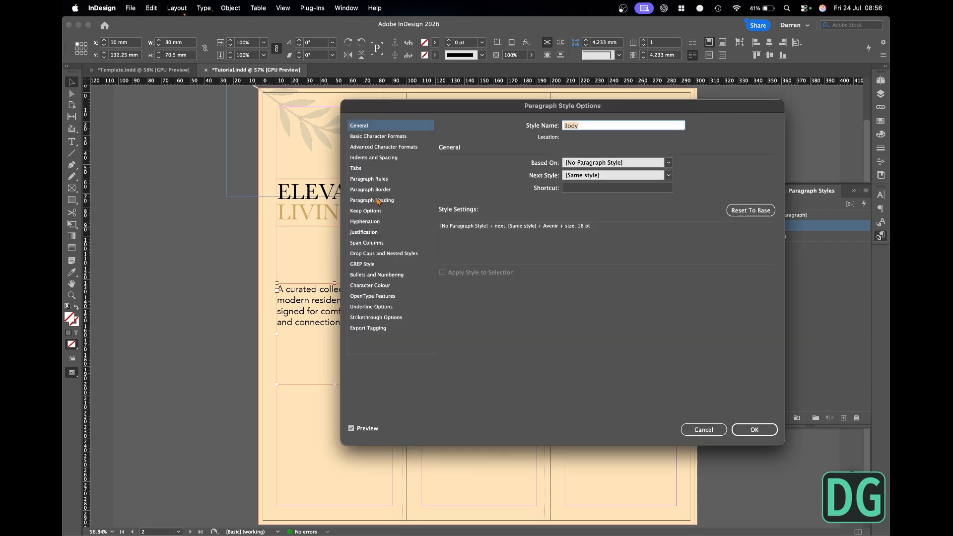
- Turn off hyphenation in the Body paragraph style and force a line break before "style," in the first page's body text
{"action": "left_click", "coordinate": [366, 211]}
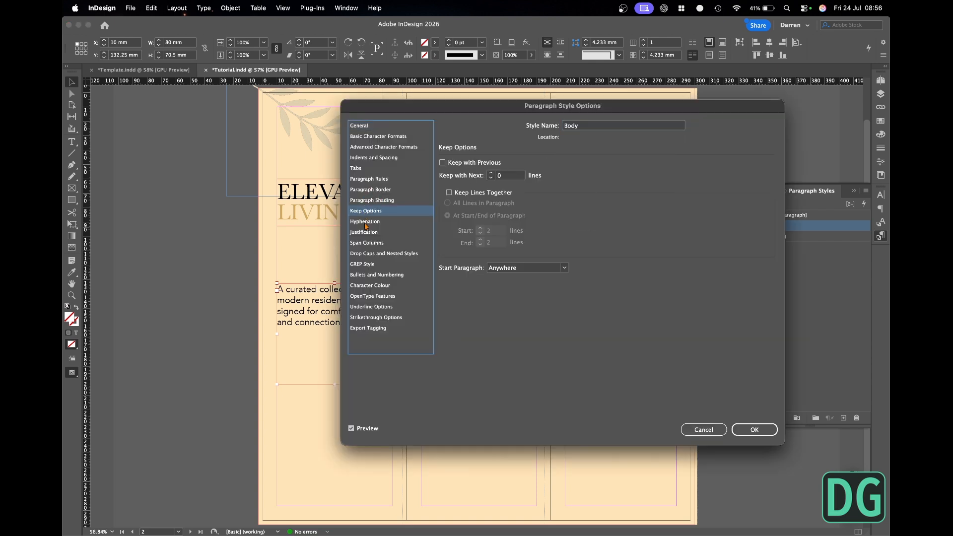
{"action": "left_click", "coordinate": [366, 221]}
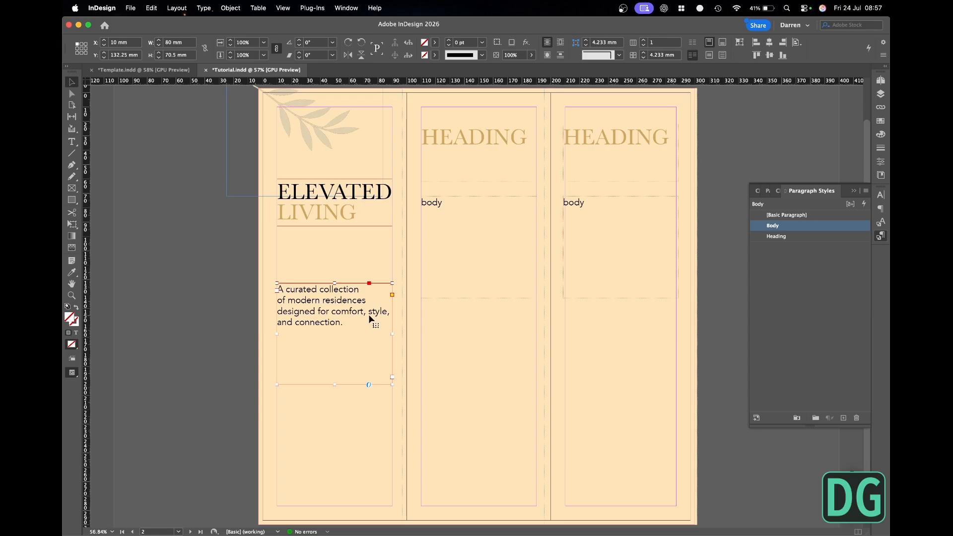
{"action": "double_click", "coordinate": [372, 318]}
{"action": "key", "text": "shift+Return"}
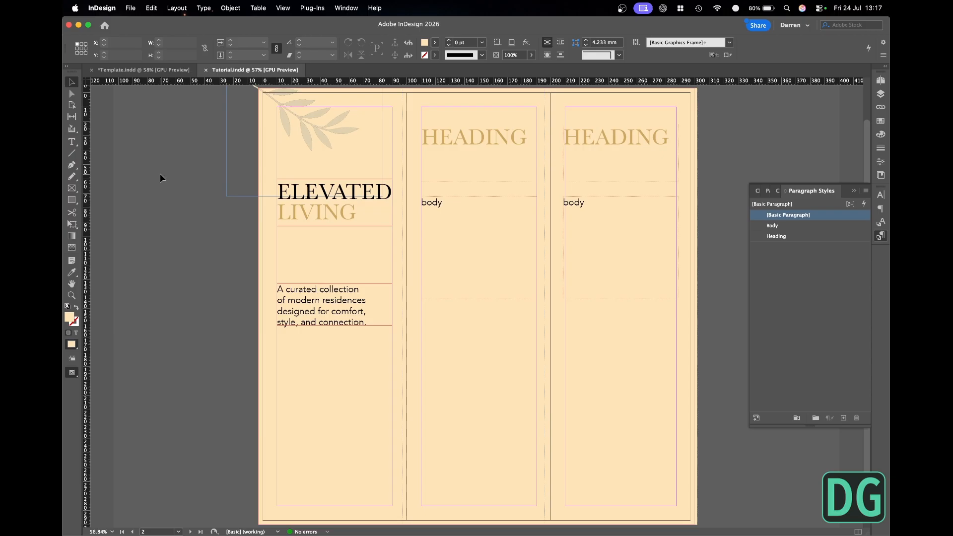
- Enlarge the leaf graphic at the top of the first page, check it in preview and save the document
{"action": "left_click", "coordinate": [326, 139]}
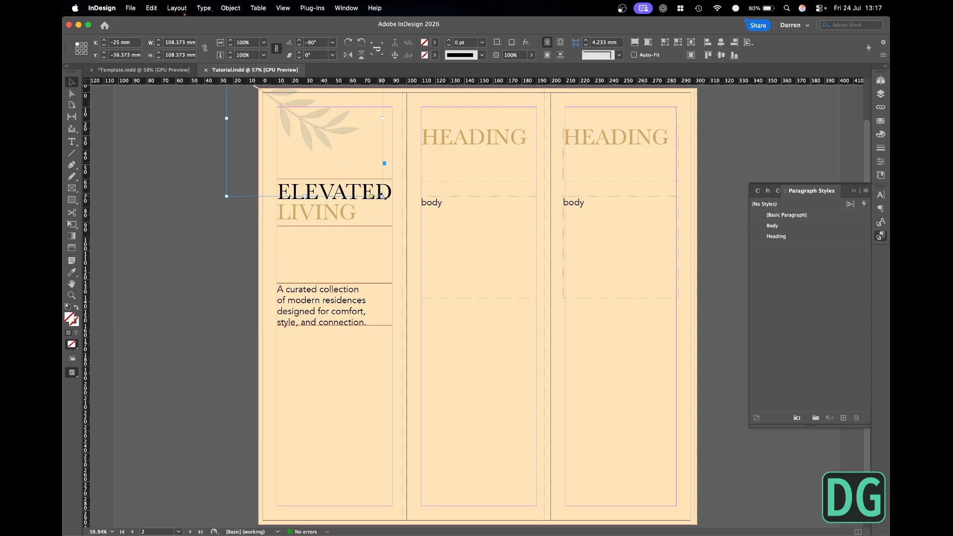
{"action": "left_click_drag", "start_coordinate": [384, 197], "coordinate": [396, 211]}
{"action": "left_click", "coordinate": [192, 176]}
{"action": "key", "text": "w"}
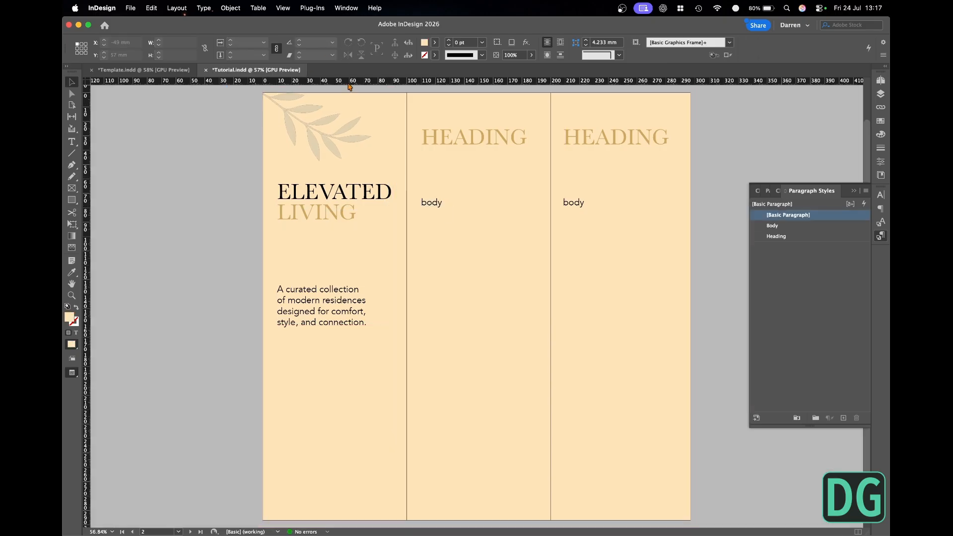
{"action": "key", "text": "super+s"}
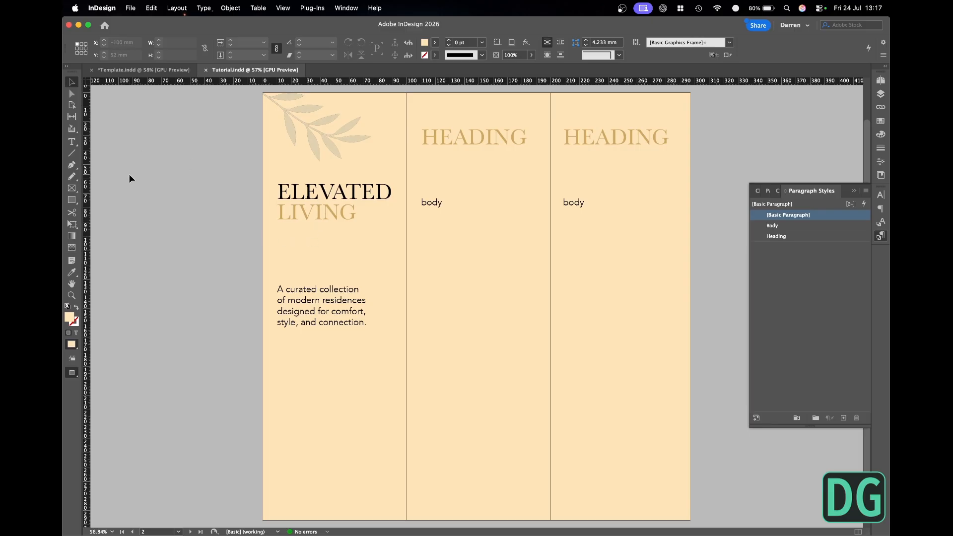
- Draw a horizontal line about 50 mm long beneath LIVING on the first page, with no fill and a gold stroke
{"action": "left_click", "coordinate": [72, 155]}
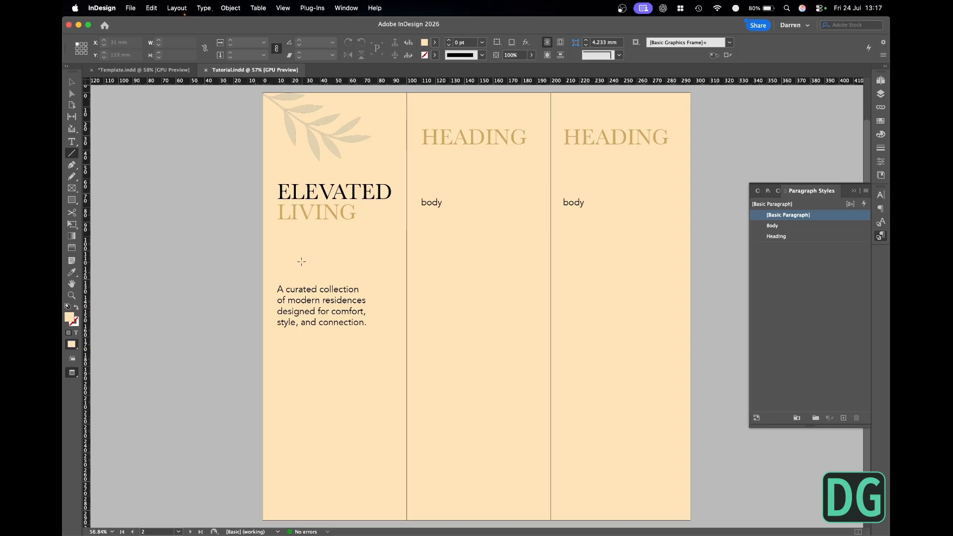
{"action": "left_click_drag", "start_coordinate": [277, 237], "coordinate": [350, 237]}
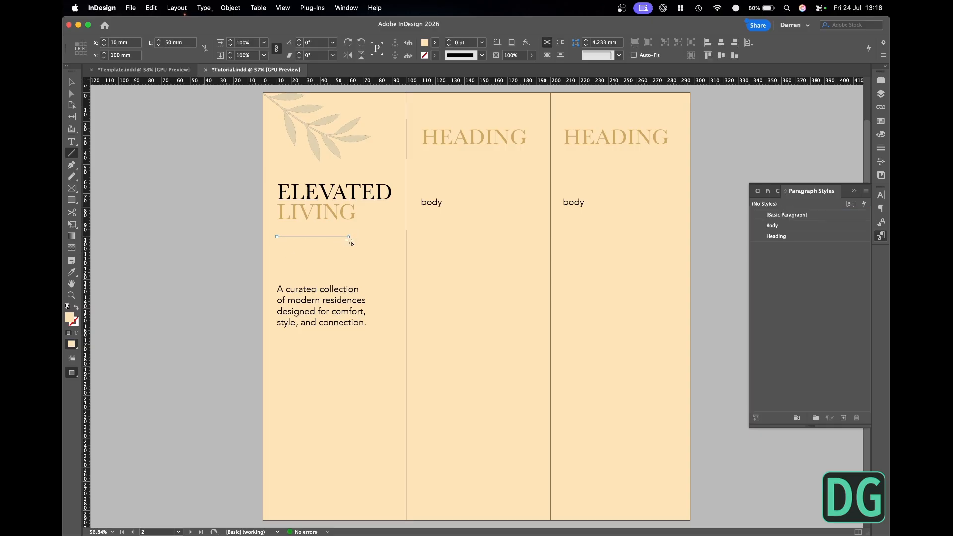
{"action": "left_click", "coordinate": [435, 42]}
{"action": "left_click", "coordinate": [351, 72]}
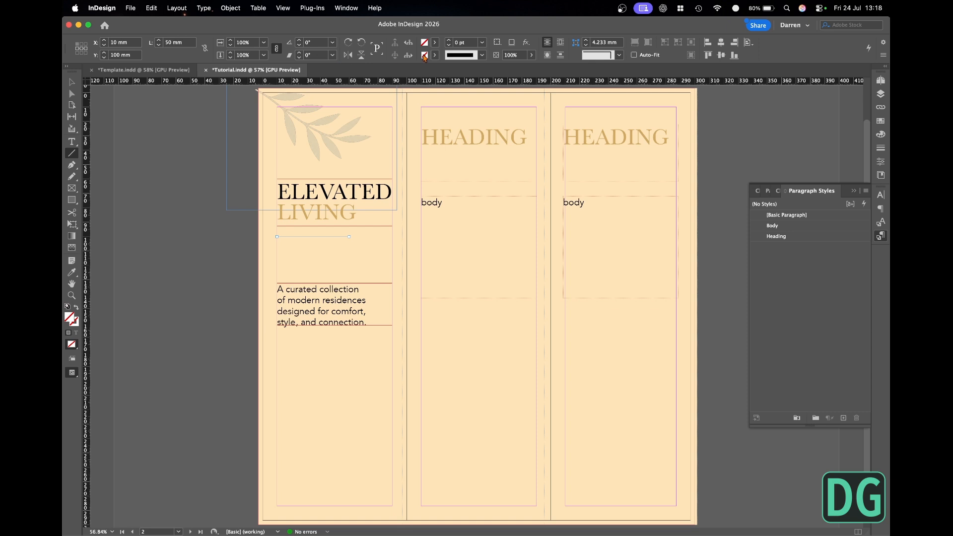
{"action": "left_click", "coordinate": [435, 55]}
{"action": "left_click", "coordinate": [366, 138]}
- Set the gold line's stroke weight to 4 pt and check it in preview
{"action": "left_click", "coordinate": [472, 42]}
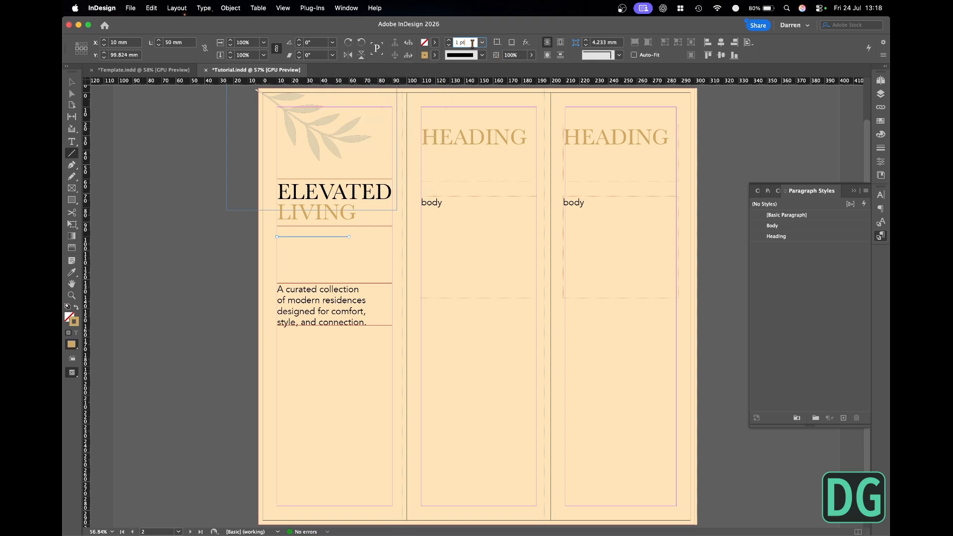
{"action": "triple_click", "coordinate": [449, 41]}
{"action": "left_click", "coordinate": [182, 160]}
{"action": "key", "text": "v"}
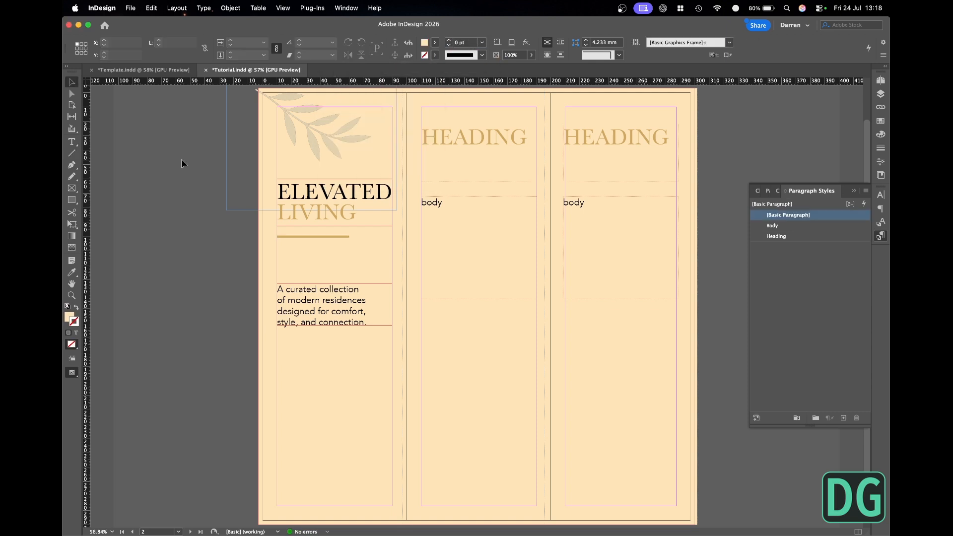
{"action": "key", "text": "w"}
{"action": "key", "text": "w"}
- Shorten the gold line and lower it slightly, and move the first page's body text frame up closer to it
{"action": "left_click", "coordinate": [303, 237]}
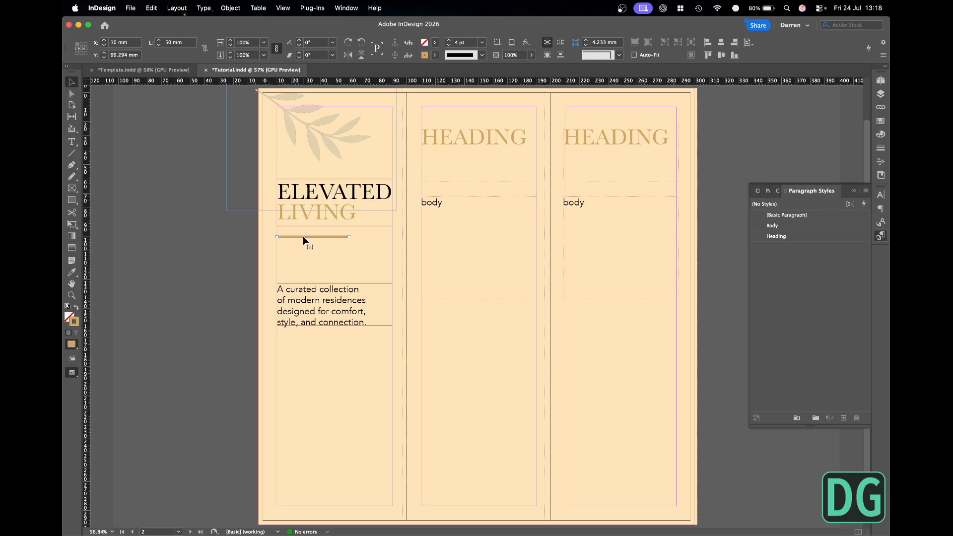
{"action": "left_click_drag", "start_coordinate": [303, 236], "coordinate": [317, 241]}
{"action": "left_click_drag", "start_coordinate": [314, 305], "coordinate": [315, 287]}
{"action": "left_click", "coordinate": [235, 268]}
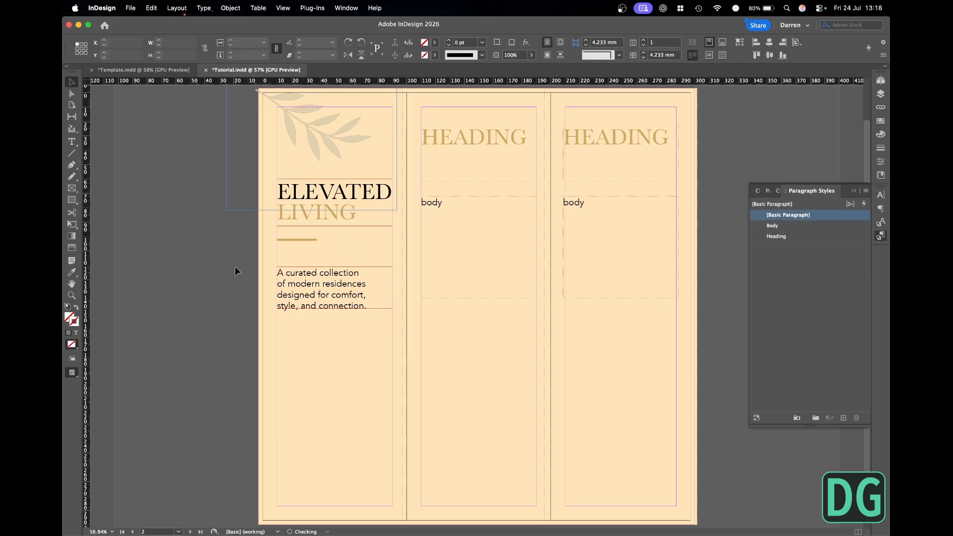
{"action": "key", "text": "w"}
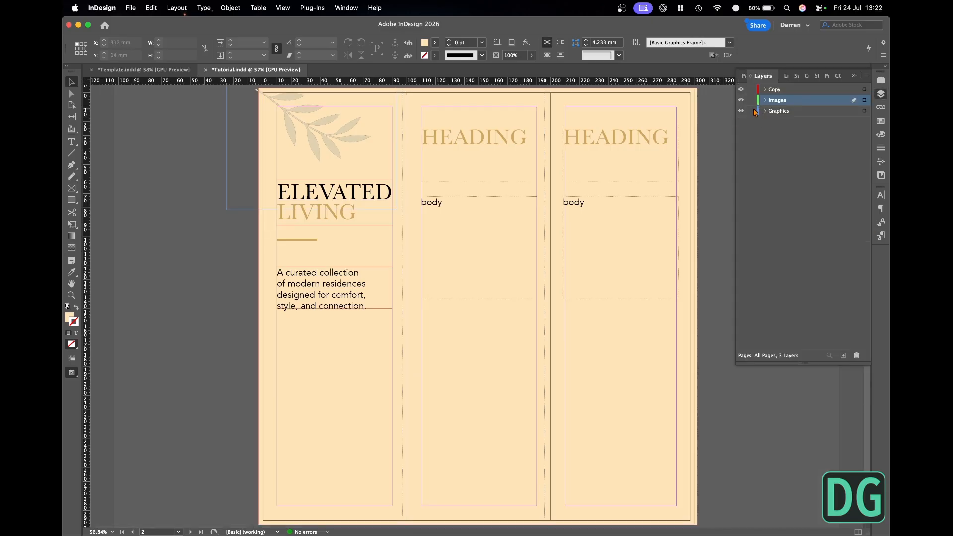
- Lock the Graphics and Copy layers and place the apartment building image copied from Finder on the Images layer
{"action": "left_click", "coordinate": [752, 110]}
{"action": "left_click", "coordinate": [752, 89]}
{"action": "key", "text": "super+Tab"}
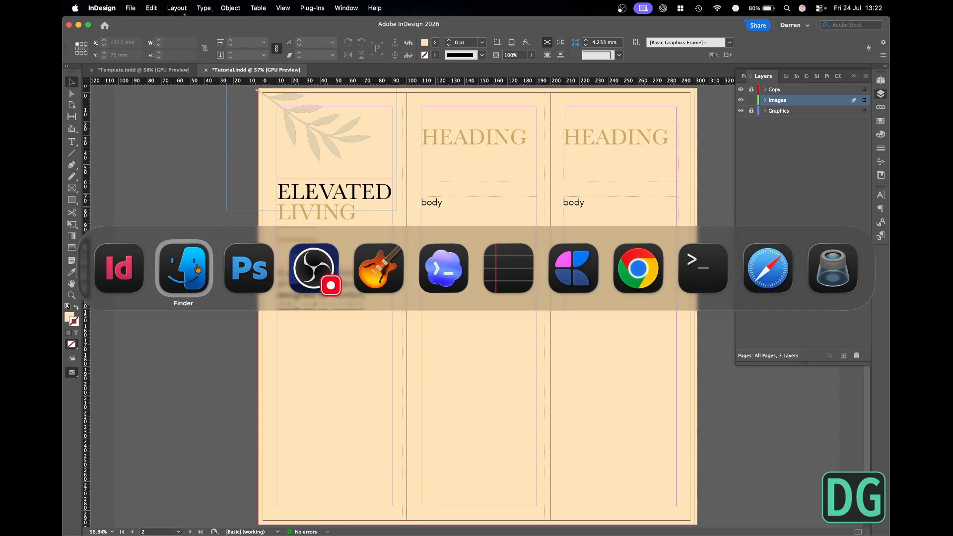
{"action": "key", "text": "super+c"}
{"action": "key", "text": "super+Tab"}
{"action": "key", "text": "super+v"}
{"action": "left_click", "coordinate": [188, 183]}
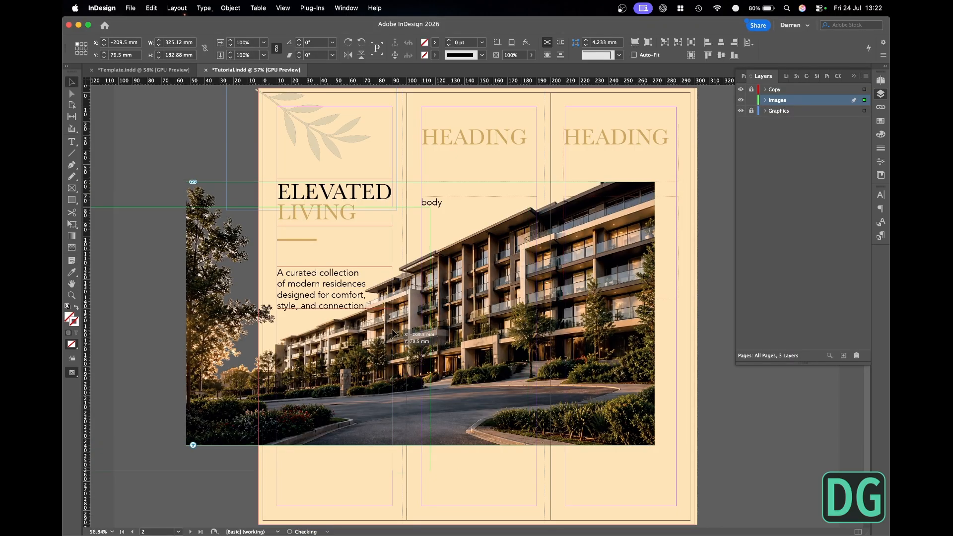
- Align the building image's bottom-right corner with the first page's at X 100 mm, Y 297 mm, and set its reference point to bottom-right
{"action": "left_click_drag", "start_coordinate": [373, 379], "coordinate": [373, 380]}
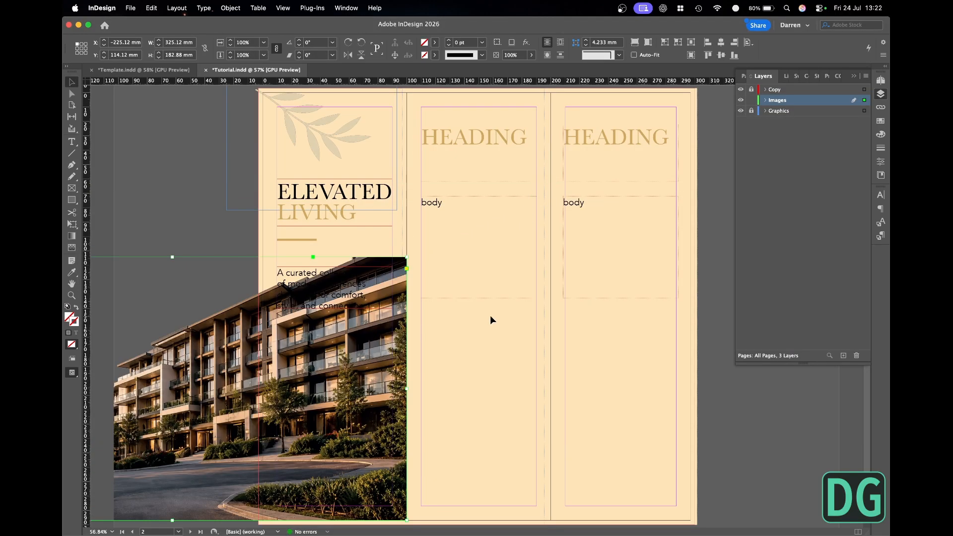
{"action": "key", "text": "super+minus"}
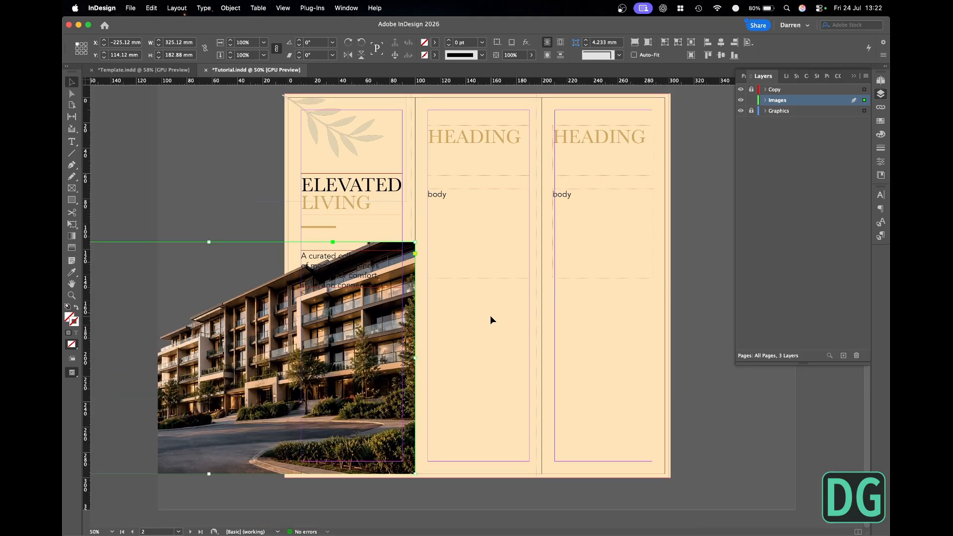
{"action": "key", "text": "super+minus"}
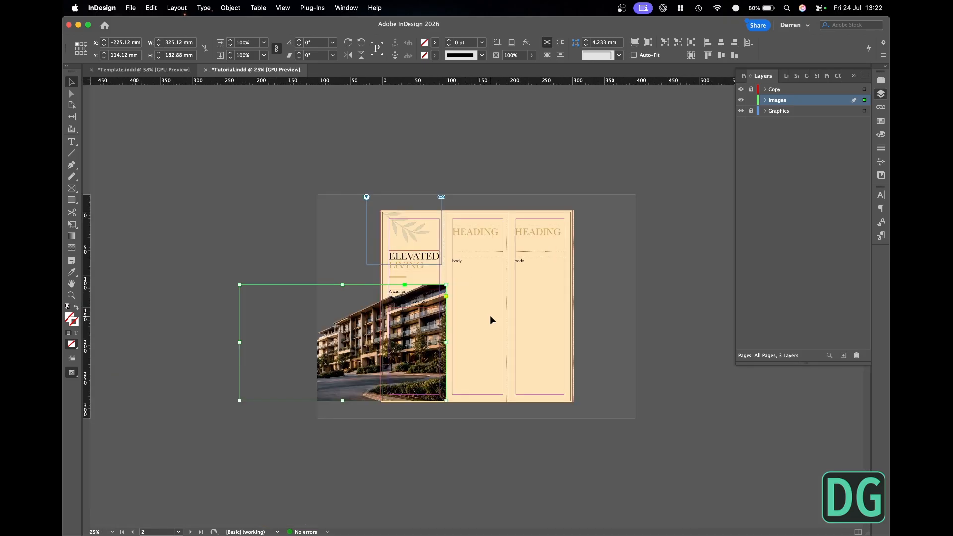
{"action": "left_click_drag", "start_coordinate": [491, 318], "coordinate": [318, 413]}
{"action": "left_click_drag", "start_coordinate": [423, 280], "coordinate": [504, 287]}
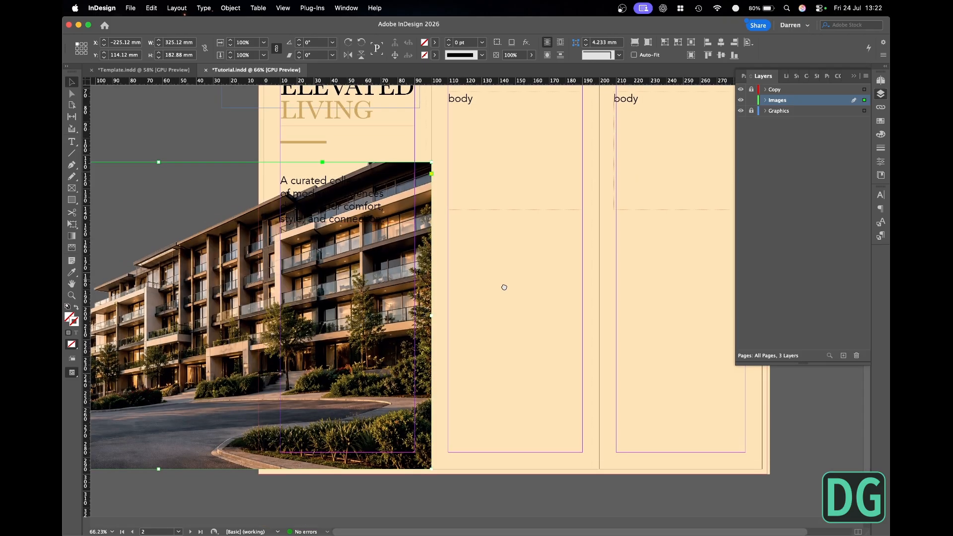
{"action": "left_click", "coordinate": [86, 53]}
{"action": "key", "text": "super+minus"}
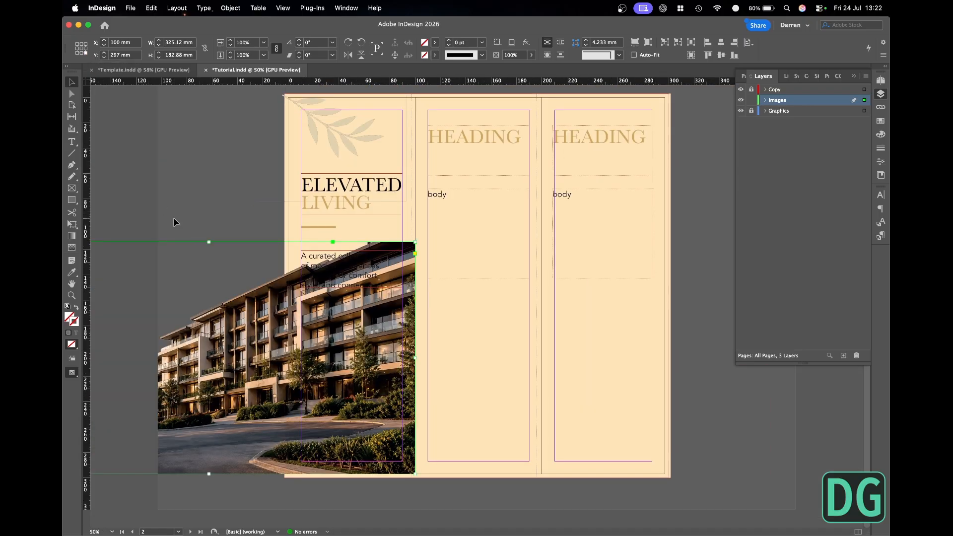
{"action": "key", "text": "super+minus"}
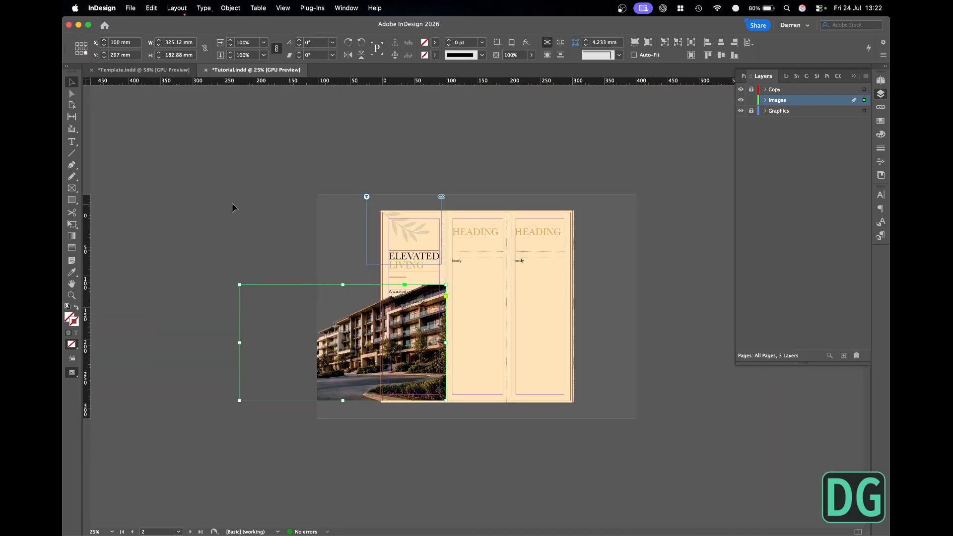
- Set the pasteboard's horizontal and vertical margins to 500 mm in the preferences
{"action": "key", "text": "super+k"}
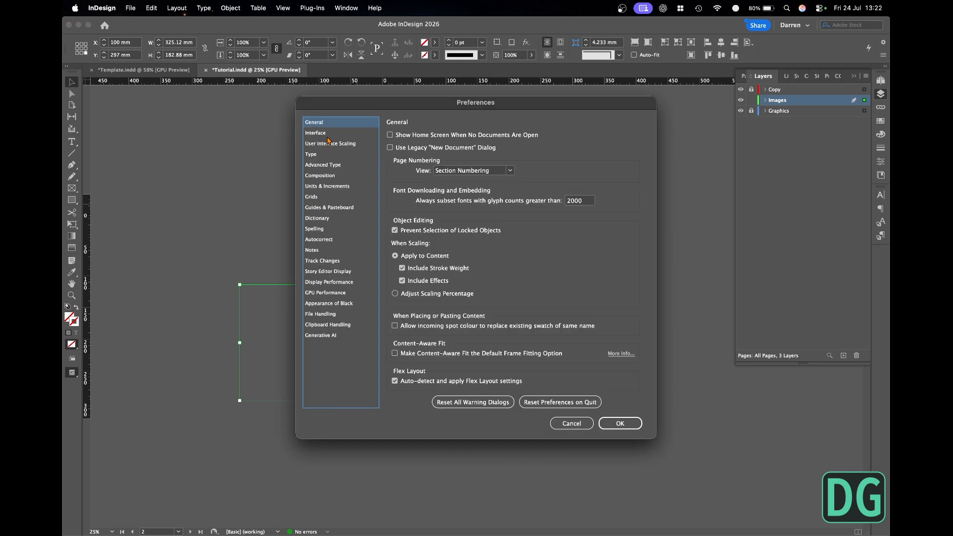
{"action": "left_click", "coordinate": [347, 211]}
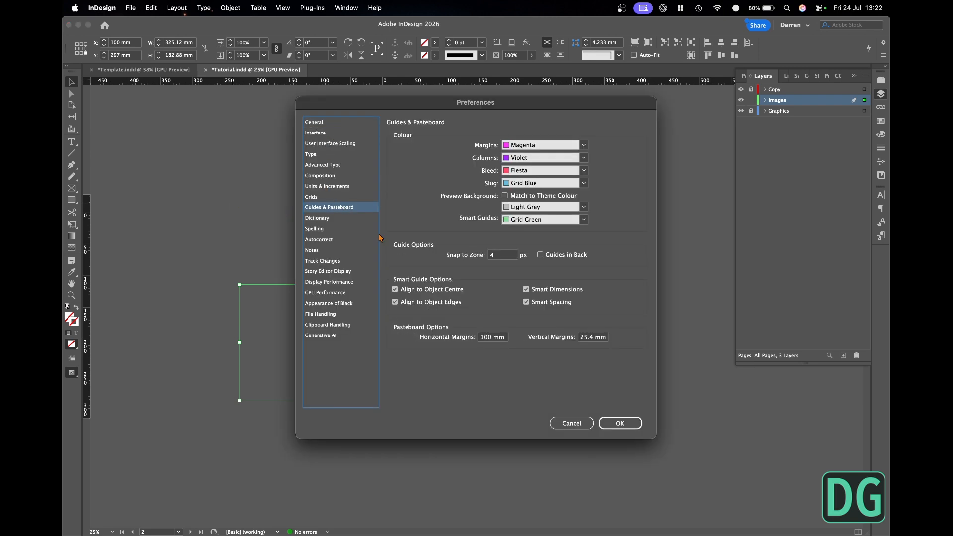
{"action": "left_click", "coordinate": [590, 337]}
{"action": "double_click", "coordinate": [590, 338]}
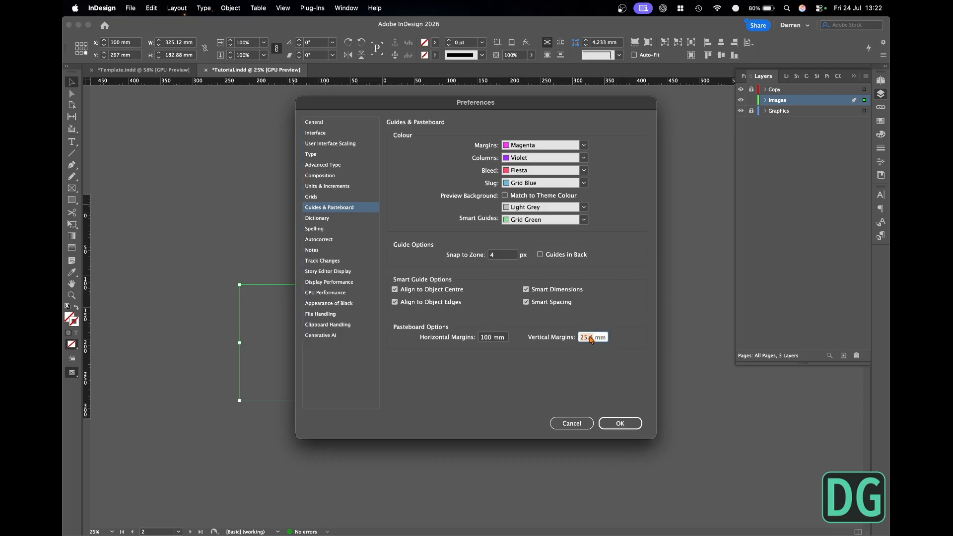
{"action": "type", "text": "500"}
{"action": "triple_click", "coordinate": [499, 340]}
{"action": "type", "text": "5"}
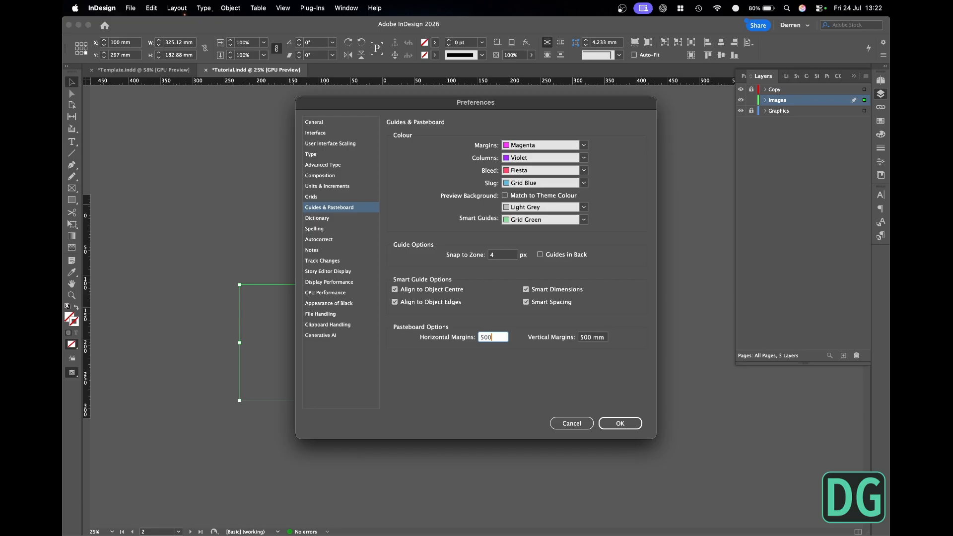
{"action": "type", "text": "00"}
{"action": "key", "text": "Return"}
- Extend the building image down to the bleed at Y 300 mm and crop its frame's left side to the first page's bleed
{"action": "left_click_drag", "start_coordinate": [352, 316], "coordinate": [370, 327]}
{"action": "left_click_drag", "start_coordinate": [347, 329], "coordinate": [567, 328]}
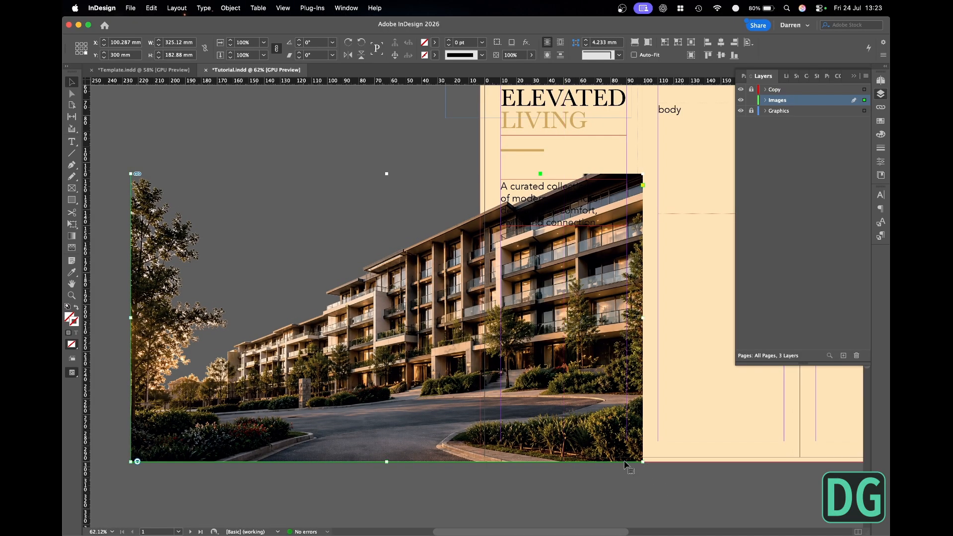
{"action": "left_click_drag", "start_coordinate": [131, 317], "coordinate": [481, 317]}
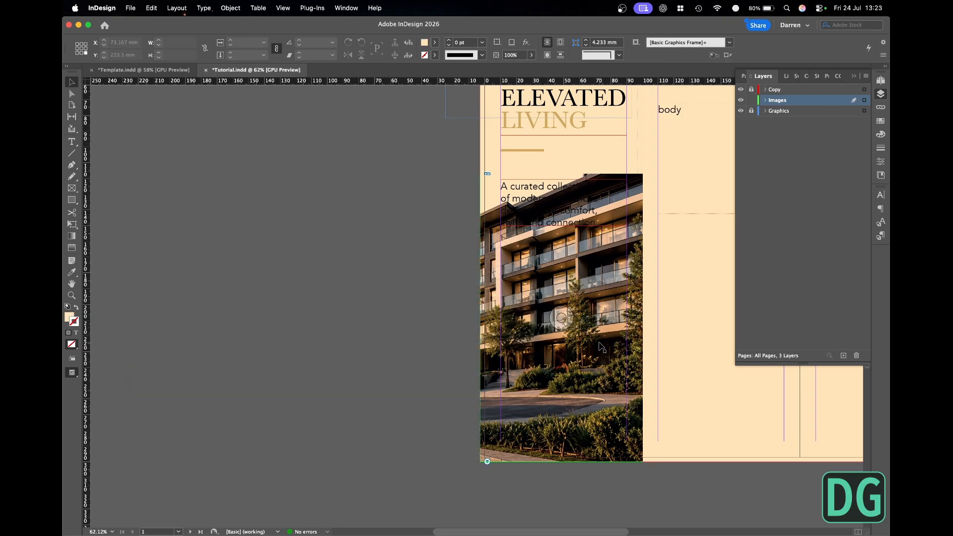
- Scale down and reposition the building photo inside its frame so it sits below the body text, and preview the page
{"action": "left_click_drag", "start_coordinate": [562, 318], "coordinate": [690, 324]}
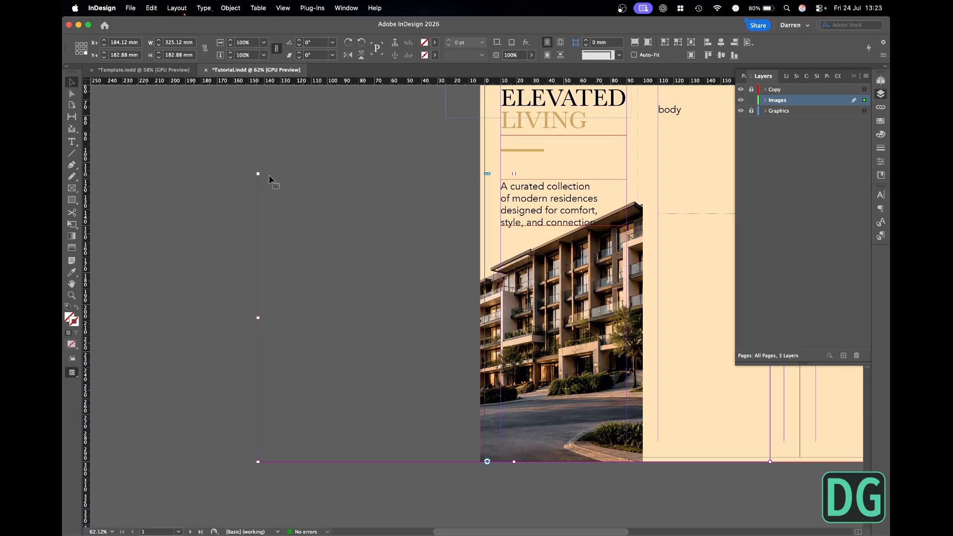
{"action": "left_click_drag", "start_coordinate": [258, 174], "coordinate": [366, 235]}
{"action": "left_click_drag", "start_coordinate": [589, 308], "coordinate": [486, 307]}
{"action": "left_click", "coordinate": [406, 222]}
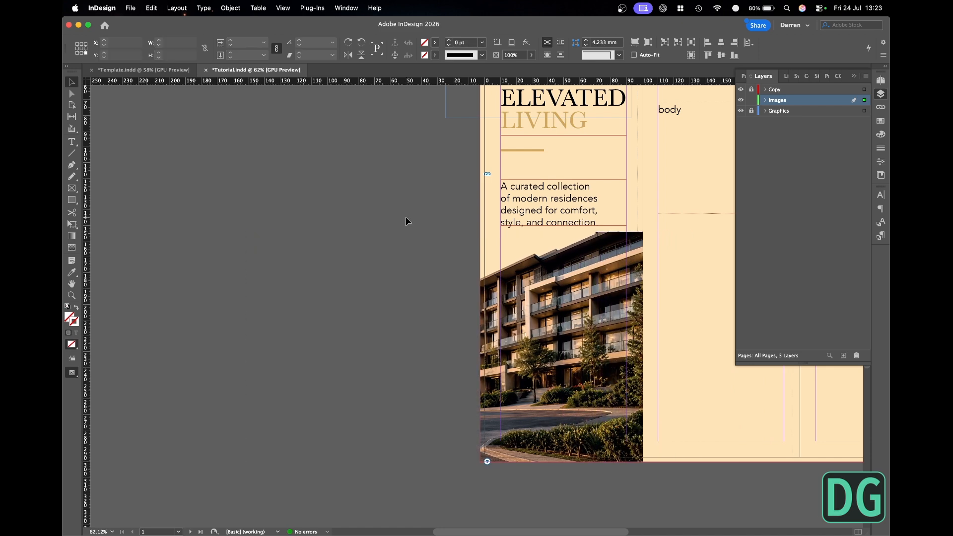
{"action": "key", "text": "w"}
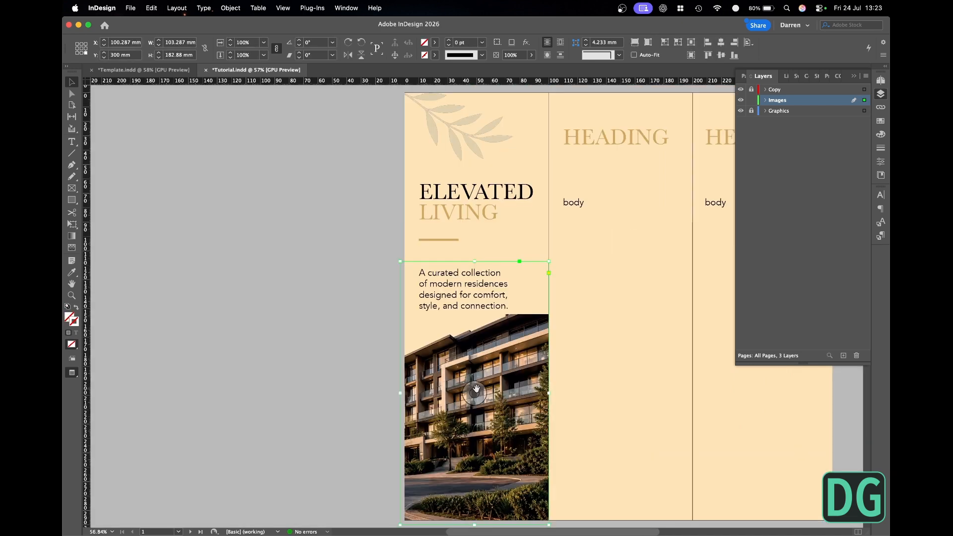
- Examine the first panel's heading, body text and building photo in preview and with guides shown, close up and across the spread
{"action": "left_click_drag", "start_coordinate": [477, 392], "coordinate": [520, 392]}
{"action": "left_click", "coordinate": [397, 253]}
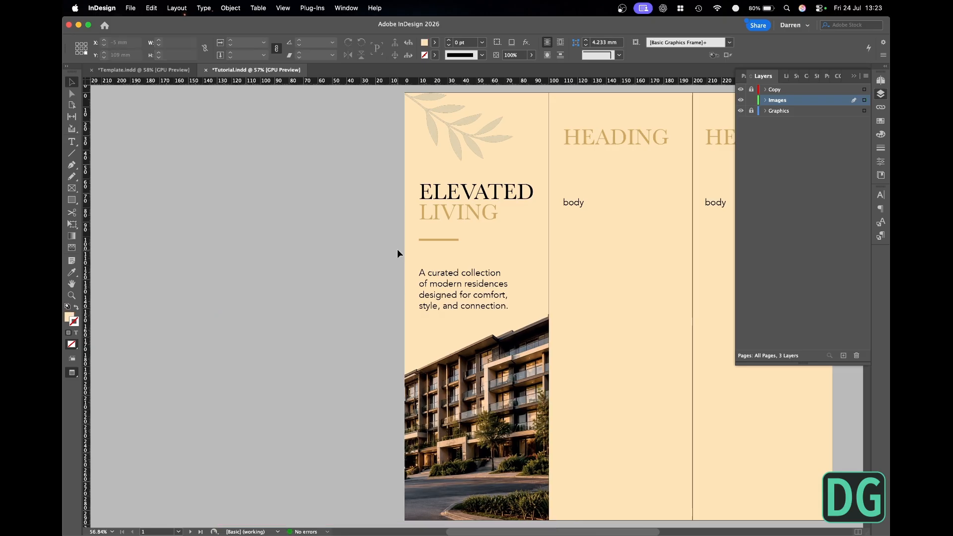
{"action": "key", "text": "super+minus"}
{"action": "key", "text": "super+minus"}
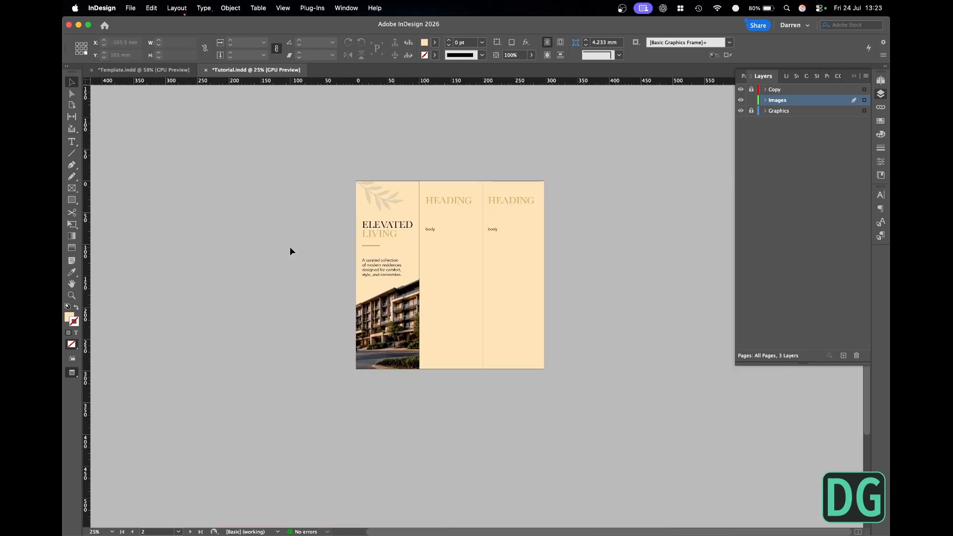
{"action": "key", "text": "super+equal"}
{"action": "key", "text": "super+equal"}
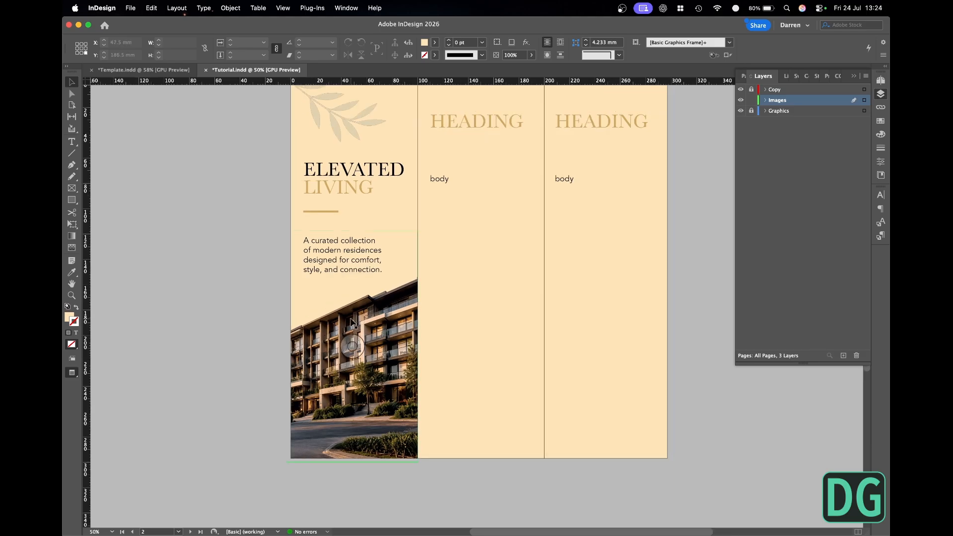
{"action": "key", "text": "w"}
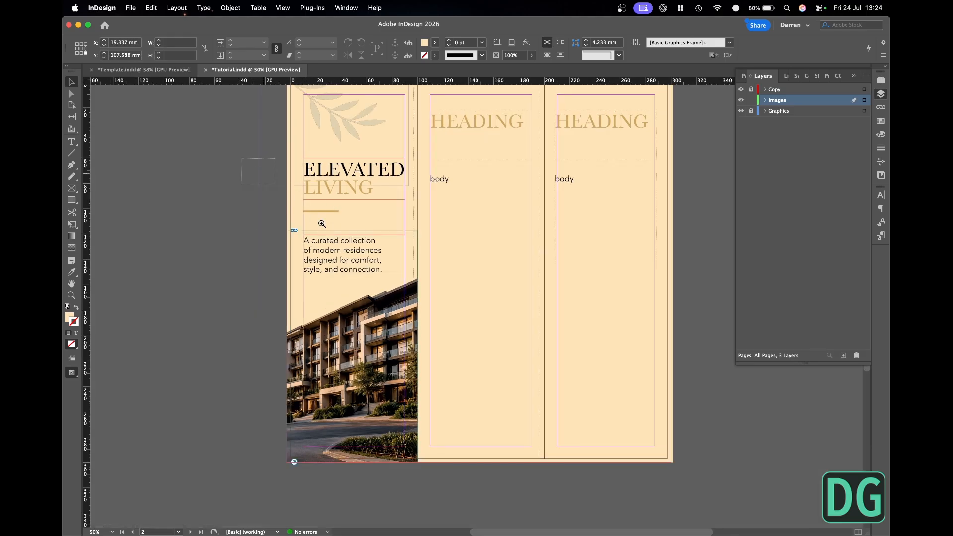
{"action": "left_click_drag", "start_coordinate": [298, 159], "coordinate": [491, 317]}
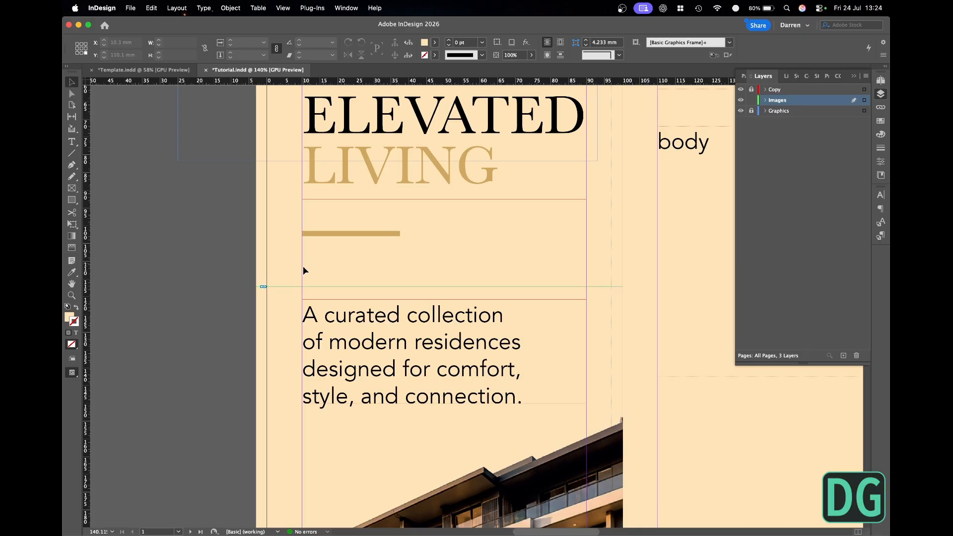
{"action": "key", "text": "w"}
{"action": "key", "text": "super+0"}
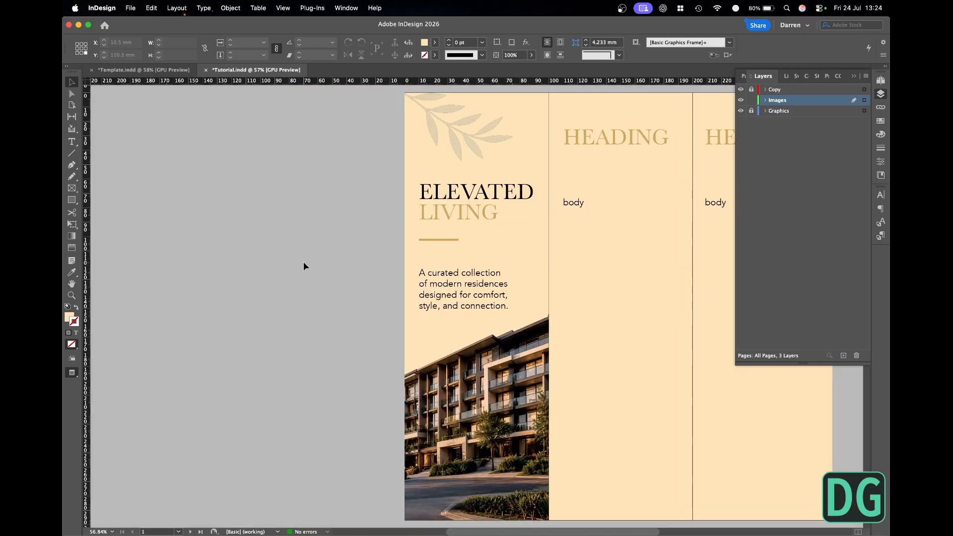
{"action": "key", "text": "super+minus"}
{"action": "left_click_drag", "start_coordinate": [431, 233], "coordinate": [291, 233]}
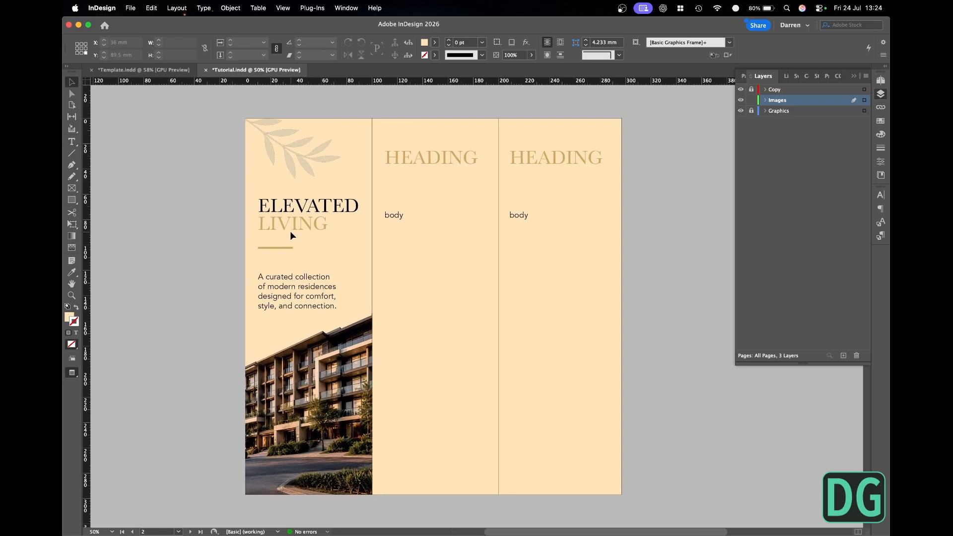
- Save the document, lock the Images layer and make the unlocked Copy layer active
{"action": "key", "text": "super+s"}
{"action": "key", "text": "w"}
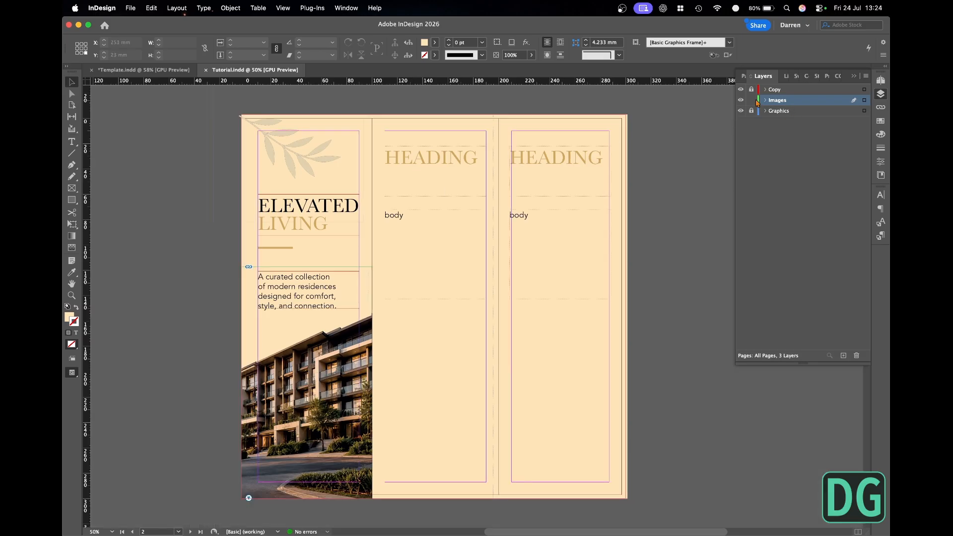
{"action": "left_click", "coordinate": [752, 100]}
{"action": "left_click", "coordinate": [752, 100]}
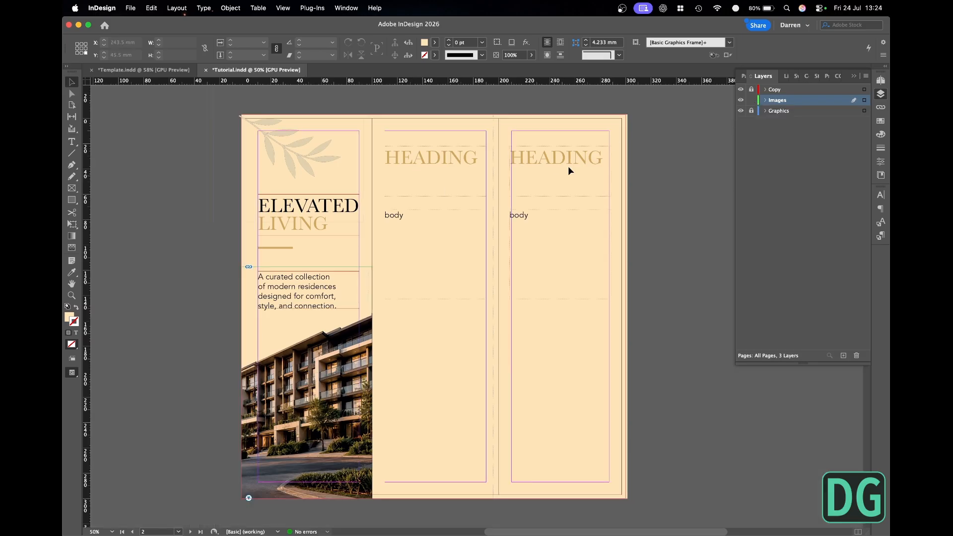
{"action": "left_click", "coordinate": [752, 102]}
{"action": "left_click", "coordinate": [803, 91]}
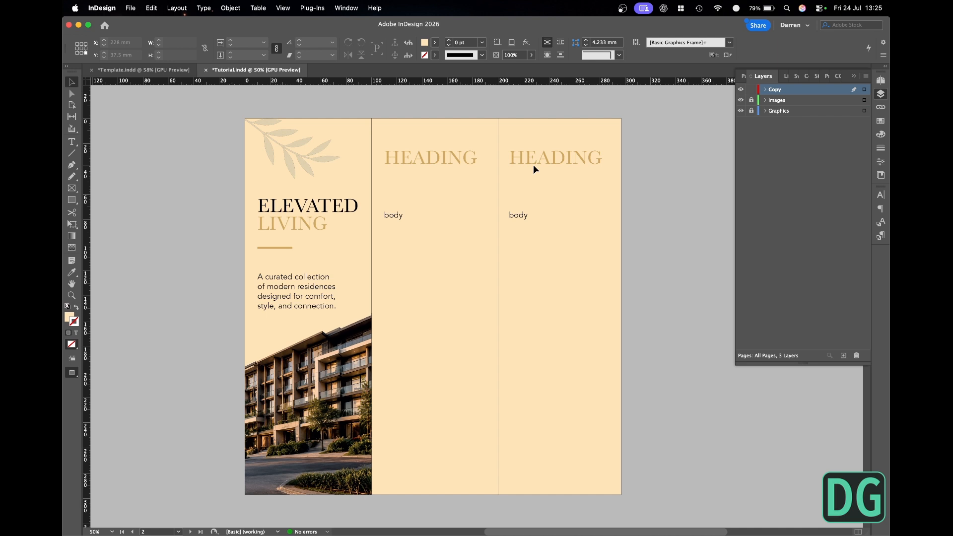
- Move the middle panel's heading and body frames down together, with the heading frame's top edge at about Y 88 mm
{"action": "left_click", "coordinate": [431, 157]}
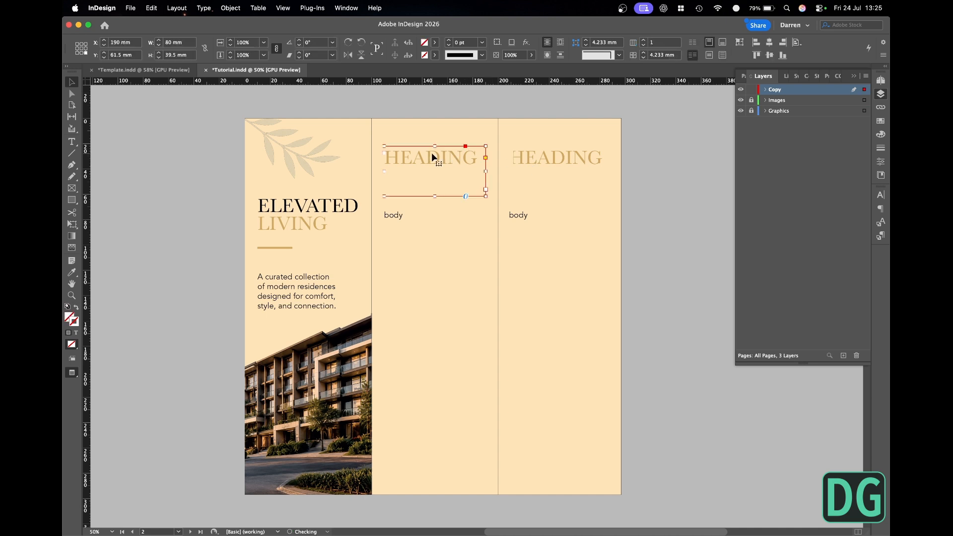
{"action": "left_click", "coordinate": [400, 214], "text": "shift"}
{"action": "left_click_drag", "start_coordinate": [453, 226], "coordinate": [450, 310]}
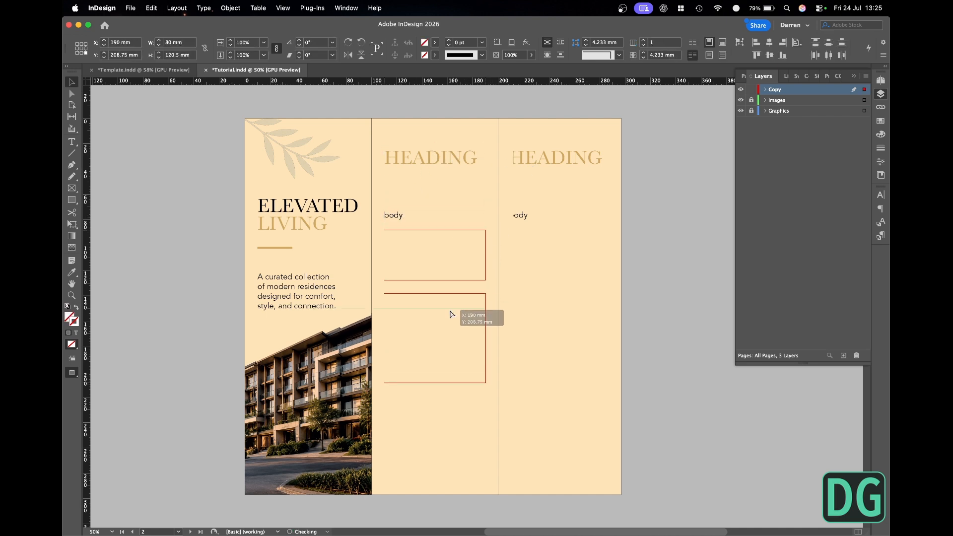
{"action": "key", "text": "w"}
{"action": "scroll", "coordinate": [449, 309], "scroll_direction": "left", "scroll_amount": 2}
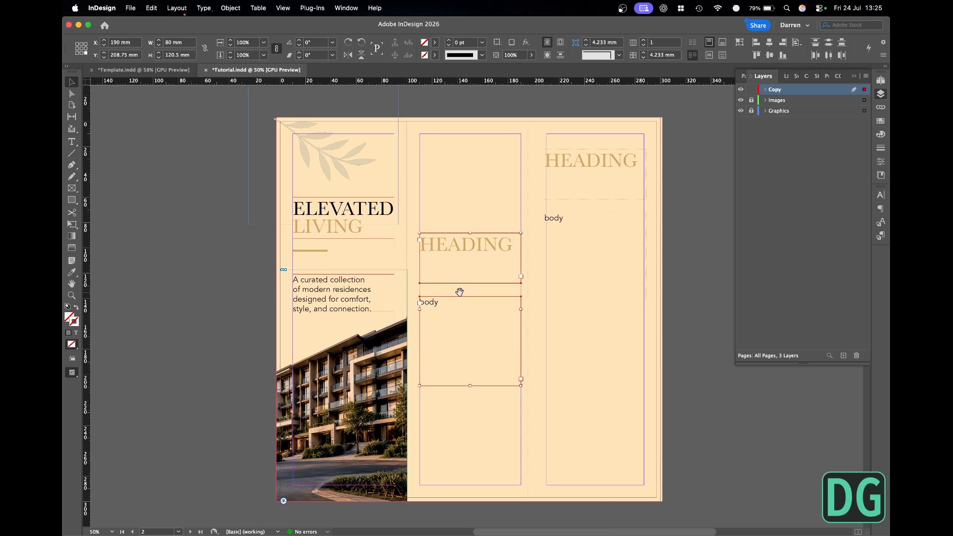
{"action": "left_click", "coordinate": [235, 180]}
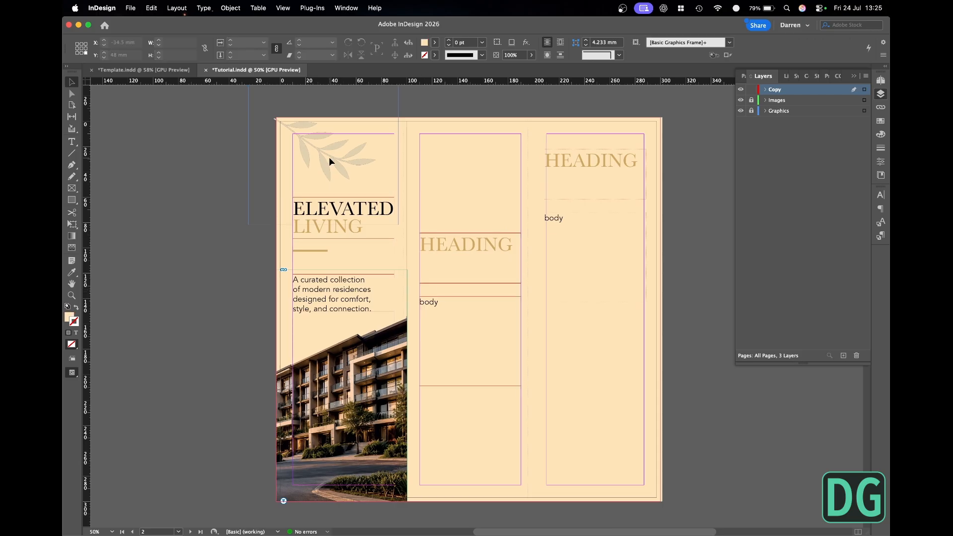
- Unlock the Graphics layer, lock the Copy layer and switch to the TUTORIAL folder in Finder
{"action": "left_click", "coordinate": [752, 111]}
{"action": "left_click", "coordinate": [753, 90]}
{"action": "key", "text": "super+Tab"}
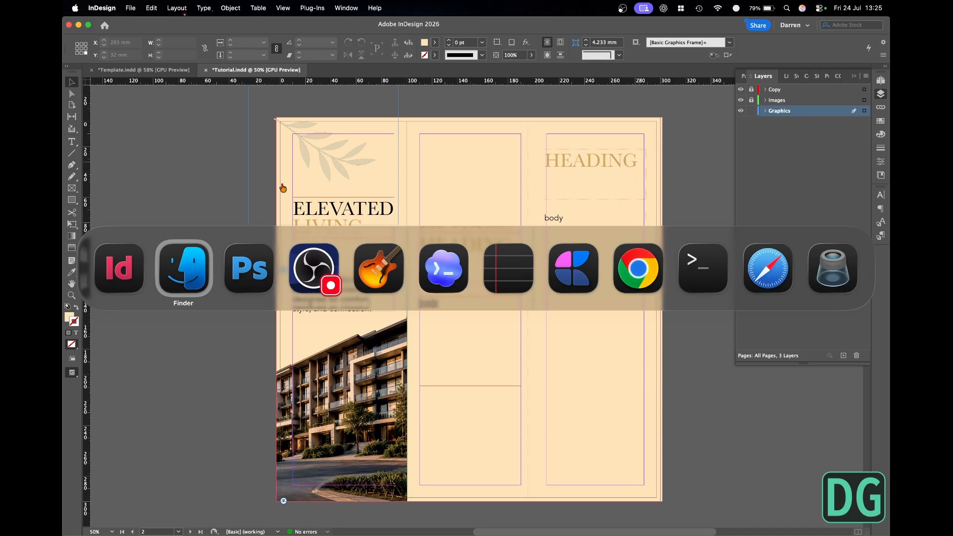
{"action": "left_click", "coordinate": [204, 261]}
{"action": "left_click", "coordinate": [238, 279]}
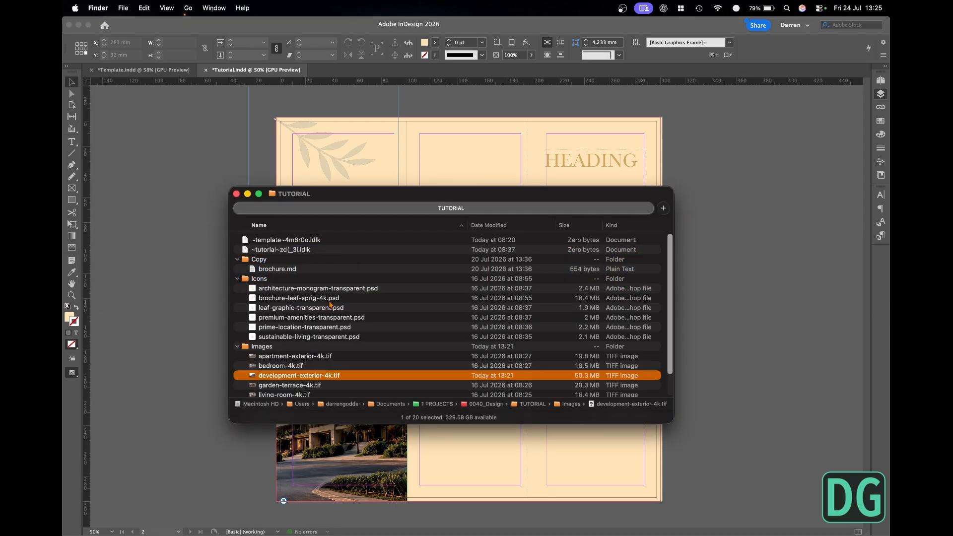
- Preview the graphics in the Icons folder and place architecture-monogram-transparent.psd in the document
{"action": "left_click", "coordinate": [292, 319]}
{"action": "key", "text": "space"}
{"action": "key", "text": "Up"}
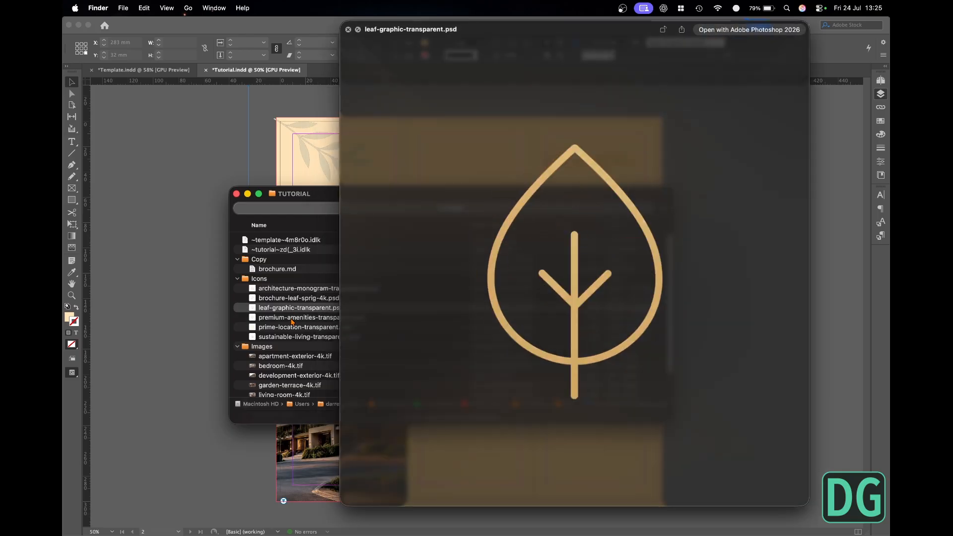
{"action": "key", "text": "Up"}
{"action": "key", "text": "Up"}
{"action": "key", "text": "space"}
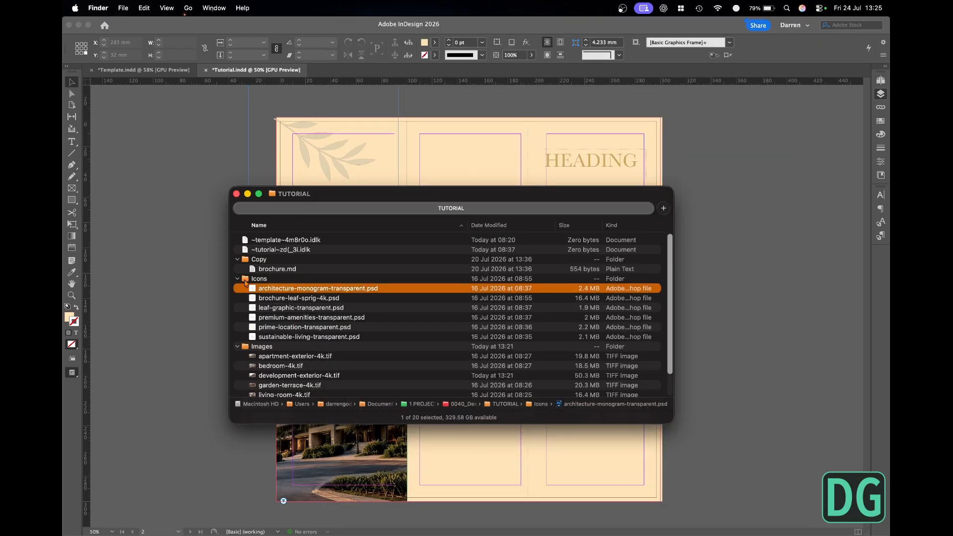
{"action": "left_click_drag", "start_coordinate": [254, 291], "coordinate": [200, 164]}
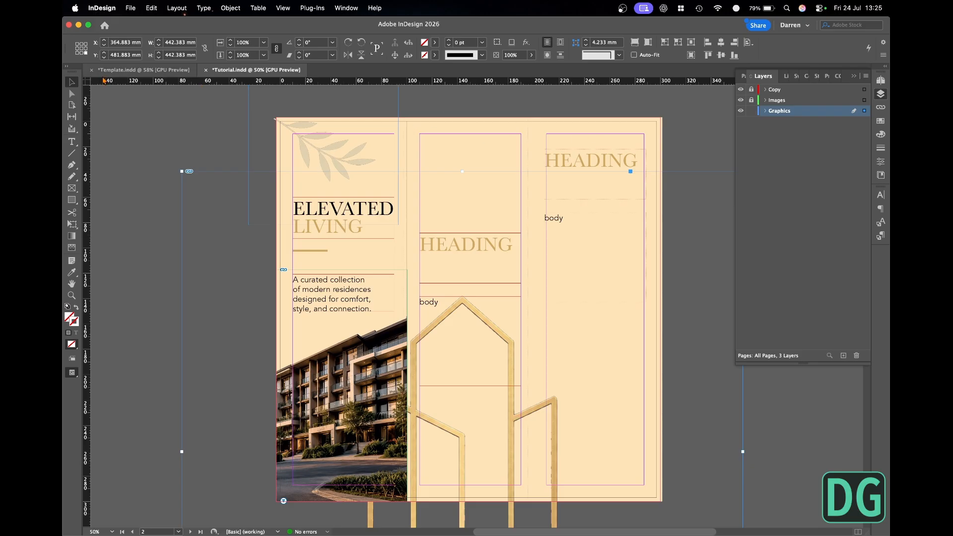
- Scale the placed architecture monogram to 60%, and scale it down again to 20%
{"action": "left_click_drag", "start_coordinate": [250, 43], "coordinate": [211, 44]}
{"action": "type", "text": "60"}
{"action": "key", "text": "Return"}
{"action": "type", "text": "20"}
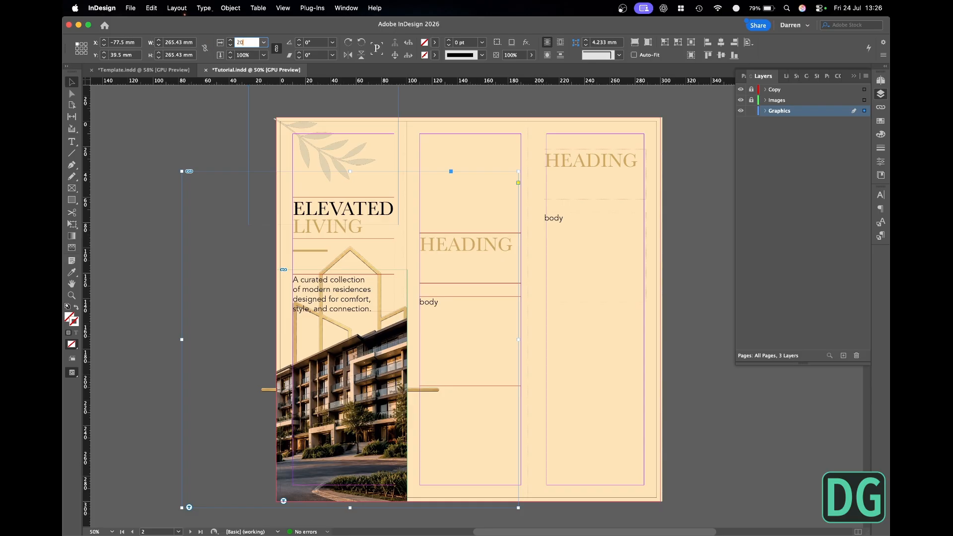
{"action": "key", "text": "Return"}
- Place the monogram in the middle panel at X 123.457 mm, Y 10 mm, centred horizontally on the page
{"action": "left_click_drag", "start_coordinate": [234, 196], "coordinate": [490, 159]}
{"action": "left_click", "coordinate": [749, 44]}
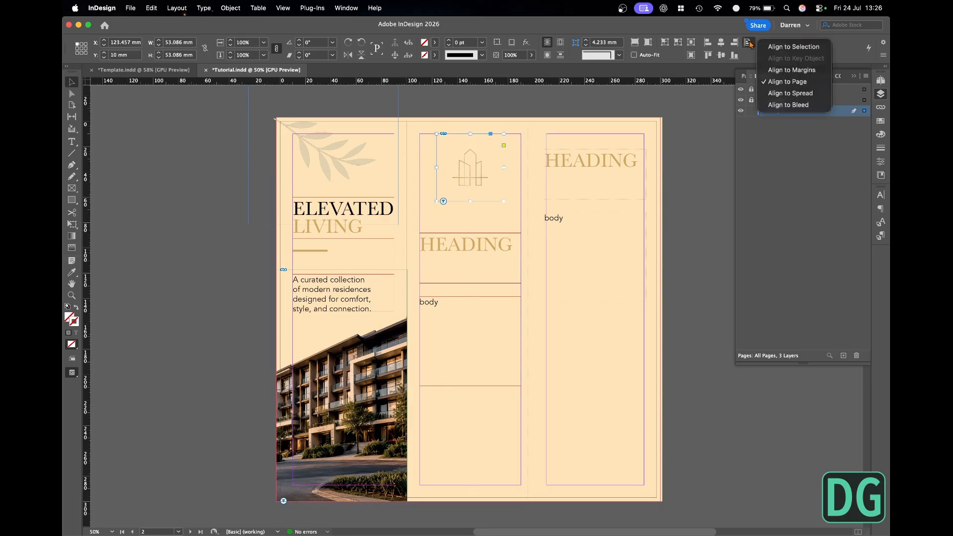
{"action": "left_click", "coordinate": [787, 81]}
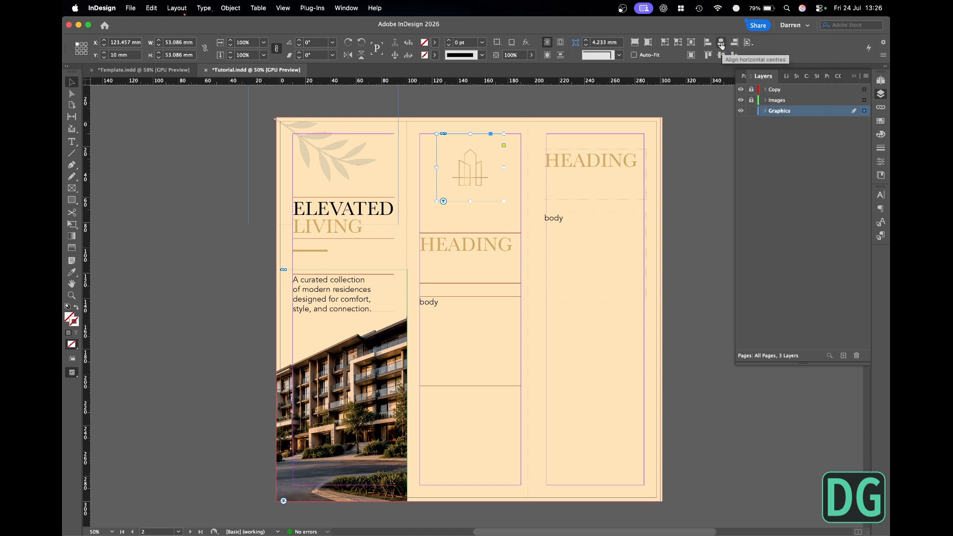
{"action": "key", "text": "w"}
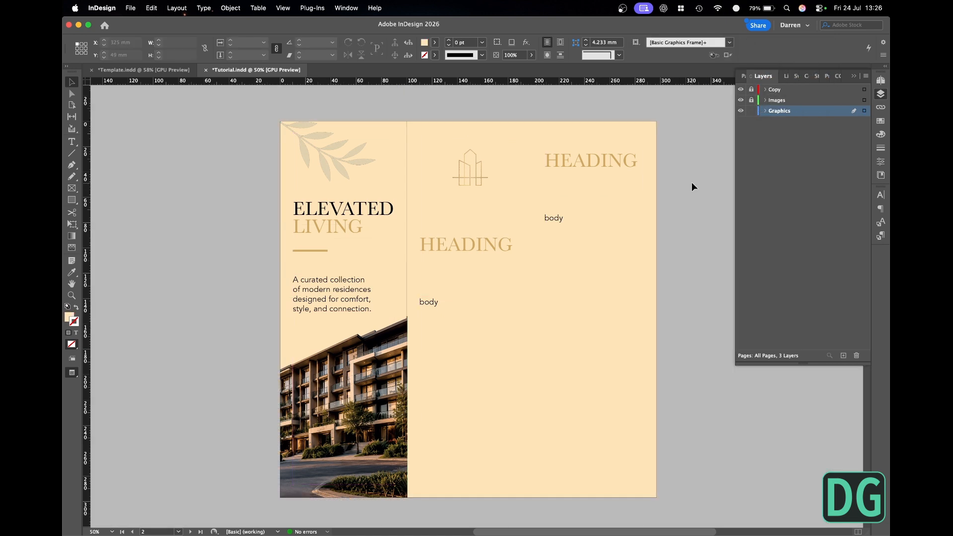
- Move the monogram frame up to Y -2.5 mm so the artwork meets the top margin, and save the document
{"action": "key", "text": "w"}
{"action": "left_click_drag", "start_coordinate": [487, 177], "coordinate": [486, 167]}
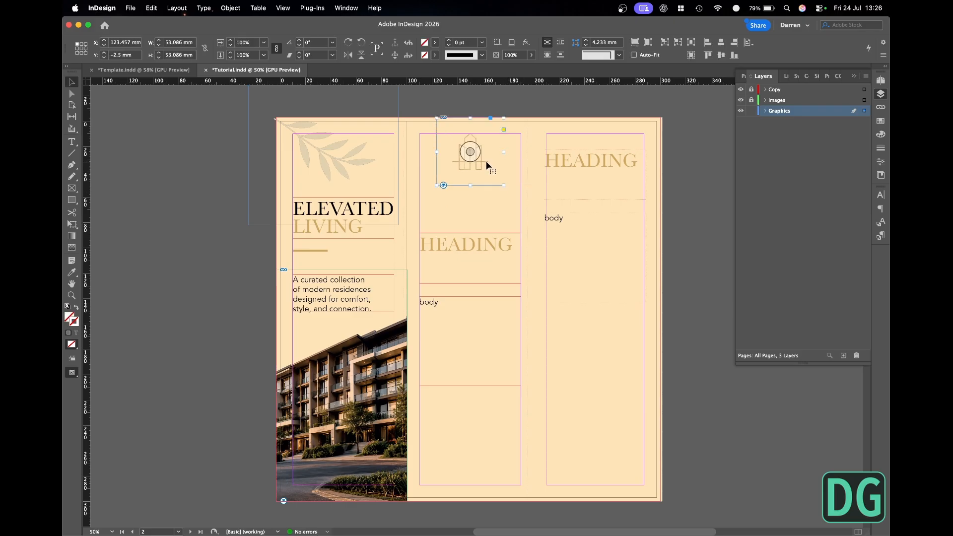
{"action": "key", "text": "w"}
{"action": "left_click", "coordinate": [221, 139]}
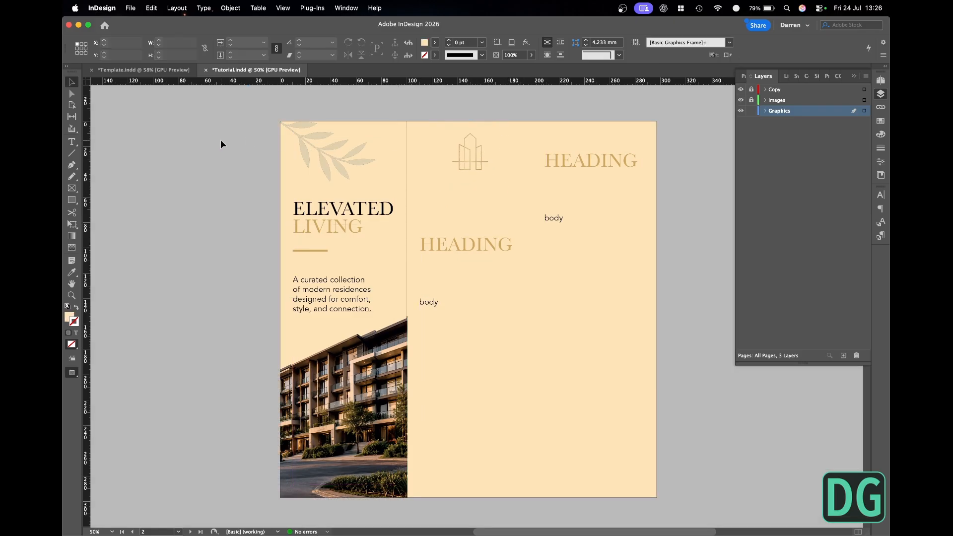
{"action": "key", "text": "super+s"}
- Unlock the Images and Copy layers and make Copy the active layer
{"action": "key", "text": "w"}
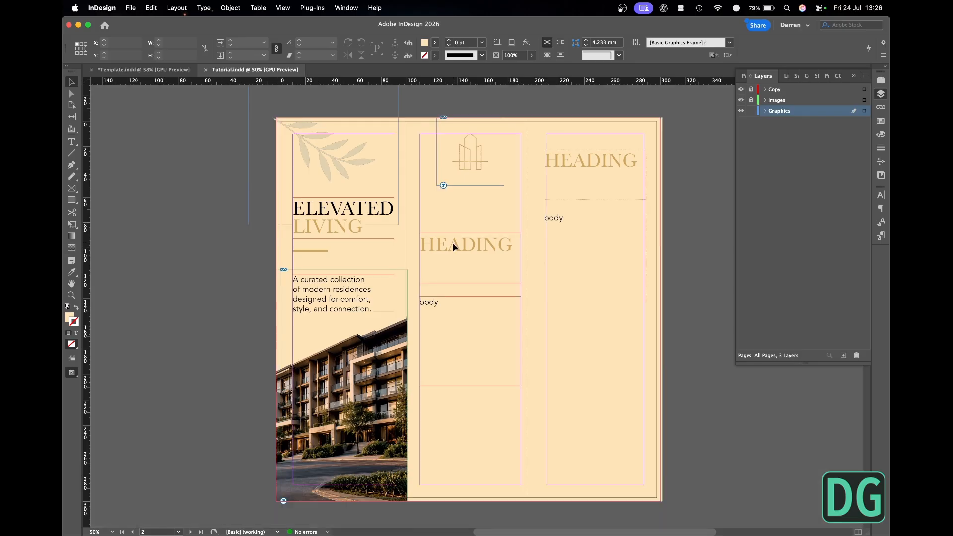
{"action": "key", "text": "w"}
{"action": "key", "text": "w"}
{"action": "left_click", "coordinate": [752, 101]}
{"action": "left_click", "coordinate": [752, 90]}
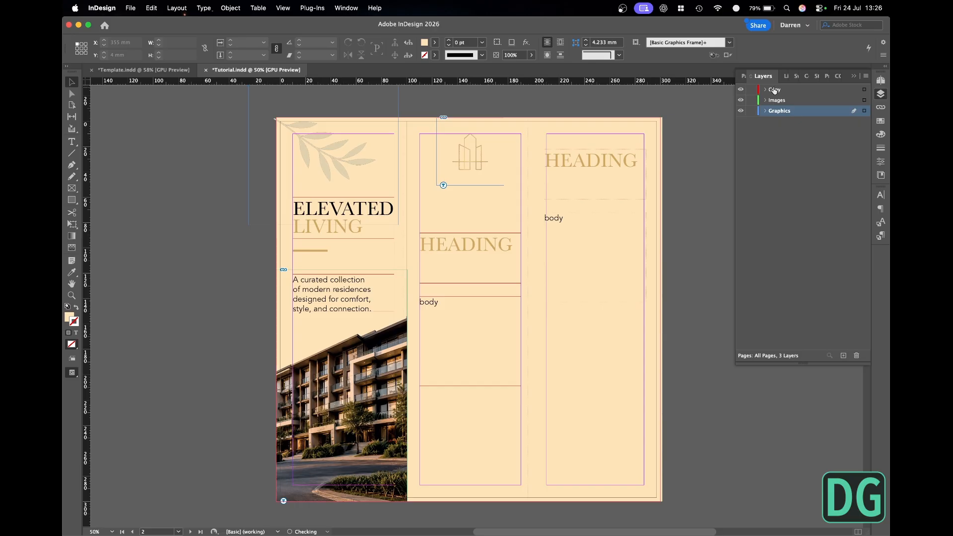
{"action": "left_click", "coordinate": [776, 90]}
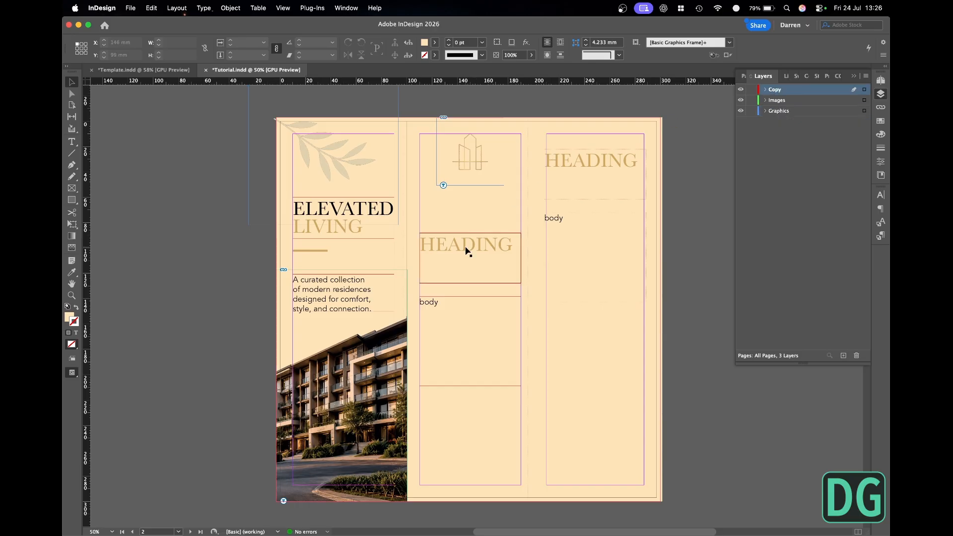
- Copy "Timeless Design" from brochure.md and paste it over the middle panel's placeholder heading
{"action": "key", "text": "super+Tab"}
{"action": "left_click", "coordinate": [490, 270]}
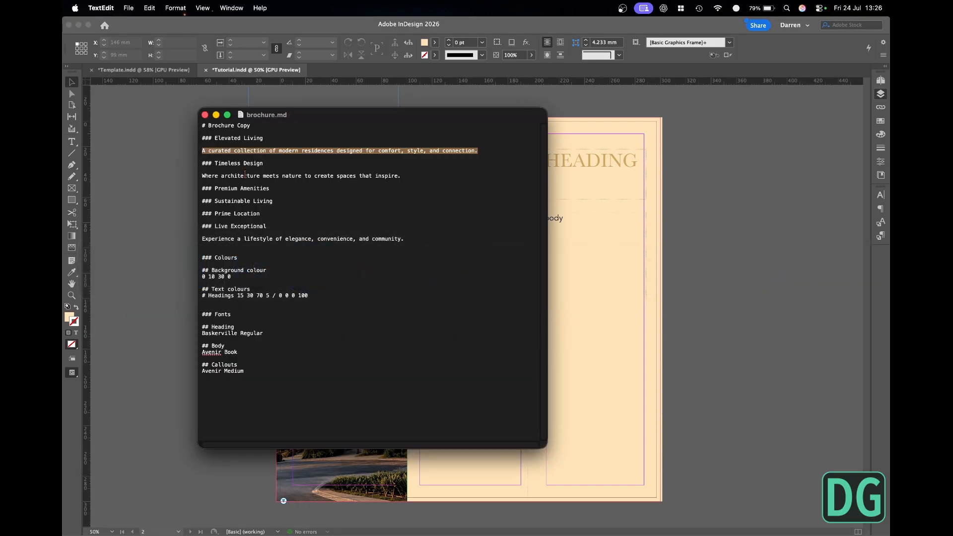
{"action": "left_click_drag", "start_coordinate": [215, 164], "coordinate": [263, 164]}
{"action": "key", "text": "super+c"}
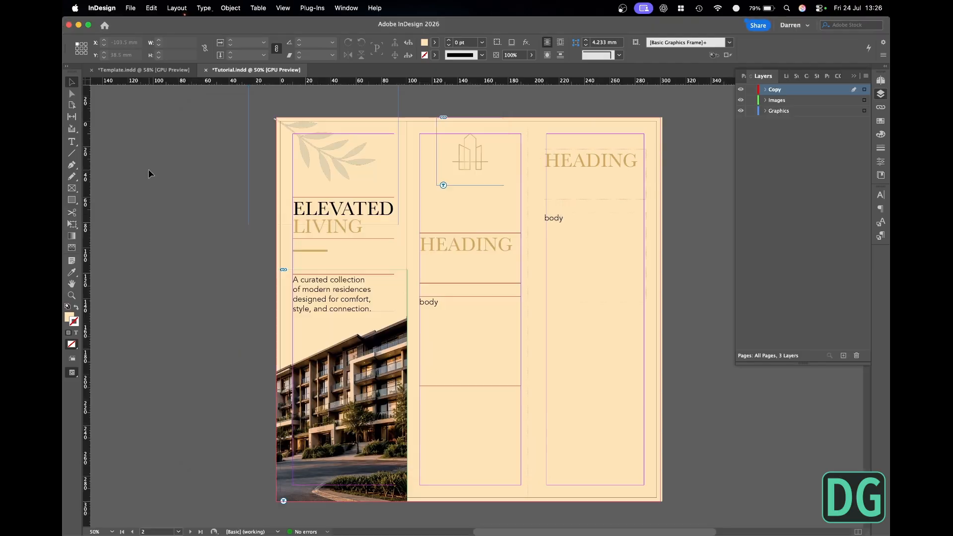
{"action": "left_click", "coordinate": [192, 193]}
{"action": "key", "text": "super+v"}
- Change the case of the "Timeless Design" heading to uppercase
{"action": "left_click", "coordinate": [204, 8]}
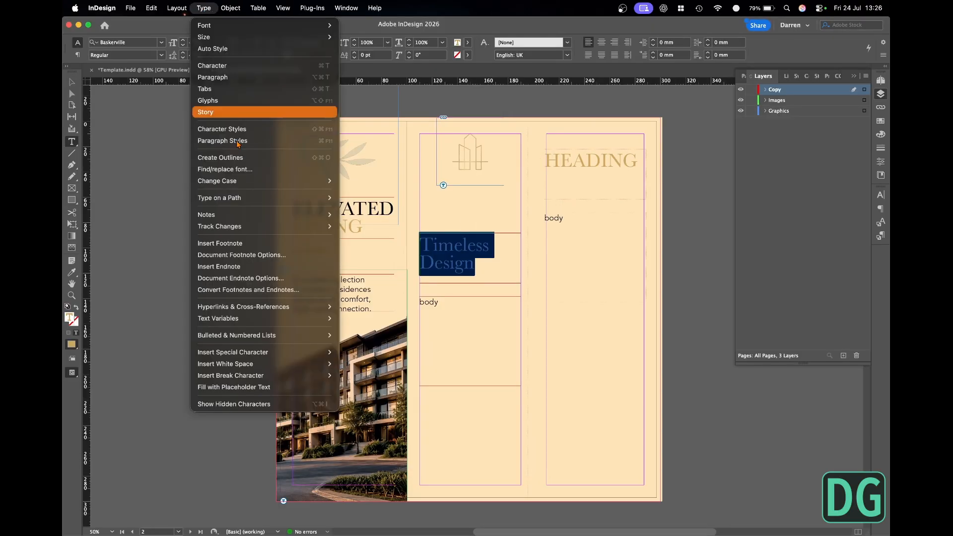
{"action": "mouse_move", "coordinate": [318, 181]}
{"action": "left_click", "coordinate": [353, 183]}
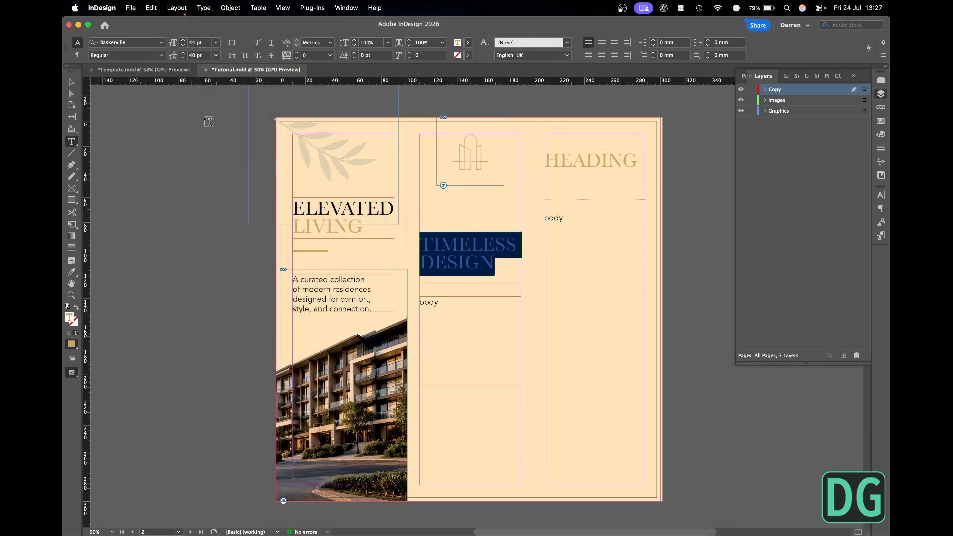
{"action": "key", "text": "Escape"}
- Apply the Black swatch to the word "TIMELESS" in the middle panel's heading
{"action": "double_click", "coordinate": [432, 243]}
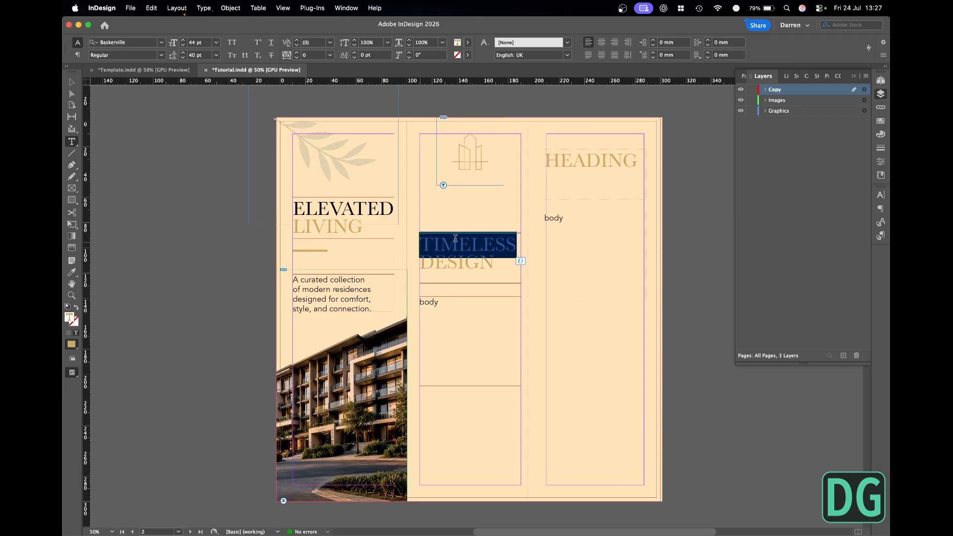
{"action": "left_click", "coordinate": [881, 121]}
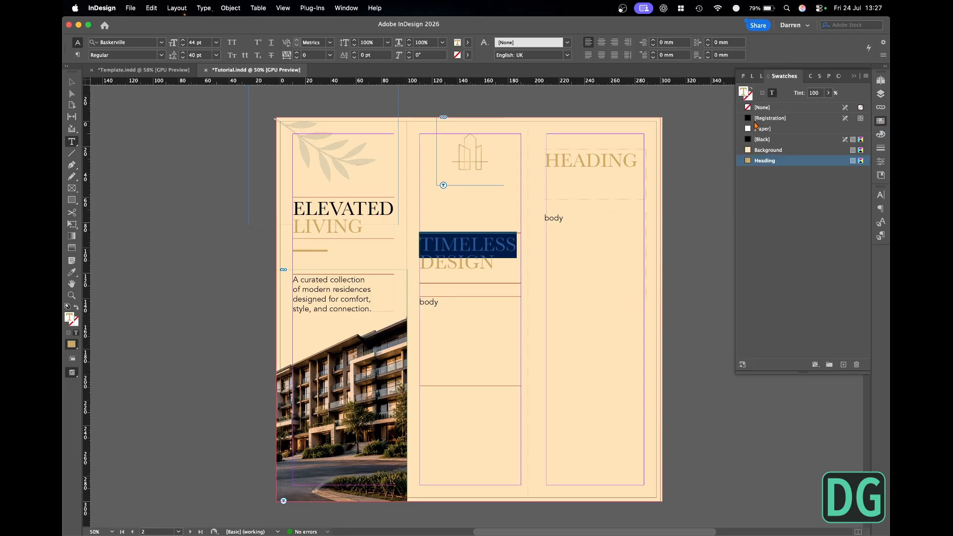
{"action": "left_click", "coordinate": [760, 139]}
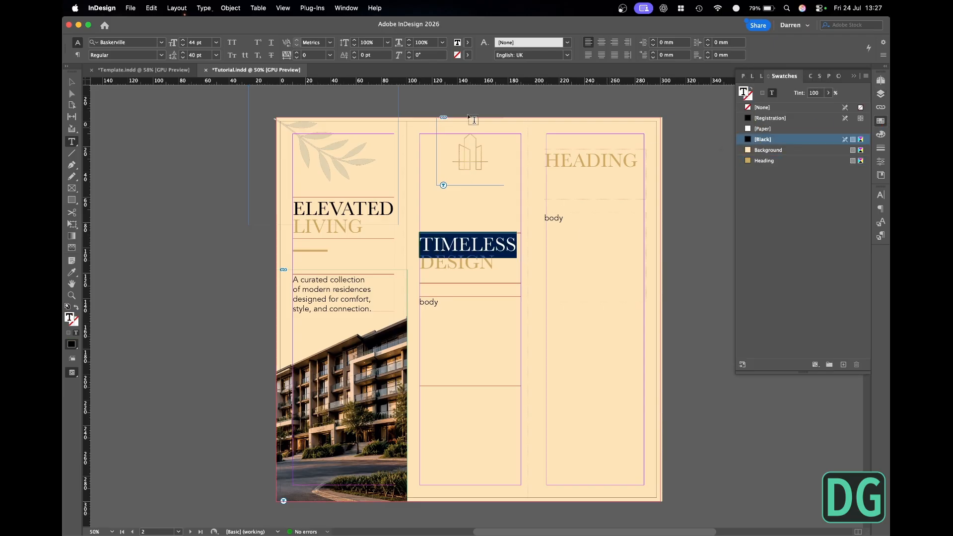
{"action": "key", "text": "Escape"}
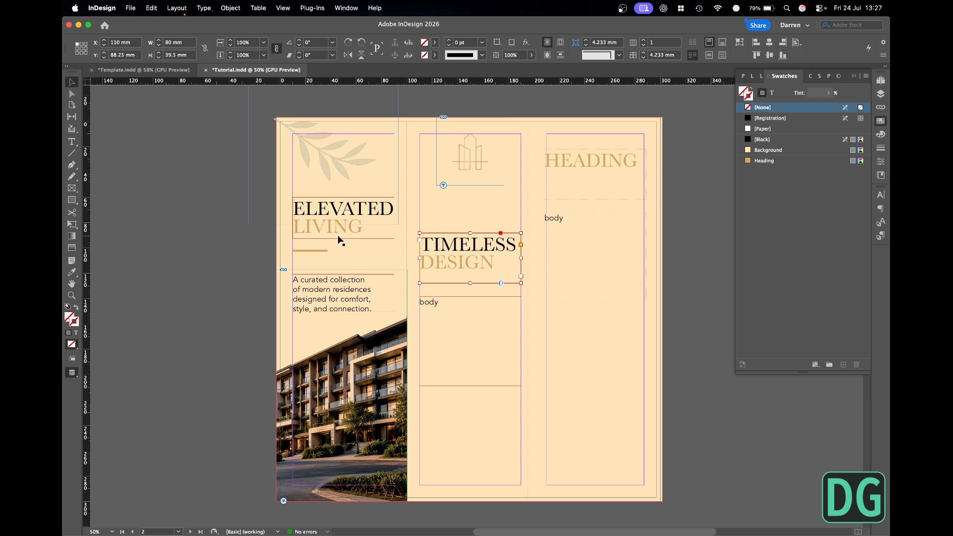
- Set the first baseline offset to Cap Height for both the "ELEVATED LIVING" and "TIMELESS DESIGN" heading frames
{"action": "left_click", "coordinate": [365, 233], "text": "shift"}
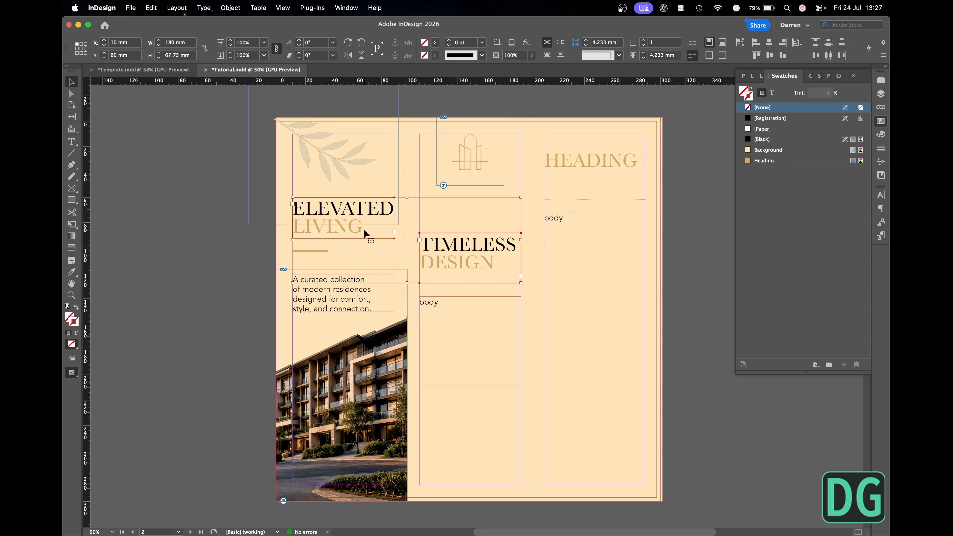
{"action": "key", "text": "super+b"}
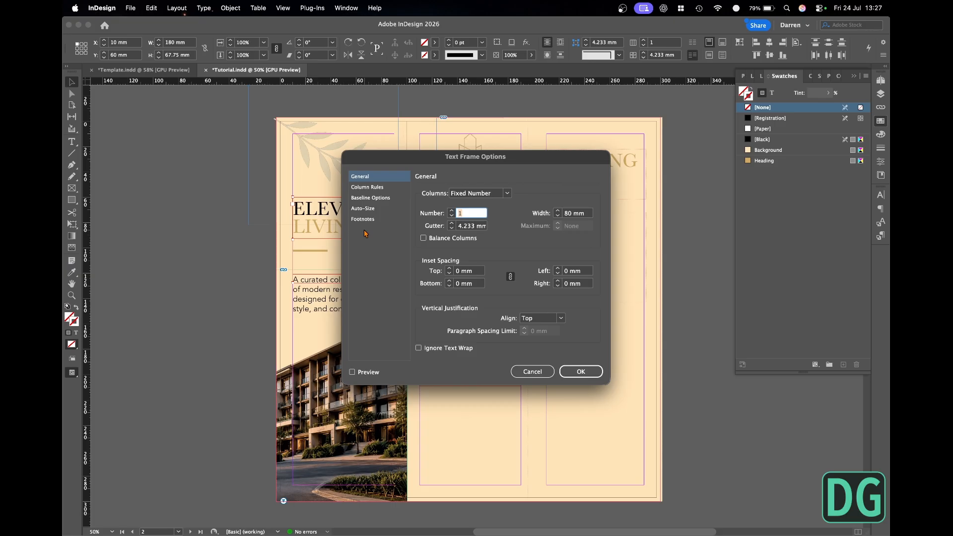
{"action": "left_click", "coordinate": [370, 197]}
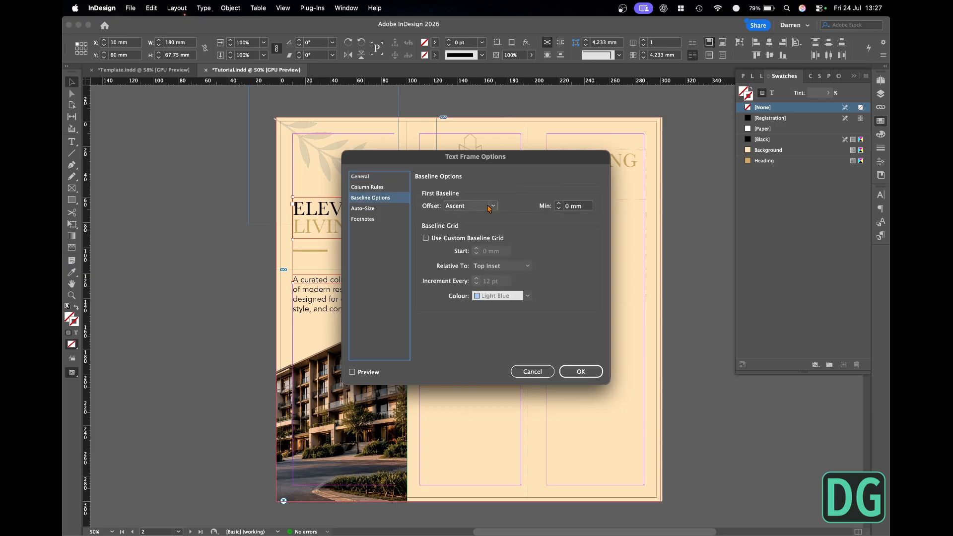
{"action": "left_click", "coordinate": [491, 206]}
{"action": "left_click", "coordinate": [470, 226]}
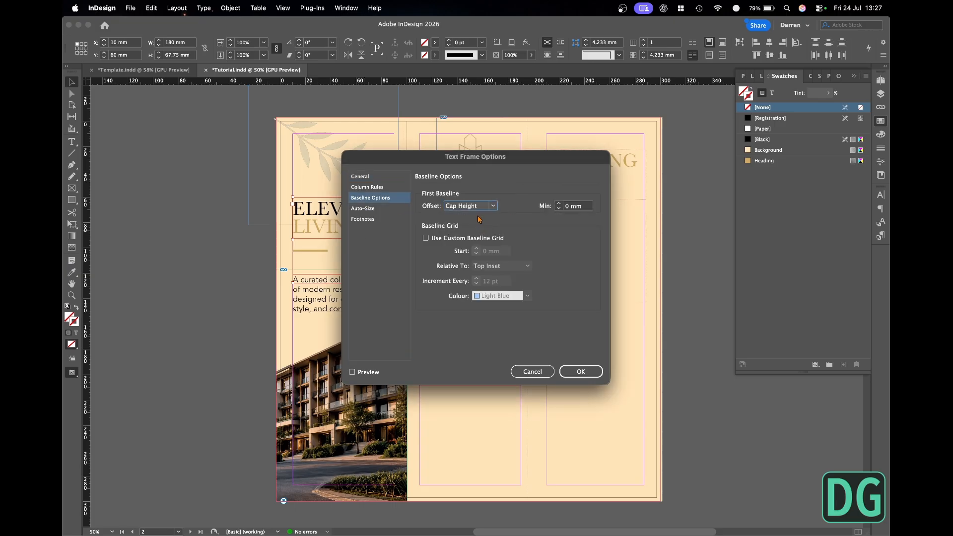
{"action": "left_click", "coordinate": [578, 371]}
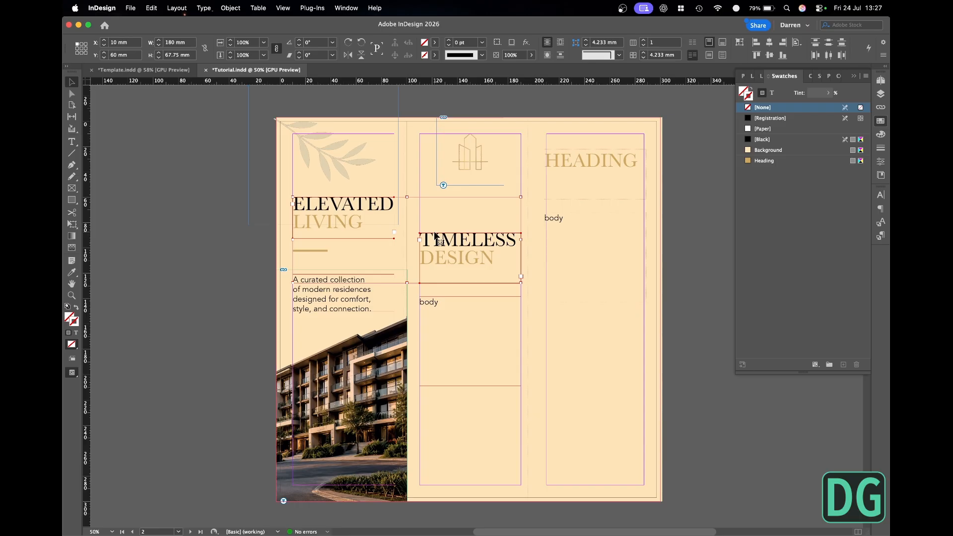
- Fit both heading frames to their content and check the page briefly in preview mode
{"action": "key", "text": "super+alt+c"}
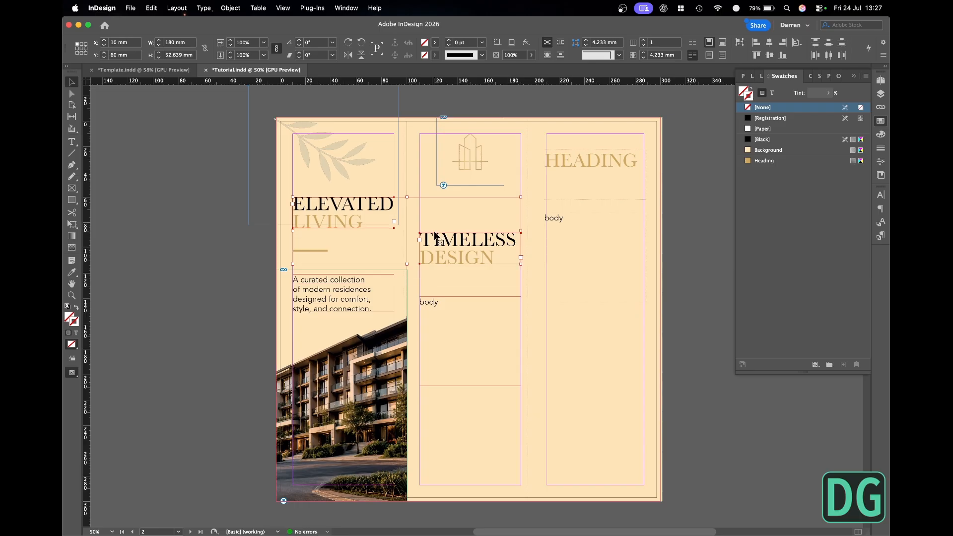
{"action": "left_click", "coordinate": [227, 212]}
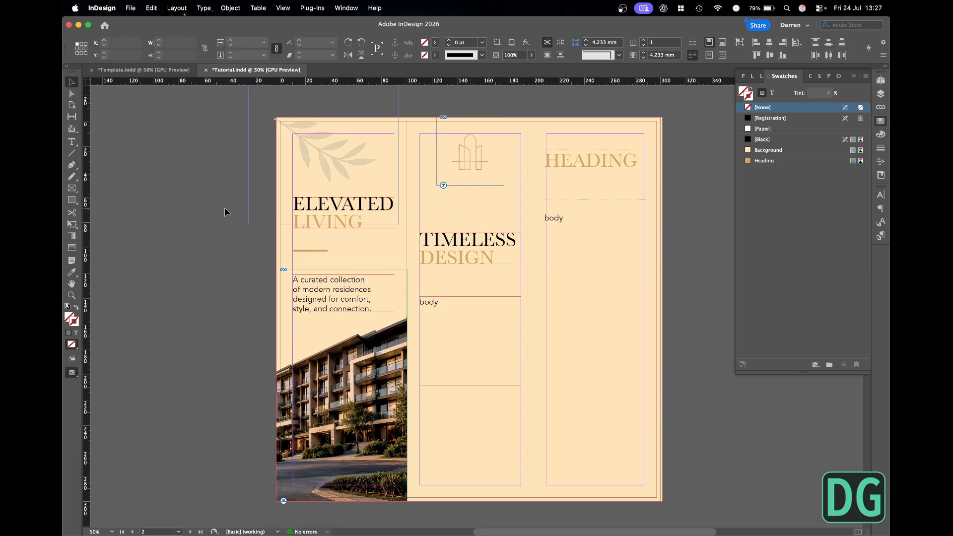
{"action": "key", "text": "w"}
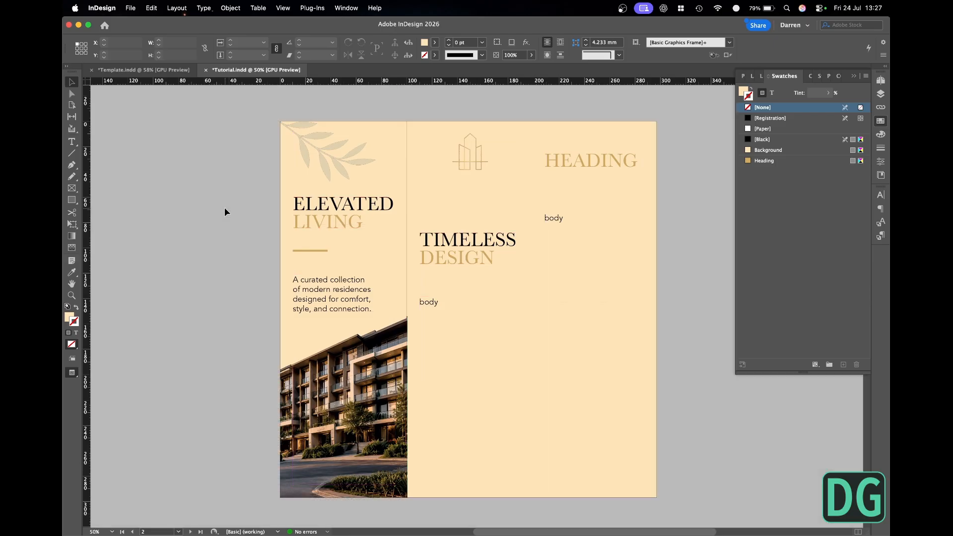
{"action": "key", "text": "w"}
- Centre-align the "TIMELESS DESIGN" heading and move its frame up to a Y position of about 72 mm
{"action": "left_click", "coordinate": [477, 250]}
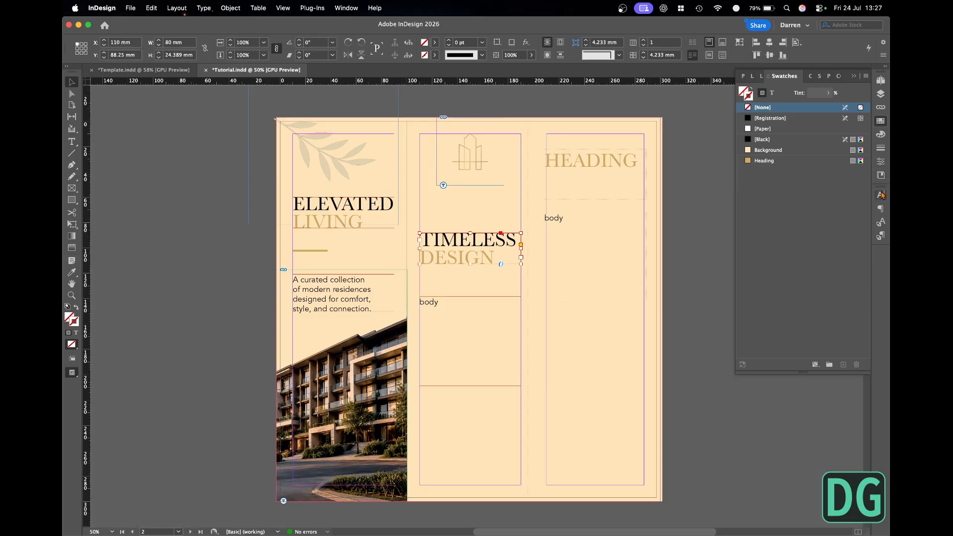
{"action": "left_click", "coordinate": [881, 208]}
{"action": "left_click", "coordinate": [775, 206]}
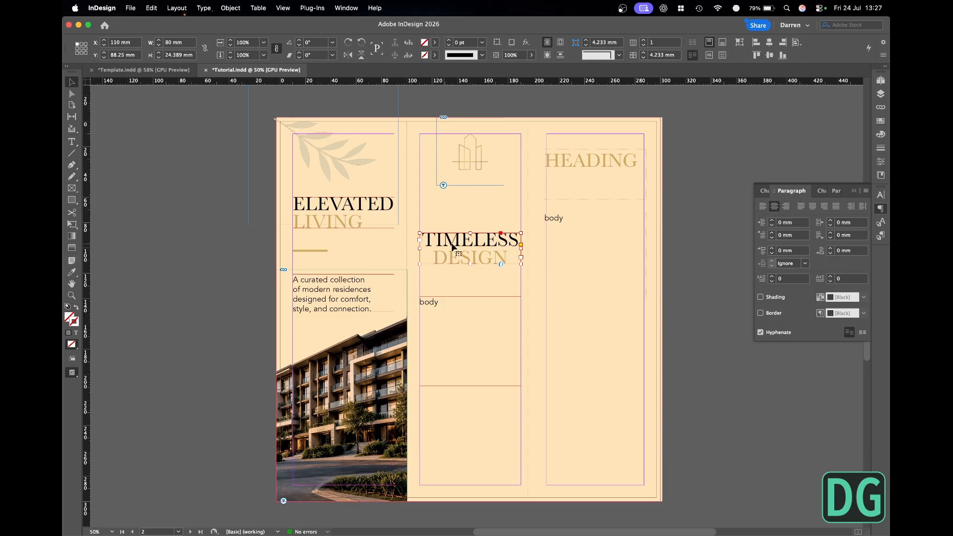
{"action": "left_click_drag", "start_coordinate": [458, 247], "coordinate": [461, 226]}
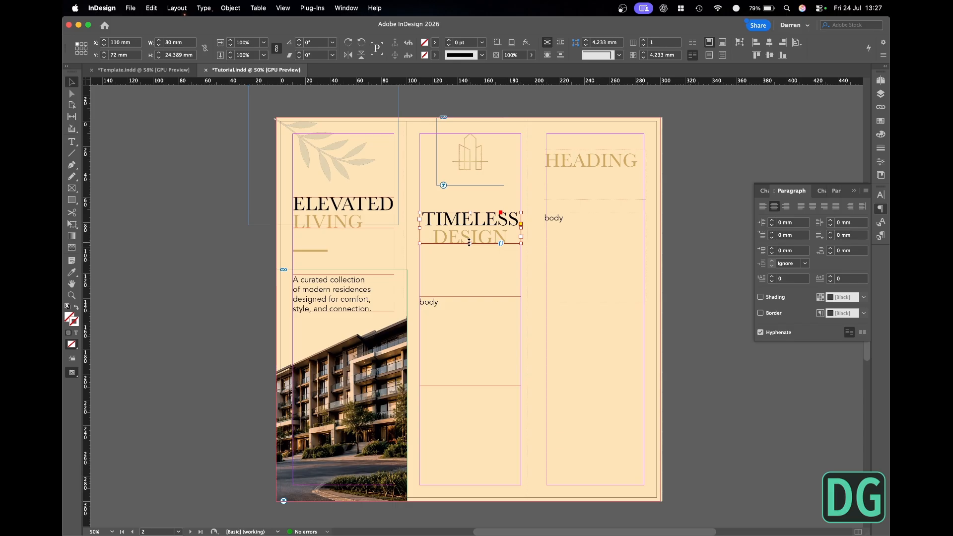
- Scale the "TIMELESS DESIGN" heading to 64 mm wide, move it up beneath the building icon to about Y 50.6 mm, and save
{"action": "left_click", "coordinate": [81, 43]}
{"action": "left_click_drag", "start_coordinate": [471, 244], "coordinate": [491, 204]}
{"action": "key", "text": "w"}
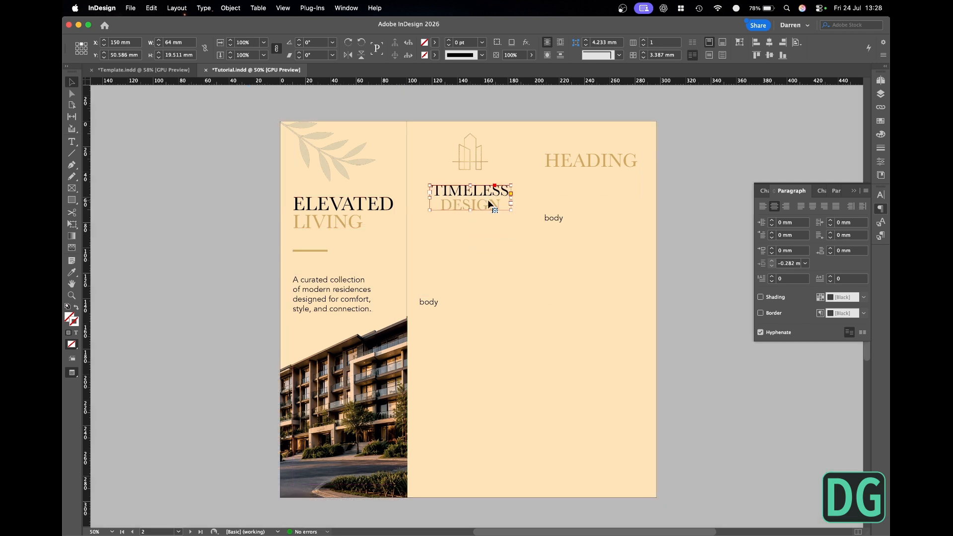
{"action": "left_click", "coordinate": [188, 169]}
{"action": "key", "text": "super+s"}
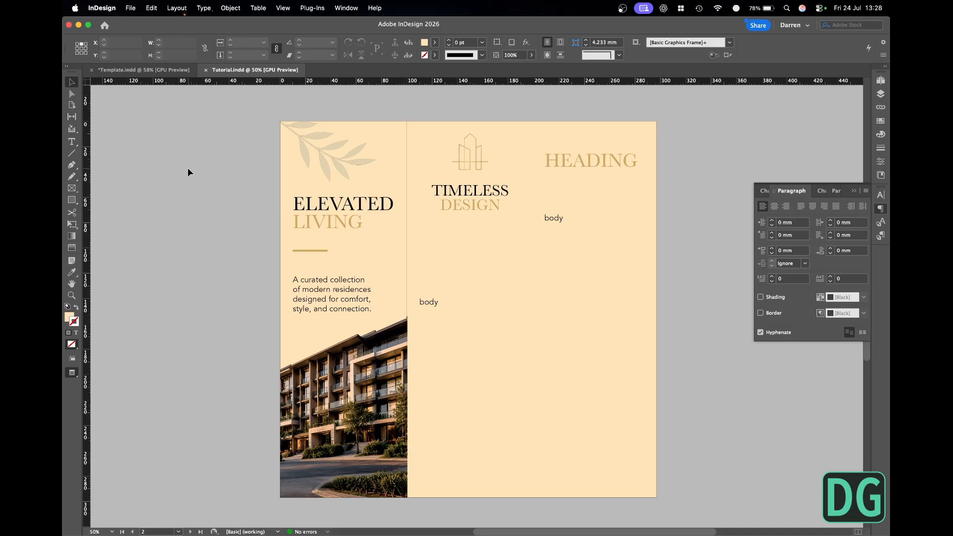
- Centre-align the placeholder body text in the middle panel
{"action": "left_click", "coordinate": [454, 309]}
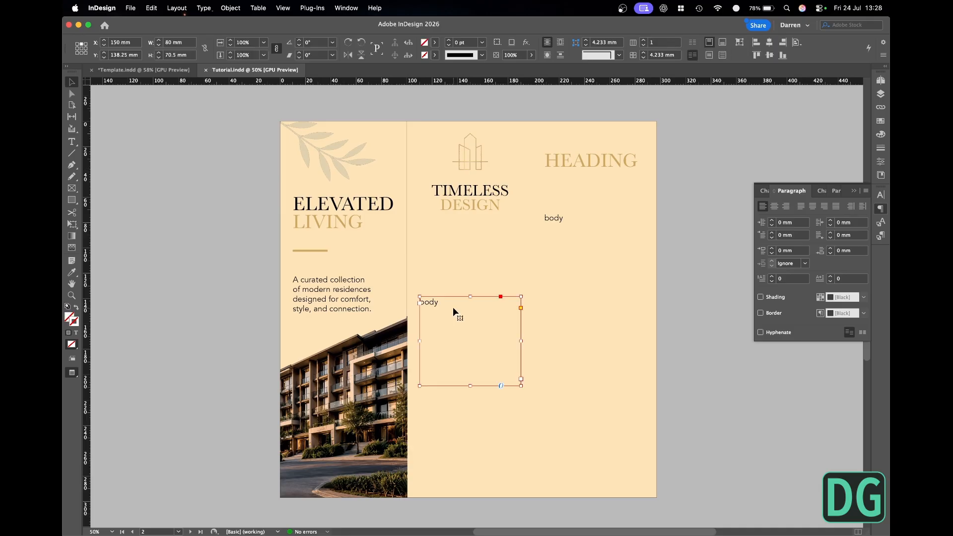
{"action": "key", "text": "w"}
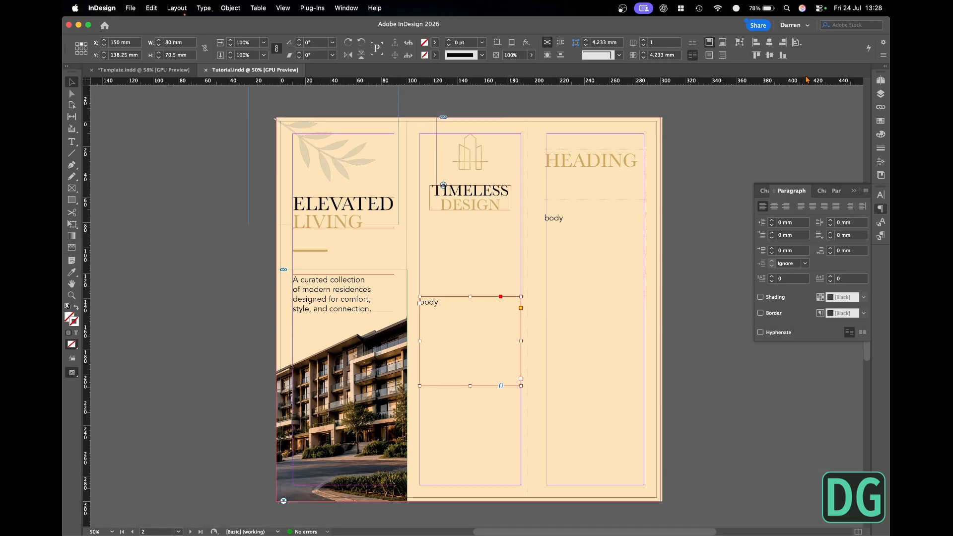
{"action": "left_click", "coordinate": [775, 206]}
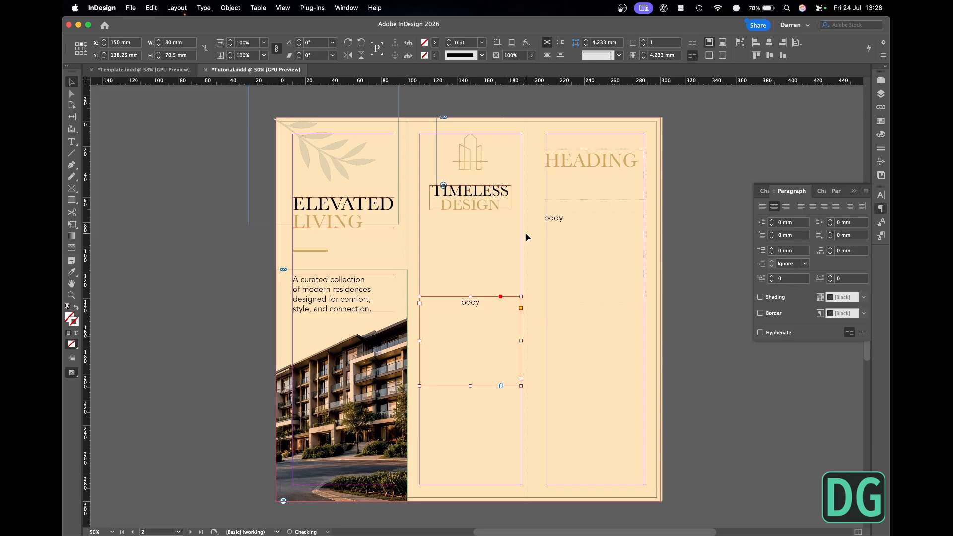
- Replace the middle panel's body text with the "Where architecture meets nature…" sentence copied from brochure.md in TextEdit, breaking the line before "that"
{"action": "key", "text": "super+Tab"}
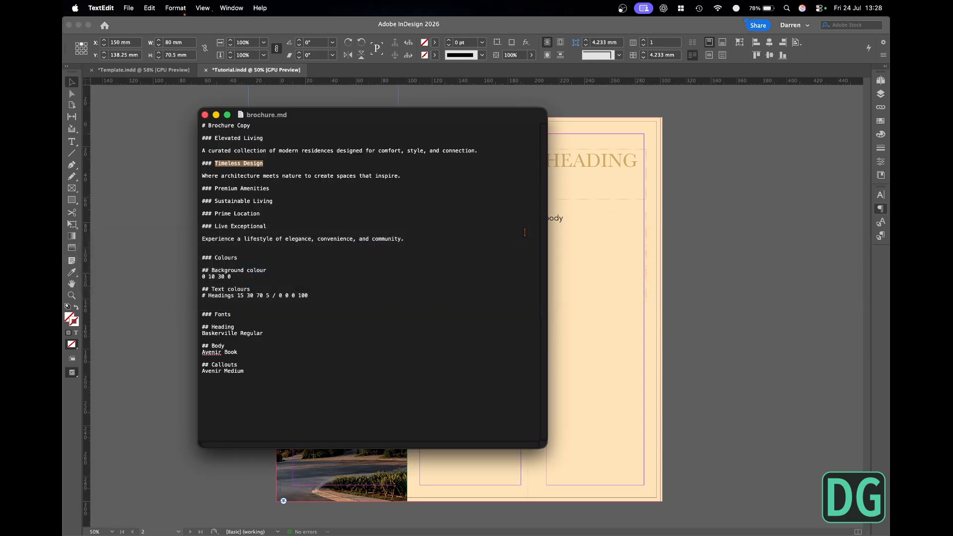
{"action": "left_click_drag", "start_coordinate": [531, 176], "coordinate": [196, 175]}
{"action": "key", "text": "super+c"}
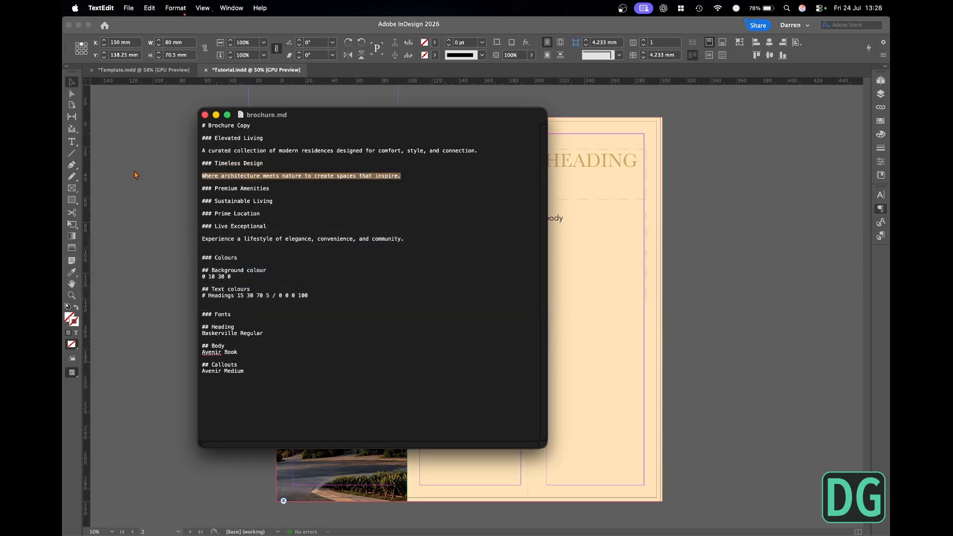
{"action": "key", "text": "super+Tab"}
{"action": "key", "text": "super+v"}
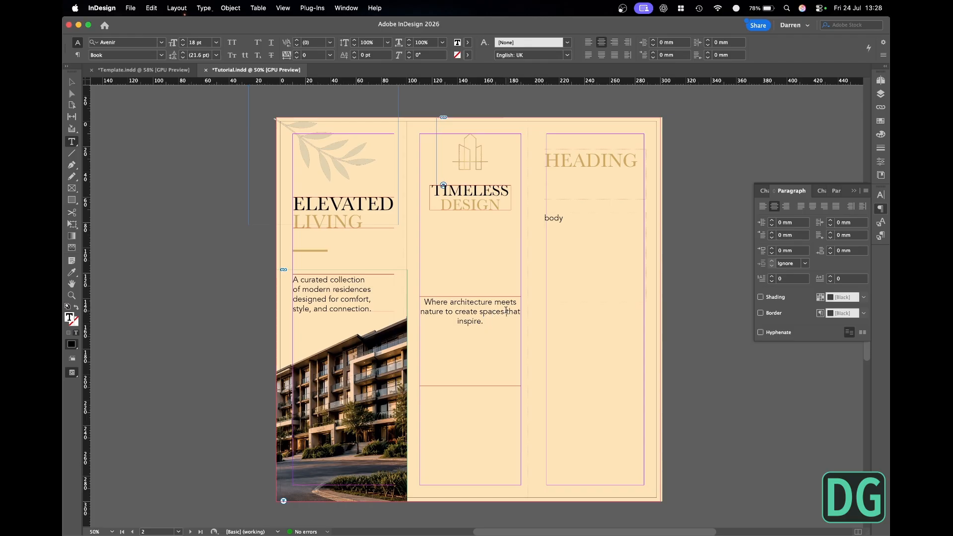
{"action": "key", "text": "Return"}
{"action": "key", "text": "Escape"}
- Fit the middle panel's body frame to its text and move it up beneath the heading to about Y 81.8 mm
{"action": "left_click", "coordinate": [313, 240]}
{"action": "left_click_drag", "start_coordinate": [282, 182], "coordinate": [492, 314]}
{"action": "left_click", "coordinate": [466, 320]}
{"action": "left_click_drag", "start_coordinate": [503, 304], "coordinate": [503, 226]}
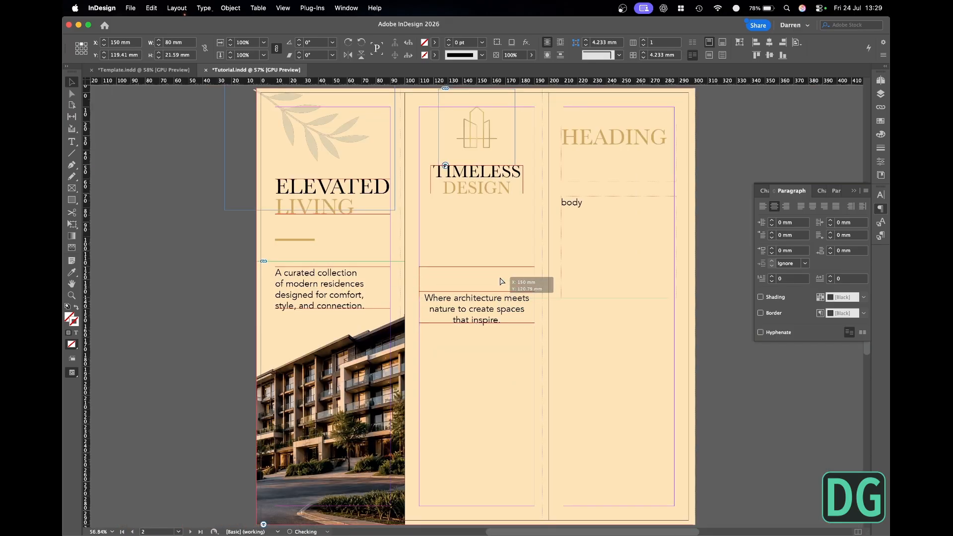
{"action": "key", "text": "w"}
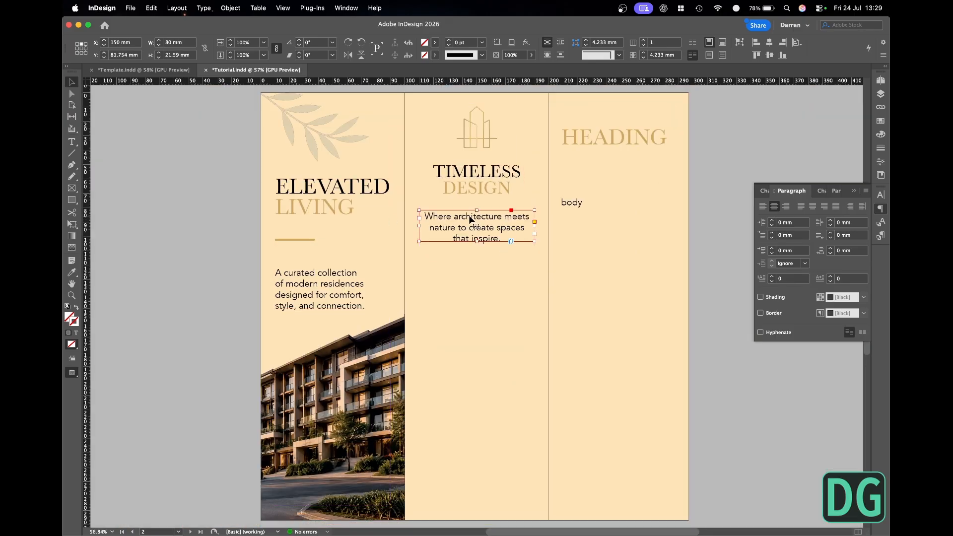
{"action": "key", "text": "w"}
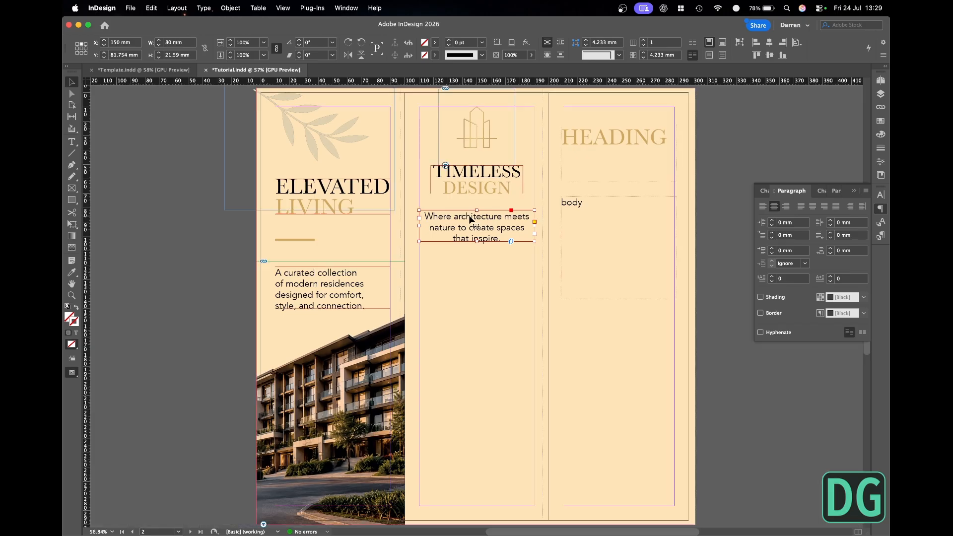
{"action": "left_click", "coordinate": [206, 254]}
{"action": "key", "text": "super+minus"}
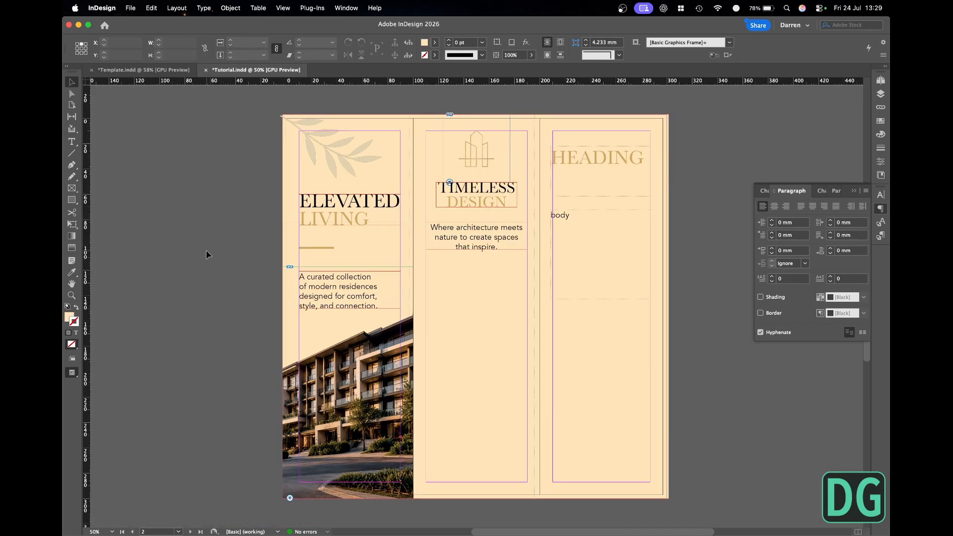
- Preview the files of the Images folder in Finder and place living-room-4k.tif in a frame filling the lower part of the middle panel
{"action": "key", "text": "super+Tab"}
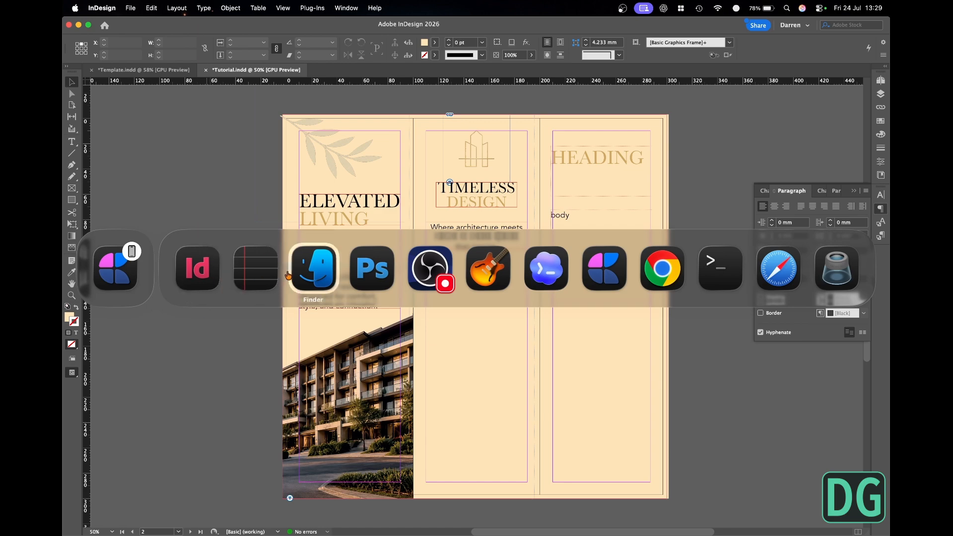
{"action": "left_click", "coordinate": [328, 269]}
{"action": "left_click", "coordinate": [307, 355]}
{"action": "key", "text": "space"}
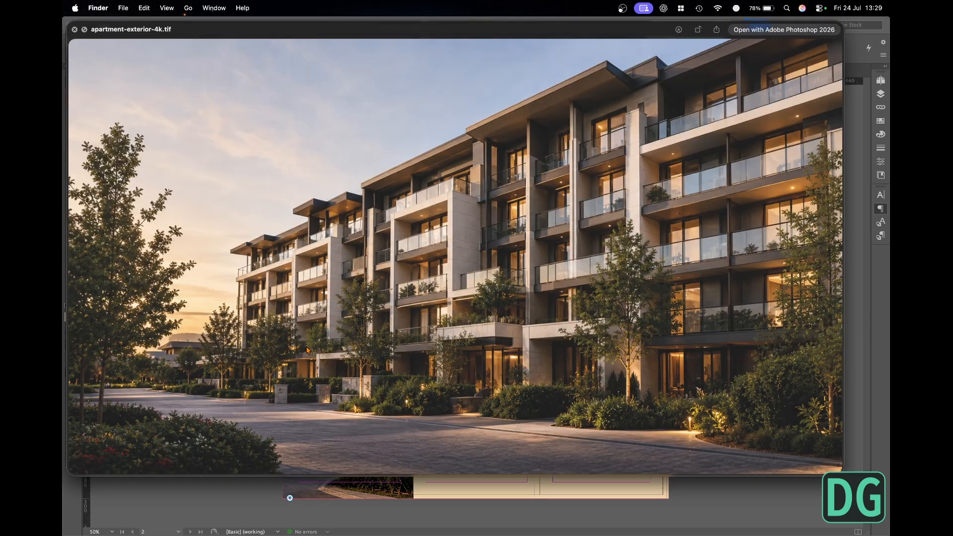
{"action": "key", "text": "Down"}
{"action": "key", "text": "Down"}
{"action": "key", "text": "Down"}
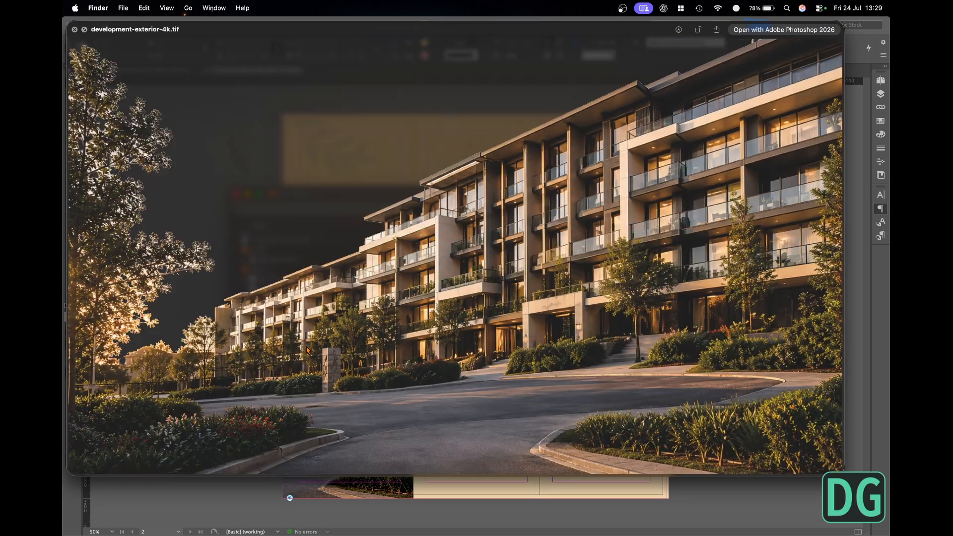
{"action": "key", "text": "Down"}
{"action": "key", "text": "space"}
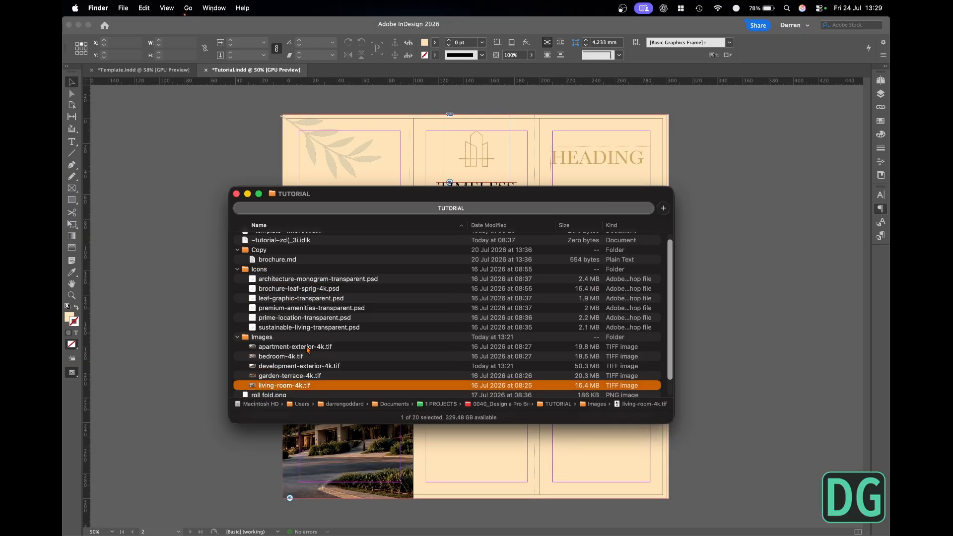
{"action": "left_click_drag", "start_coordinate": [281, 385], "coordinate": [206, 157]}
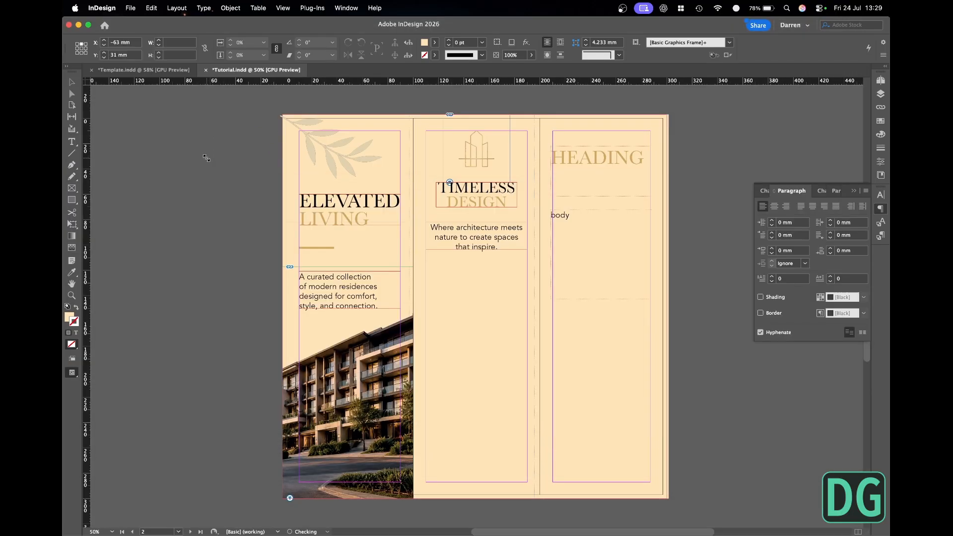
{"action": "left_click_drag", "start_coordinate": [469, 246], "coordinate": [392, 355]}
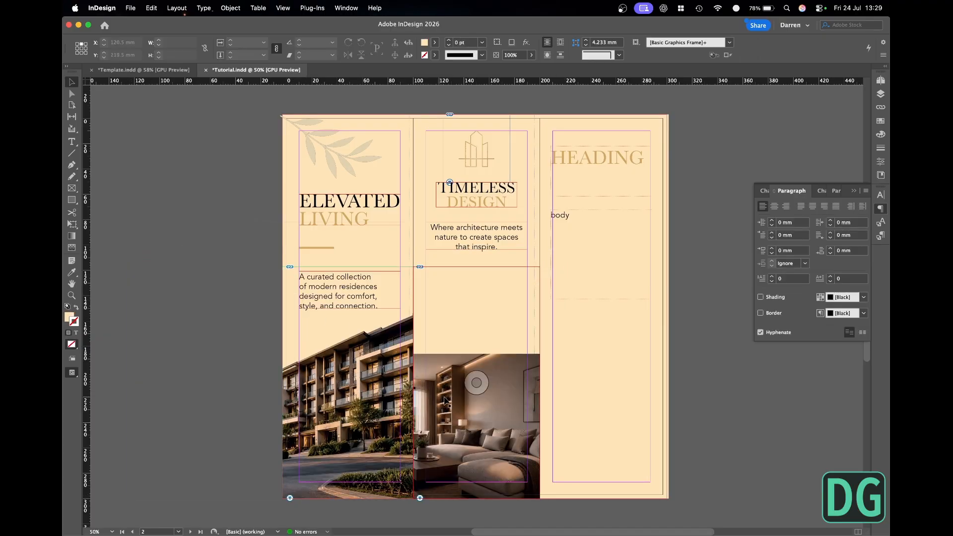
- Scale the living-room image to about 203 mm wide, crop its frame to about 114 mm high, move it up below the body text, and save
{"action": "left_click", "coordinate": [488, 397]}
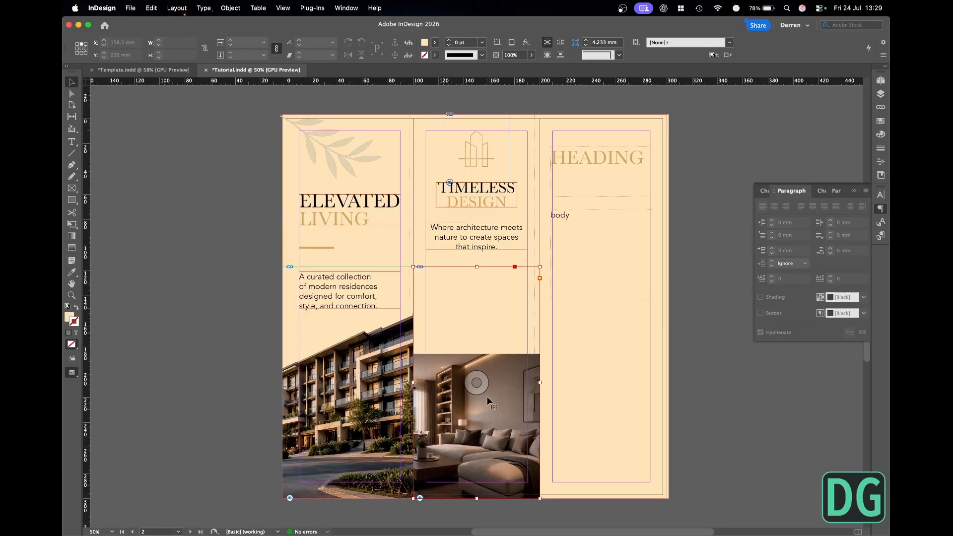
{"action": "left_click_drag", "start_coordinate": [487, 398], "coordinate": [492, 335]}
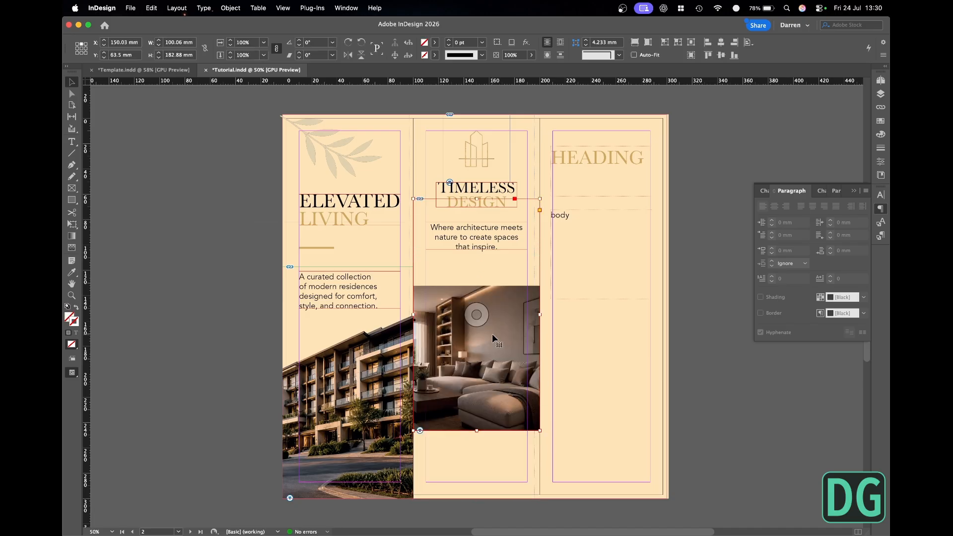
{"action": "key", "text": "alt+super+c"}
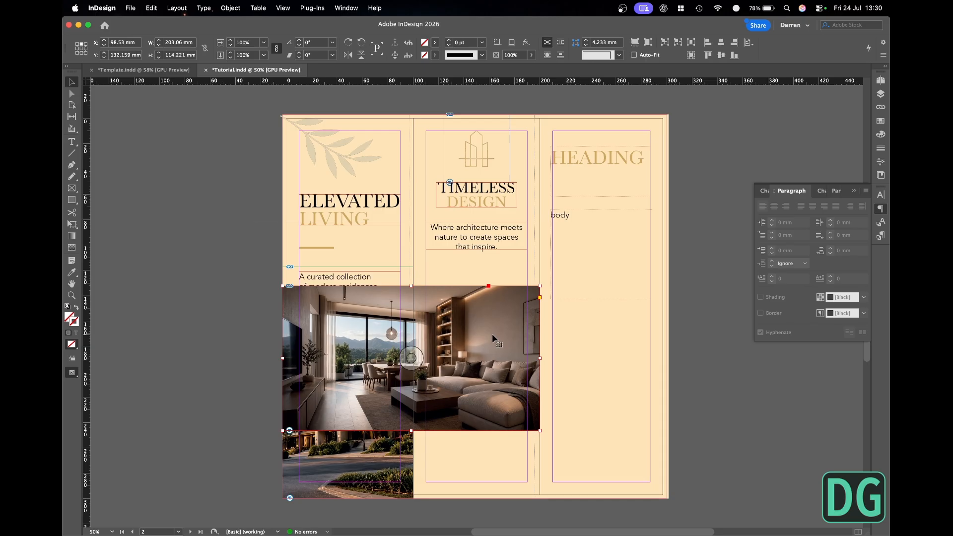
{"action": "key", "text": "super+z"}
{"action": "left_click_drag", "start_coordinate": [476, 199], "coordinate": [472, 286]}
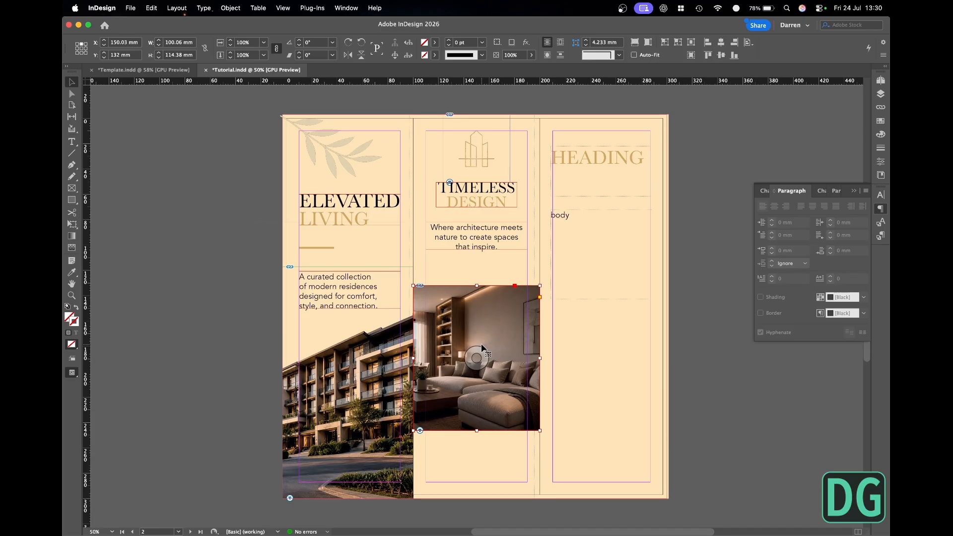
{"action": "left_click_drag", "start_coordinate": [481, 346], "coordinate": [481, 334]}
{"action": "key", "text": "w"}
{"action": "left_click", "coordinate": [256, 274]}
{"action": "key", "text": "super+s"}
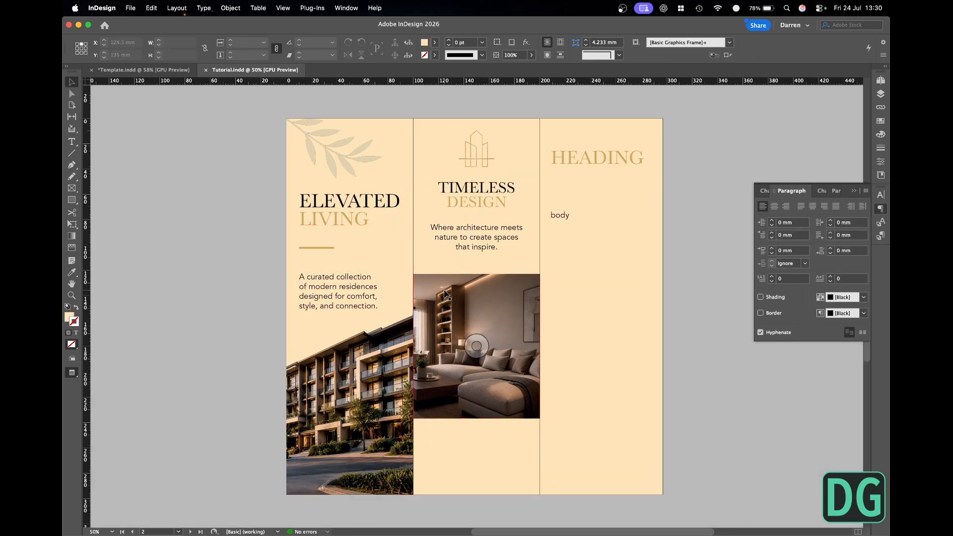
- Shift the living-room image right inside its frame to show the window and dining area, enlarge it to about 209 mm wide, and save
{"action": "left_click", "coordinate": [472, 346]}
{"action": "key", "text": "w"}
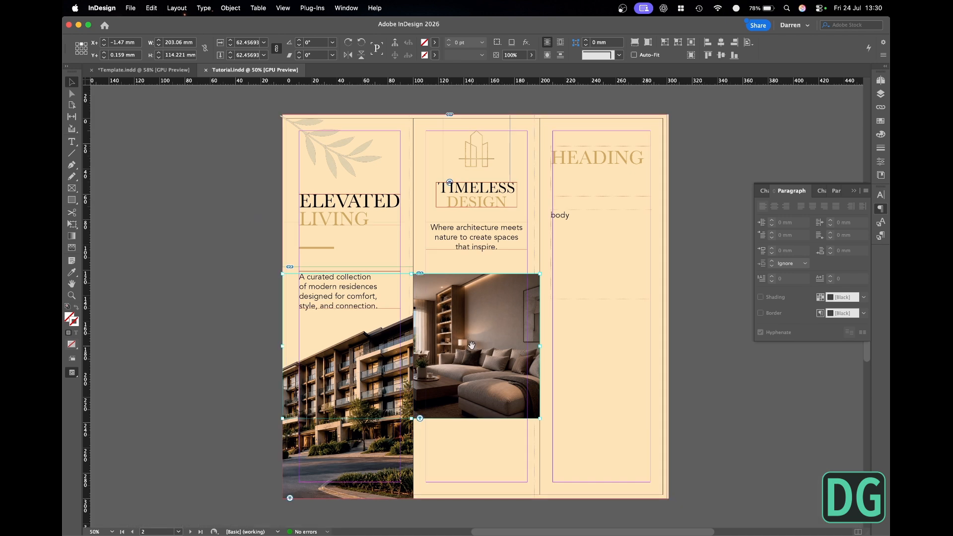
{"action": "left_click_drag", "start_coordinate": [472, 347], "coordinate": [534, 350]}
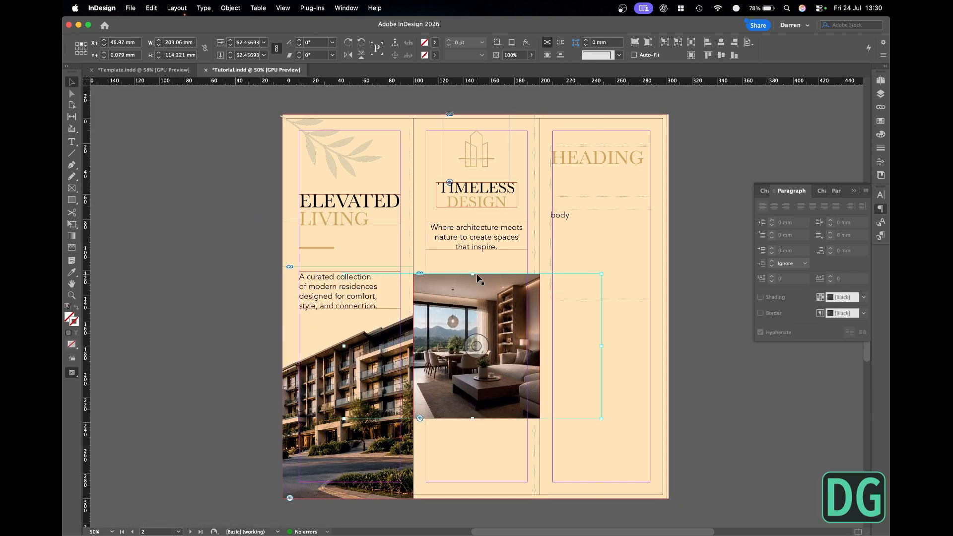
{"action": "left_click_drag", "start_coordinate": [474, 275], "coordinate": [473, 273]}
{"action": "left_click_drag", "start_coordinate": [472, 418], "coordinate": [472, 422]}
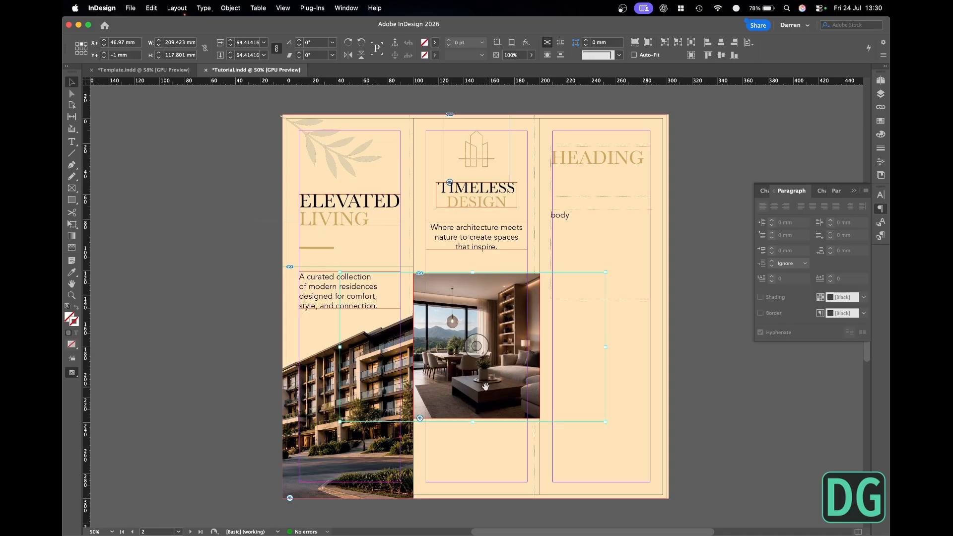
{"action": "left_click_drag", "start_coordinate": [482, 354], "coordinate": [493, 354]}
{"action": "left_click", "coordinate": [734, 394]}
{"action": "key", "text": "w"}
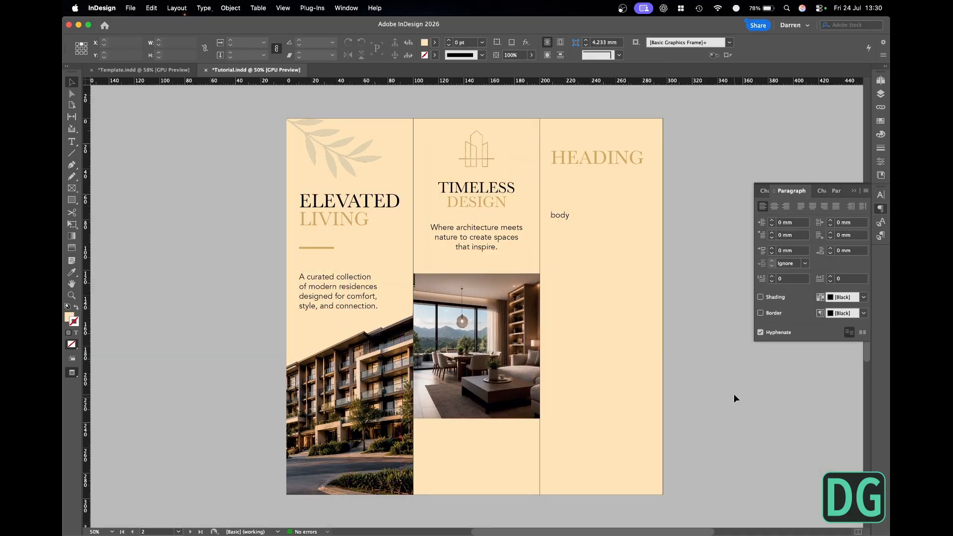
{"action": "key", "text": "super+s"}
- Nudge the living-room image slightly left inside its frame to an X offset of about 49.7 mm
{"action": "left_click", "coordinate": [481, 345]}
{"action": "key", "text": "shift+Left"}
{"action": "key", "text": "shift+Left"}
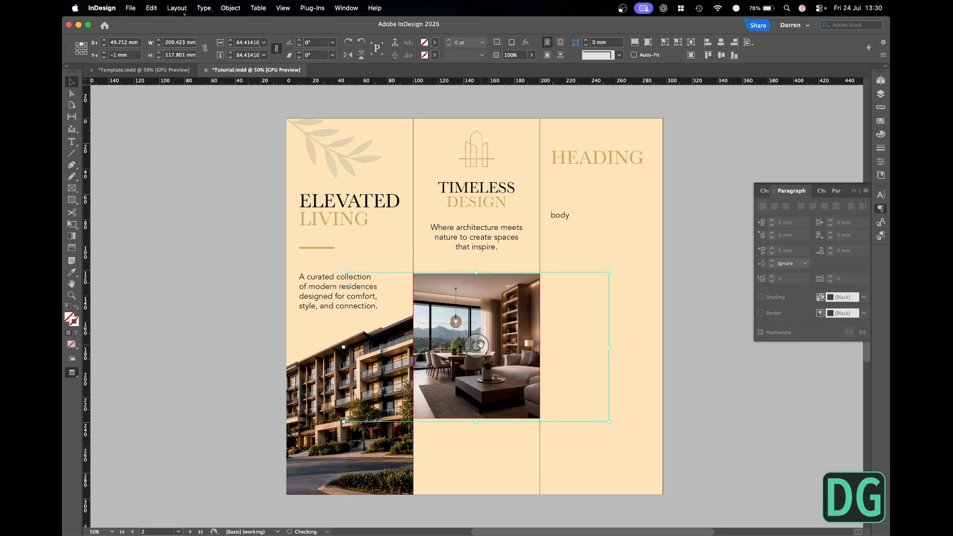
{"action": "left_click", "coordinate": [697, 365]}
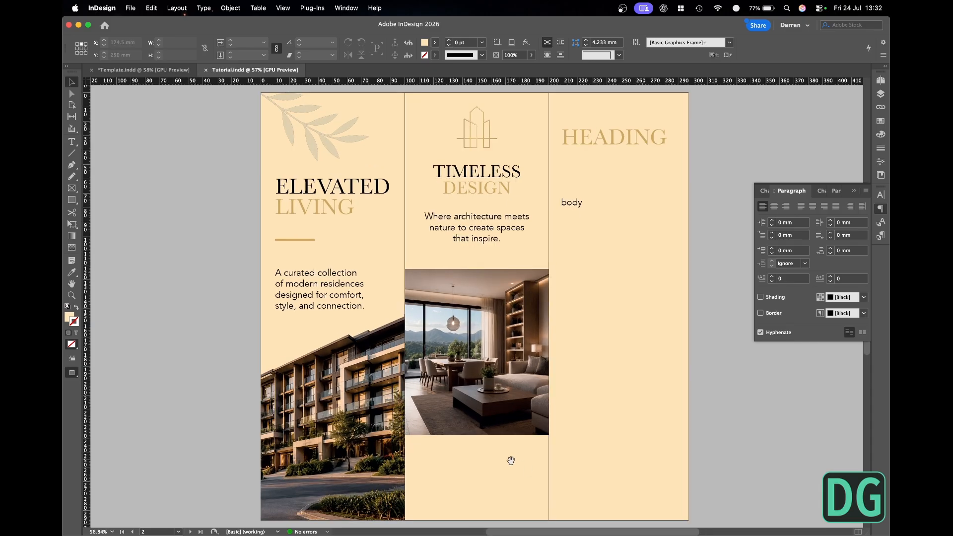
- Place the feature icon PSD files from the Icons folder in Finder onto the pasteboard below the middle panel
{"action": "scroll", "coordinate": [508, 455], "scroll_direction": "down", "scroll_amount": 2}
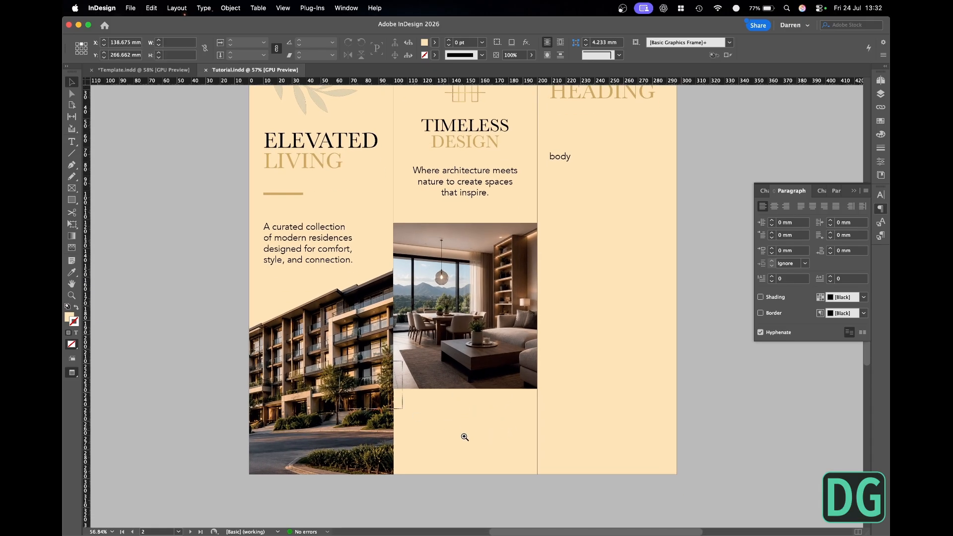
{"action": "left_click_drag", "start_coordinate": [340, 357], "coordinate": [591, 494]}
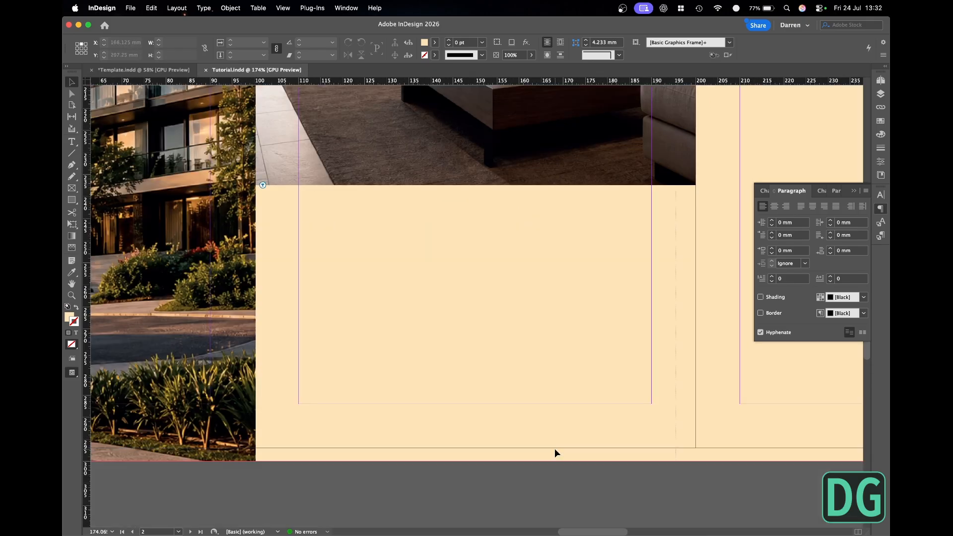
{"action": "key", "text": "super+Tab"}
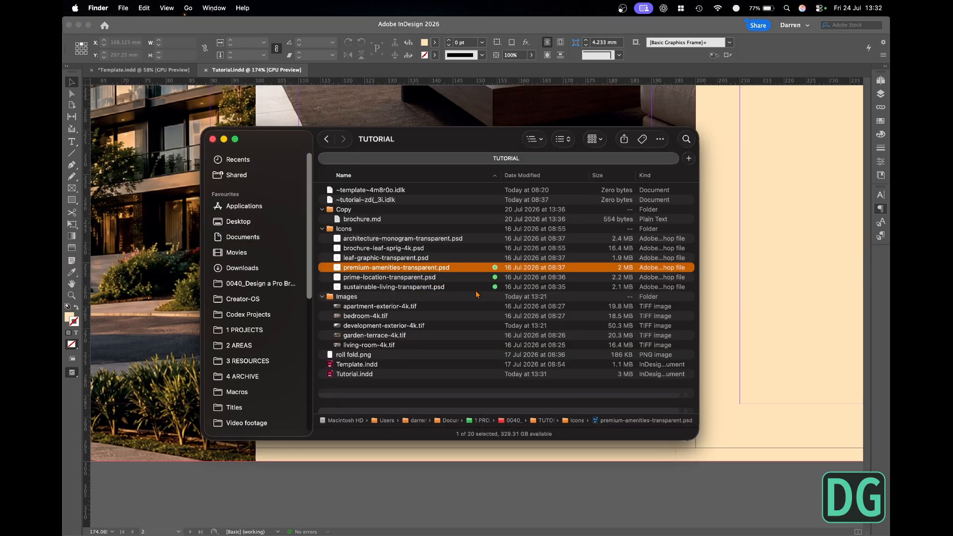
{"action": "left_click_drag", "start_coordinate": [476, 285], "coordinate": [395, 479]}
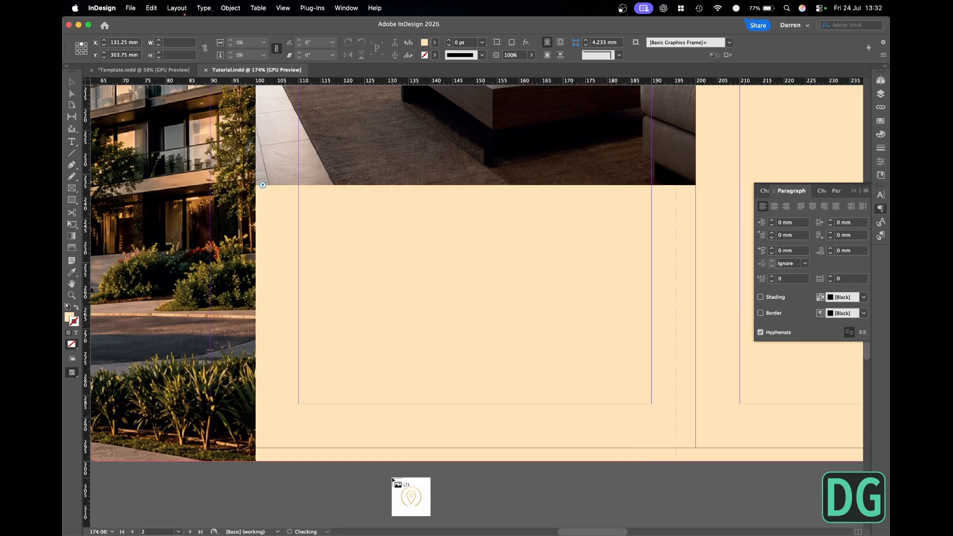
{"action": "left_click", "coordinate": [394, 479]}
- Scale the placed feature icons down from their top-left reference point to about 44.2 mm wide
{"action": "key", "text": "super+0"}
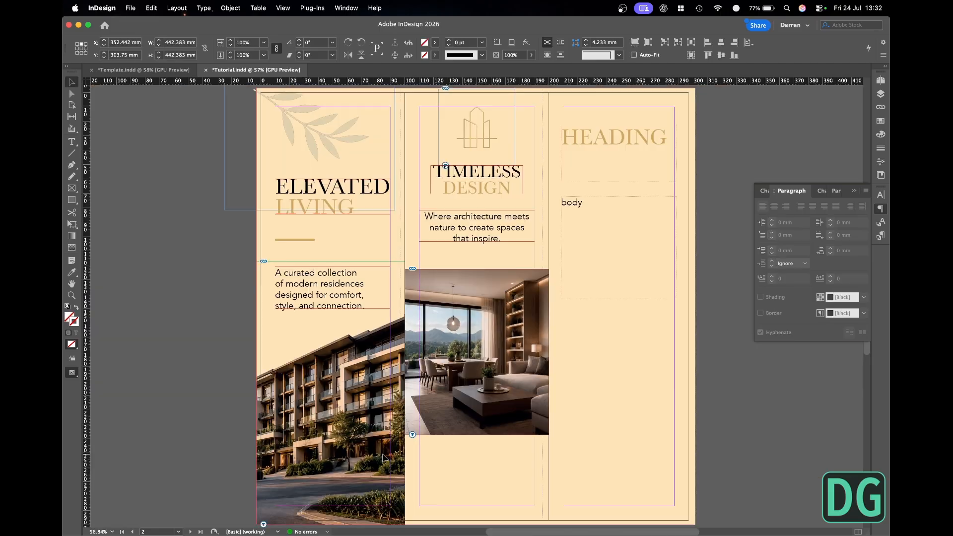
{"action": "scroll", "coordinate": [535, 363], "scroll_direction": "down", "scroll_amount": 5}
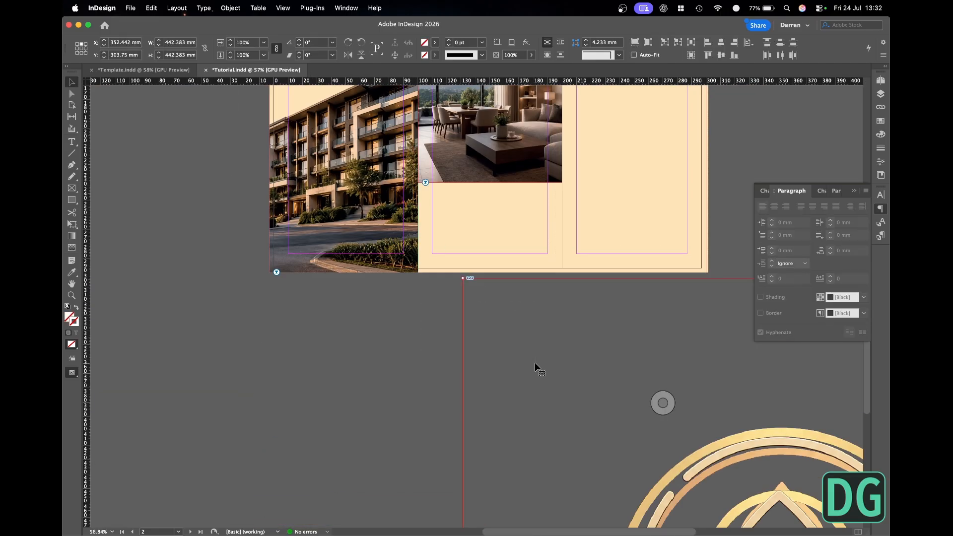
{"action": "left_click", "coordinate": [78, 49]}
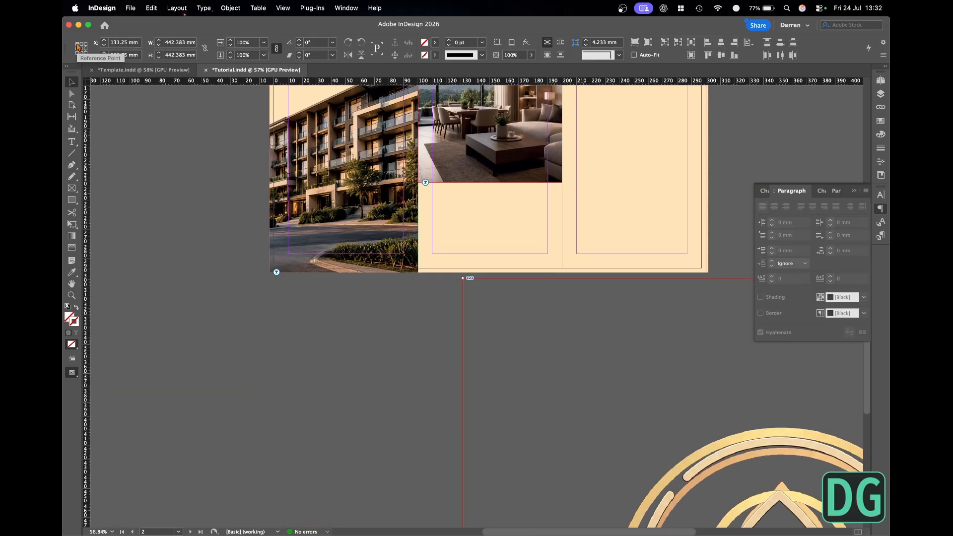
{"action": "left_click", "coordinate": [244, 42]}
{"action": "type", "text": "1"}
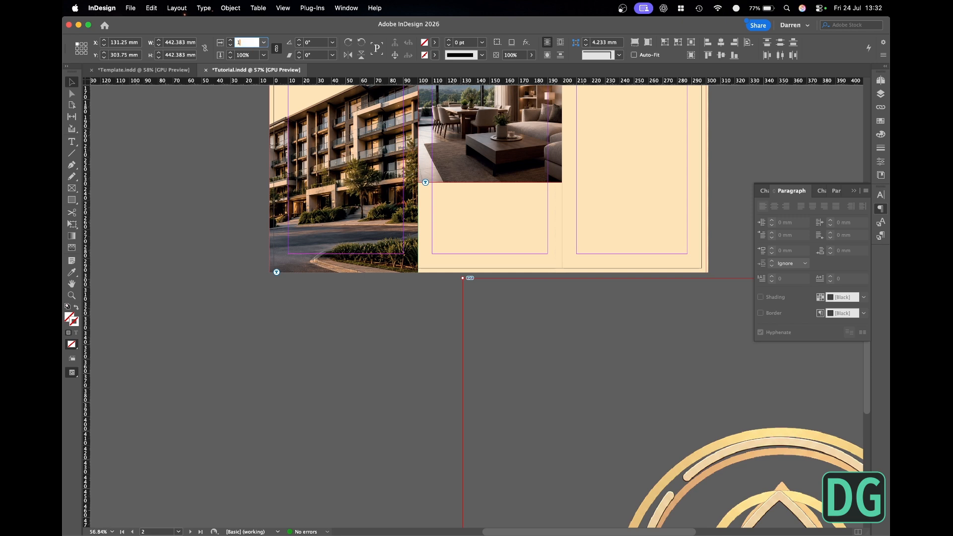
{"action": "key", "text": "Return"}
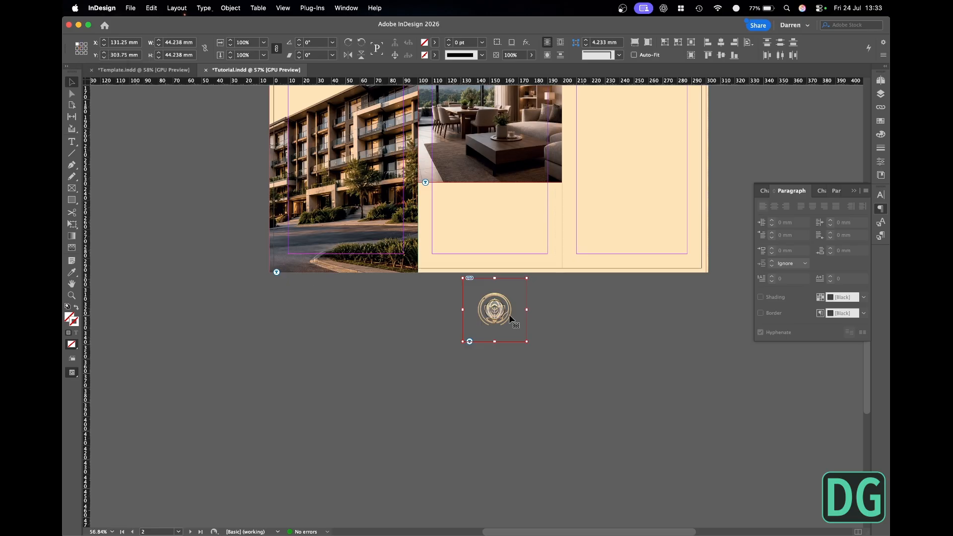
- Move the stacked icons into the middle panel below the living-room image, at about X 100.3 mm, Y 245.8 mm
{"action": "left_click_drag", "start_coordinate": [509, 319], "coordinate": [466, 235]}
{"action": "key", "text": "w"}
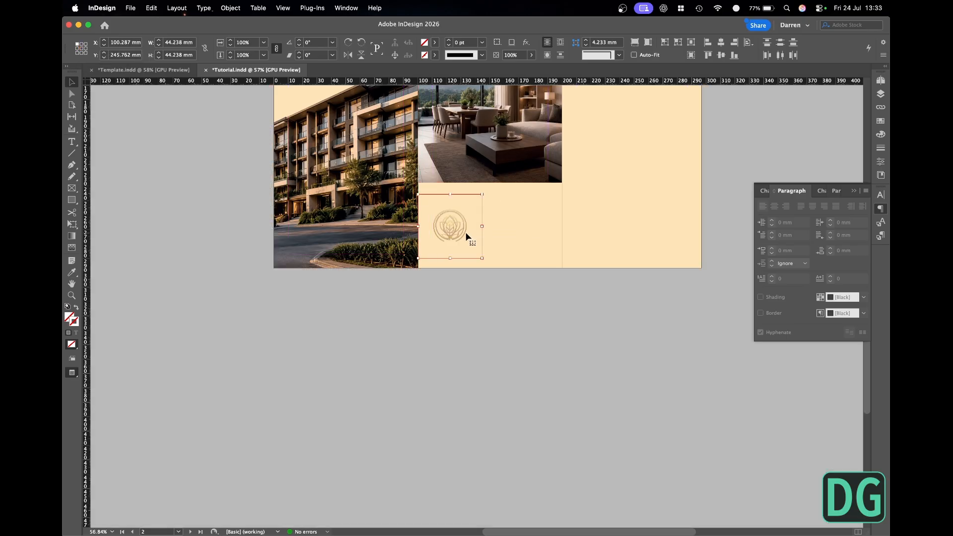
{"action": "scroll", "coordinate": [465, 234], "scroll_direction": "up", "scroll_amount": 5}
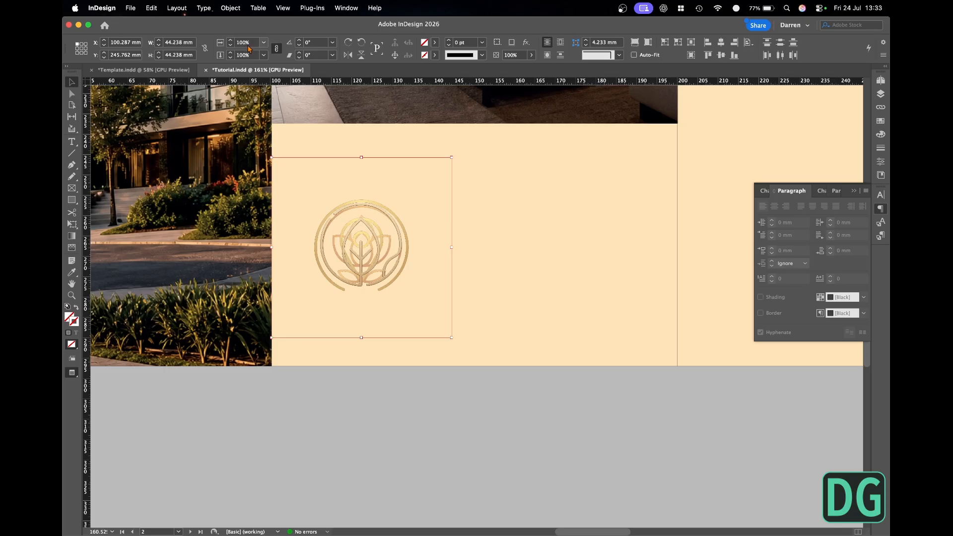
- Try scaling the stacked icons to 85% and spreading them apart across the middle panel
{"action": "left_click_drag", "start_coordinate": [253, 44], "coordinate": [210, 48]}
{"action": "type", "text": "85"}
{"action": "key", "text": "Return"}
{"action": "left_click_drag", "start_coordinate": [354, 274], "coordinate": [548, 274], "text": "alt"}
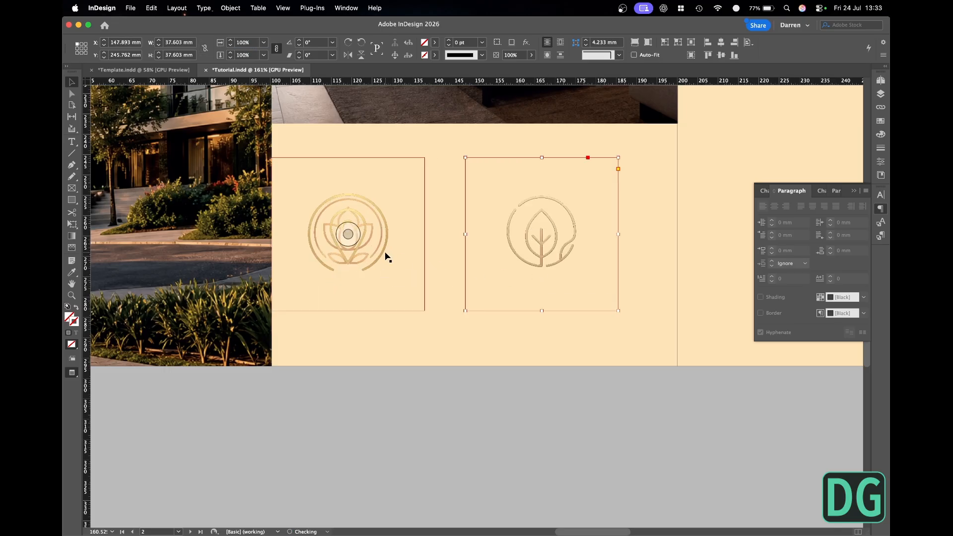
{"action": "left_click_drag", "start_coordinate": [387, 257], "coordinate": [454, 259]}
{"action": "key", "text": "w"}
{"action": "left_click", "coordinate": [515, 383]}
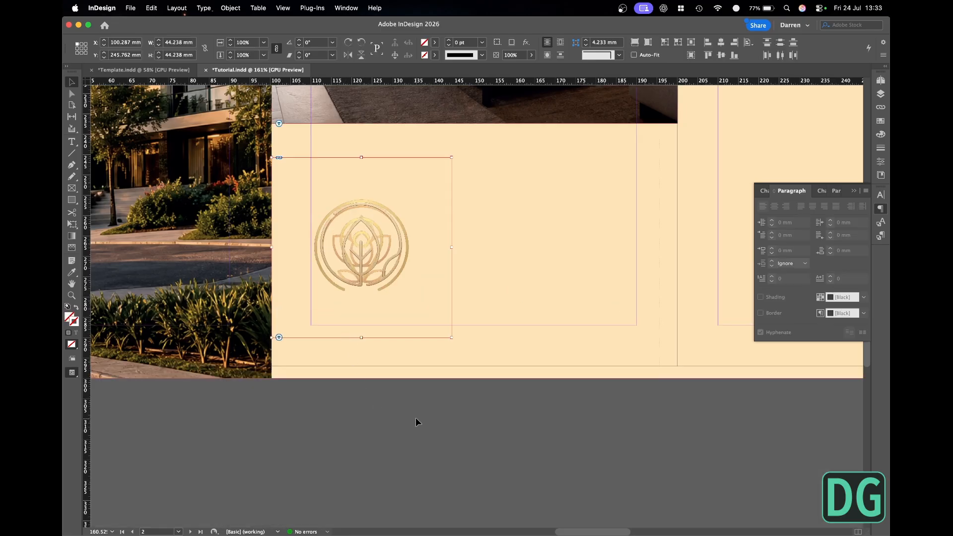
{"action": "left_click", "coordinate": [416, 418]}
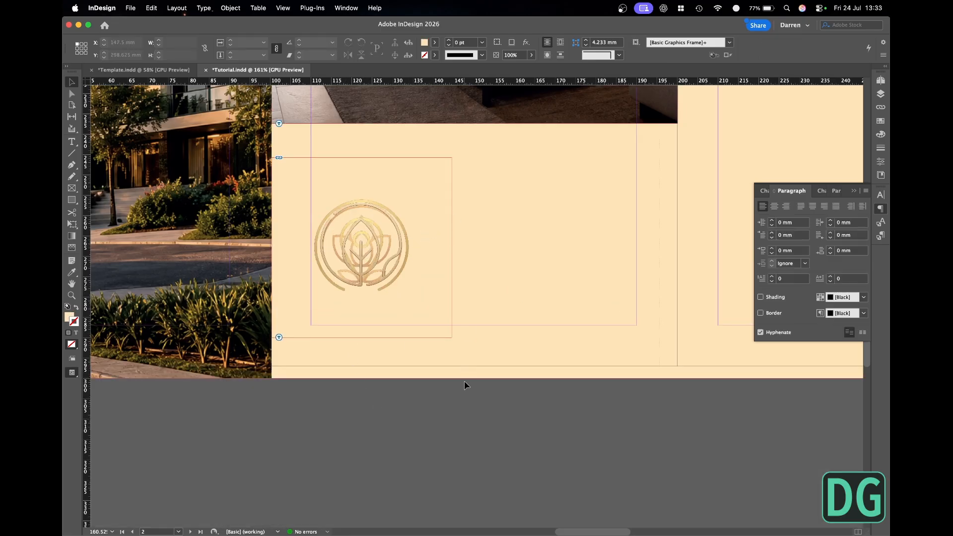
- Select all the stacked icons and scale them to 80%
{"action": "left_click_drag", "start_coordinate": [471, 403], "coordinate": [416, 266]}
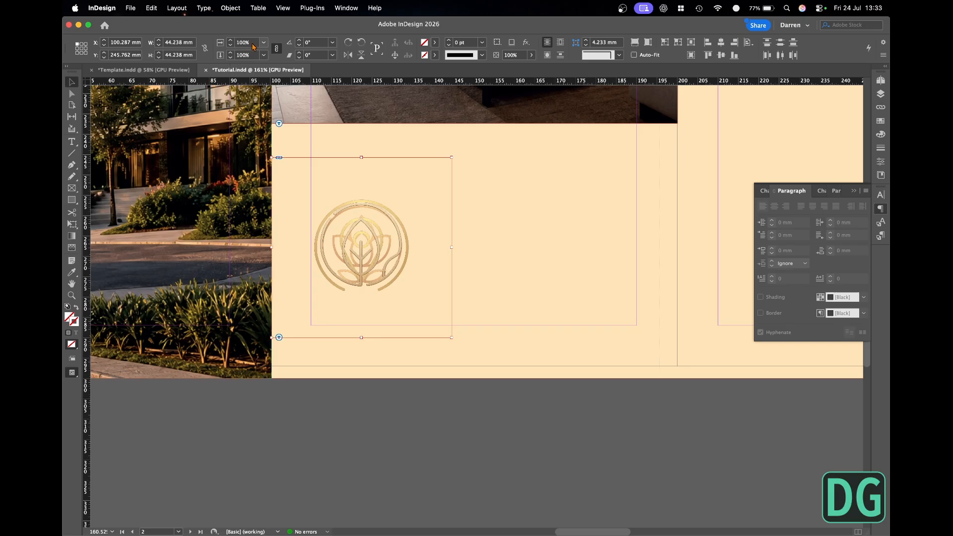
{"action": "left_click", "coordinate": [221, 44]}
{"action": "type", "text": "80"}
{"action": "key", "text": "Return"}
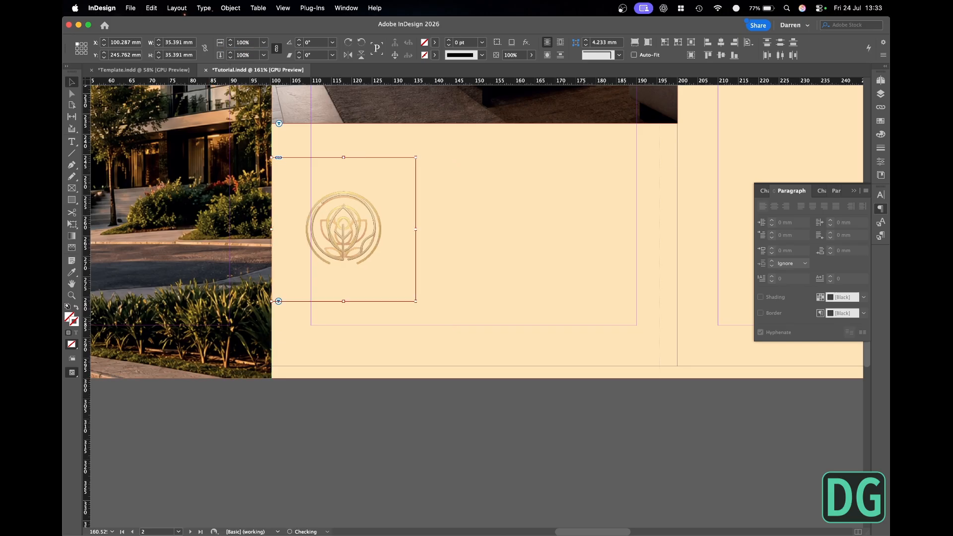
- Spread the icons into a row, with the lotus at the left margin, the leaf in the middle and the location pin at the right margin
{"action": "left_click", "coordinate": [392, 421]}
{"action": "left_click_drag", "start_coordinate": [373, 253], "coordinate": [457, 258]}
{"action": "key", "text": "super+z"}
{"action": "left_click_drag", "start_coordinate": [380, 248], "coordinate": [511, 254]}
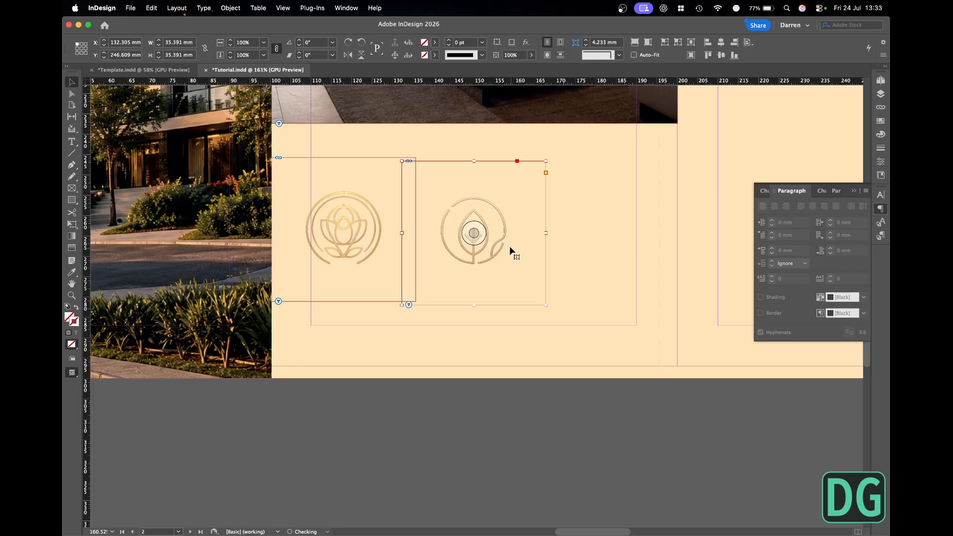
{"action": "left_click_drag", "start_coordinate": [373, 248], "coordinate": [612, 242]}
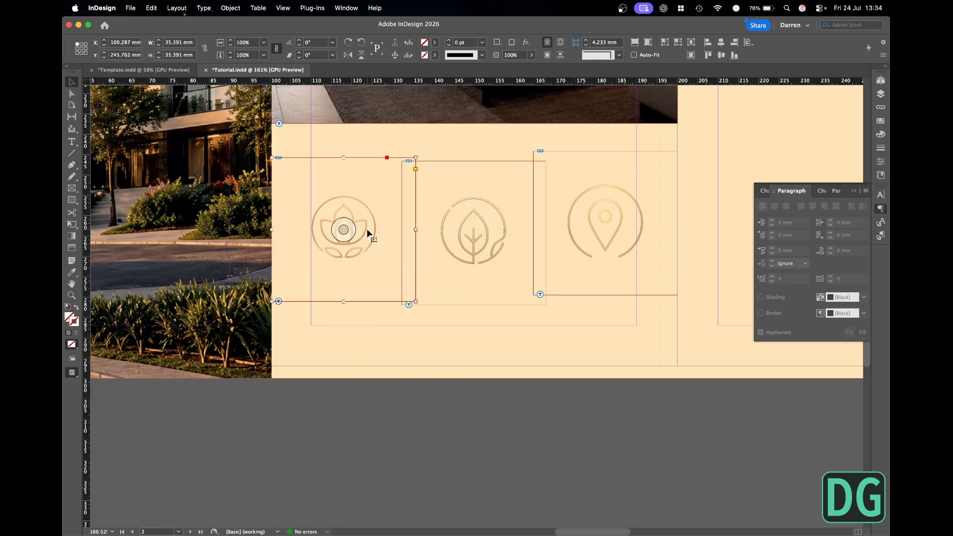
- Add horizontal guides along the top and bottom edges of the lotus icon
{"action": "left_click", "coordinate": [503, 226]}
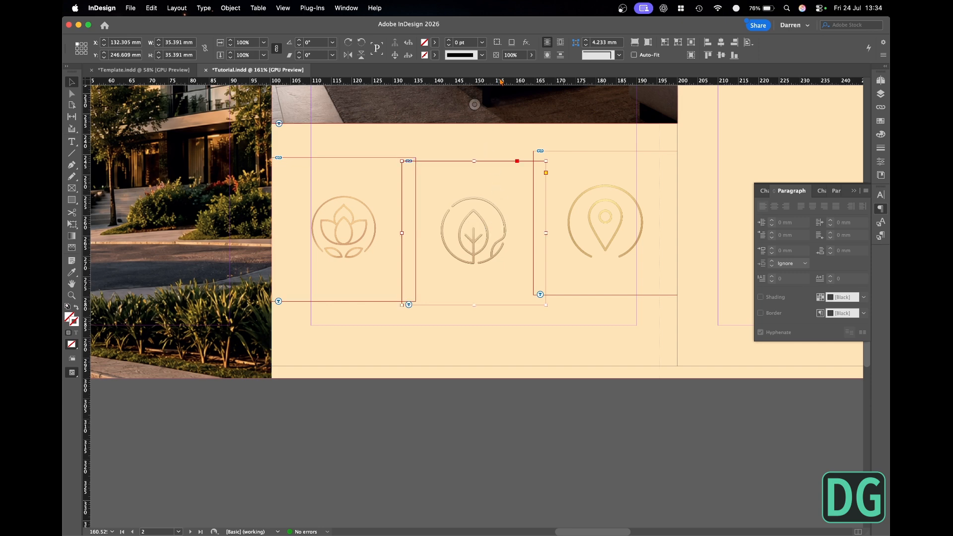
{"action": "left_click_drag", "start_coordinate": [500, 81], "coordinate": [494, 197]}
{"action": "left_click_drag", "start_coordinate": [506, 81], "coordinate": [517, 258]}
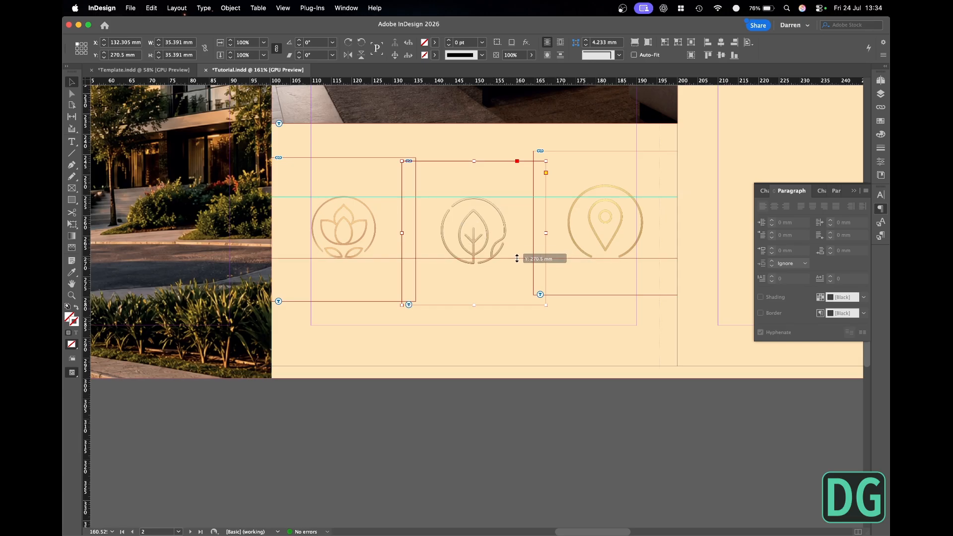
- Scale and reposition the leaf and location-pin icons to fit between the two guides, and preview the page
{"action": "left_click", "coordinate": [474, 233]}
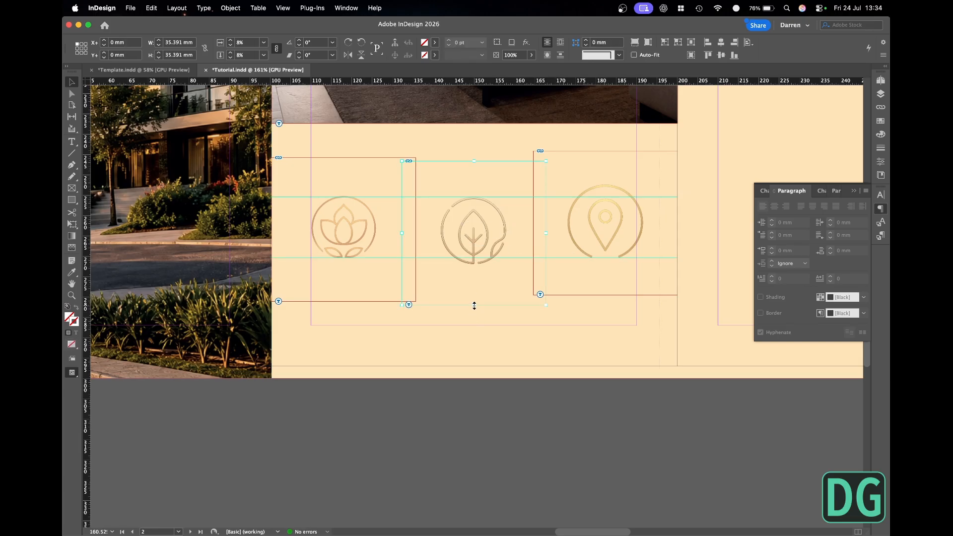
{"action": "left_click_drag", "start_coordinate": [474, 305], "coordinate": [473, 297]}
{"action": "left_click_drag", "start_coordinate": [606, 232], "coordinate": [605, 243]}
{"action": "left_click_drag", "start_coordinate": [607, 306], "coordinate": [607, 292]}
{"action": "key", "text": "w"}
{"action": "left_click", "coordinate": [632, 392]}
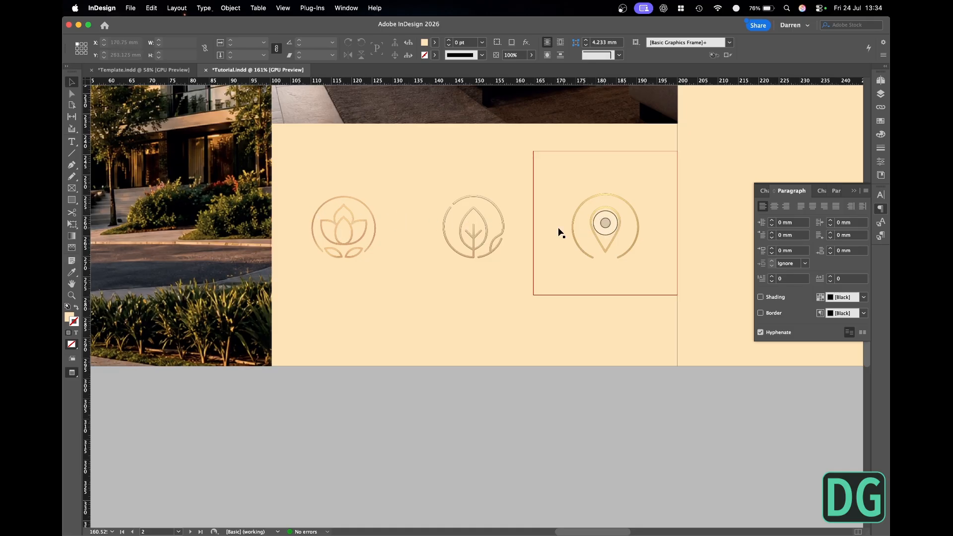
- Fine-tune the location-pin icon's artwork size so it matches the height between the guides
{"action": "key", "text": "w"}
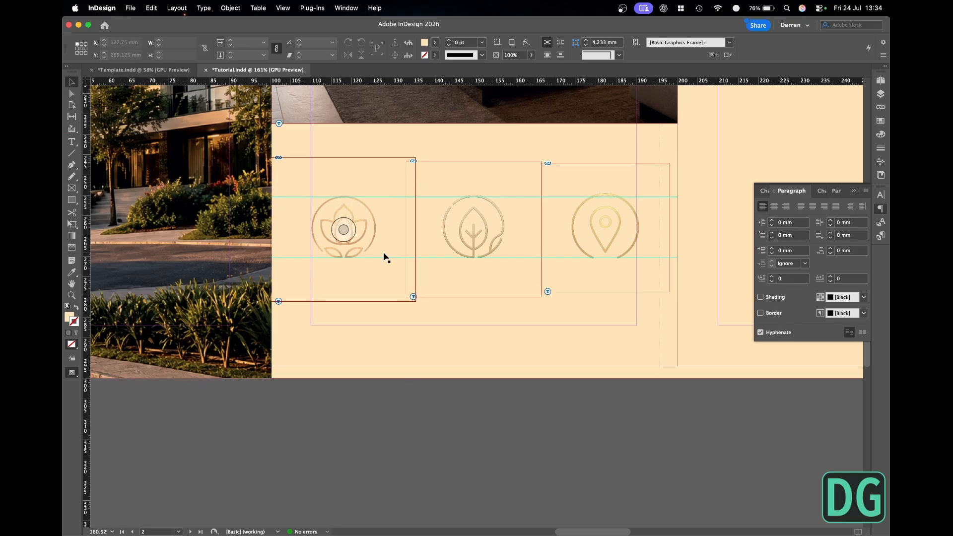
{"action": "left_click", "coordinate": [604, 226]}
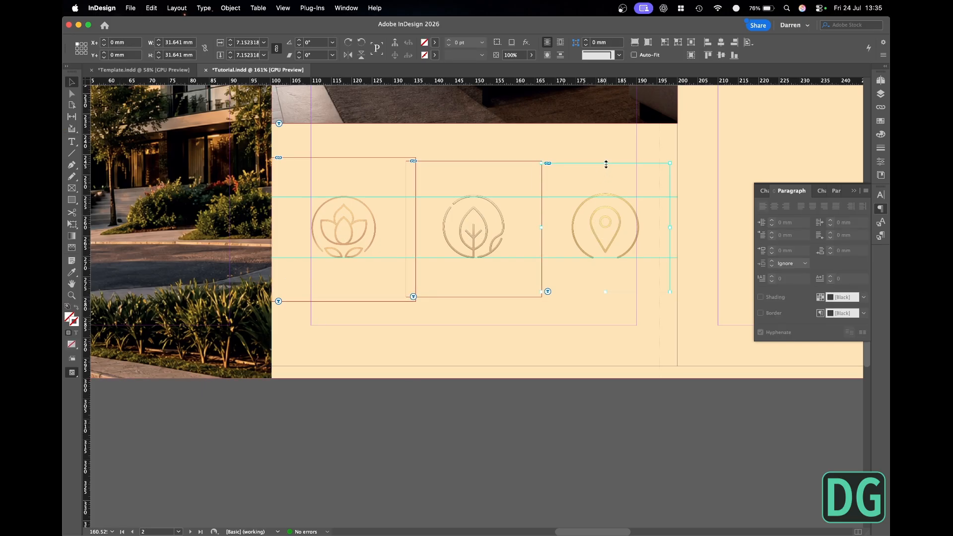
{"action": "left_click", "coordinate": [511, 423]}
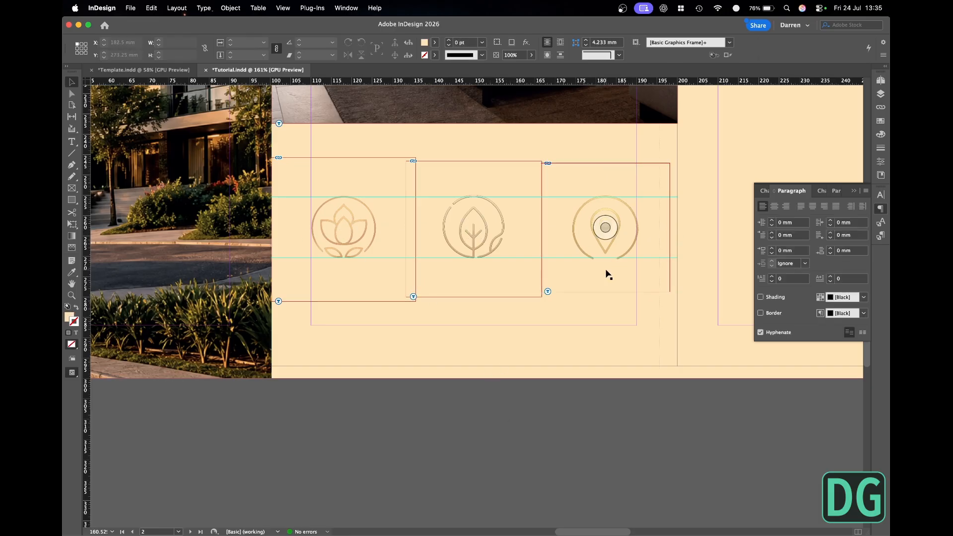
- Draw a rectangle about 15.75 mm by 15 mm over the lotus icon, between the two guides
{"action": "left_click", "coordinate": [71, 200]}
{"action": "left_click_drag", "start_coordinate": [312, 197], "coordinate": [376, 259]}
{"action": "key", "text": "v"}
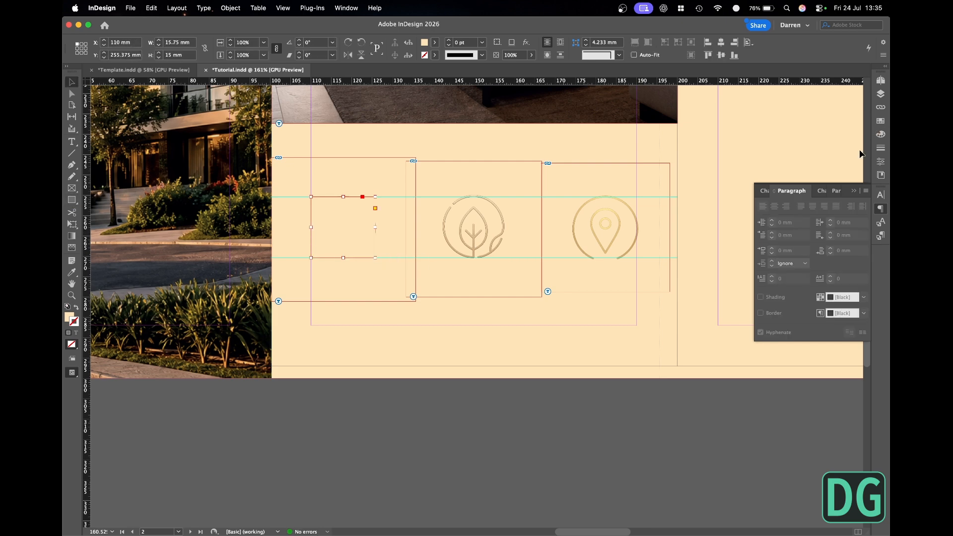
- Fill the rectangle over the lotus icon with Black and set its opacity to 40%
{"action": "left_click", "coordinate": [77, 308]}
{"action": "left_click", "coordinate": [77, 308]}
{"action": "left_click", "coordinate": [881, 121]}
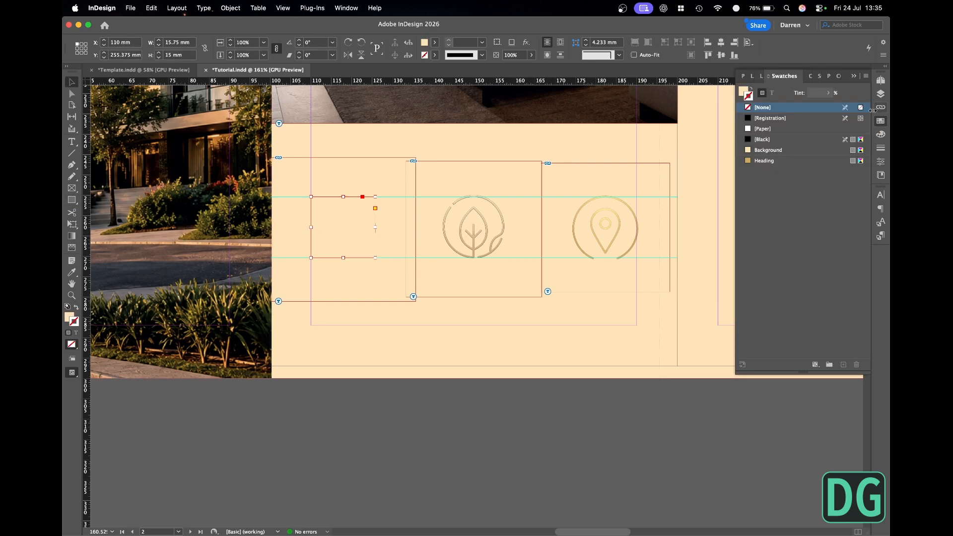
{"action": "left_click", "coordinate": [763, 140]}
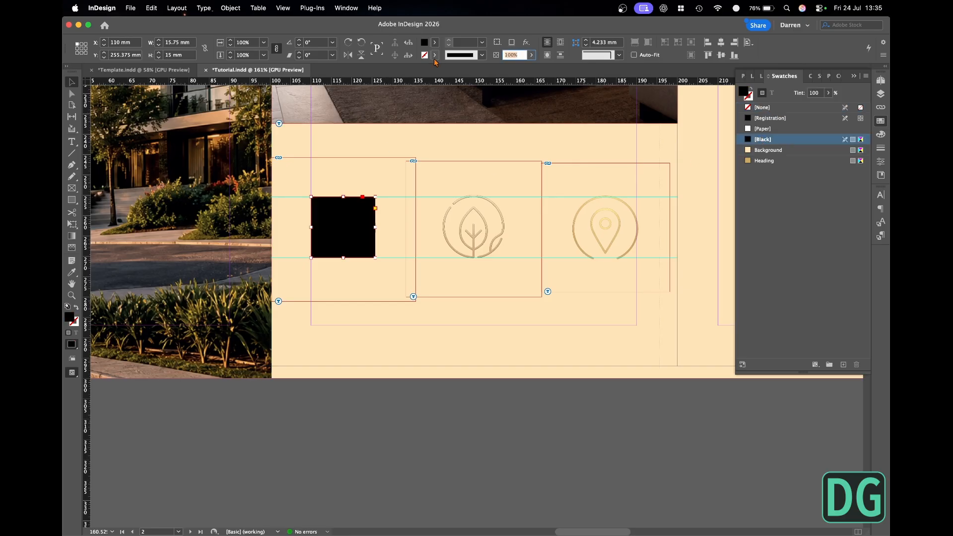
{"action": "type", "text": "40"}
{"action": "key", "text": "Return"}
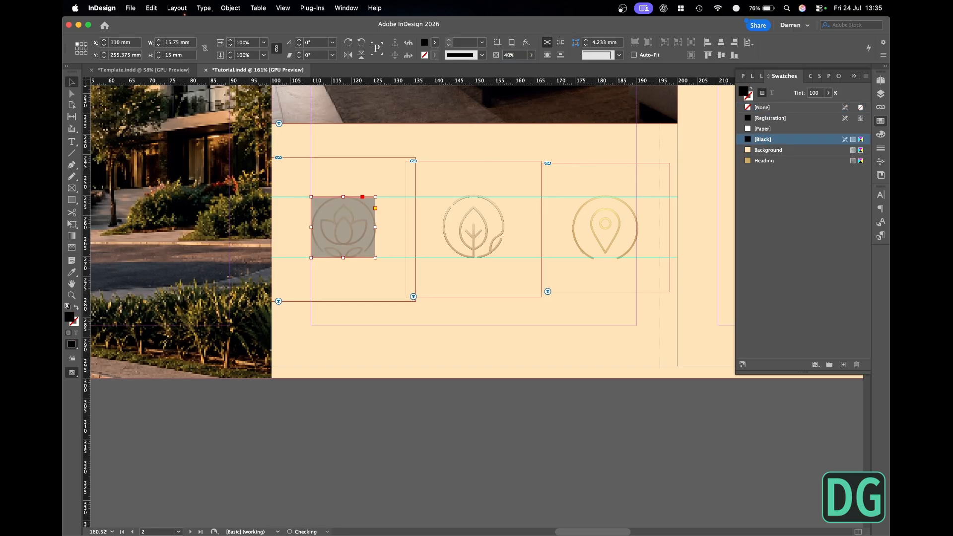
- Duplicate the rectangle over the leaf and location-pin icons and distribute all three evenly by horizontal centers, aligned to the selection
{"action": "left_click", "coordinate": [359, 237]}
{"action": "left_click_drag", "start_coordinate": [361, 235], "coordinate": [621, 235]}
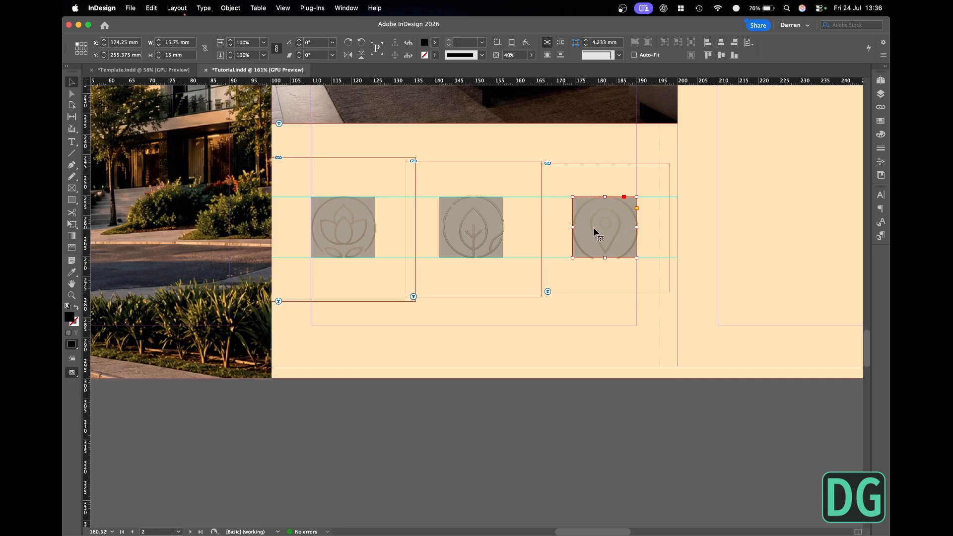
{"action": "left_click", "coordinate": [488, 228], "text": "shift"}
{"action": "left_click", "coordinate": [364, 227], "text": "shift"}
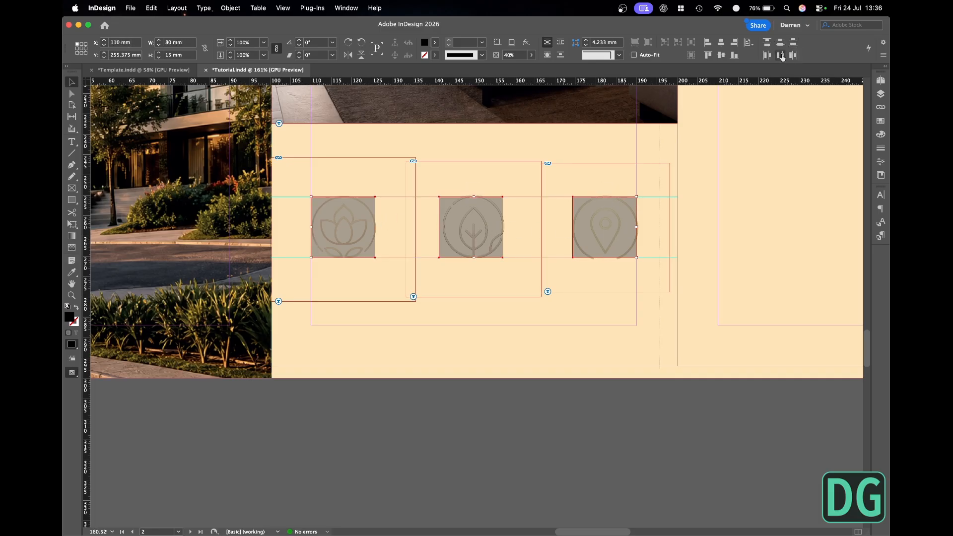
{"action": "left_click", "coordinate": [781, 55]}
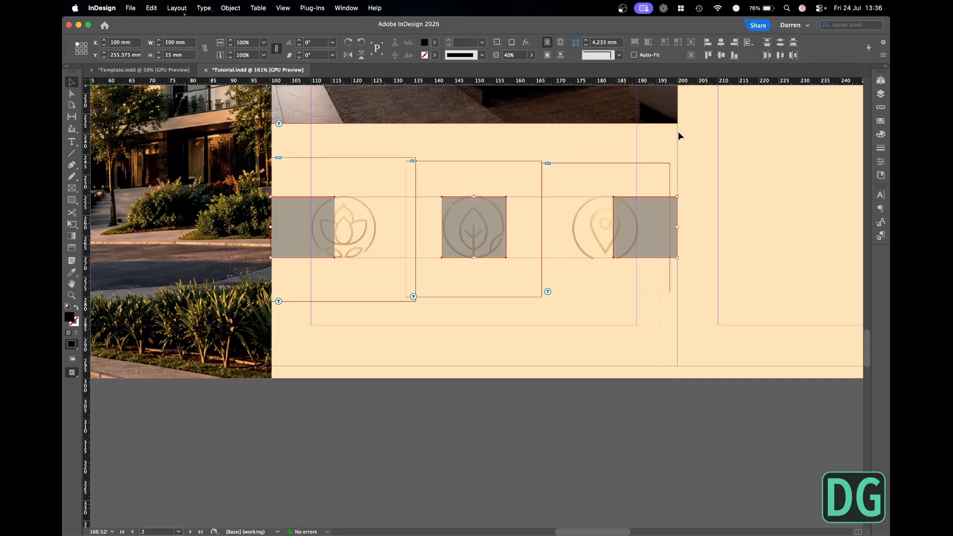
{"action": "key", "text": "super+z"}
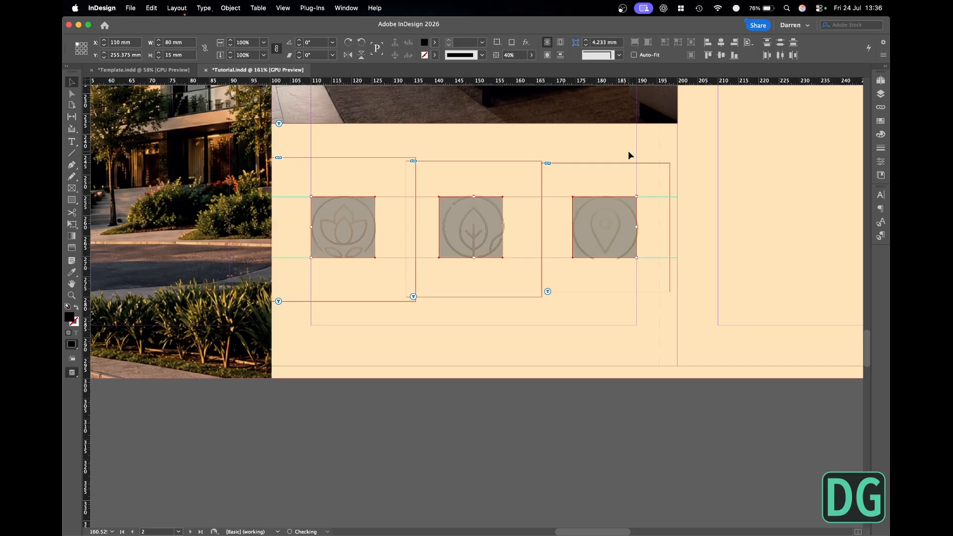
{"action": "left_click", "coordinate": [748, 43]}
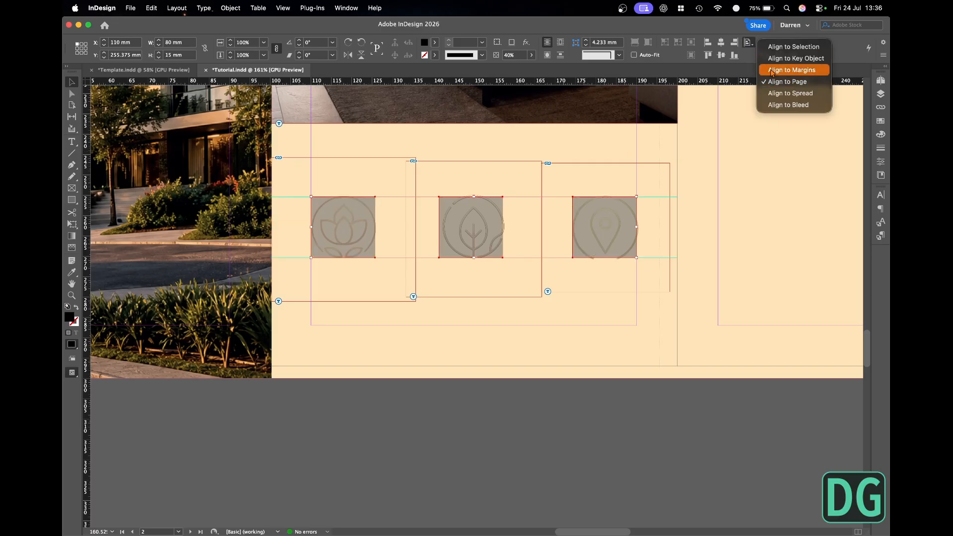
{"action": "left_click", "coordinate": [793, 47]}
{"action": "left_click", "coordinate": [781, 56]}
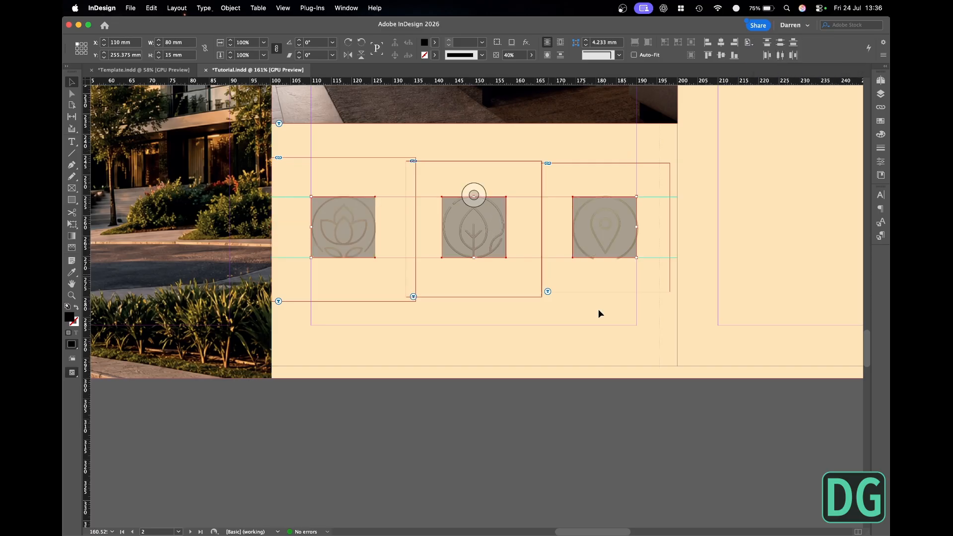
{"action": "left_click", "coordinate": [628, 400]}
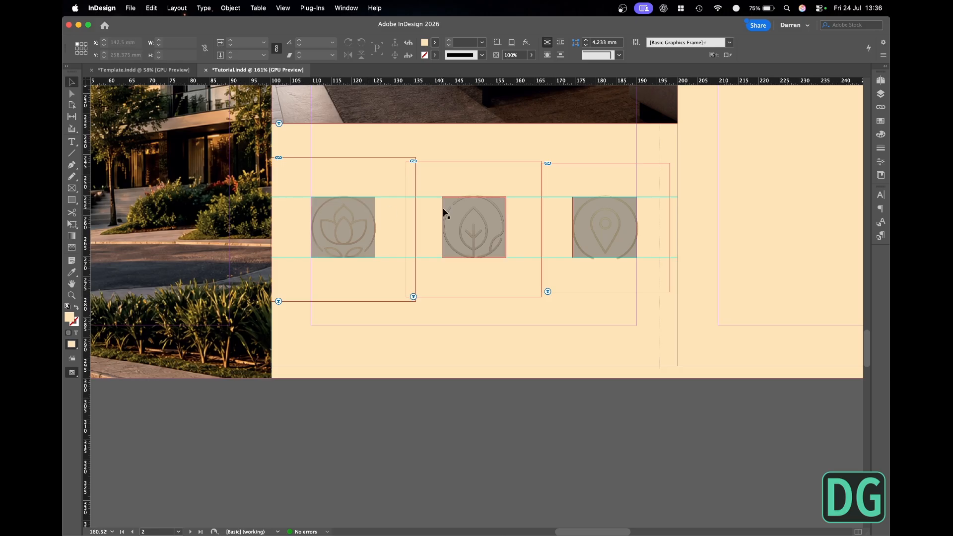
- Delete the three spacing rectangles over the icons and preview the whole page
{"action": "left_click", "coordinate": [597, 221]}
{"action": "left_click", "coordinate": [475, 217], "text": "shift"}
{"action": "left_click", "coordinate": [348, 210], "text": "shift"}
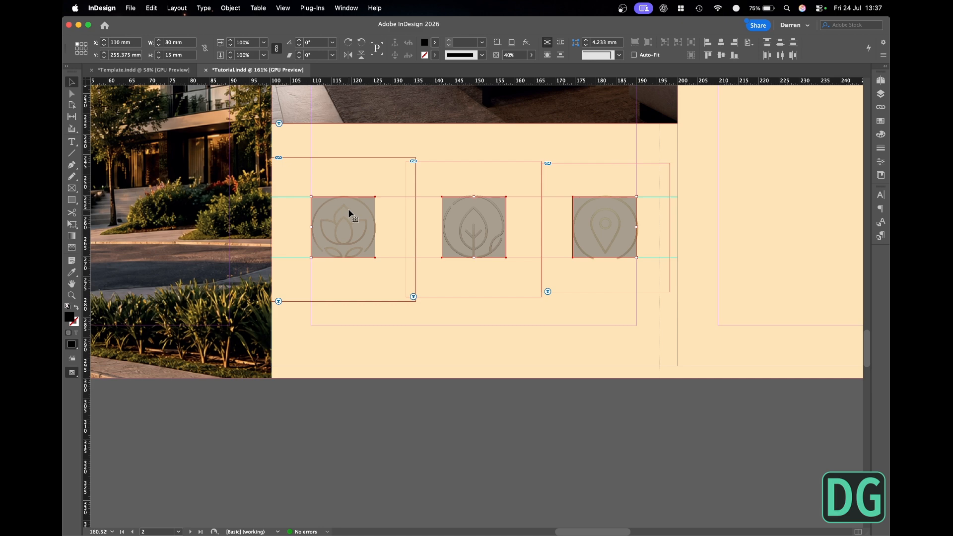
{"action": "key", "text": "Delete"}
{"action": "key", "text": "w"}
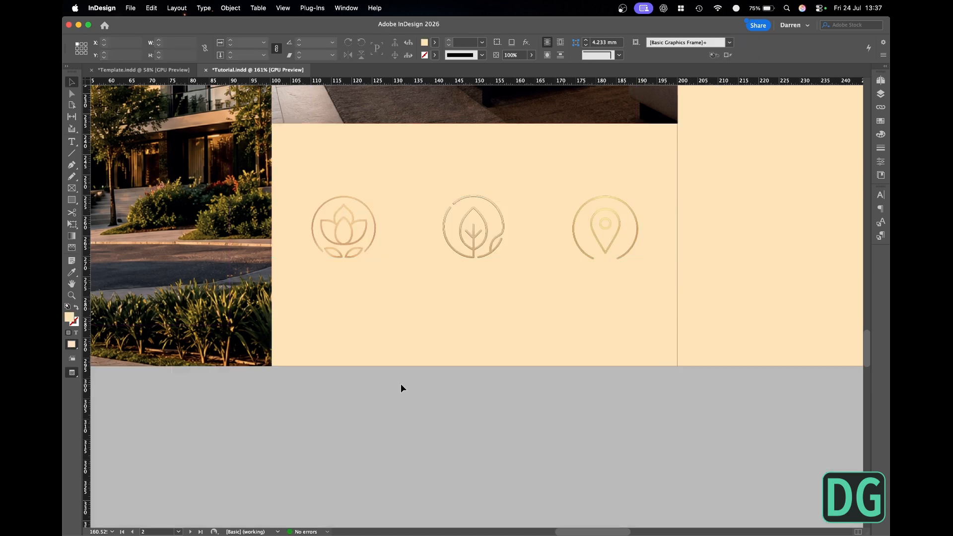
{"action": "key", "text": "super+0"}
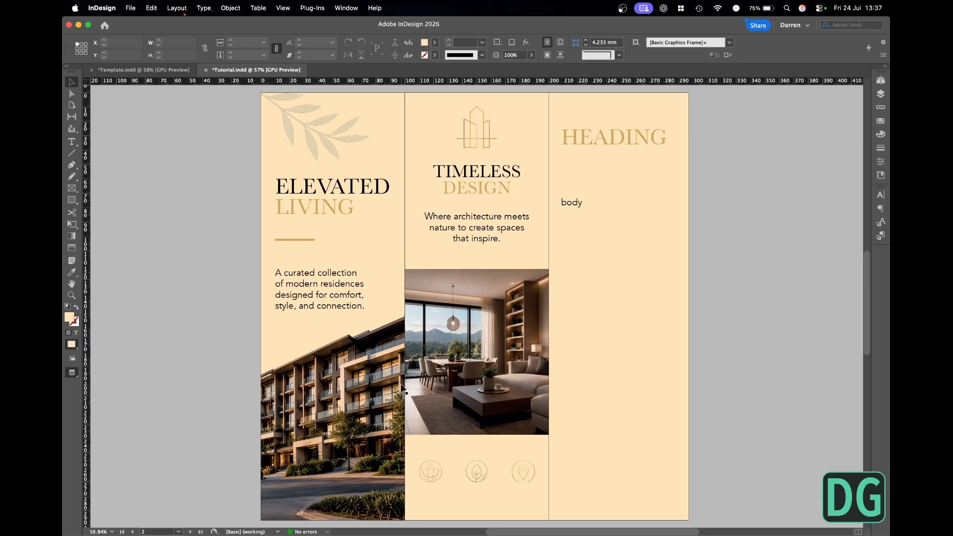
- Duplicate the gold rule from the first panel into the icon row between the leaf and location-pin icons
{"action": "scroll", "coordinate": [402, 390], "scroll_direction": "down", "scroll_amount": 5}
{"action": "scroll", "coordinate": [402, 390], "scroll_direction": "right", "scroll_amount": 2}
{"action": "key", "text": "w"}
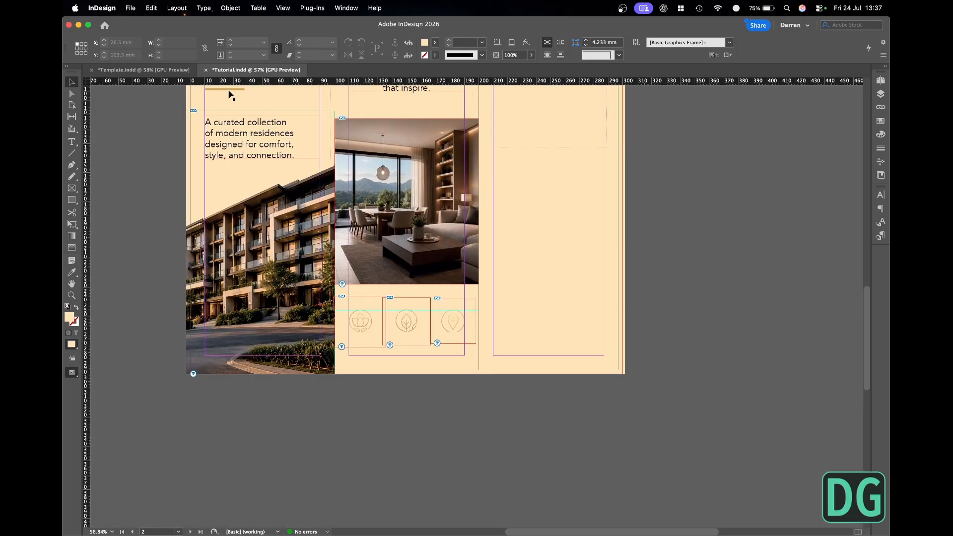
{"action": "mouse_move", "coordinate": [230, 91]}
{"action": "left_mouse_down"}
{"action": "mouse_move", "coordinate": [348, 204]}
{"action": "mouse_move", "coordinate": [407, 323]}
{"action": "mouse_move", "coordinate": [434, 325]}
{"action": "left_mouse_up"}
{"action": "scroll", "coordinate": [382, 347], "scroll_direction": "up", "scroll_amount": 5}
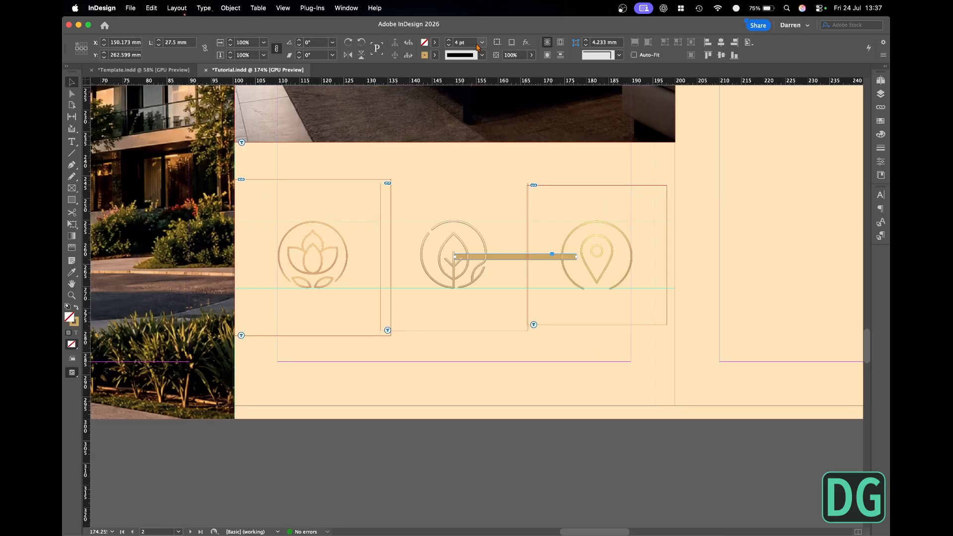
- Set the horizontal gold rule's stroke weight to 2 pt and rotate it 90° clockwise
{"action": "left_click_drag", "start_coordinate": [468, 44], "coordinate": [412, 51]}
{"action": "type", "text": "2"}
{"action": "key", "text": "Return"}
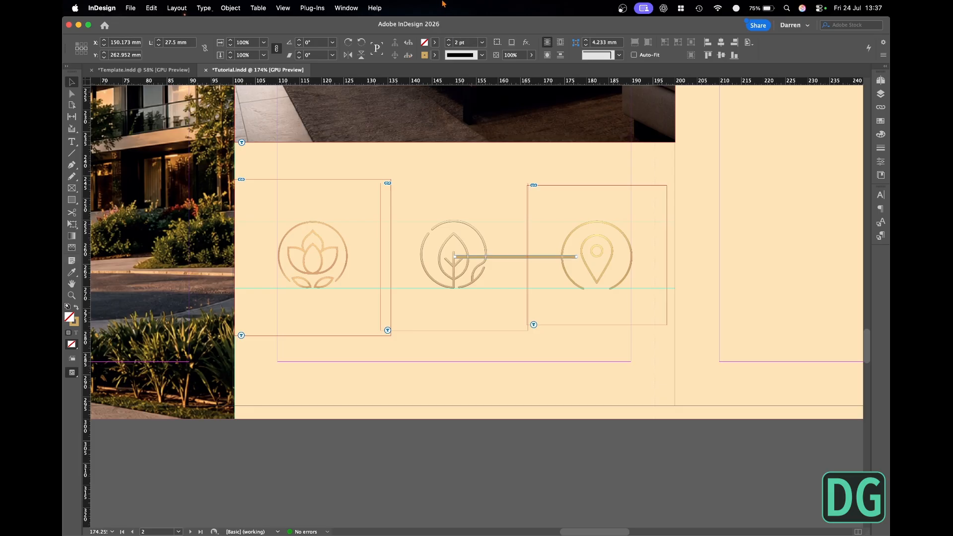
{"action": "left_click", "coordinate": [348, 42]}
- Place the vertical gold rule between the lotus and leaf icons, with a matching one between the leaf and location-pin icons
{"action": "left_click_drag", "start_coordinate": [528, 255], "coordinate": [382, 268]}
{"action": "left_click", "coordinate": [585, 421]}
{"action": "key", "text": "w"}
{"action": "scroll", "coordinate": [585, 422], "scroll_direction": "down", "scroll_amount": 5}
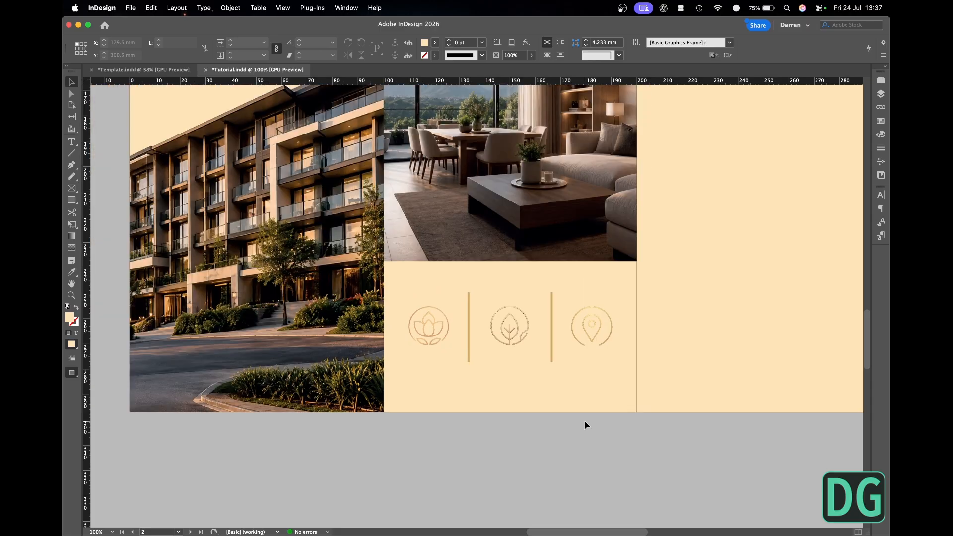
- Lock the Images and Copy layers, leaving the Graphics layer editable
{"action": "scroll", "coordinate": [585, 422], "scroll_direction": "up", "scroll_amount": 5}
{"action": "key", "text": "w"}
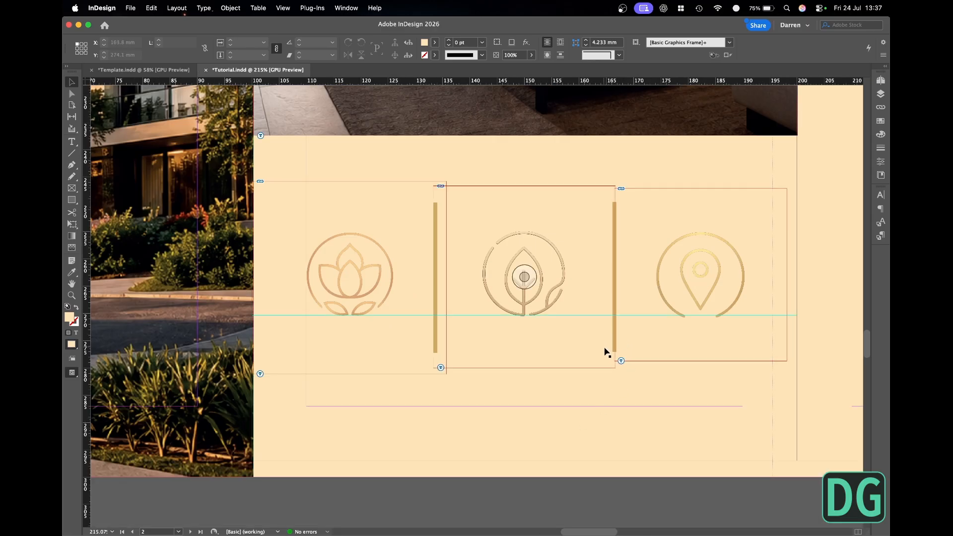
{"action": "left_click", "coordinate": [614, 347]}
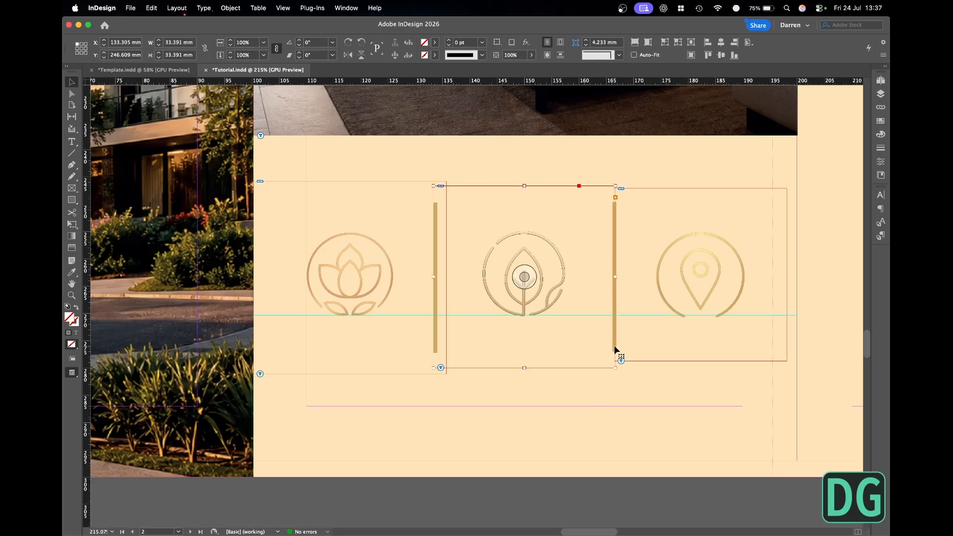
{"action": "left_click", "coordinate": [628, 385]}
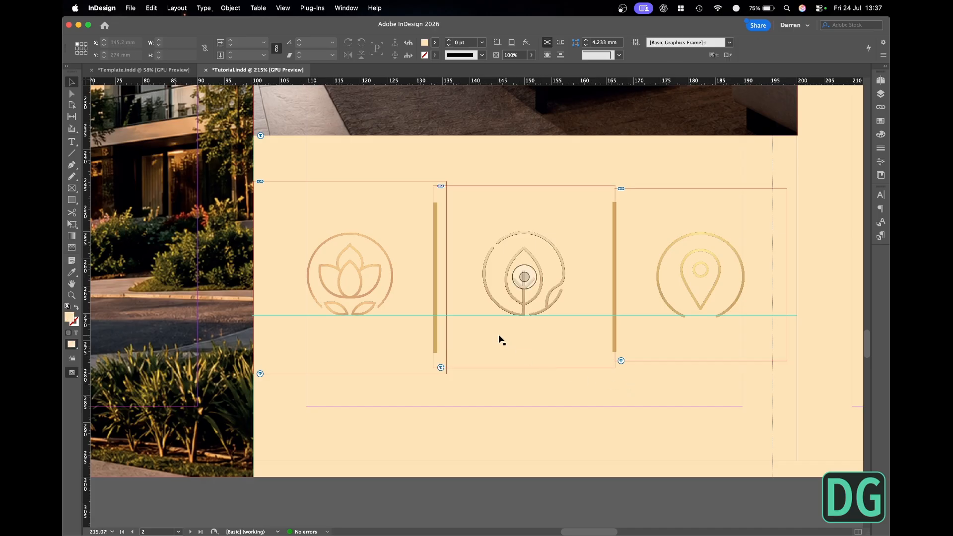
{"action": "key", "text": "w"}
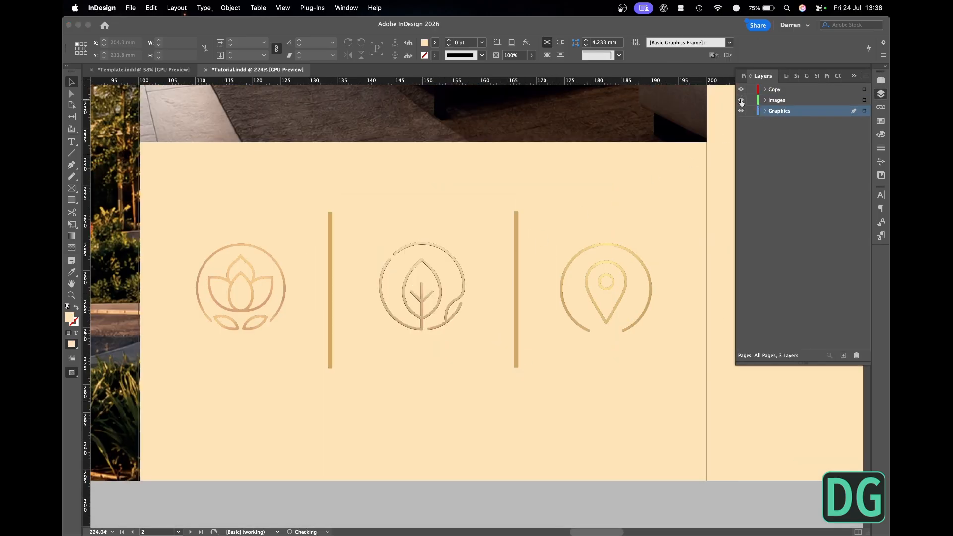
{"action": "left_click", "coordinate": [741, 101]}
{"action": "left_click", "coordinate": [741, 101]}
{"action": "left_click", "coordinate": [751, 100]}
{"action": "left_click", "coordinate": [751, 90]}
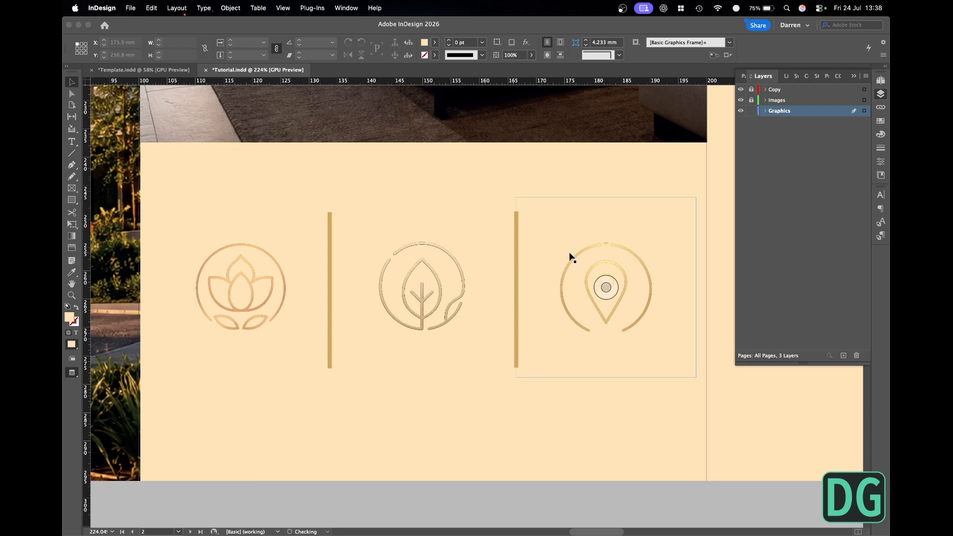
{"action": "key", "text": "w"}
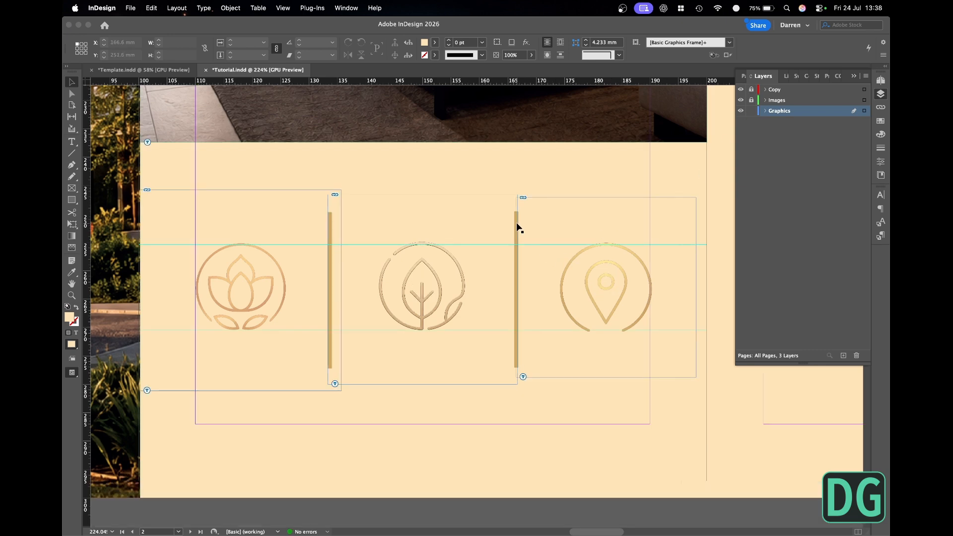
{"action": "left_click", "coordinate": [282, 359]}
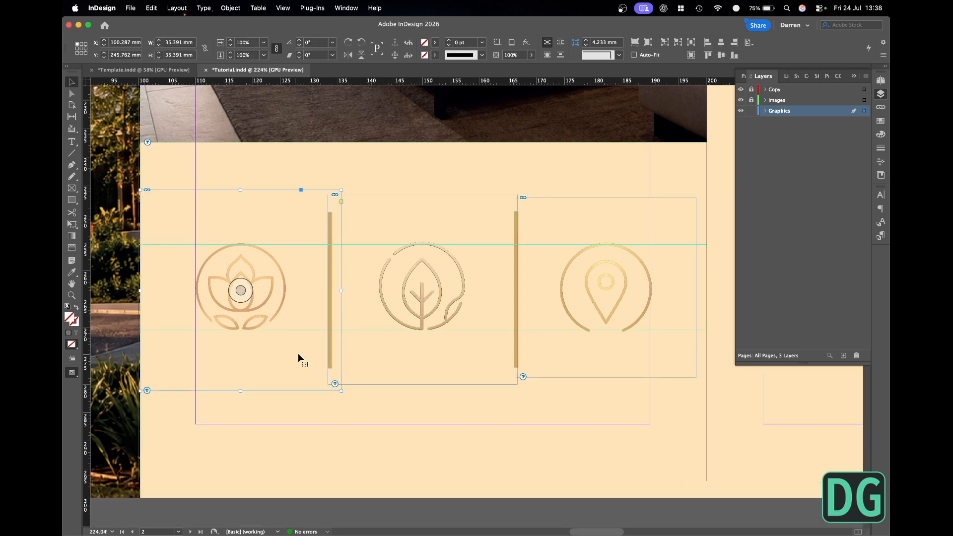
{"action": "left_click", "coordinate": [403, 354], "text": "shift"}
{"action": "left_click", "coordinate": [550, 359], "text": "shift"}
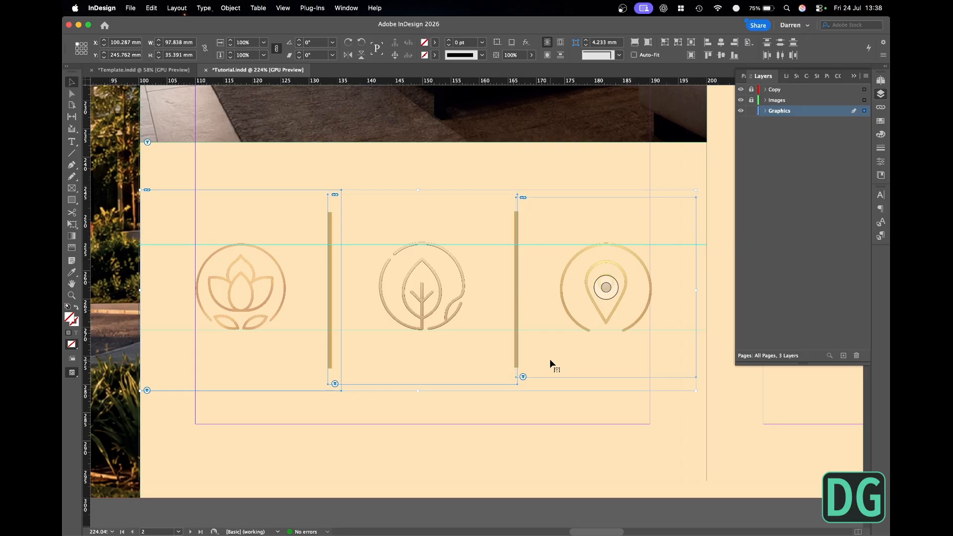
{"action": "key", "text": "super+shift+a"}
{"action": "key", "text": "w"}
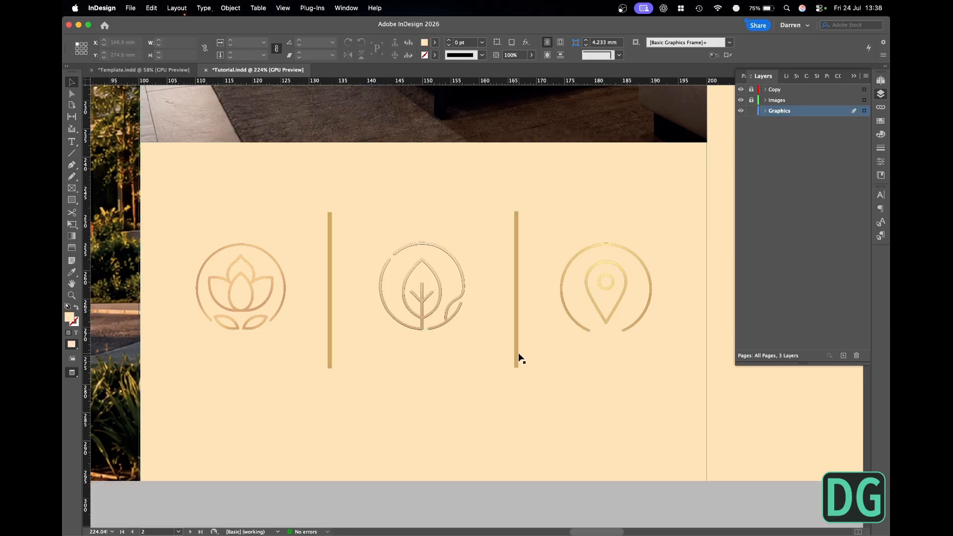
- Nudge both vertical gold dividers one increment to the left
{"action": "scroll", "coordinate": [520, 358], "scroll_direction": "down", "scroll_amount": 3}
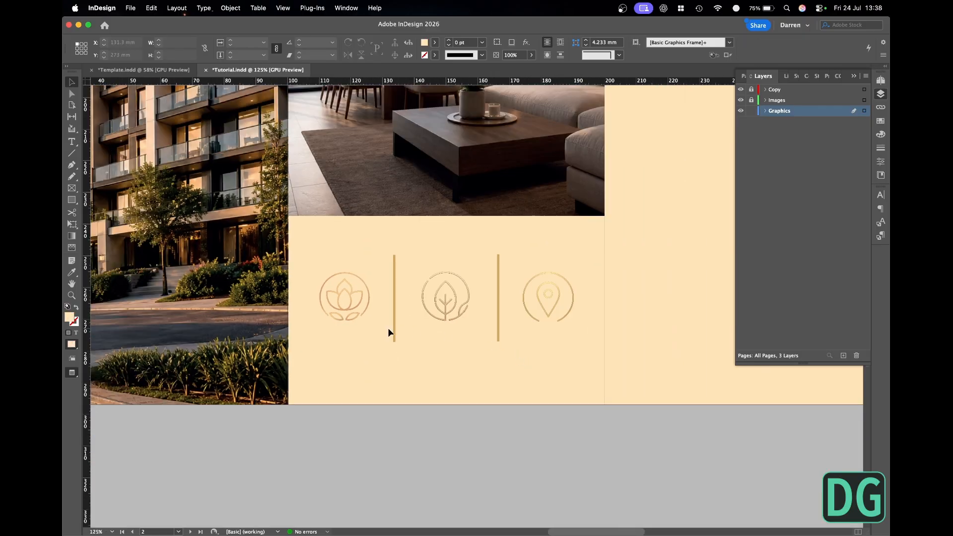
{"action": "left_click", "coordinate": [393, 331]}
{"action": "key", "text": "Left"}
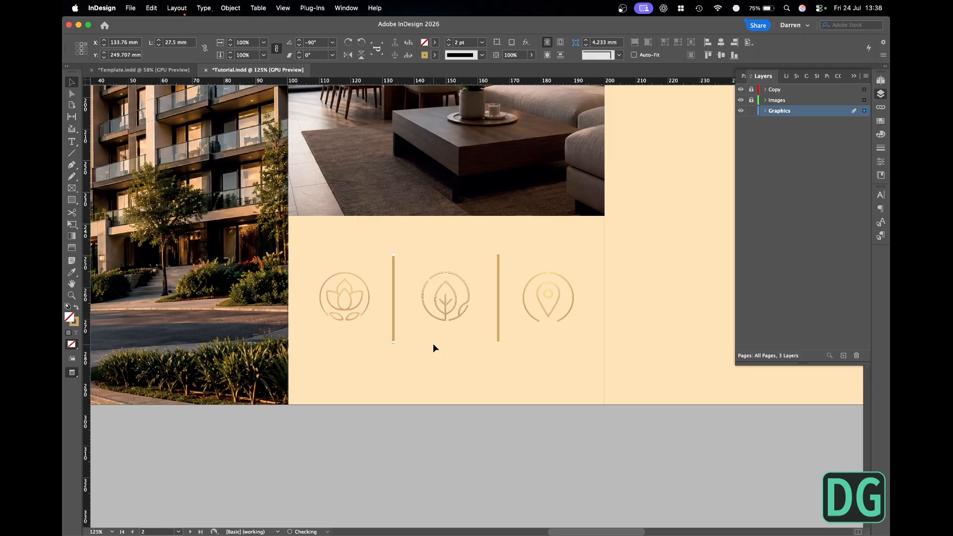
{"action": "left_click", "coordinate": [499, 335]}
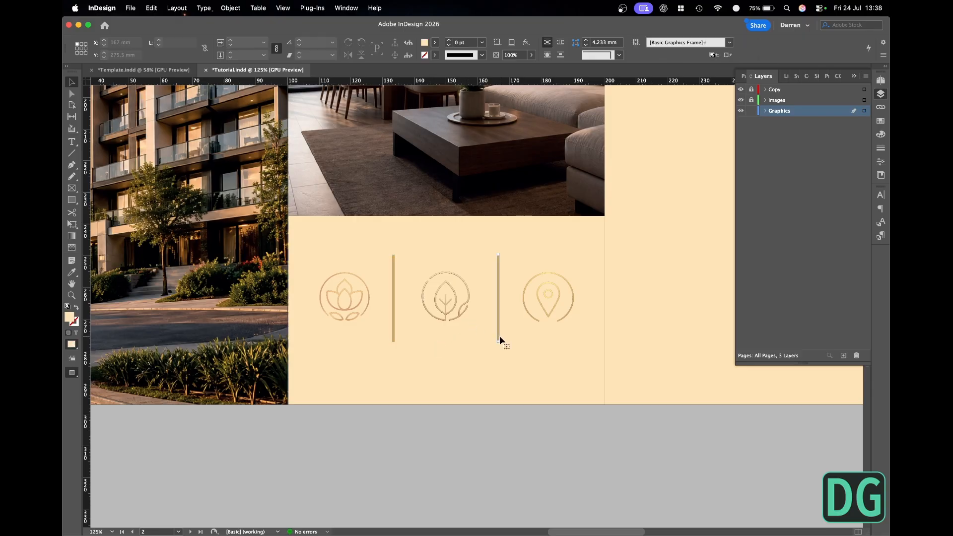
{"action": "key", "text": "Left"}
{"action": "left_click", "coordinate": [541, 415]}
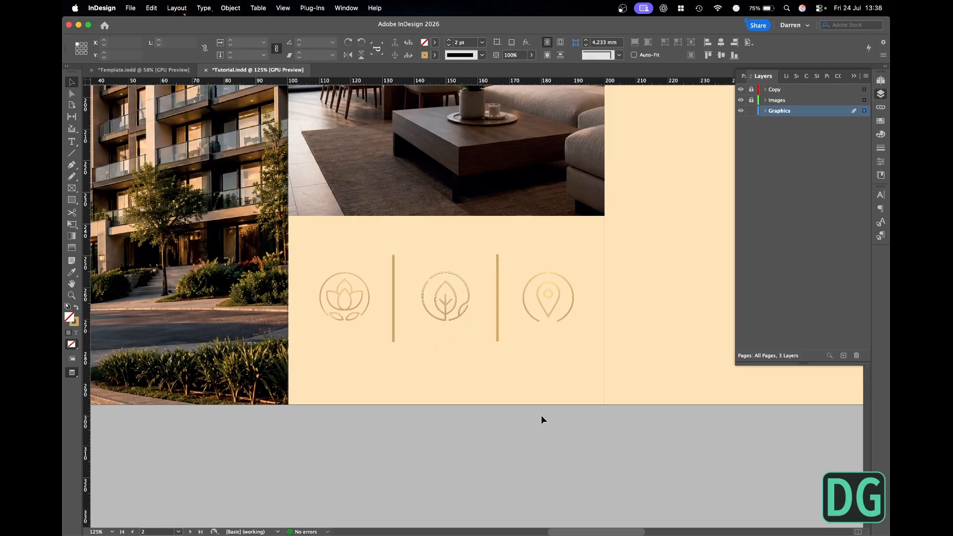
{"action": "key", "text": "w"}
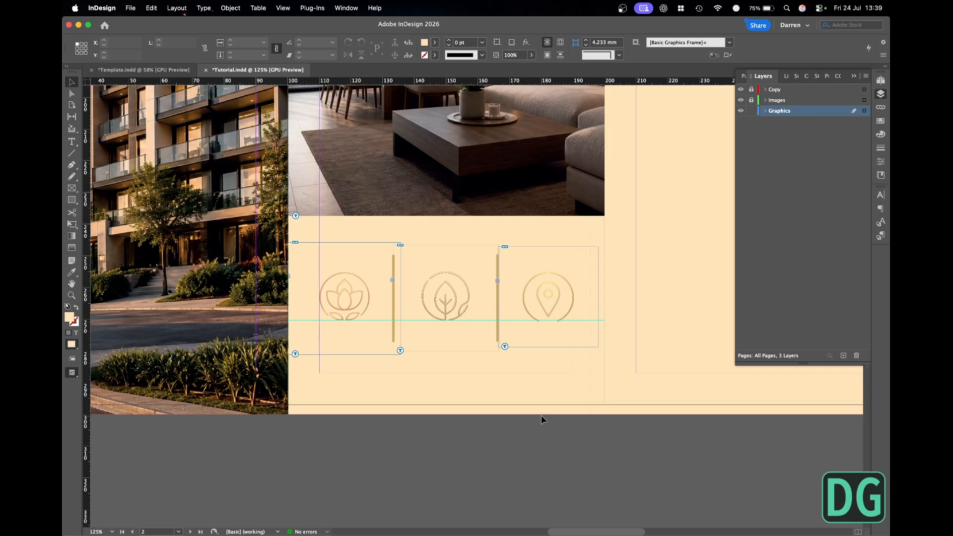
{"action": "key", "text": "super+a"}
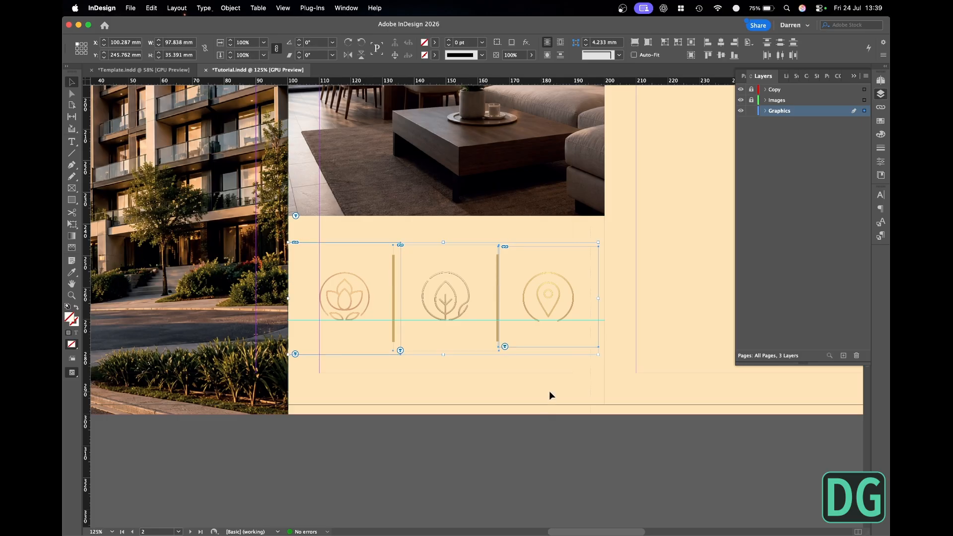
{"action": "left_click", "coordinate": [549, 392]}
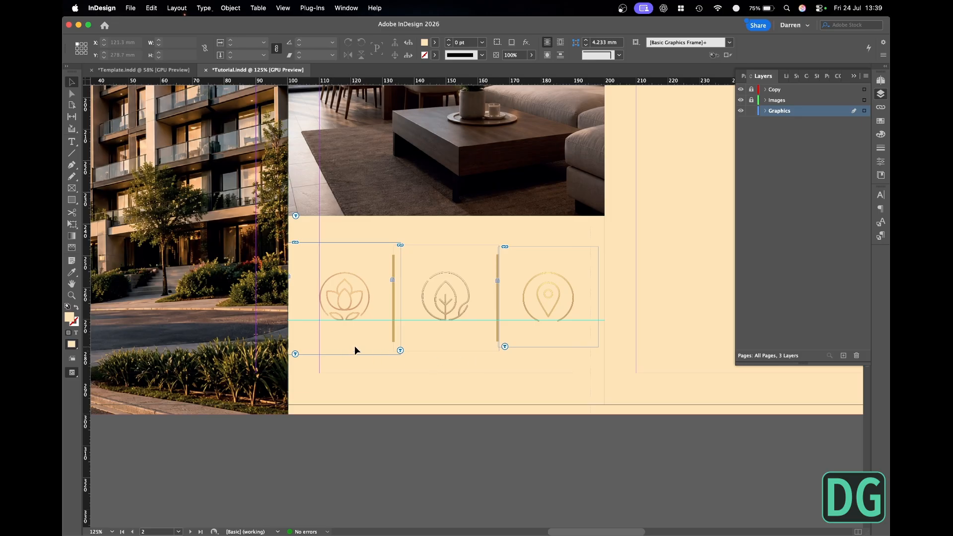
- Unlock the Copy layer, lock Graphics, and duplicate the middle panel's "Where architecture meets nature" text frame below the icon row
{"action": "key", "text": "super+0"}
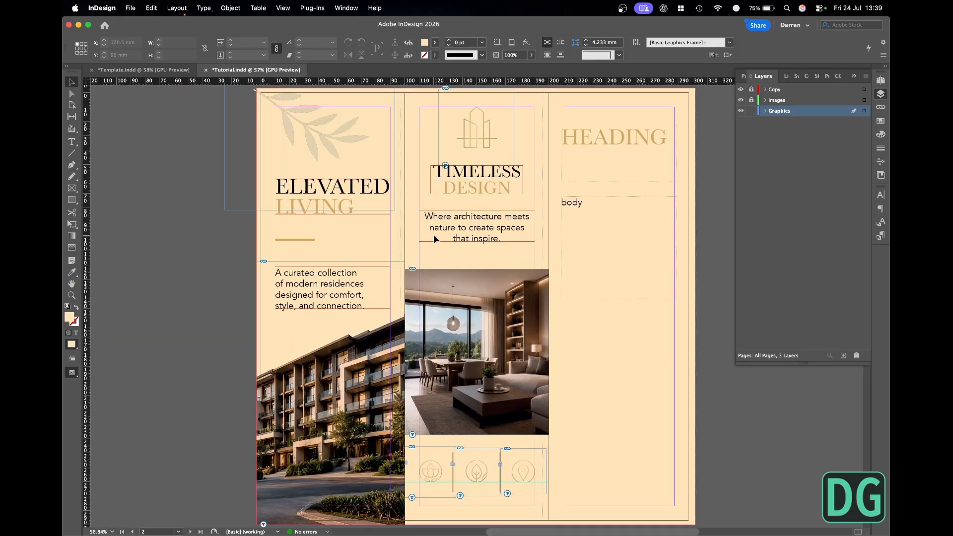
{"action": "left_click", "coordinate": [451, 228]}
{"action": "scroll", "coordinate": [457, 208], "scroll_direction": "down", "scroll_amount": 3}
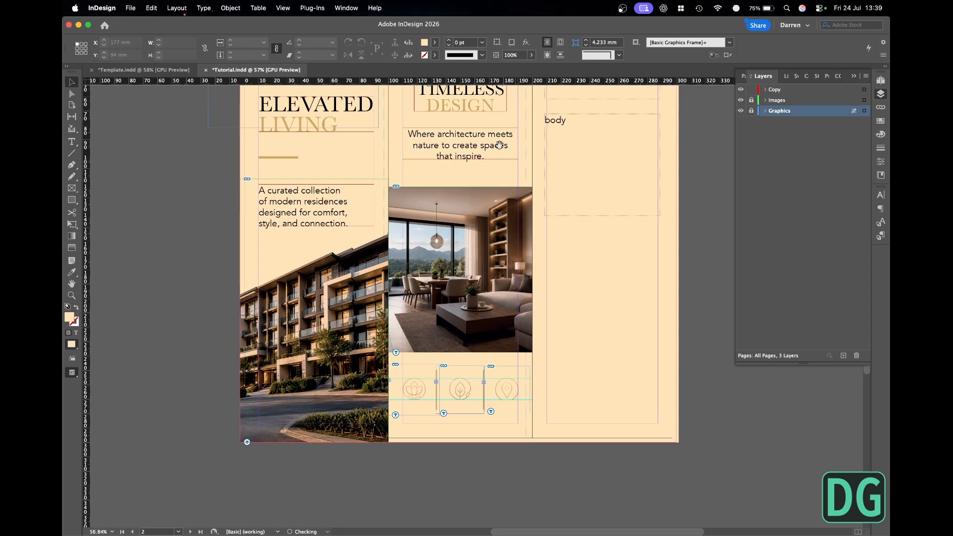
{"action": "left_click_drag", "start_coordinate": [486, 142], "coordinate": [462, 412]}
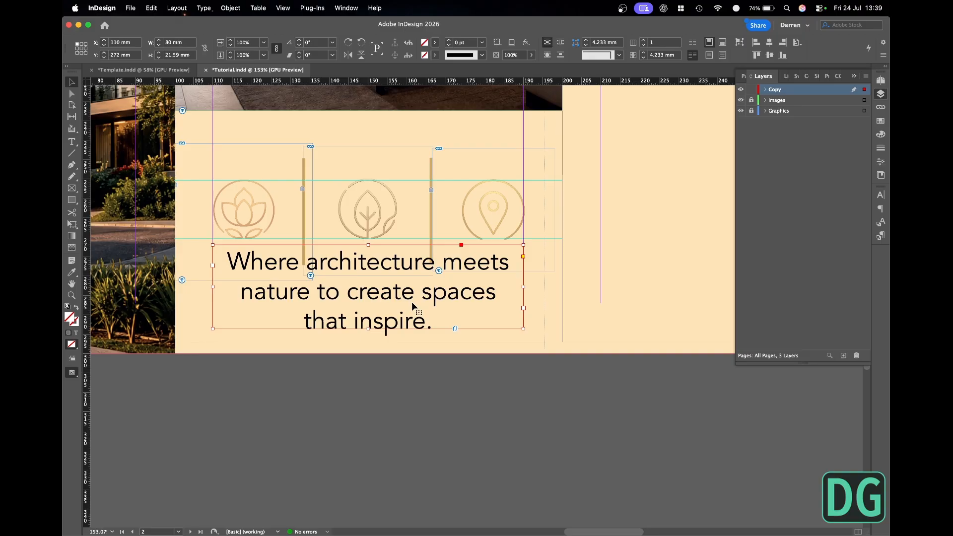
- Copy "Premium Amenities" from brochure.md in TextEdit and paste it over the text in the duplicated InDesign frame
{"action": "key", "text": "super+Tab"}
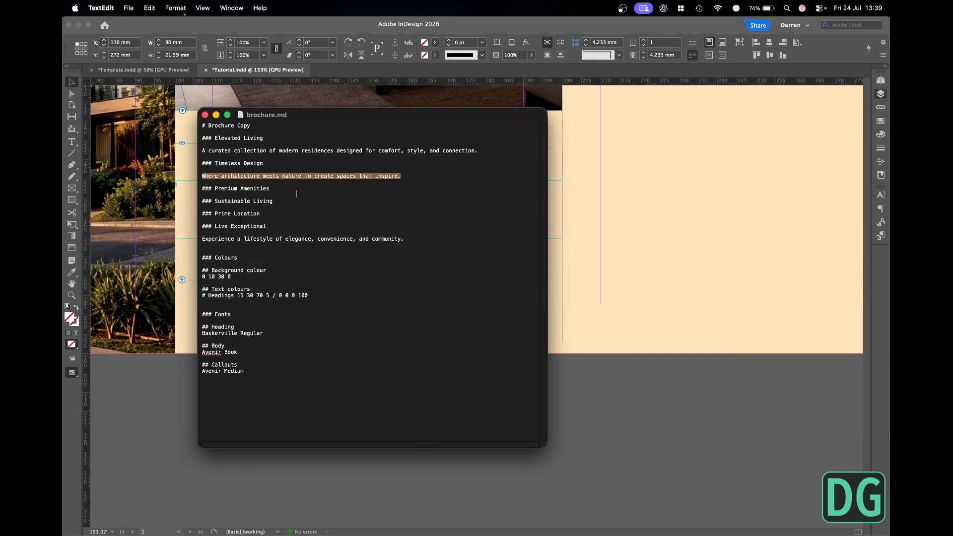
{"action": "left_click_drag", "start_coordinate": [296, 193], "coordinate": [216, 190]}
{"action": "key", "text": "super+c"}
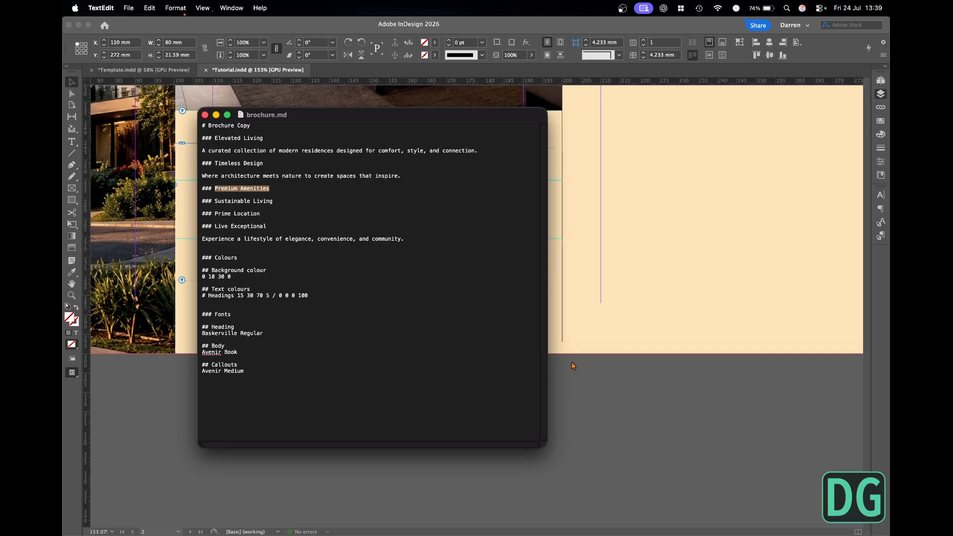
{"action": "key", "text": "super+Tab"}
{"action": "key", "text": "super+v"}
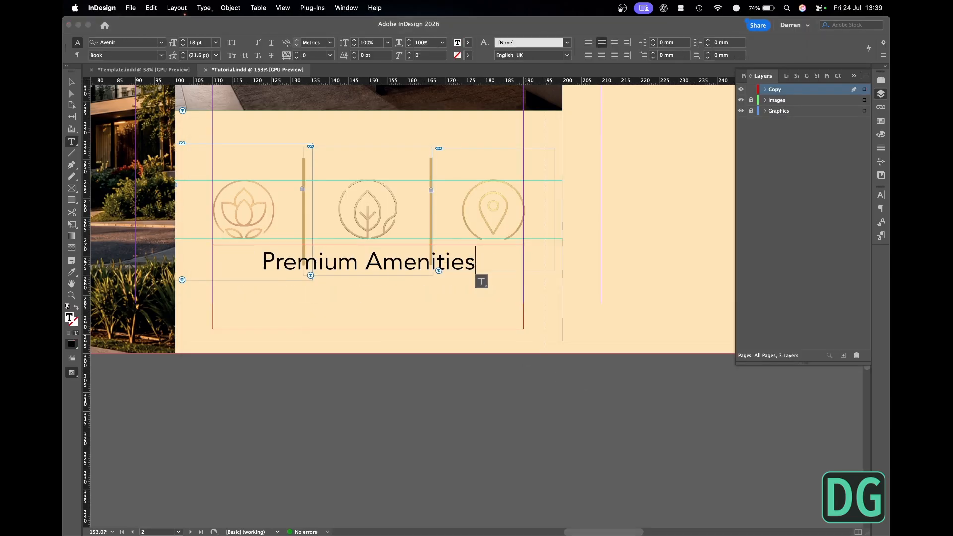
- Break "Premium Amenities" onto two lines and change its case to uppercase
{"action": "key", "text": "alt+Left"}
{"action": "key", "text": "shift+Return"}
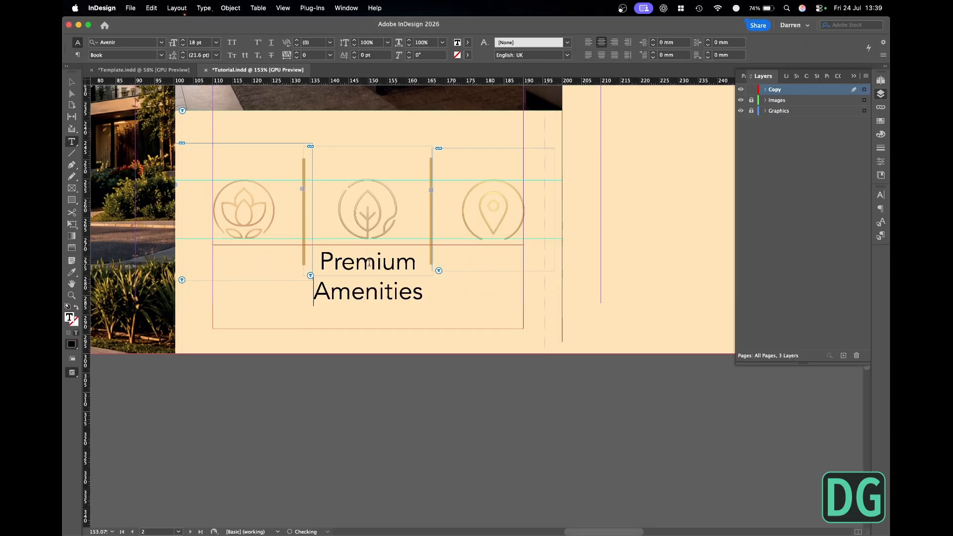
{"action": "key", "text": "super+a"}
{"action": "left_click", "coordinate": [204, 8]}
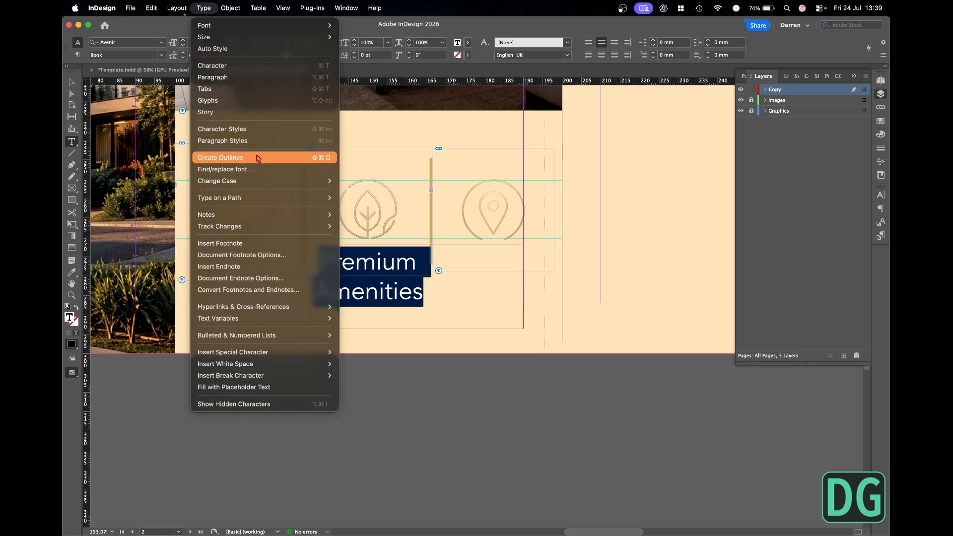
{"action": "mouse_move", "coordinate": [328, 181]}
{"action": "left_click", "coordinate": [363, 181]}
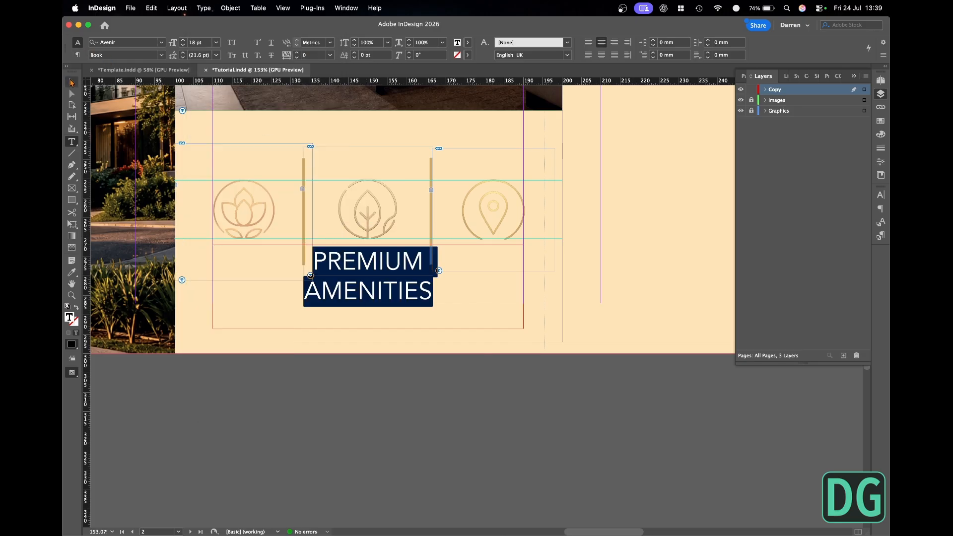
{"action": "key", "text": "Escape"}
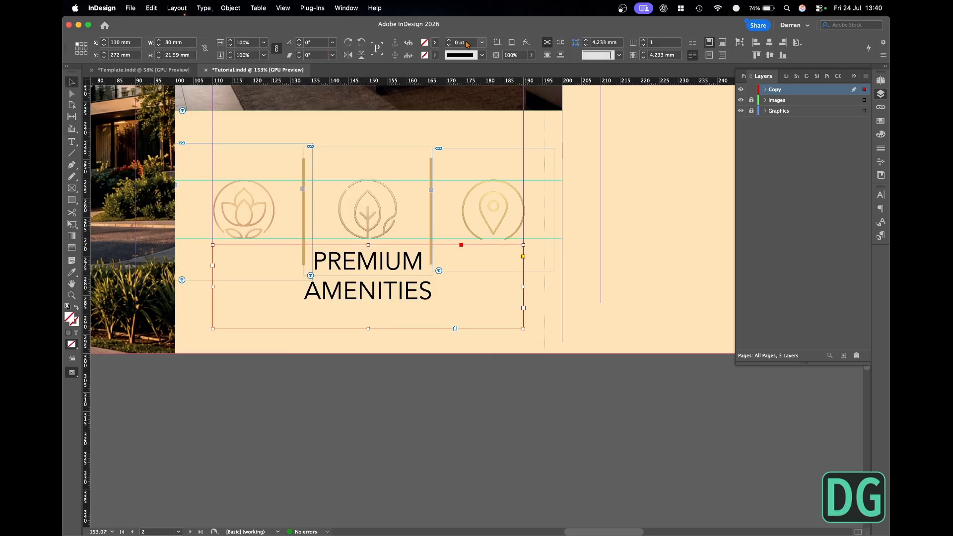
- Scale the PREMIUM AMENITIES frame to about 50 mm wide beneath the lotus icon and fit it to its content
{"action": "left_click_drag", "start_coordinate": [368, 245], "coordinate": [229, 288]}
{"action": "key", "text": "w"}
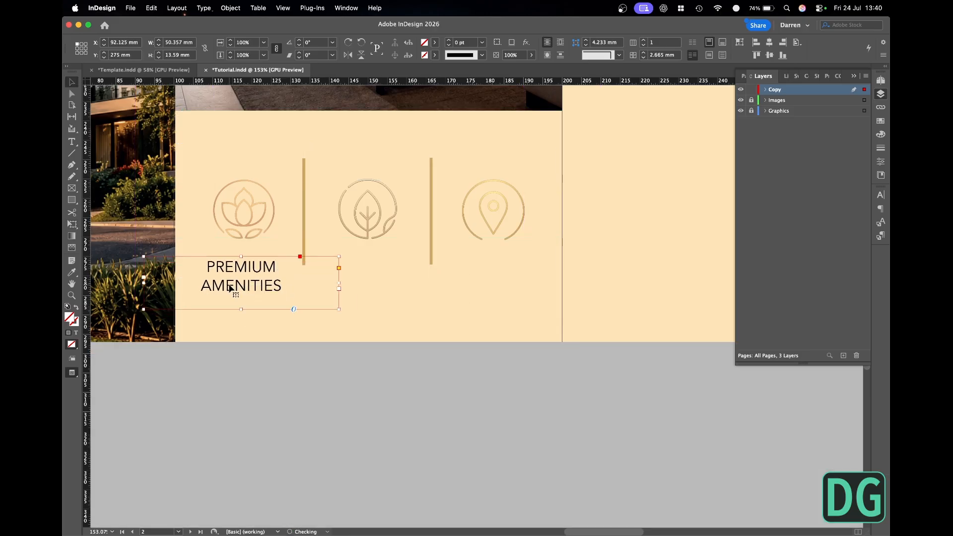
{"action": "key", "text": "super+alt+c"}
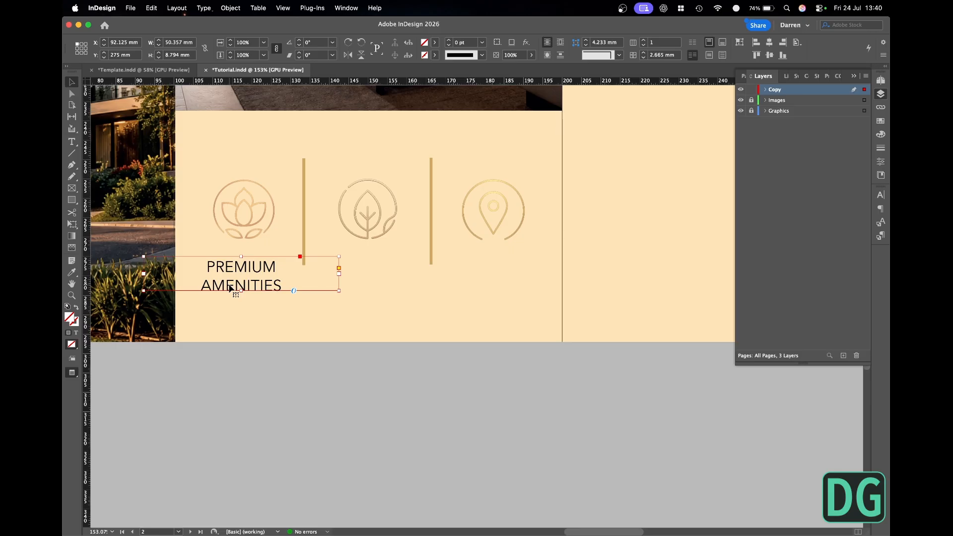
- Set the PREMIUM AMENITIES text frame's first baseline offset to Cap Height
{"action": "key", "text": "super+b"}
{"action": "left_click", "coordinate": [370, 198]}
{"action": "left_click", "coordinate": [471, 206]}
{"action": "left_click", "coordinate": [462, 226]}
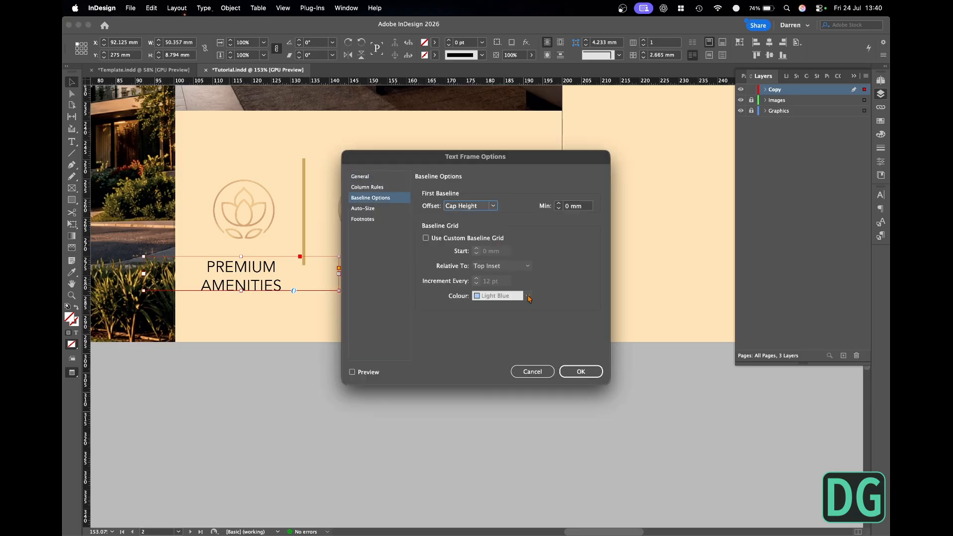
{"action": "left_click", "coordinate": [575, 373]}
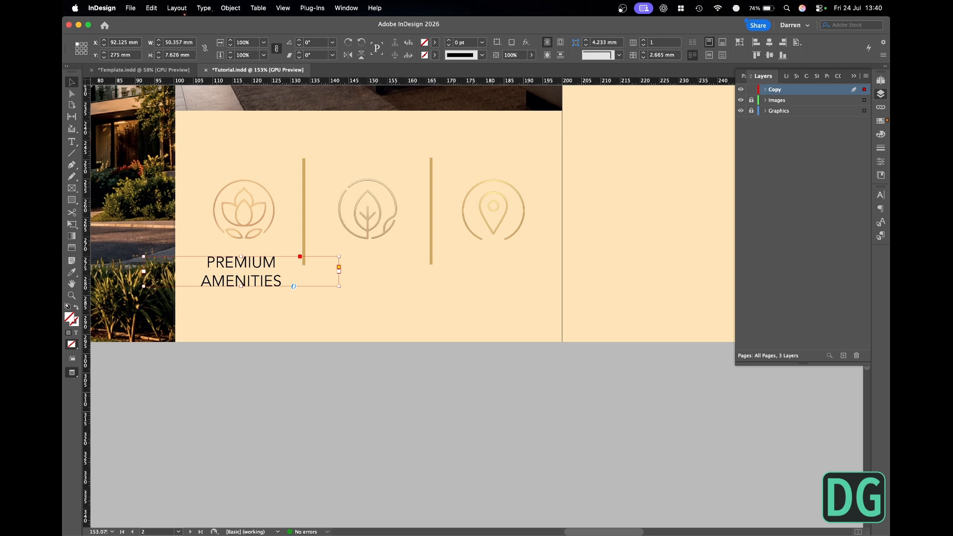
- Scale the PREMIUM AMENITIES frame and text from the center to about 40 mm wide, and open the paragraph styles
{"action": "left_click", "coordinate": [81, 49]}
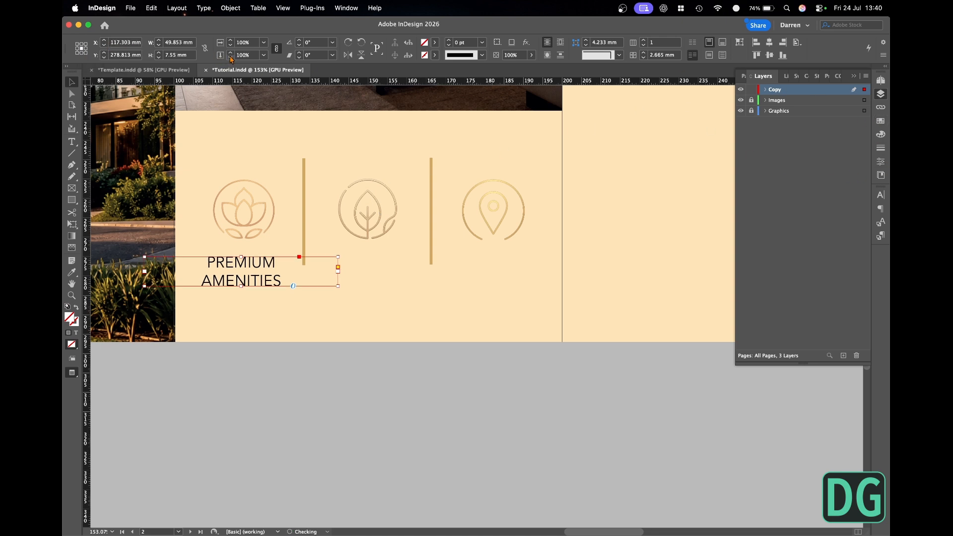
{"action": "left_click_drag", "start_coordinate": [339, 257], "coordinate": [319, 259]}
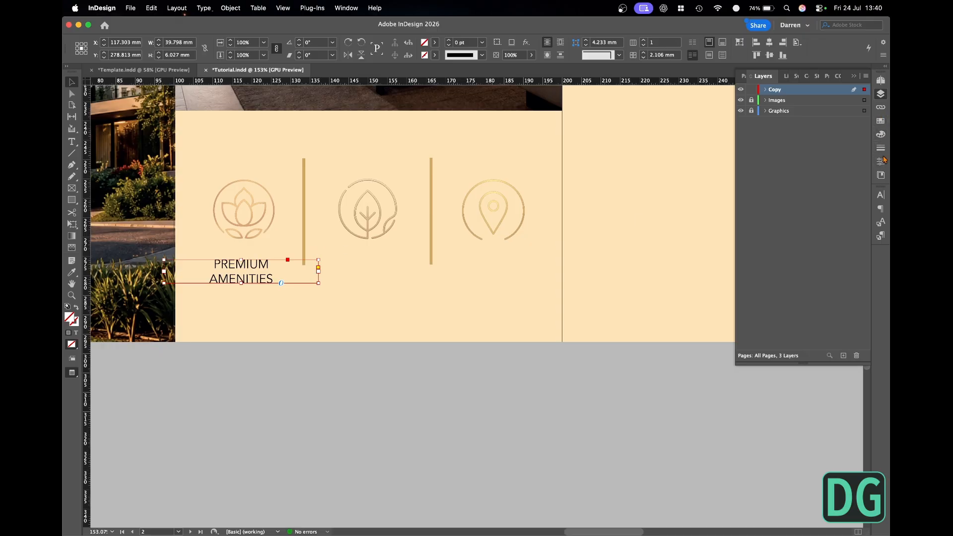
{"action": "left_click", "coordinate": [883, 208]}
{"action": "left_click", "coordinate": [884, 237]}
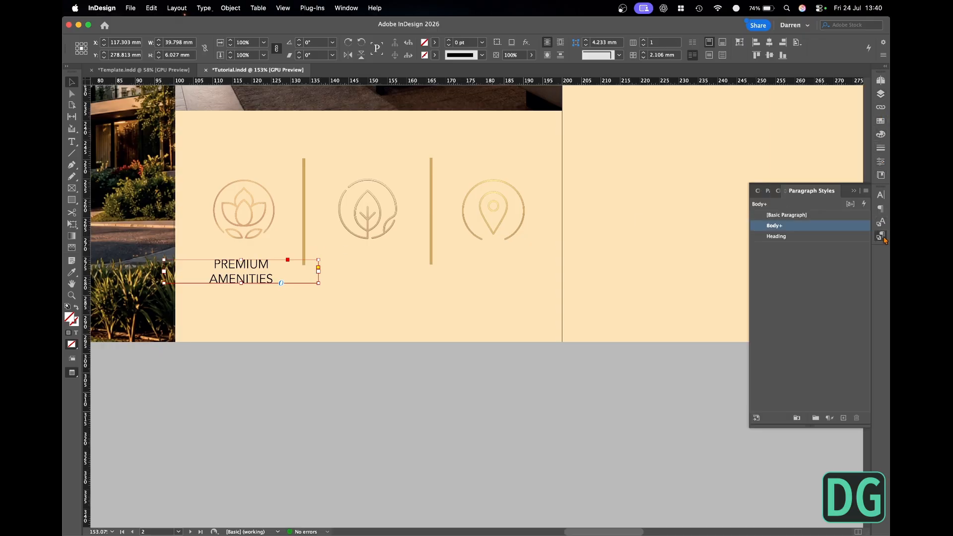
- Set the PREMIUM AMENITIES label's font style to Avenir Medium
{"action": "left_click", "coordinate": [882, 197]}
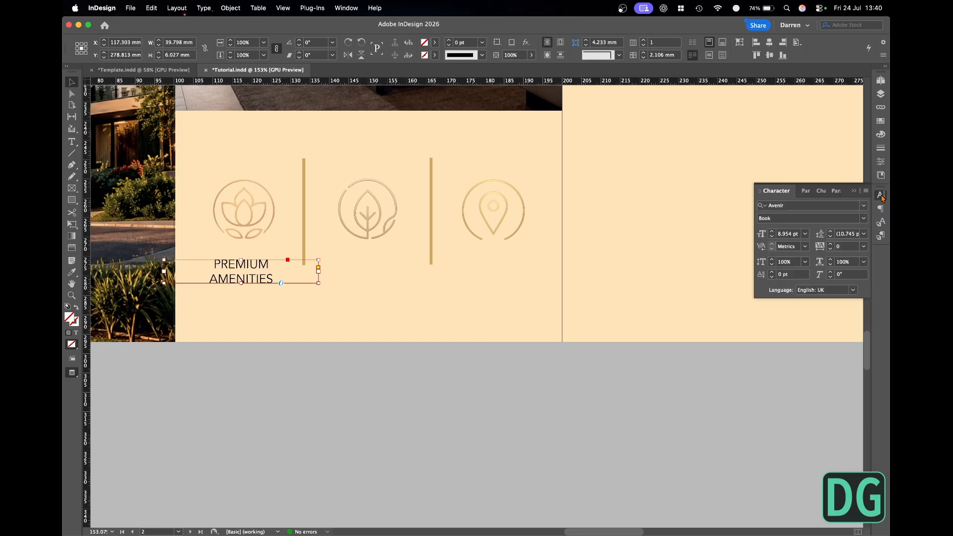
{"action": "left_click", "coordinate": [864, 218]}
{"action": "left_click", "coordinate": [805, 290]}
{"action": "left_click", "coordinate": [273, 380]}
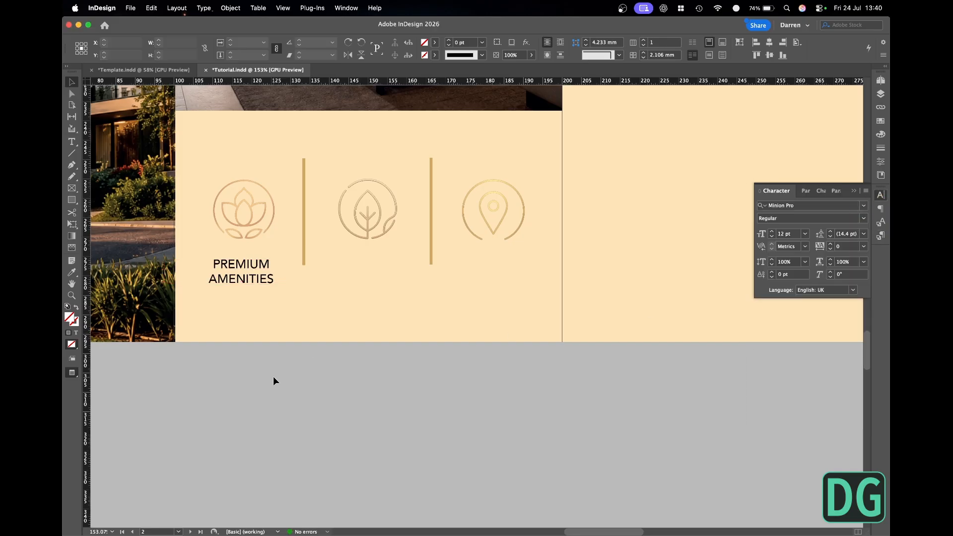
- Lower the PREMIUM AMENITIES label slightly and place a duplicate of it beneath the leaf icon
{"action": "left_click", "coordinate": [242, 272]}
{"action": "key", "text": "w"}
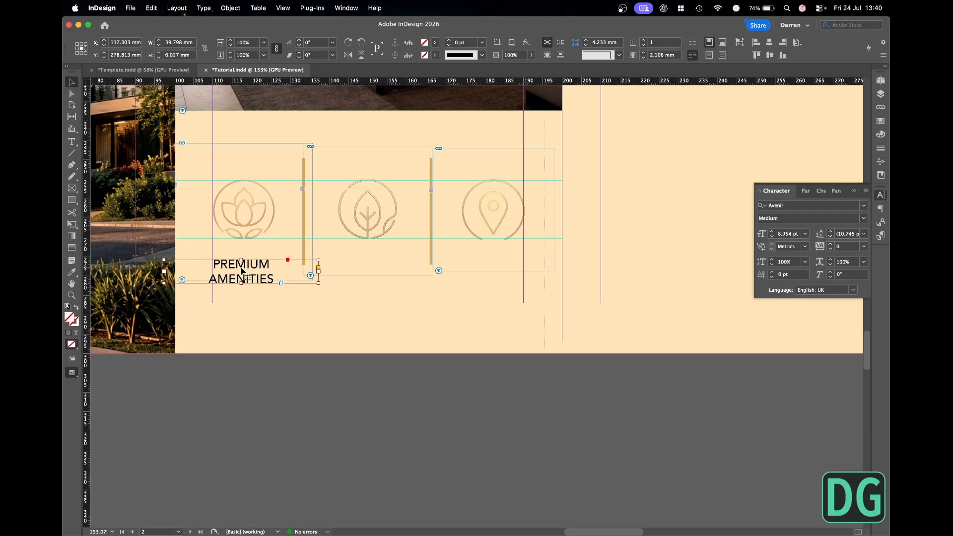
{"action": "left_click_drag", "start_coordinate": [243, 272], "coordinate": [370, 277]}
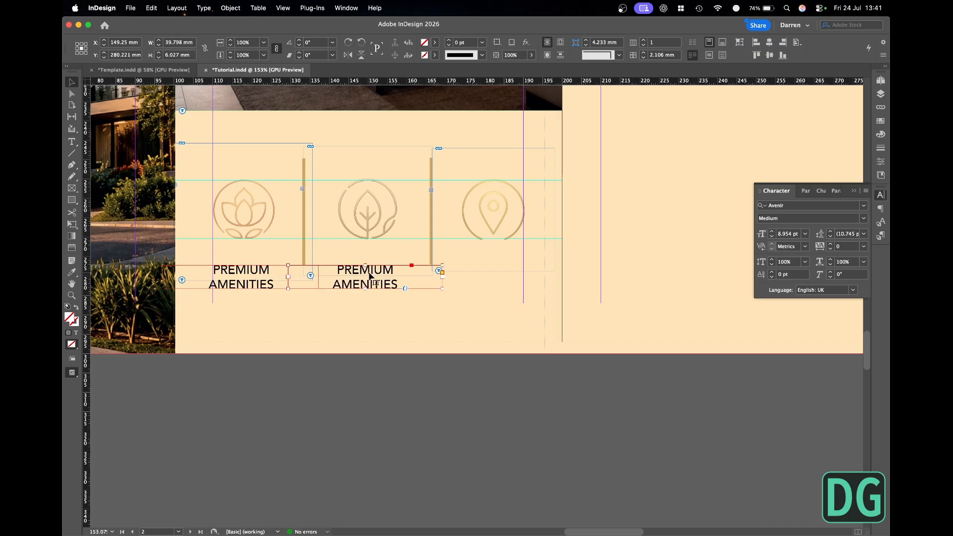
- Copy "Sustainable Living" from brochure.md in TextEdit and replace the label text beneath the leaf icon in InDesign with it
{"action": "key", "text": "super+Tab"}
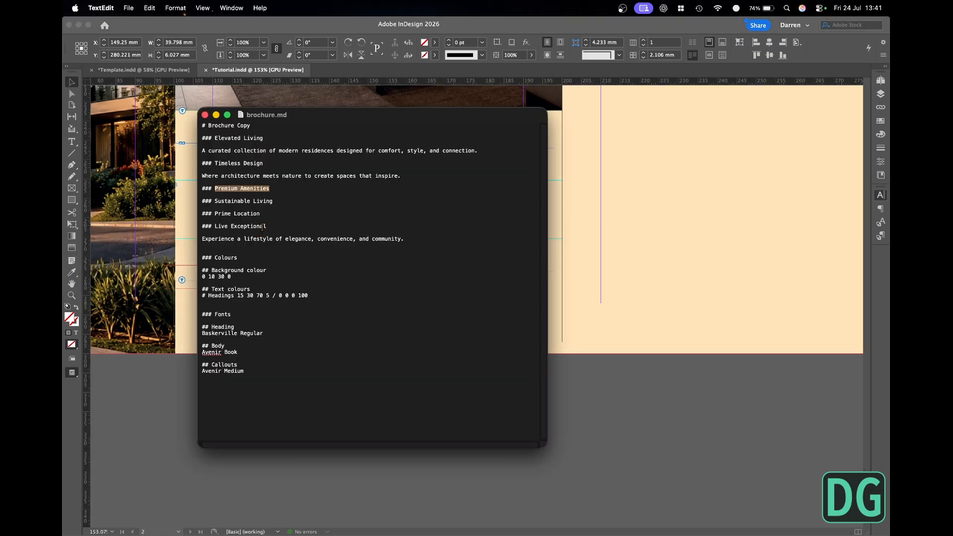
{"action": "left_click_drag", "start_coordinate": [272, 203], "coordinate": [217, 204]}
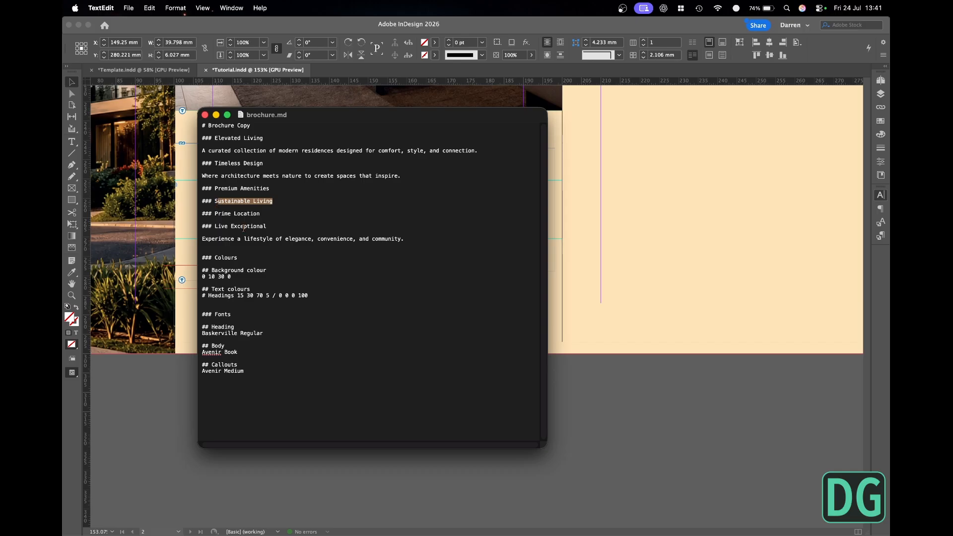
{"action": "left_click", "coordinate": [639, 412]}
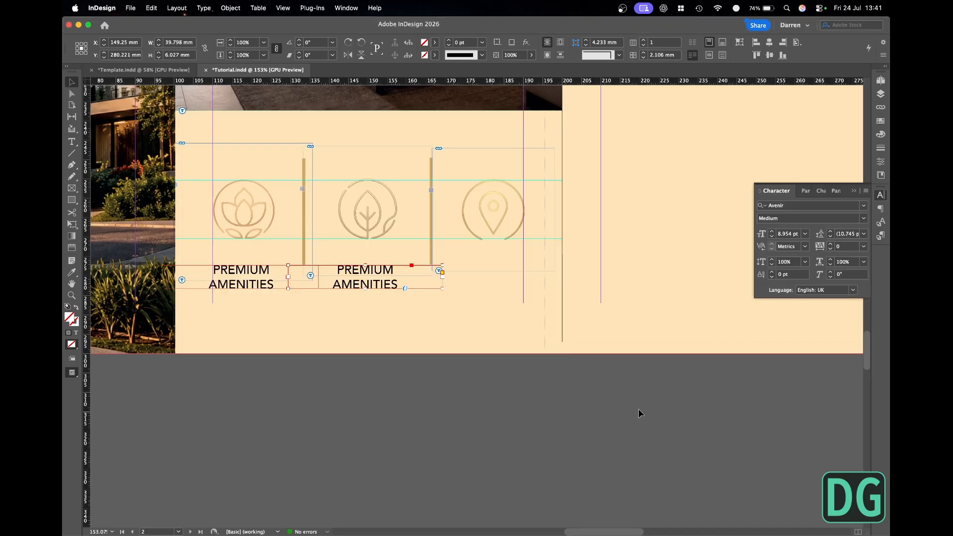
{"action": "double_click", "coordinate": [382, 286]}
{"action": "key", "text": "super+a"}
{"action": "key", "text": "super+v"}
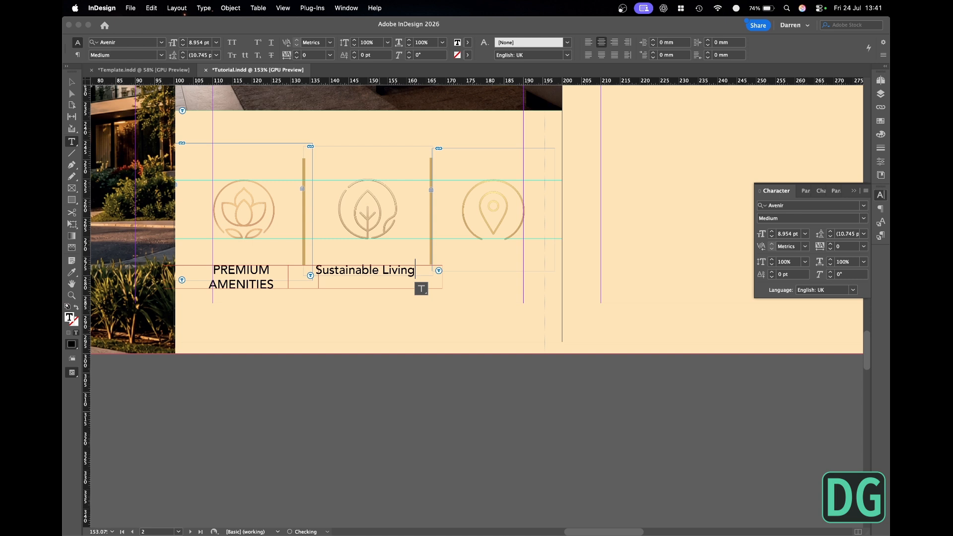
- Break "Sustainable Living" onto two lines and change its case to uppercase
{"action": "key", "text": "super+a"}
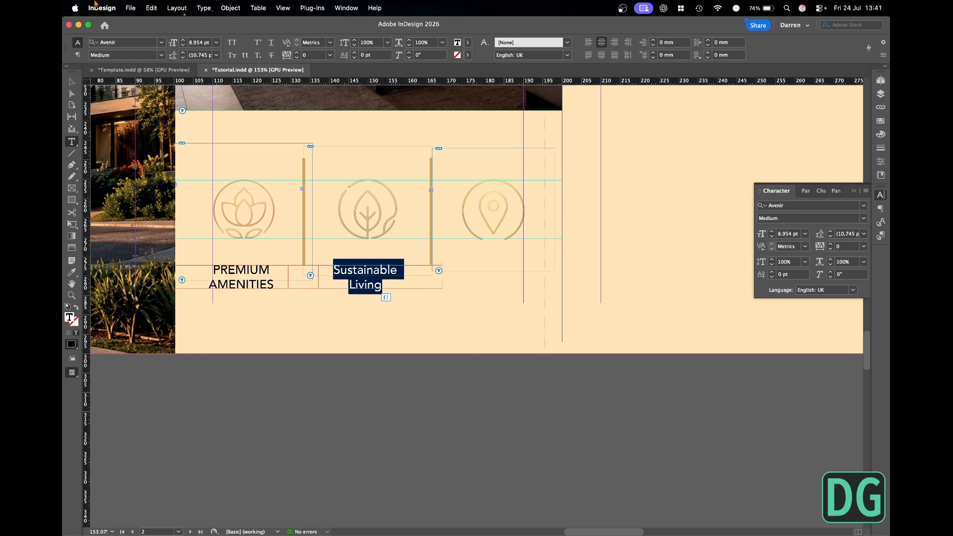
{"action": "key", "text": "super+shift+k"}
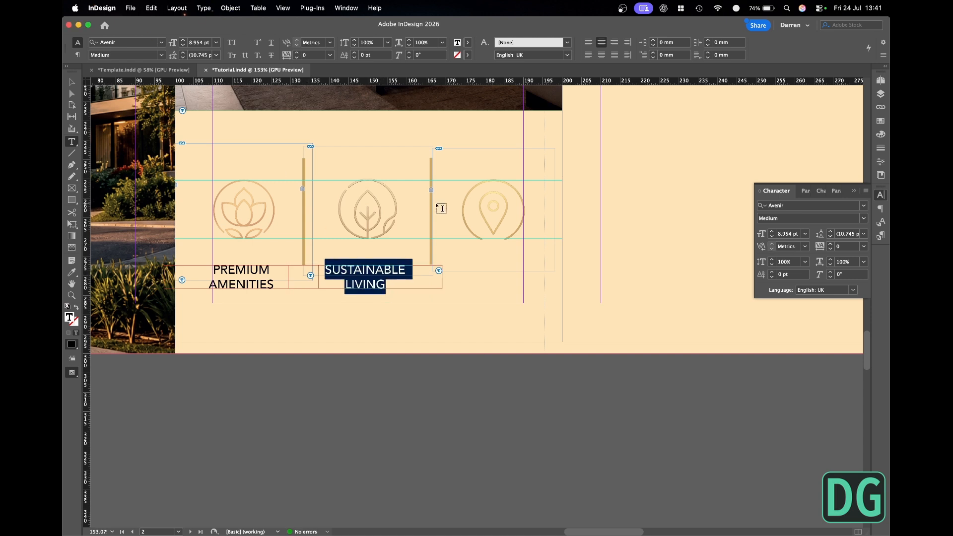
{"action": "key", "text": "Escape"}
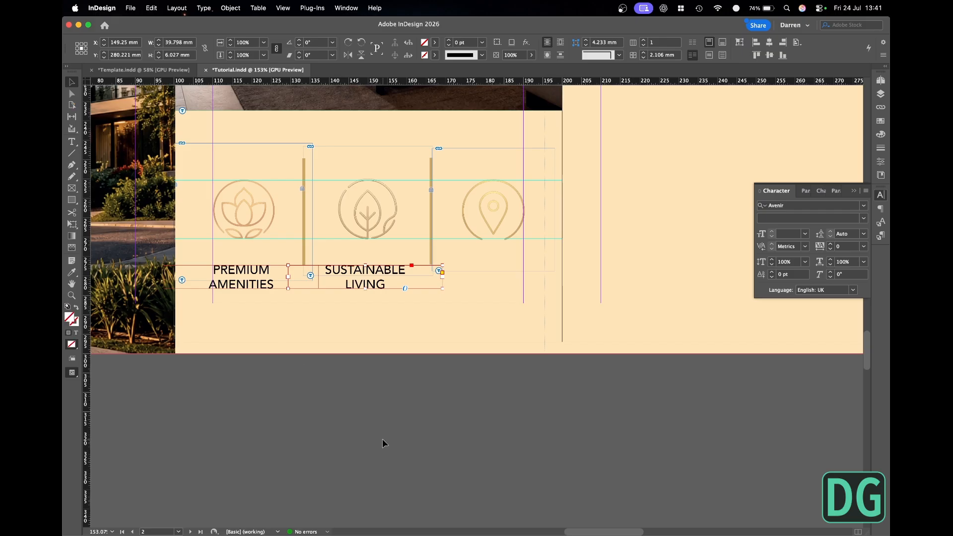
- Preview the layout and move the SUSTAINABLE LIVING label horizontally to X 150 mm, centred beneath the leaf icon
{"action": "left_click", "coordinate": [382, 439]}
{"action": "key", "text": "w"}
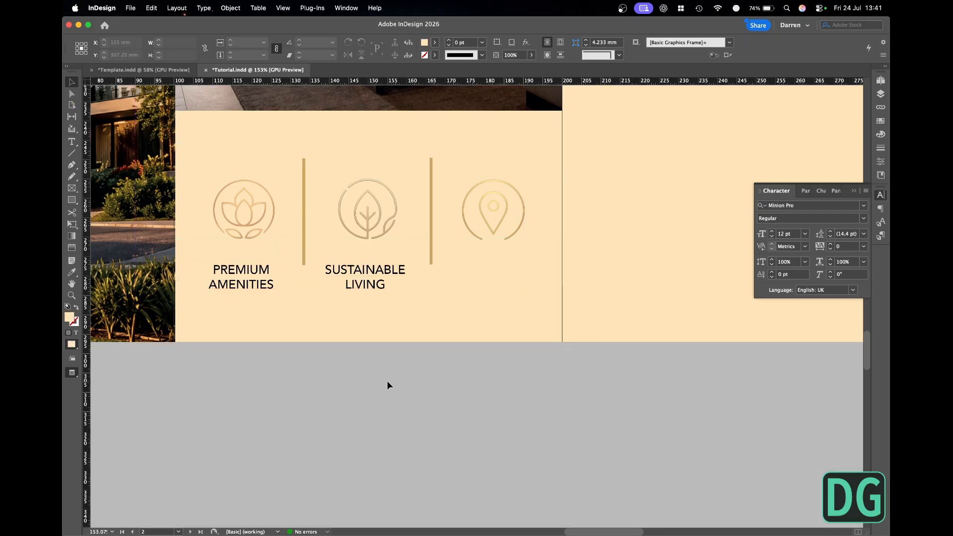
{"action": "left_click", "coordinate": [372, 283]}
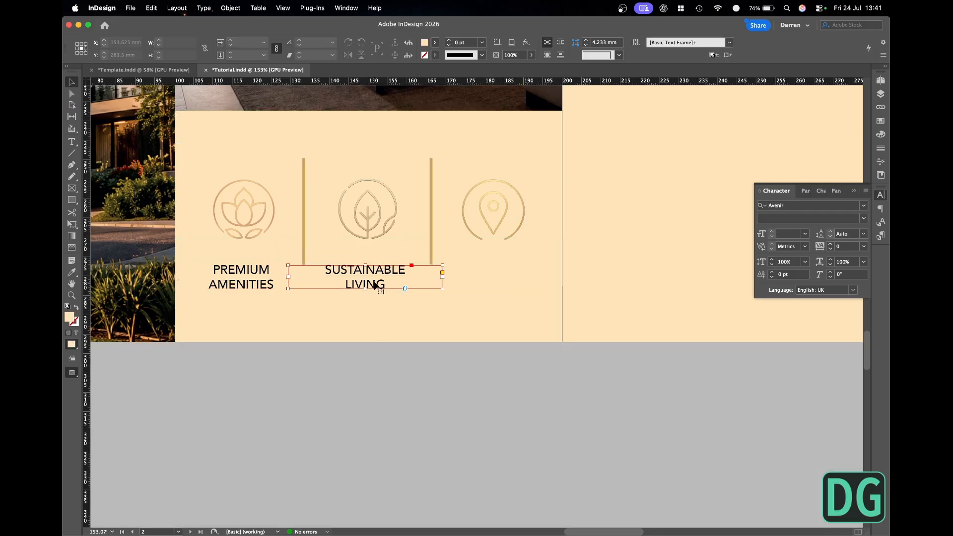
{"action": "left_click_drag", "start_coordinate": [372, 283], "coordinate": [376, 283]}
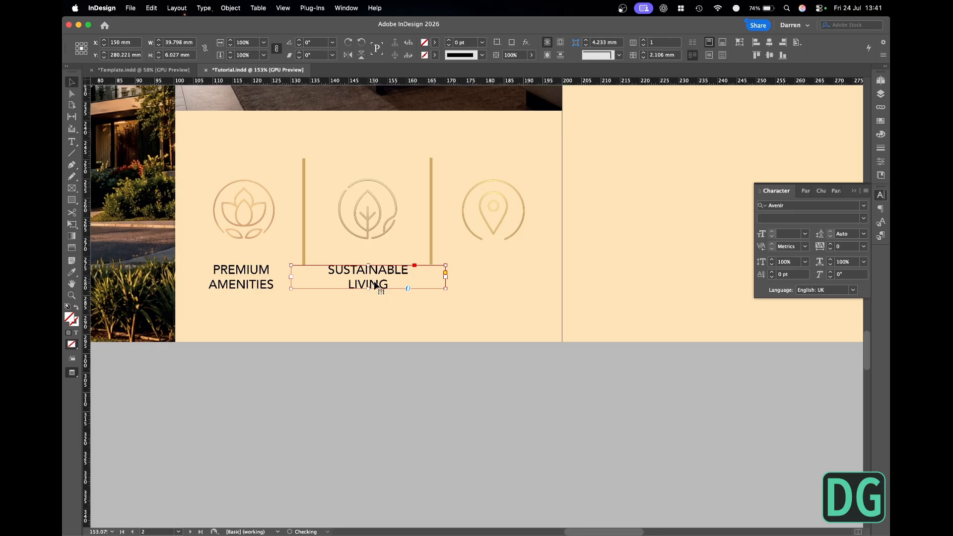
{"action": "left_click", "coordinate": [400, 353]}
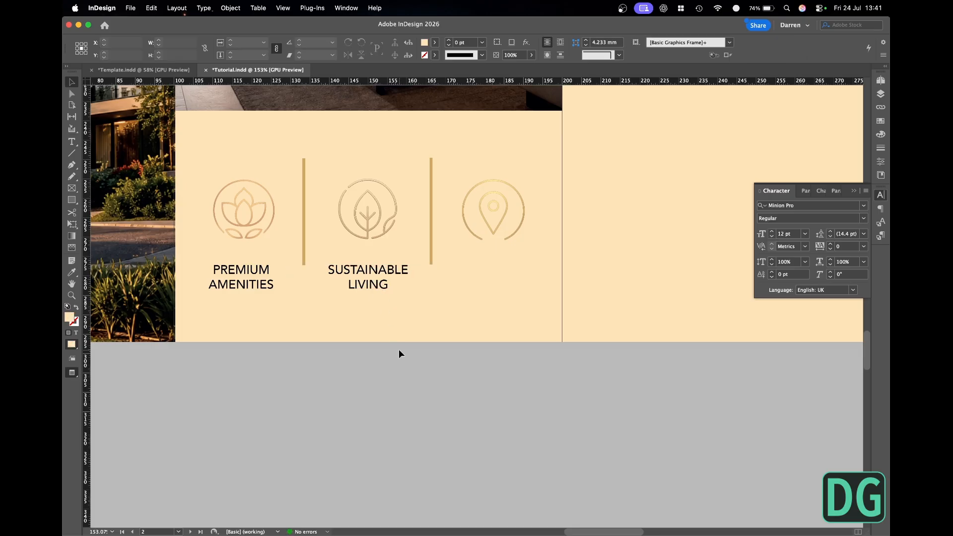
- Duplicate the SUSTAINABLE LIVING label beneath the location pin icon and nudge the copy to X about 182.35 mm
{"action": "left_click_drag", "start_coordinate": [368, 289], "coordinate": [496, 289]}
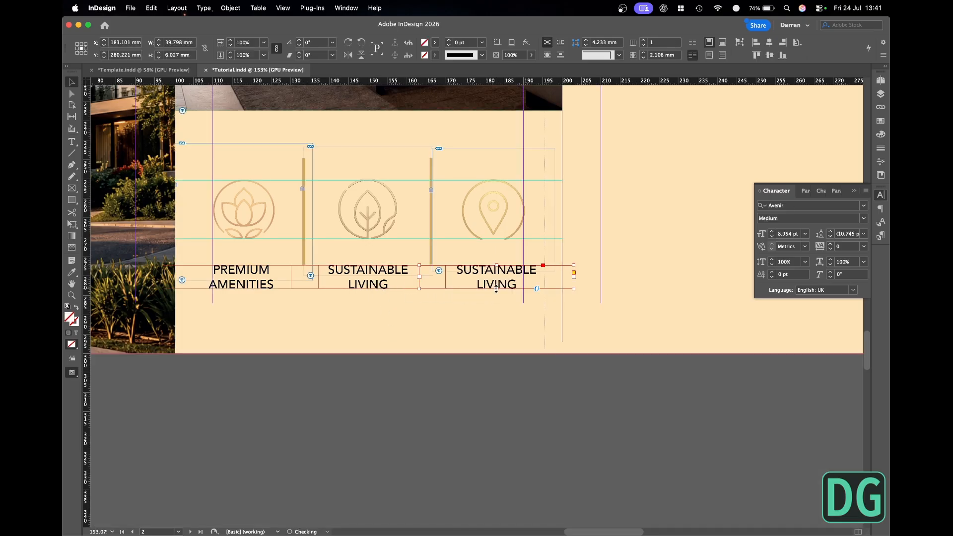
{"action": "key", "text": "Left"}
{"action": "key", "text": "Left"}
{"action": "key", "text": "Left"}
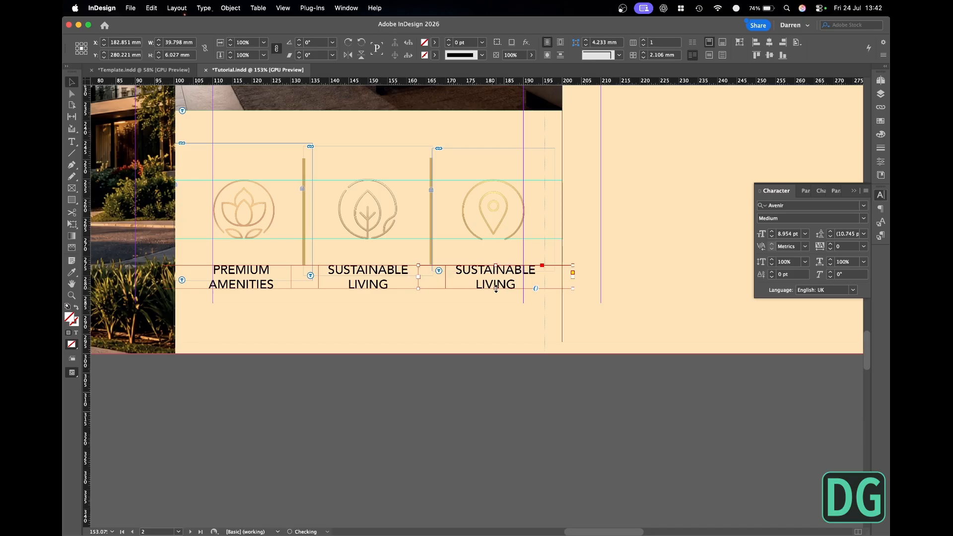
- Copy "Prime Location" from brochure.md in TextEdit and replace the label text beneath the location pin icon in InDesign with it
{"action": "key", "text": "super+Tab"}
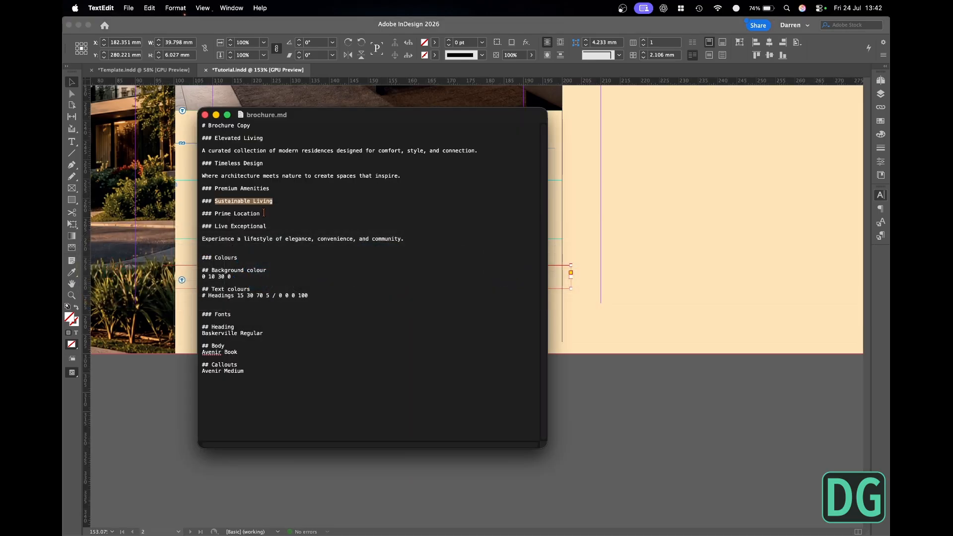
{"action": "left_click_drag", "start_coordinate": [260, 213], "coordinate": [217, 213]}
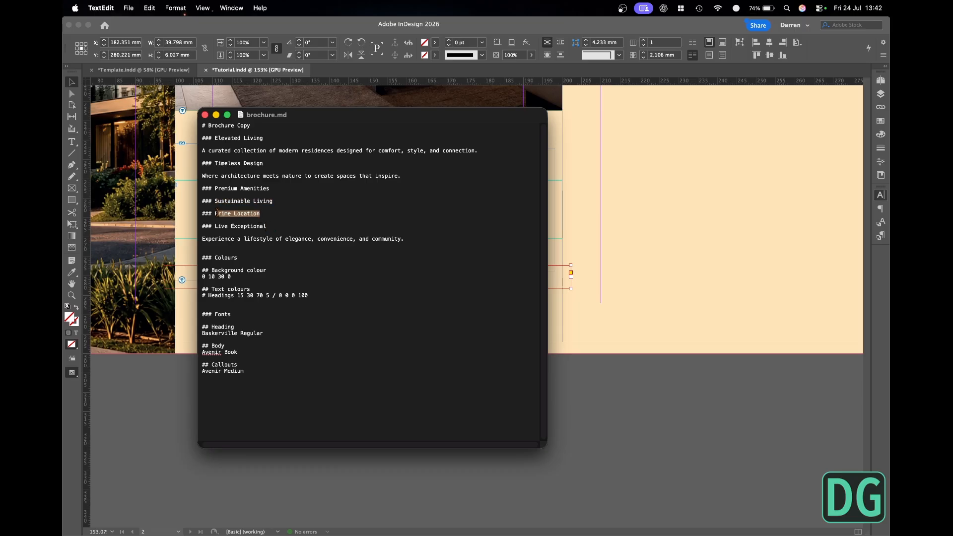
{"action": "type", "text": "Prime Location"}
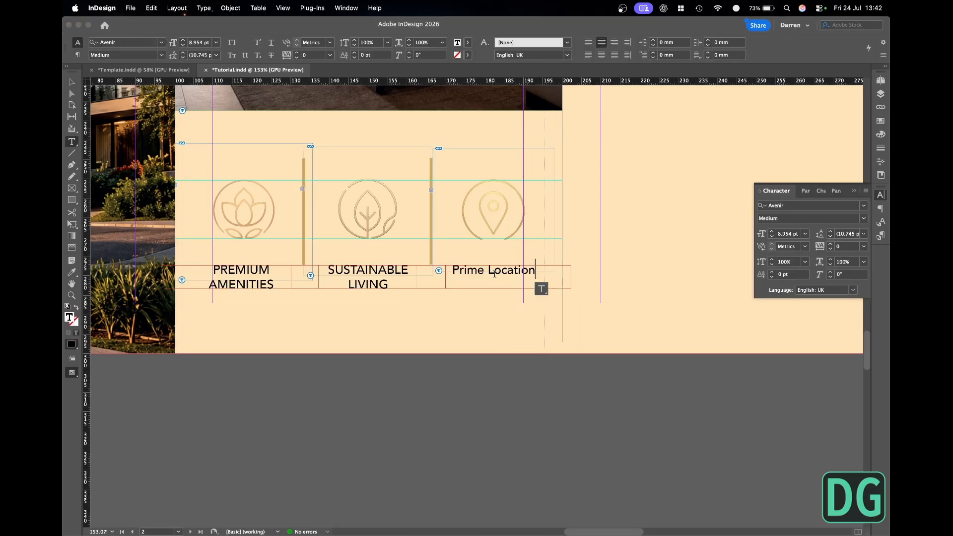
- Break "Prime Location" onto two lines and change its case to uppercase
{"action": "left_click", "coordinate": [488, 269]}
{"action": "key", "text": "super+a"}
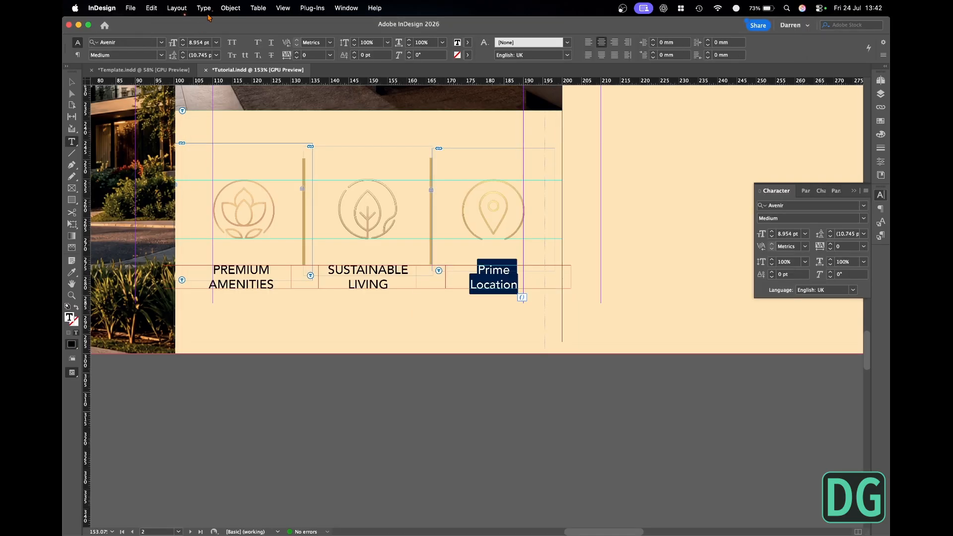
{"action": "left_click", "coordinate": [204, 8]}
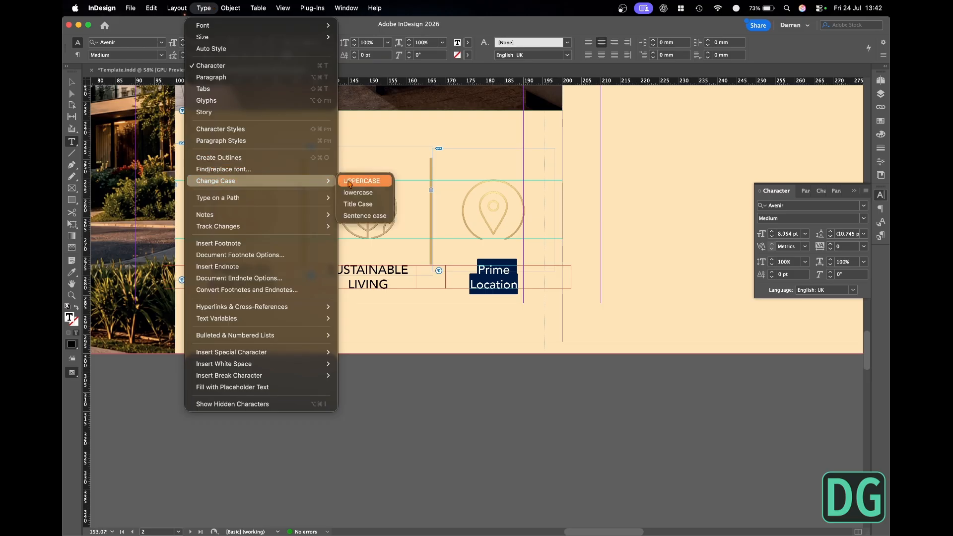
{"action": "left_click", "coordinate": [359, 181]}
{"action": "key", "text": "Escape"}
- Nudge the PRIME LOCATION label so it is centred beneath the location pin icon, and save the document
{"action": "key", "text": "w"}
{"action": "left_click", "coordinate": [510, 282]}
{"action": "key", "text": "shift+Left"}
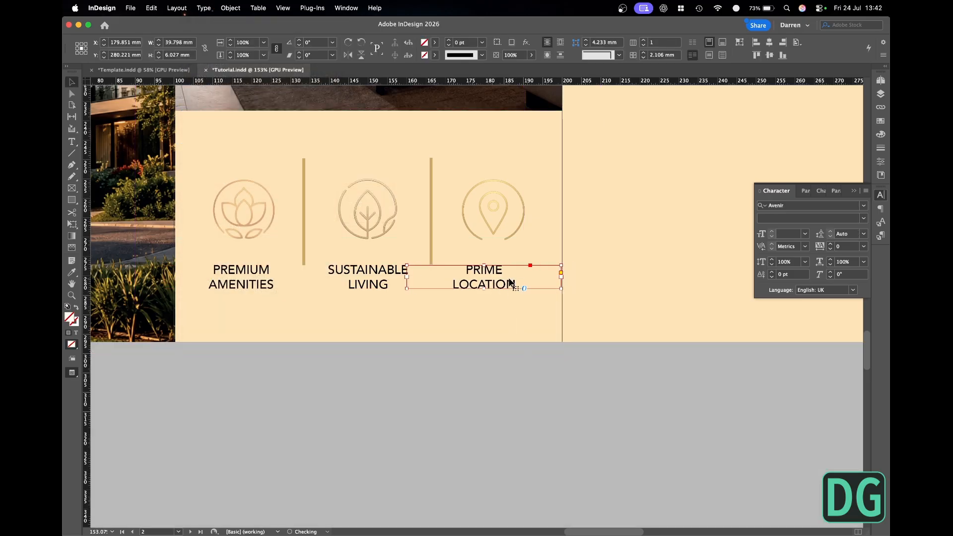
{"action": "key", "text": "shift+Right"}
{"action": "key", "text": "Left"}
{"action": "left_click", "coordinate": [527, 396]}
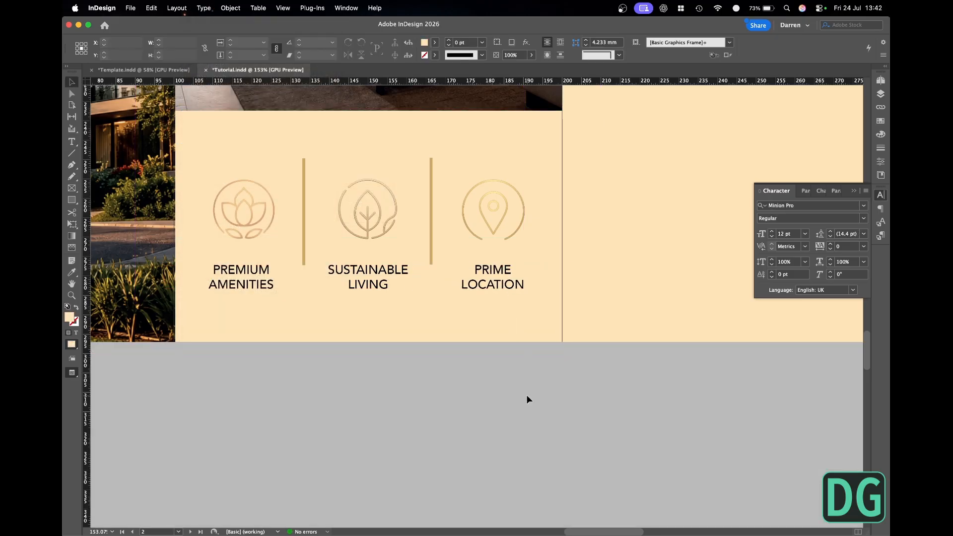
{"action": "key", "text": "super+0"}
{"action": "key", "text": "super+s"}
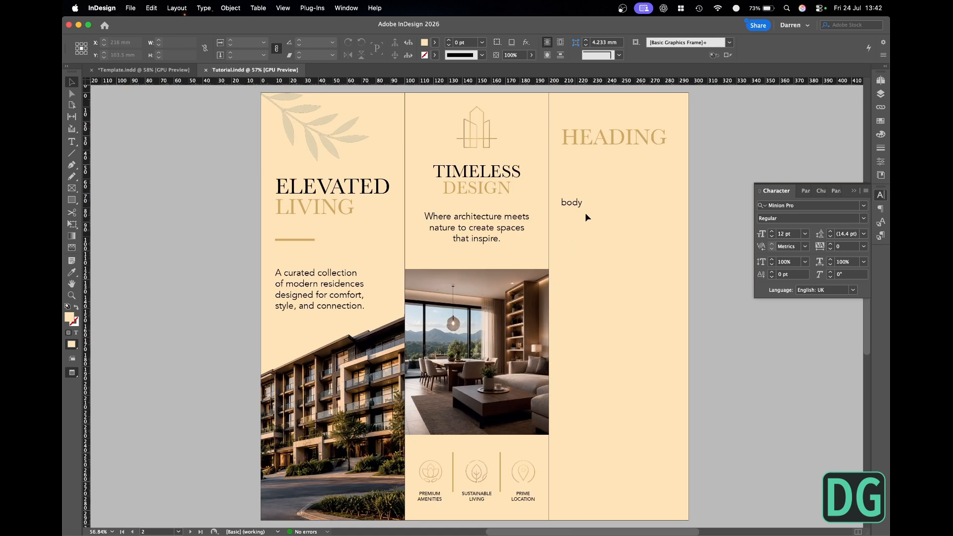
- Replace the third panel's HEADING placeholder with "Live Exceptional" copied from brochure.md in TextEdit
{"action": "left_click", "coordinate": [881, 94]}
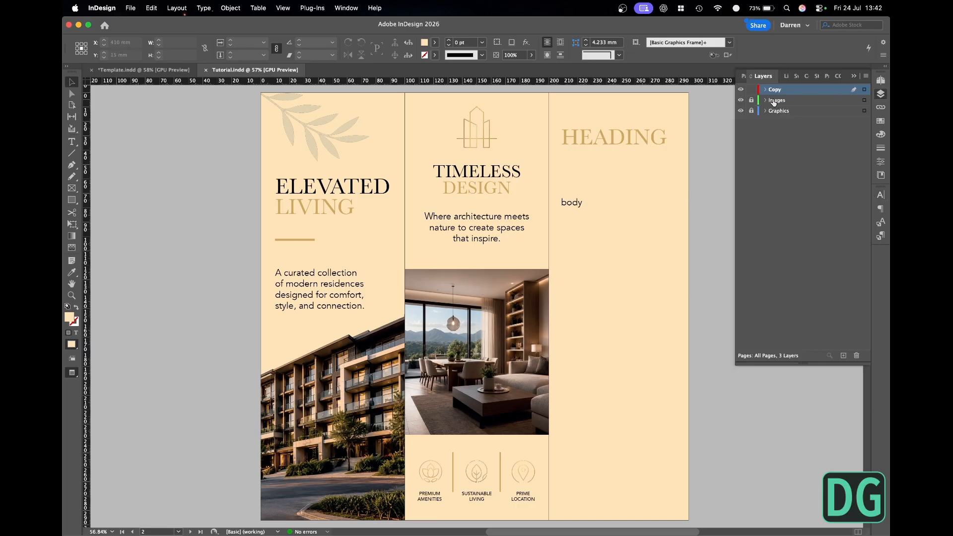
{"action": "left_click", "coordinate": [611, 138]}
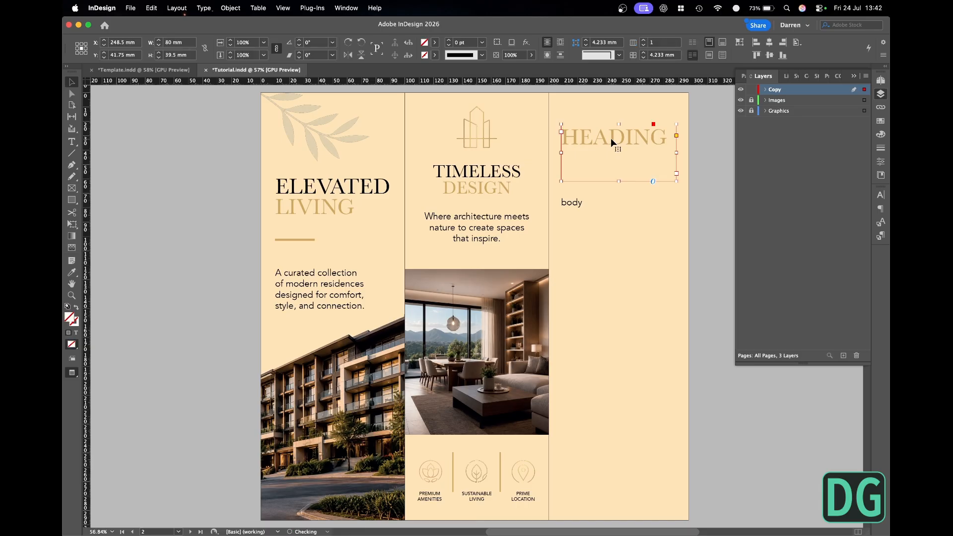
{"action": "key", "text": "super+Tab"}
{"action": "left_click", "coordinate": [268, 261]}
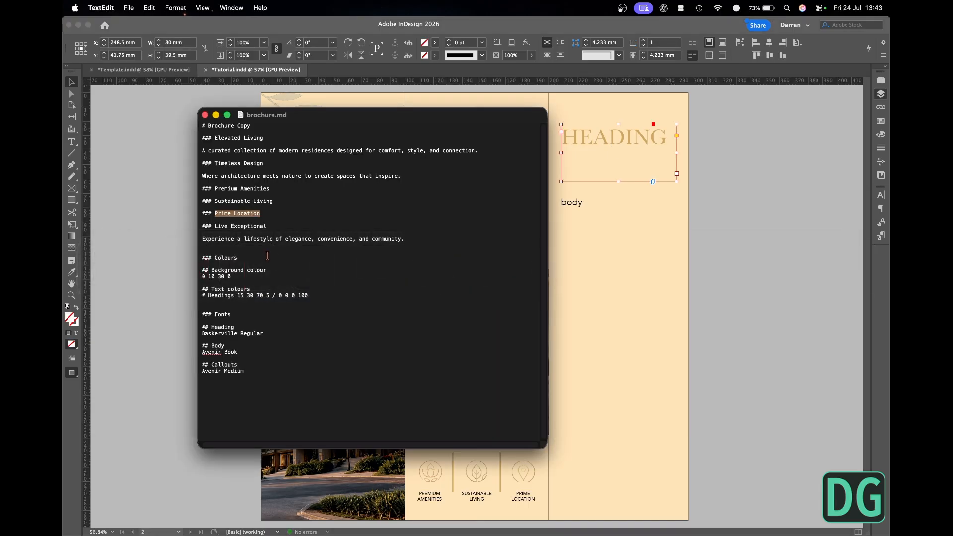
{"action": "left_click_drag", "start_coordinate": [267, 226], "coordinate": [215, 227]}
{"action": "key", "text": "super+c"}
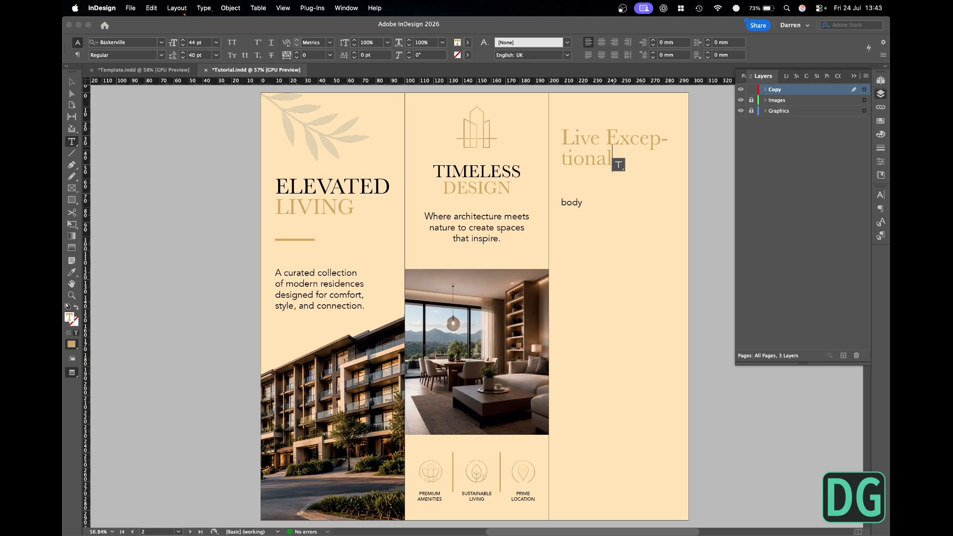
- Turn off hyphenation for the "Live Exceptional" heading and change its case to uppercase
{"action": "left_click", "coordinate": [882, 211]}
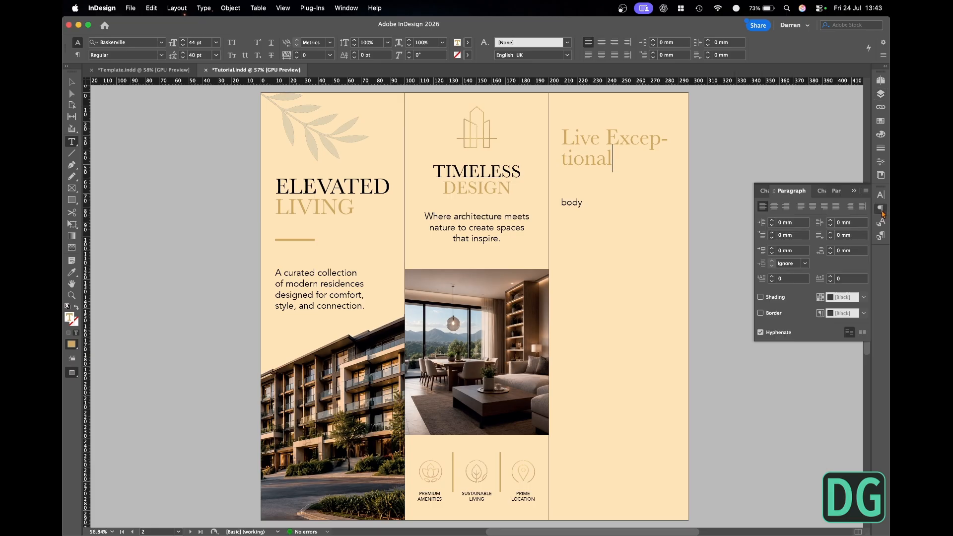
{"action": "left_click", "coordinate": [761, 333]}
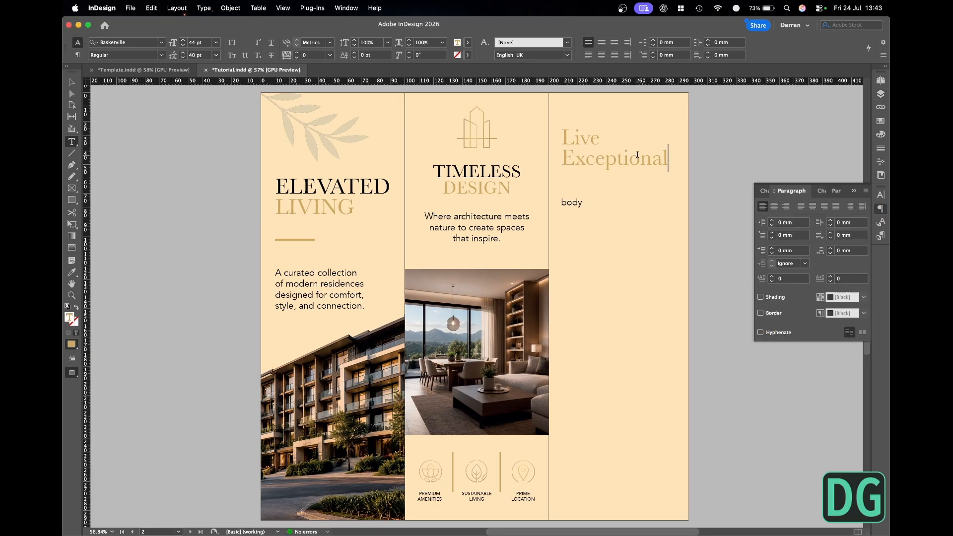
{"action": "key", "text": "super+a"}
{"action": "left_click", "coordinate": [203, 8]}
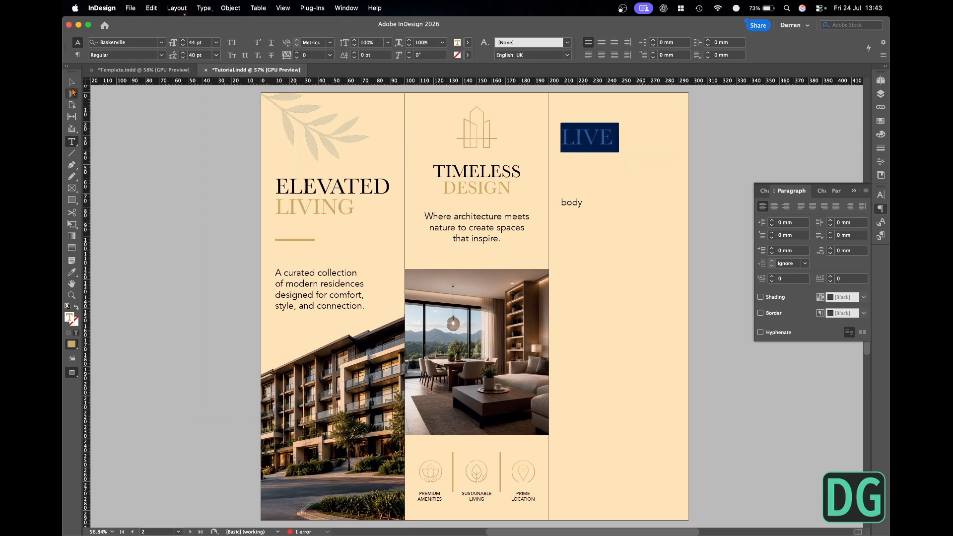
- Widen the LIVE EXCEPTIONAL frame to 129 mm, then scale the frame and text down to 64.5 mm wide
{"action": "left_click", "coordinate": [72, 83]}
{"action": "key", "text": "w"}
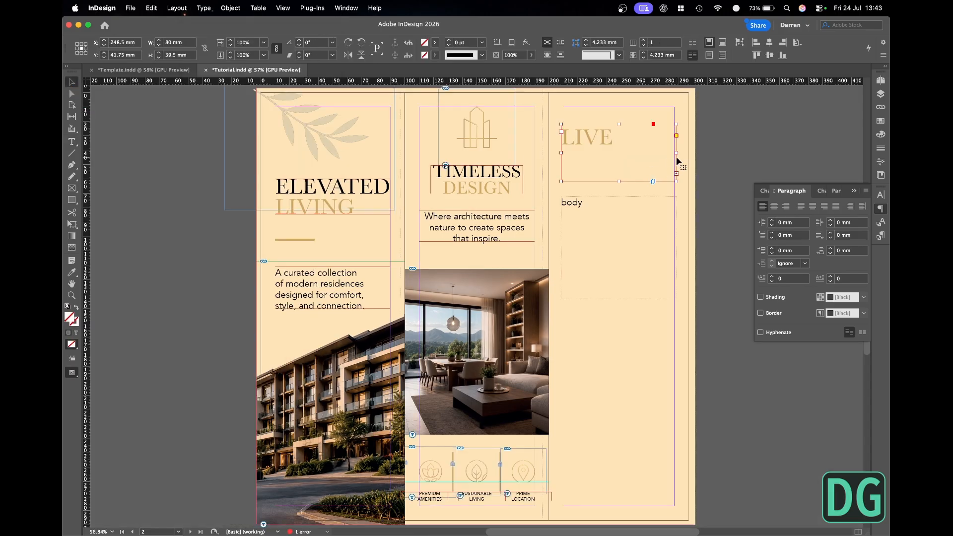
{"action": "left_click_drag", "start_coordinate": [677, 152], "coordinate": [747, 153]}
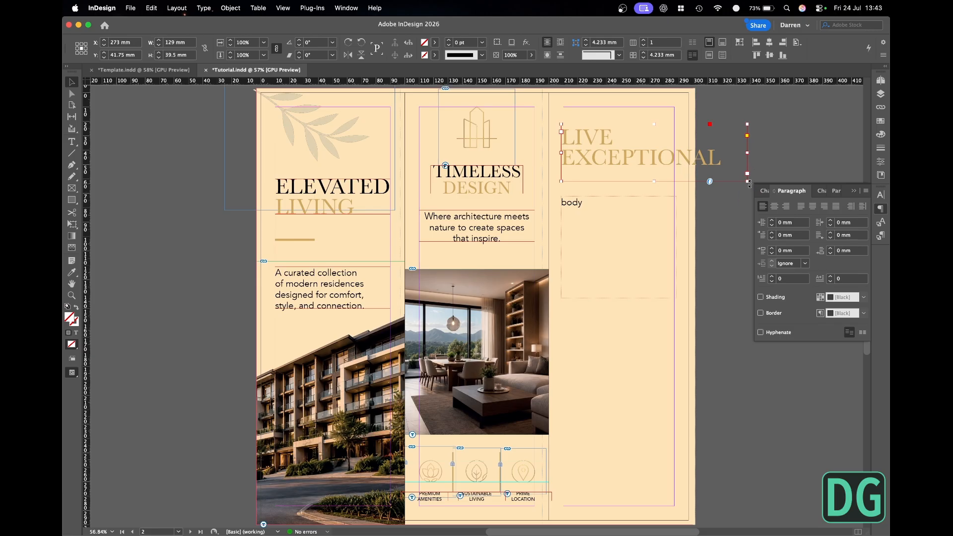
{"action": "left_click_drag", "start_coordinate": [747, 181], "coordinate": [582, 152]}
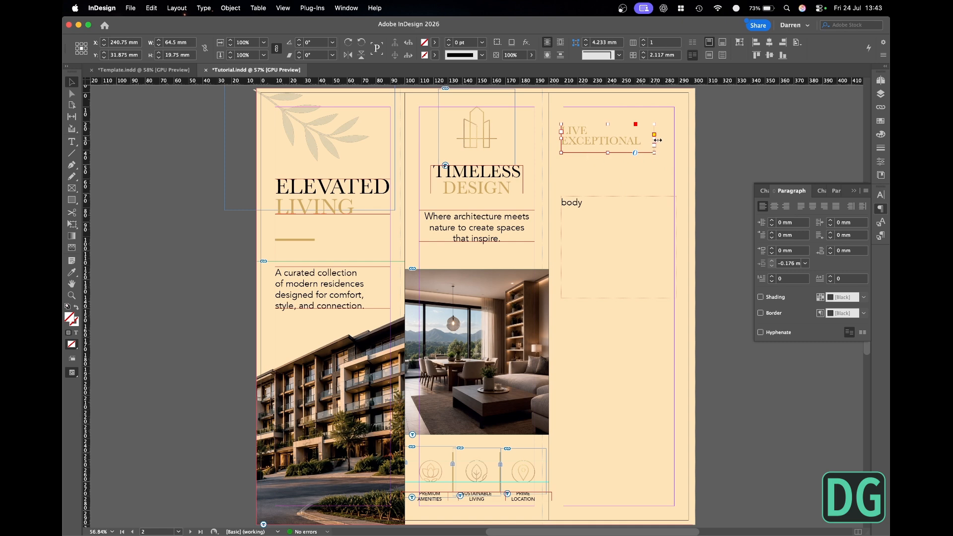
- Widen the LIVE EXCEPTIONAL frame to 78.5 mm so the heading fits on one line, and centre its text
{"action": "left_click", "coordinate": [656, 139]}
{"action": "left_click", "coordinate": [654, 138]}
{"action": "left_click_drag", "start_coordinate": [655, 139], "coordinate": [674, 139]}
{"action": "left_click", "coordinate": [769, 43]}
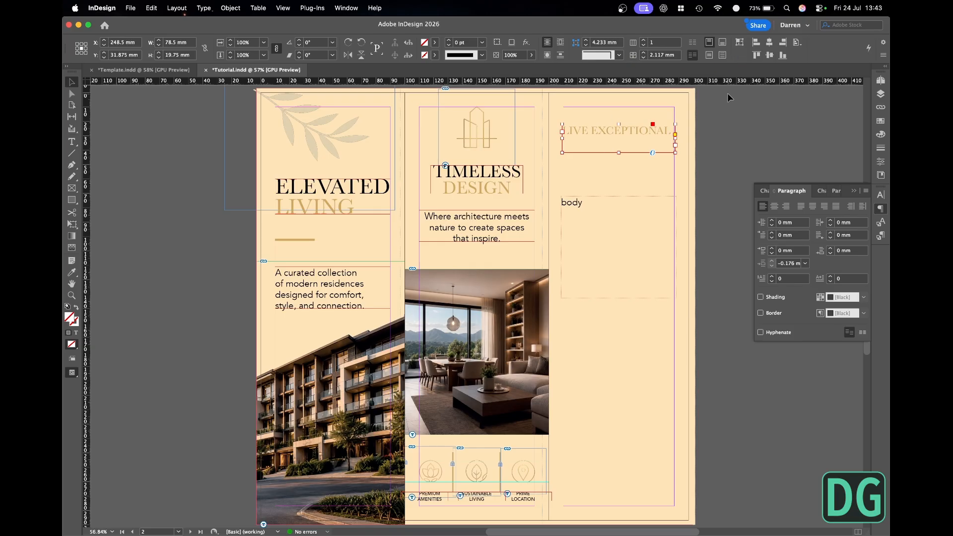
{"action": "left_click", "coordinate": [776, 208]}
- Move the LIVE EXCEPTIONAL heading down to Y 113.219 mm on the third panel and colour its text [Black]
{"action": "key", "text": "w"}
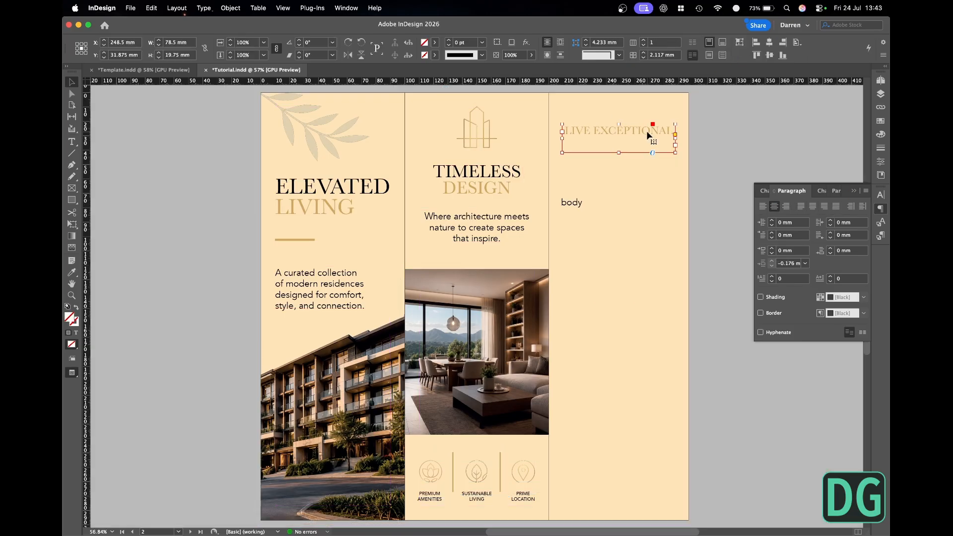
{"action": "left_click_drag", "start_coordinate": [648, 135], "coordinate": [649, 252]}
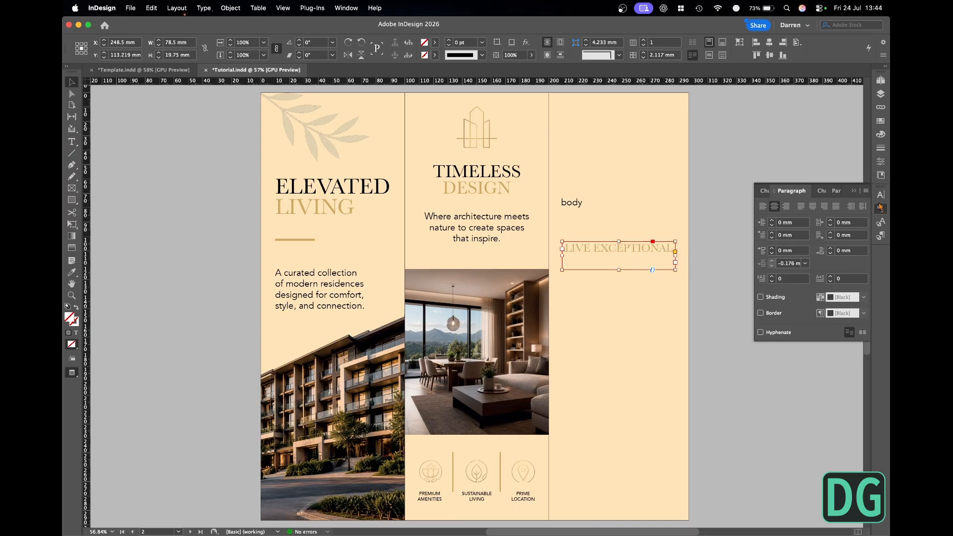
{"action": "left_click", "coordinate": [881, 121]}
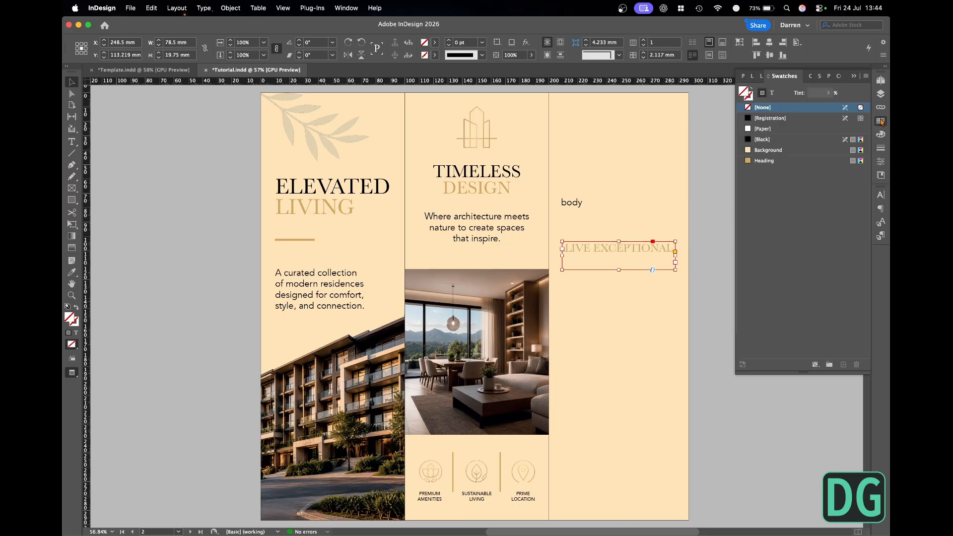
{"action": "left_click", "coordinate": [774, 93]}
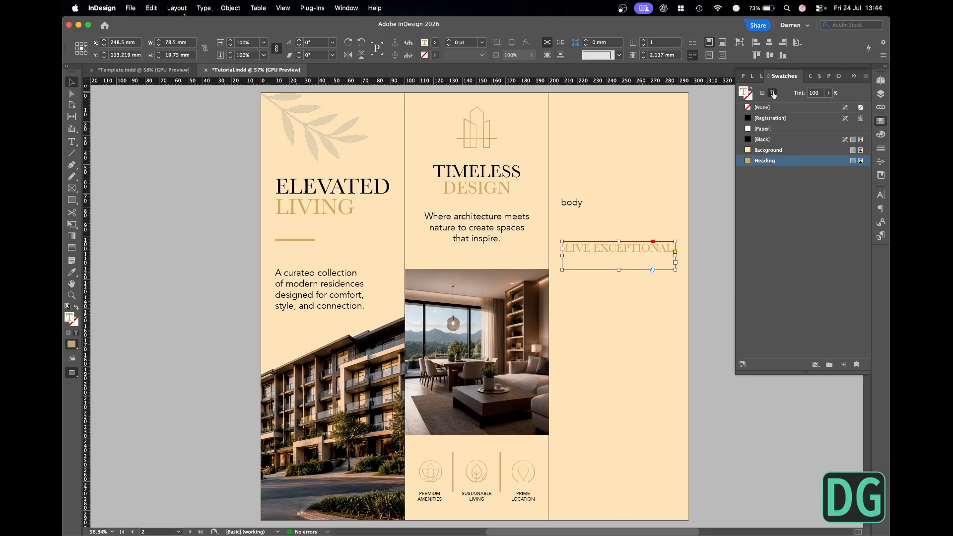
{"action": "left_click", "coordinate": [764, 139]}
{"action": "left_click", "coordinate": [707, 193]}
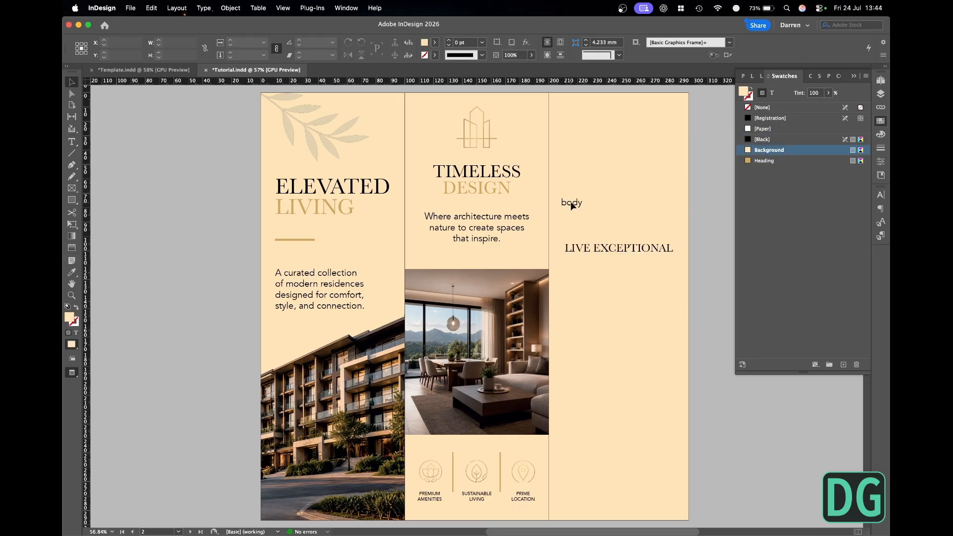
- Replace the body placeholder with a copy of the middle panel's paragraph, placed below LIVE EXCEPTIONAL and narrowed to 77 mm
{"action": "left_click", "coordinate": [571, 202]}
{"action": "key", "text": "Delete"}
{"action": "left_click", "coordinate": [480, 226]}
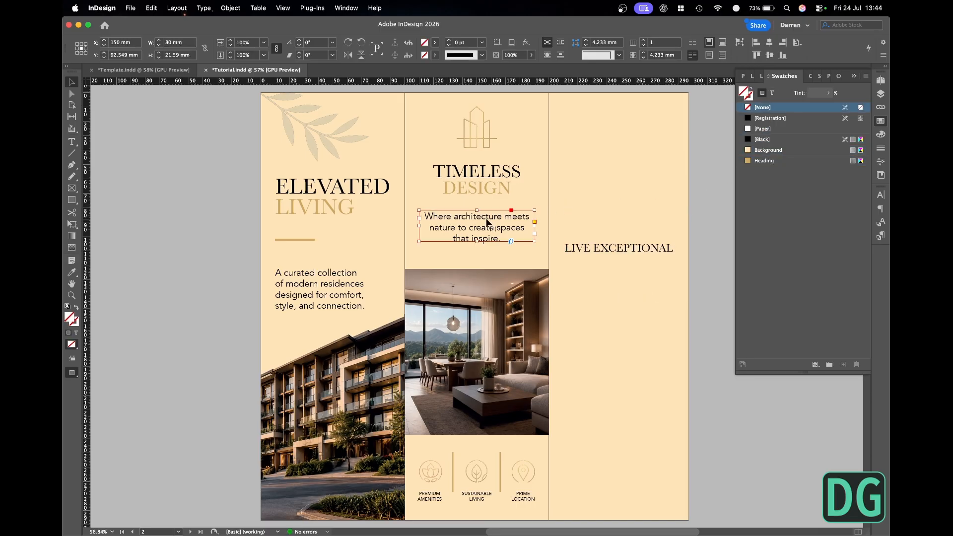
{"action": "left_click_drag", "start_coordinate": [480, 226], "coordinate": [628, 290]}
{"action": "key", "text": "w"}
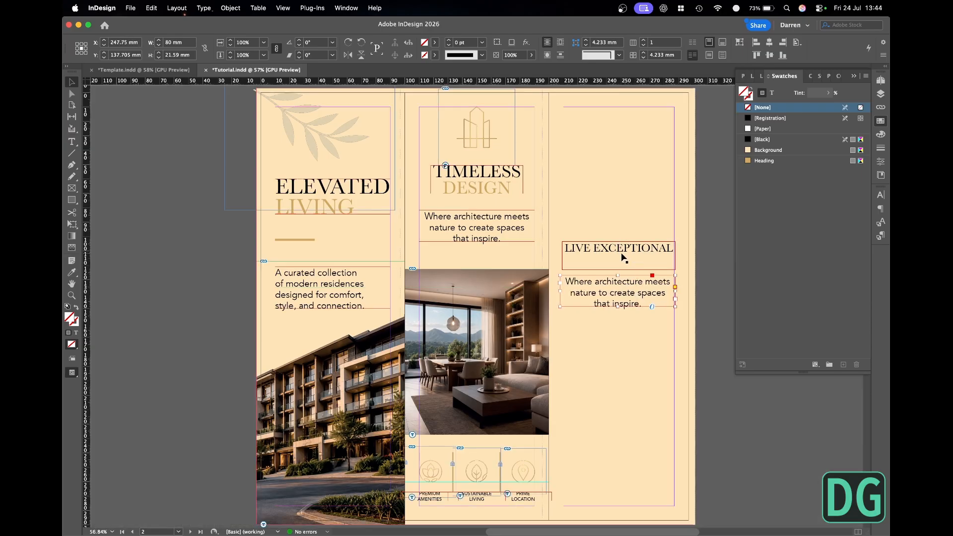
{"action": "left_click_drag", "start_coordinate": [561, 292], "coordinate": [565, 291]}
{"action": "left_click_drag", "start_coordinate": [675, 292], "coordinate": [675, 292]}
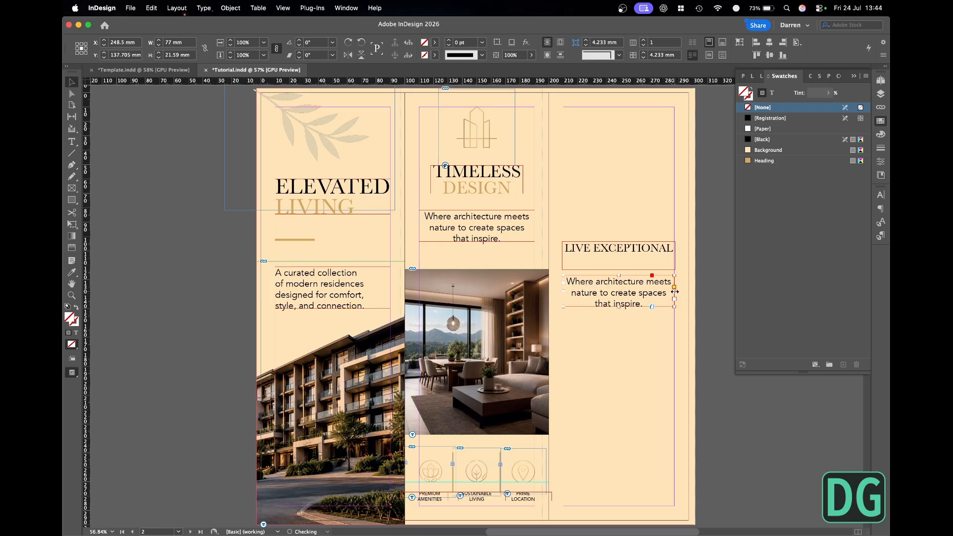
- Replace the copied paragraph with "Experience a lifestyle of elegance, convenience, and community." from brochure.md in TextEdit
{"action": "key", "text": "super+Tab"}
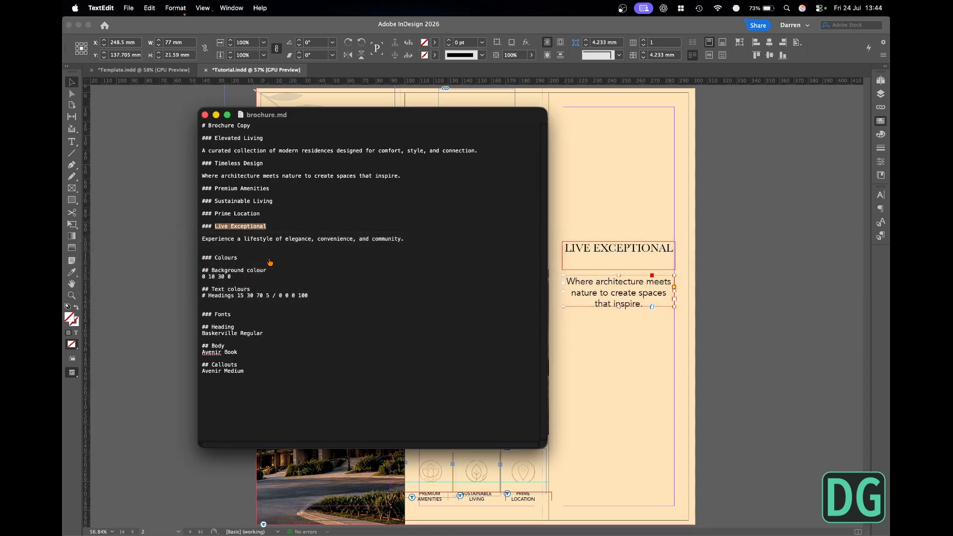
{"action": "left_click_drag", "start_coordinate": [405, 239], "coordinate": [200, 238]}
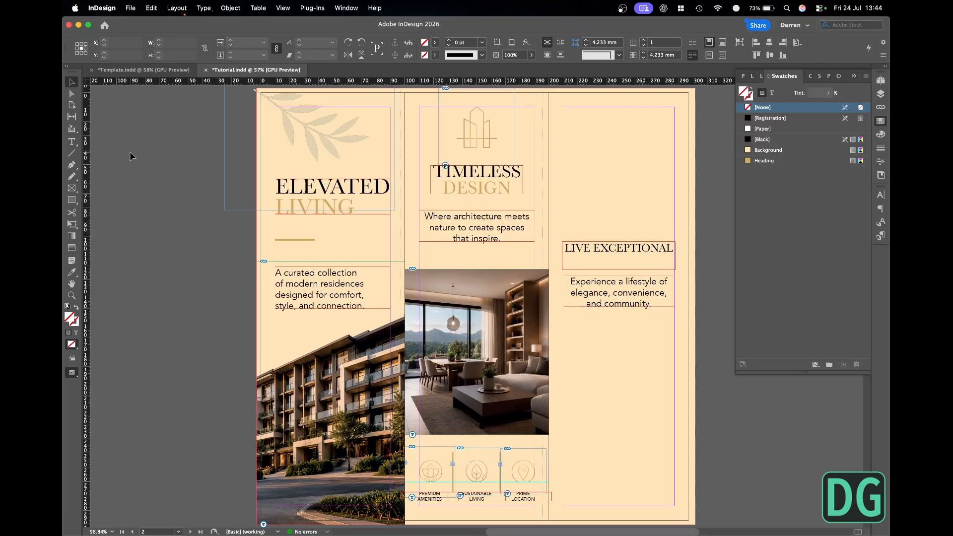
{"action": "key", "text": "w"}
{"action": "key", "text": "super+minus"}
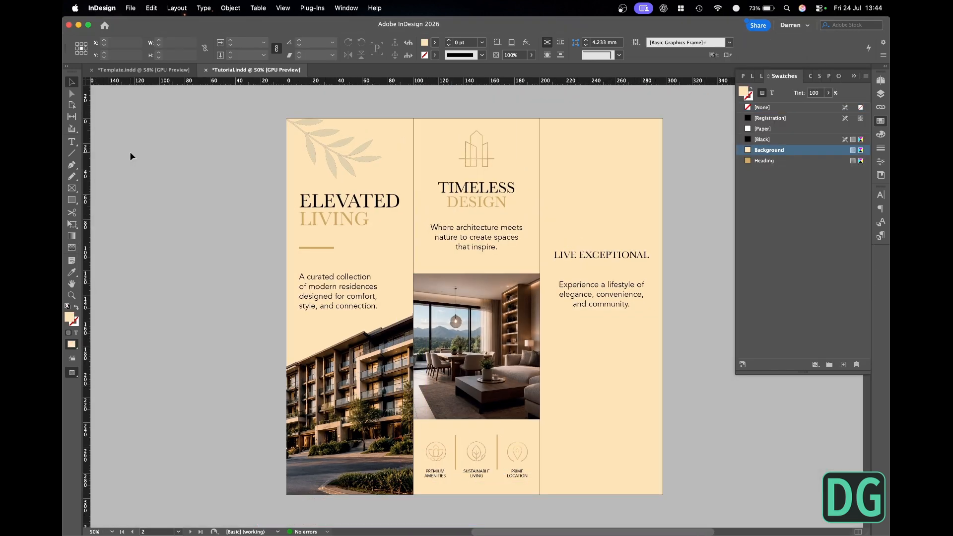
- Move the LIVE EXCEPTIONAL heading closer to its paragraph, fit the frame to its text, and save the document
{"action": "left_click", "coordinate": [578, 286]}
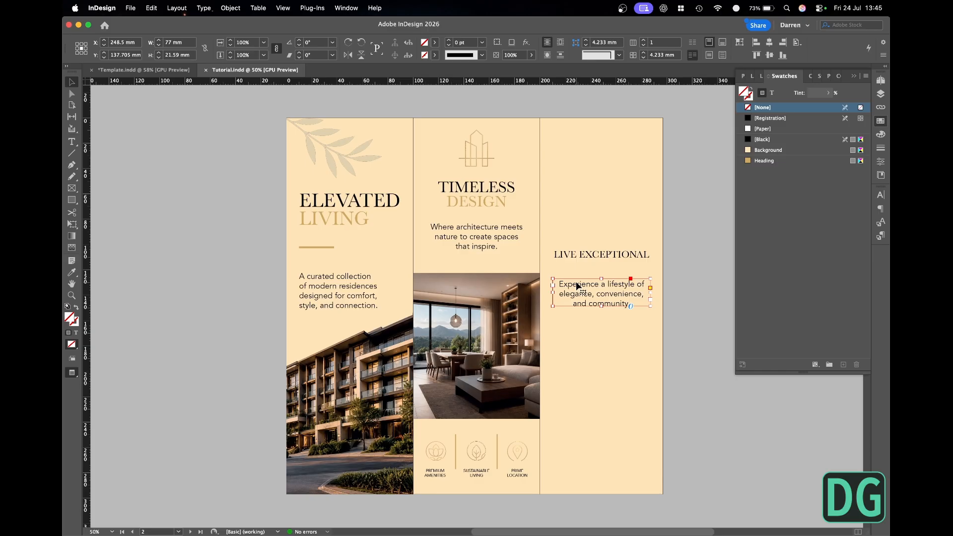
{"action": "left_click", "coordinate": [598, 256]}
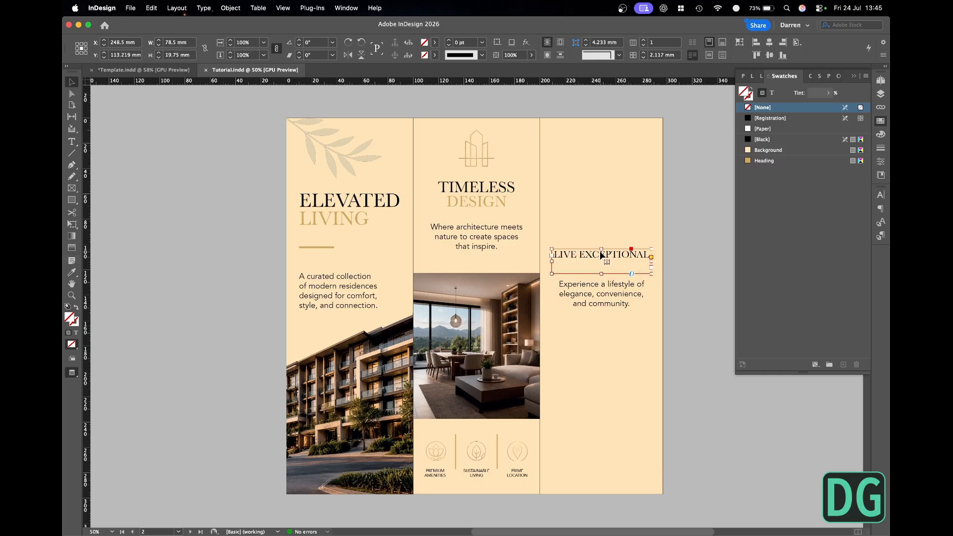
{"action": "left_click_drag", "start_coordinate": [601, 255], "coordinate": [604, 273]}
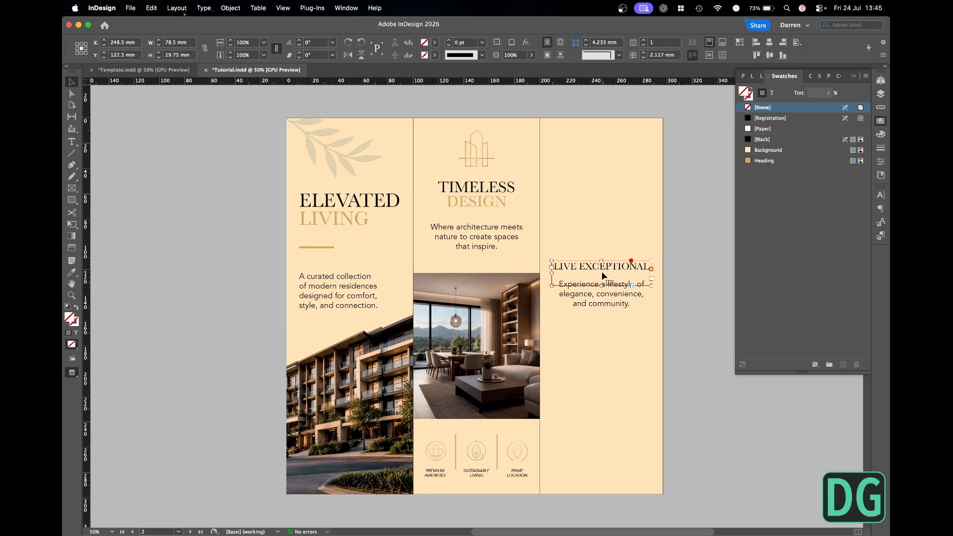
{"action": "double_click", "coordinate": [603, 271]}
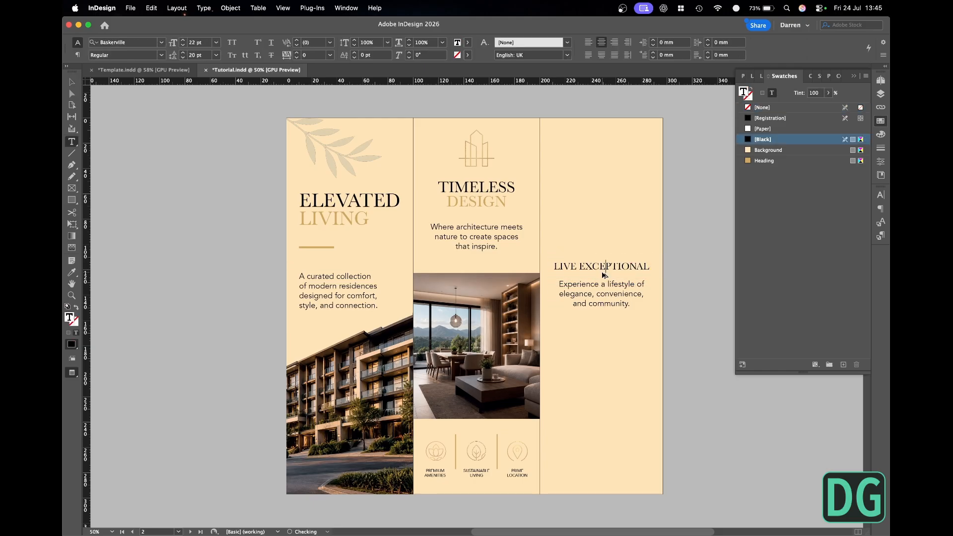
{"action": "left_click", "coordinate": [72, 82]}
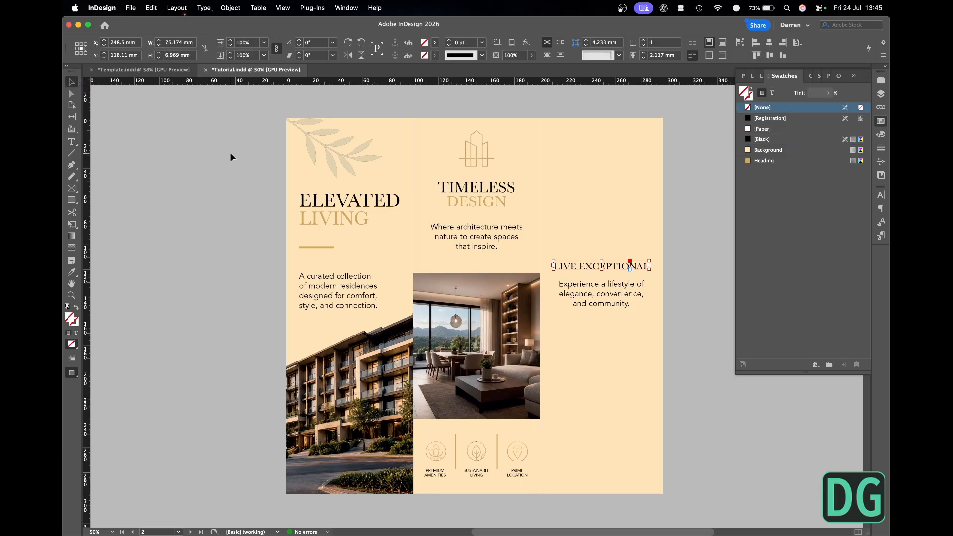
{"action": "left_click", "coordinate": [231, 153]}
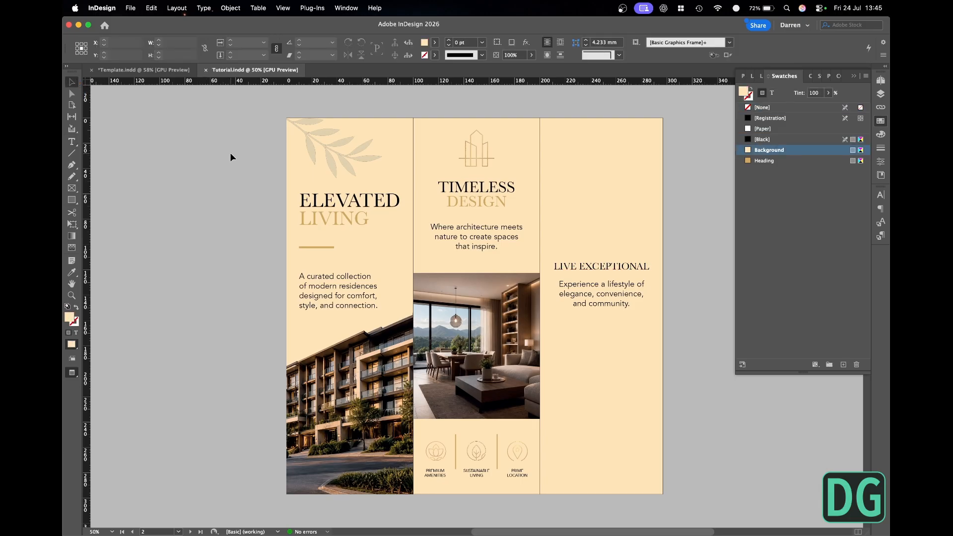
- Lock the Copy layer, then unlock the Images layer and make it the active layer
{"action": "left_click", "coordinate": [881, 94]}
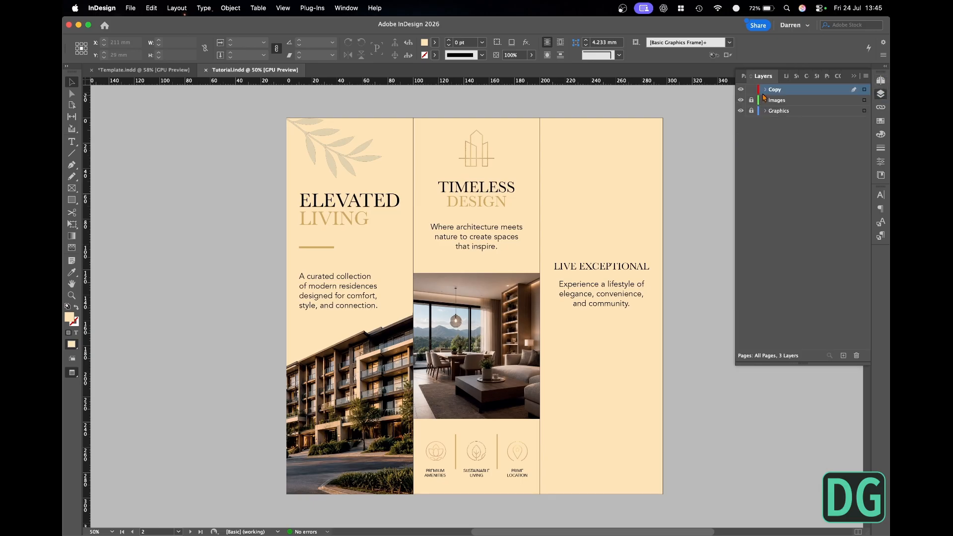
{"action": "left_click", "coordinate": [751, 89]}
{"action": "left_click", "coordinate": [752, 100]}
{"action": "left_click", "coordinate": [807, 101]}
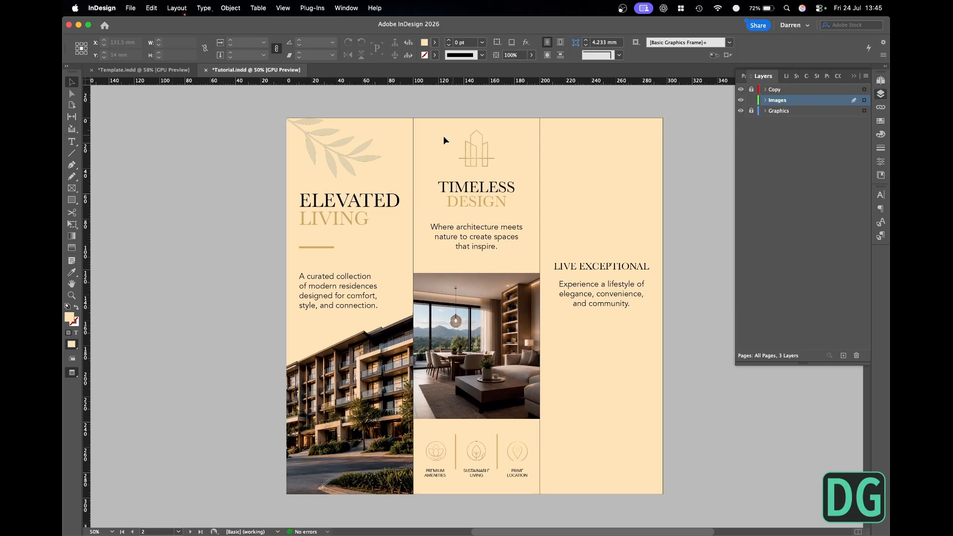
- Preview the files in Finder's Images folder and place bedroom-4k.tif, garden-terrace-4k.tif and development-exterior-4k.tif in the InDesign document
{"action": "key", "text": "super+Tab"}
{"action": "left_click", "coordinate": [253, 271]}
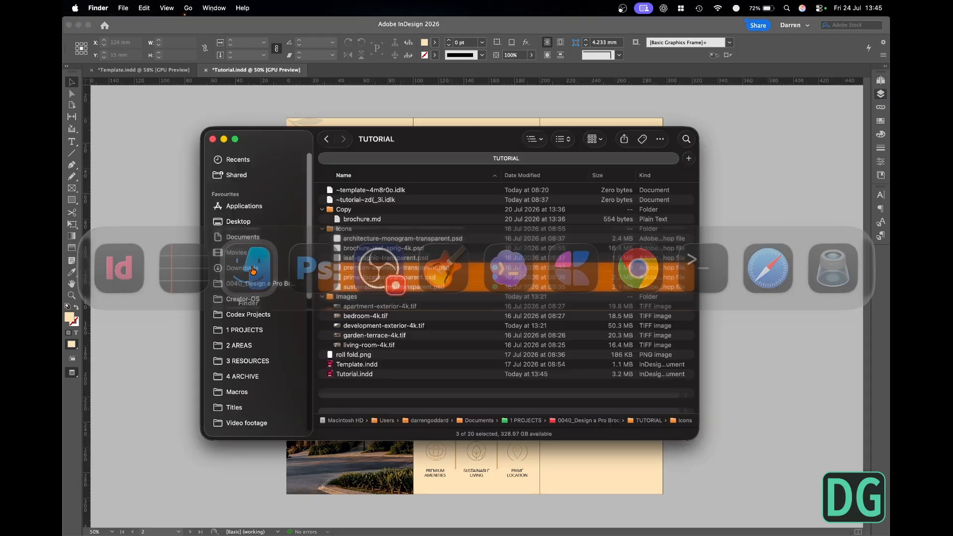
{"action": "left_click", "coordinate": [387, 316]}
{"action": "key", "text": "space"}
{"action": "key", "text": "space"}
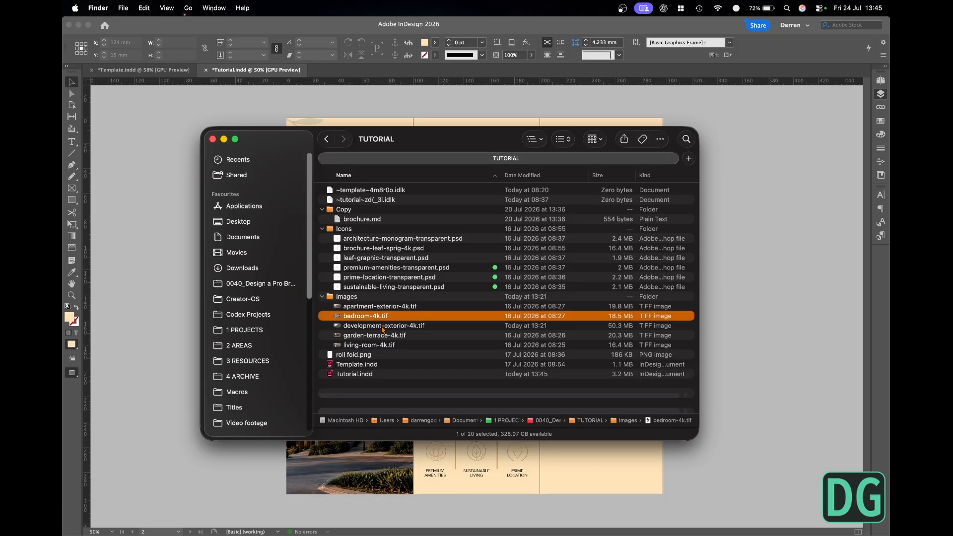
{"action": "left_click", "coordinate": [380, 335]}
{"action": "key", "text": "space"}
{"action": "key", "text": "space"}
{"action": "left_click", "coordinate": [390, 308]}
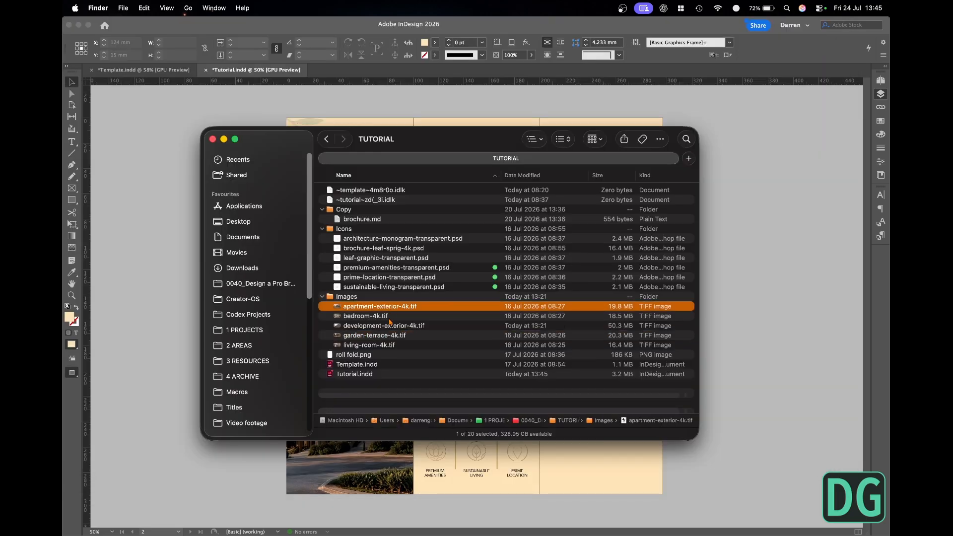
{"action": "left_click", "coordinate": [390, 326], "text": "super"}
{"action": "left_click_drag", "start_coordinate": [389, 339], "coordinate": [592, 417]}
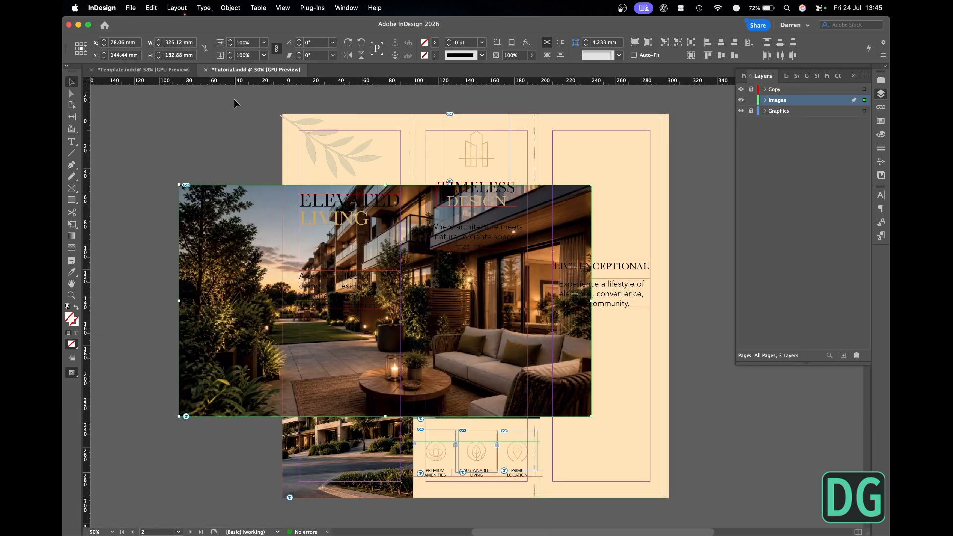
- Scale the three newly placed images to 40%
{"action": "left_click", "coordinate": [250, 44]}
{"action": "type", "text": "40"}
{"action": "key", "text": "Return"}
{"action": "left_click", "coordinate": [166, 200]}
- Spread out the new images: garden terrace over the page's outer edge, bedroom below the third panel's copy, and exterior along that panel's top edge
{"action": "left_click_drag", "start_coordinate": [346, 292], "coordinate": [195, 287]}
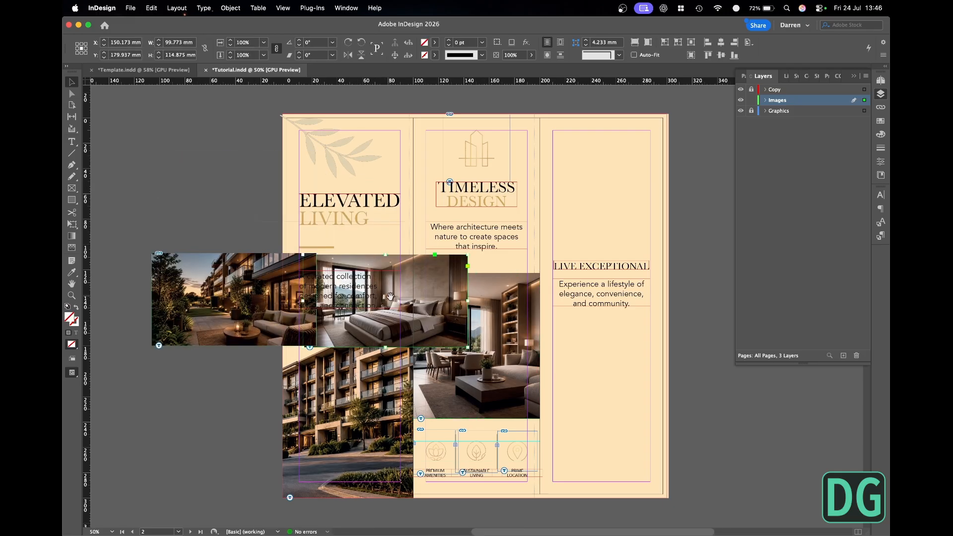
{"action": "left_click_drag", "start_coordinate": [421, 274], "coordinate": [613, 365]}
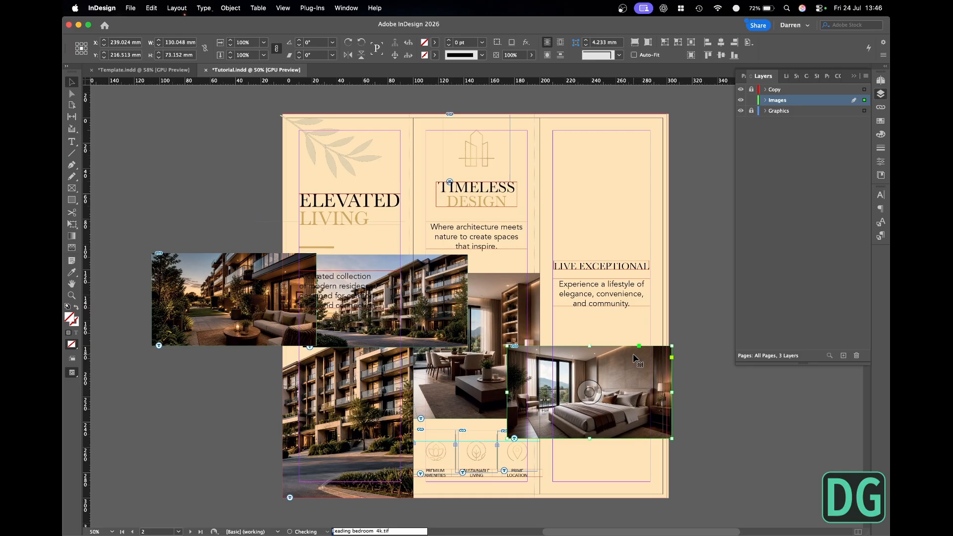
{"action": "left_click_drag", "start_coordinate": [387, 265], "coordinate": [581, 150]}
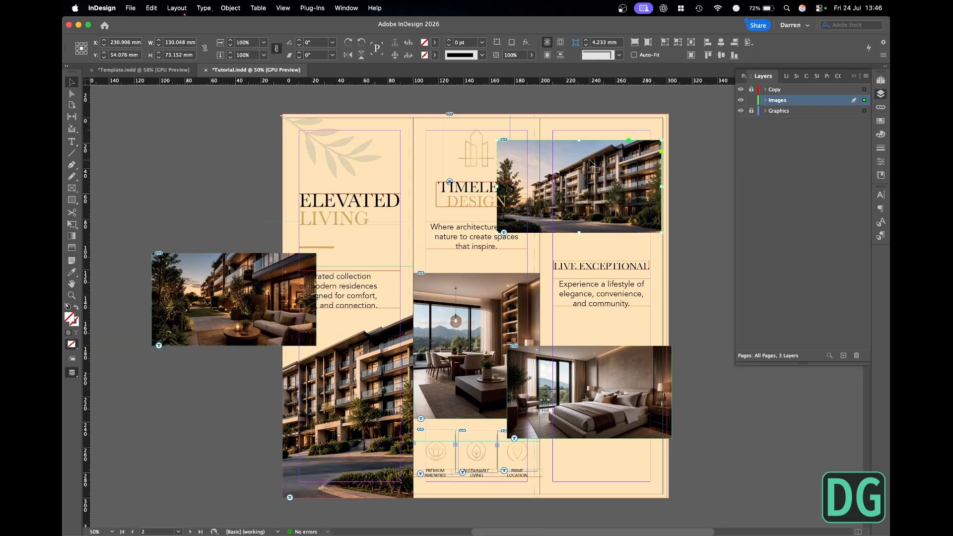
{"action": "key", "text": "w"}
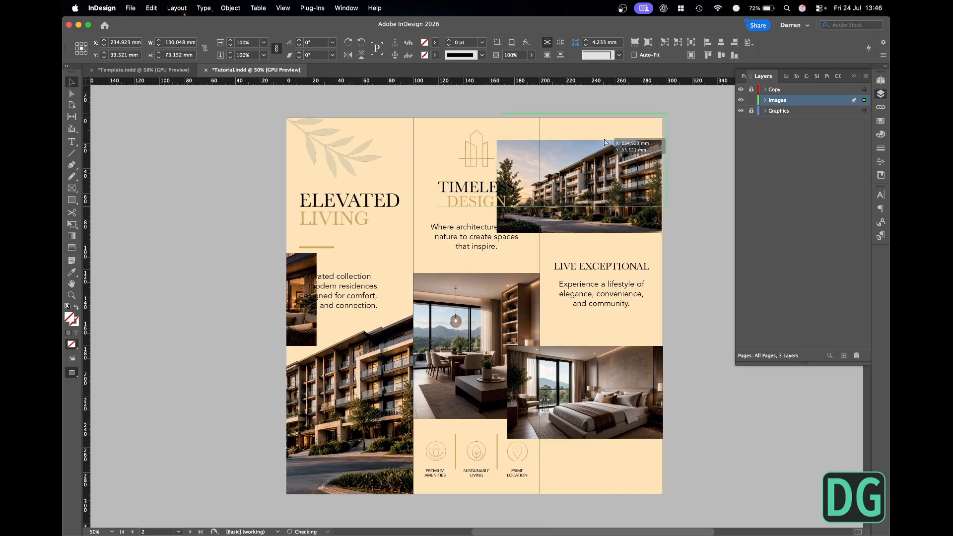
{"action": "left_click_drag", "start_coordinate": [597, 165], "coordinate": [603, 139]}
{"action": "left_click", "coordinate": [591, 268]}
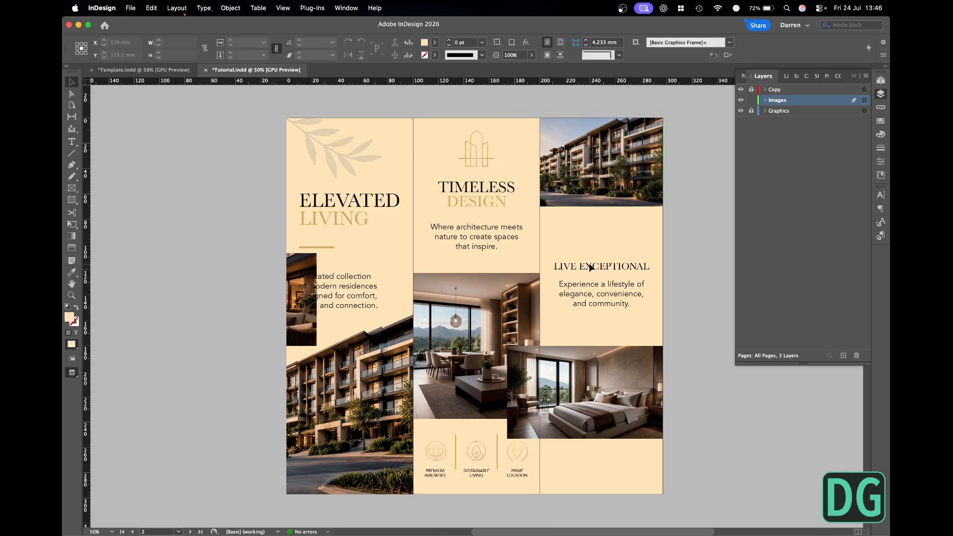
- Extend the third panel's exterior image frame downward to about 94 mm high and enlarge the photo to fill it
{"action": "left_click", "coordinate": [599, 191]}
{"action": "left_click_drag", "start_coordinate": [603, 206], "coordinate": [584, 233]}
{"action": "double_click", "coordinate": [602, 183]}
{"action": "left_click", "coordinate": [692, 267]}
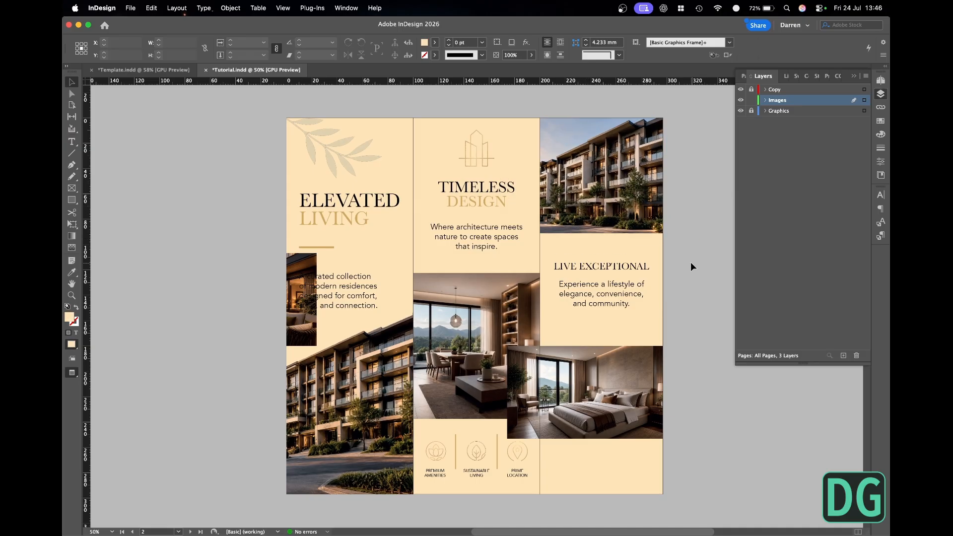
- Examine the third panel's exterior image against the trim and bleed lines at the page's outer edge
{"action": "left_click", "coordinate": [640, 189]}
{"action": "key", "text": "w"}
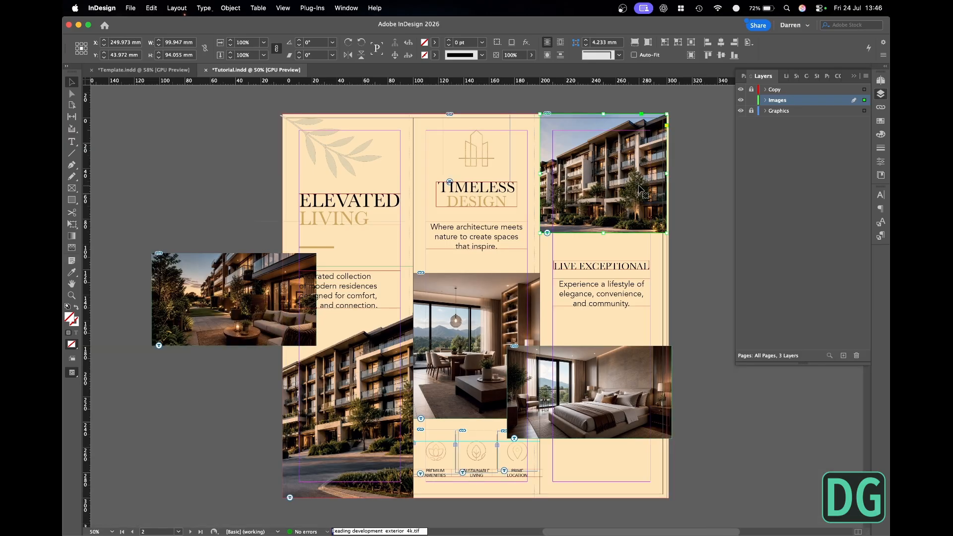
{"action": "left_click", "coordinate": [690, 177]}
{"action": "key", "text": "w"}
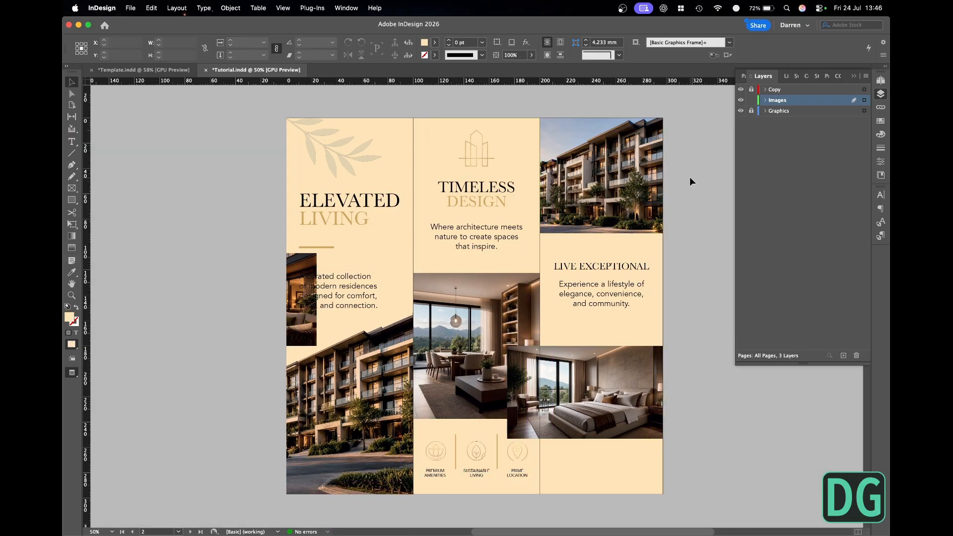
{"action": "key", "text": "w"}
{"action": "left_click_drag", "start_coordinate": [652, 237], "coordinate": [698, 279]}
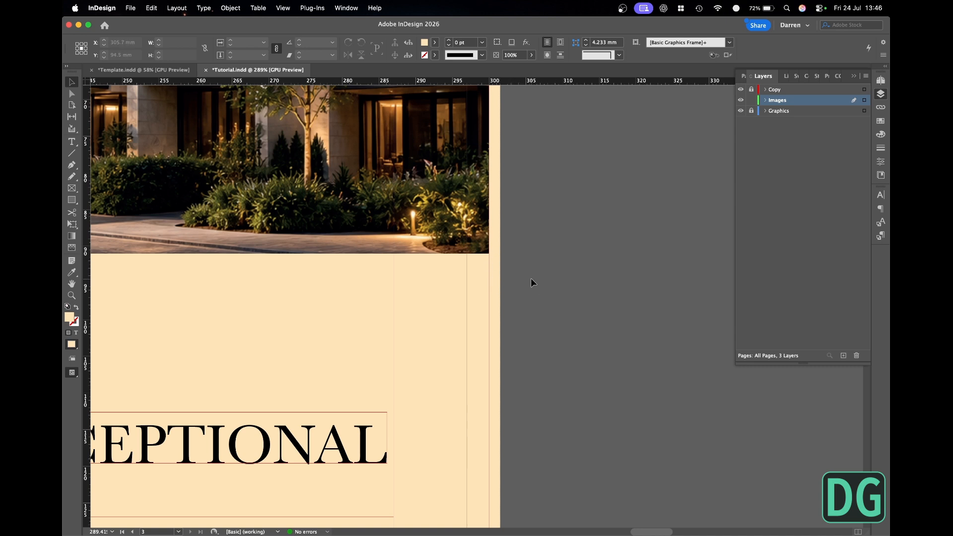
{"action": "scroll", "coordinate": [532, 281], "scroll_direction": "right", "scroll_amount": 1}
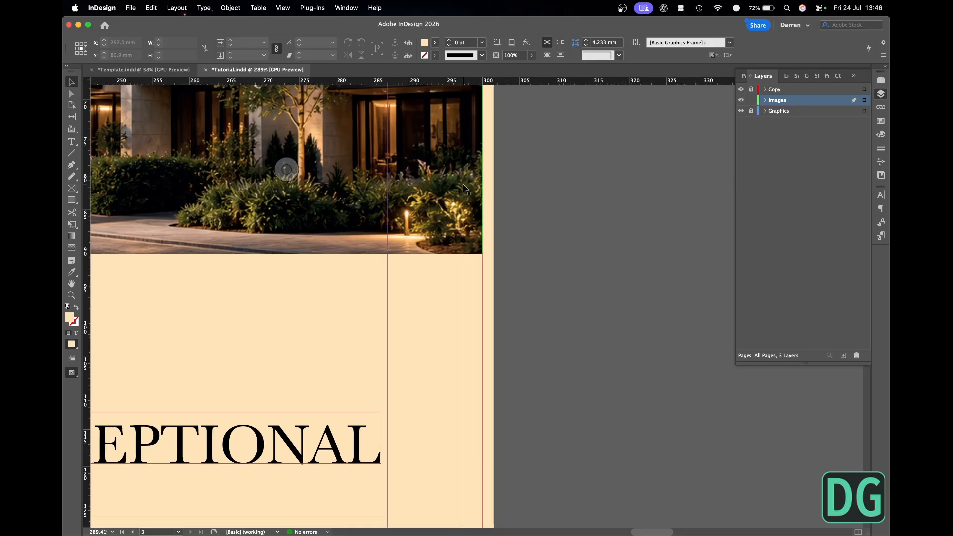
{"action": "key", "text": "super+minus"}
{"action": "key", "text": "super+minus"}
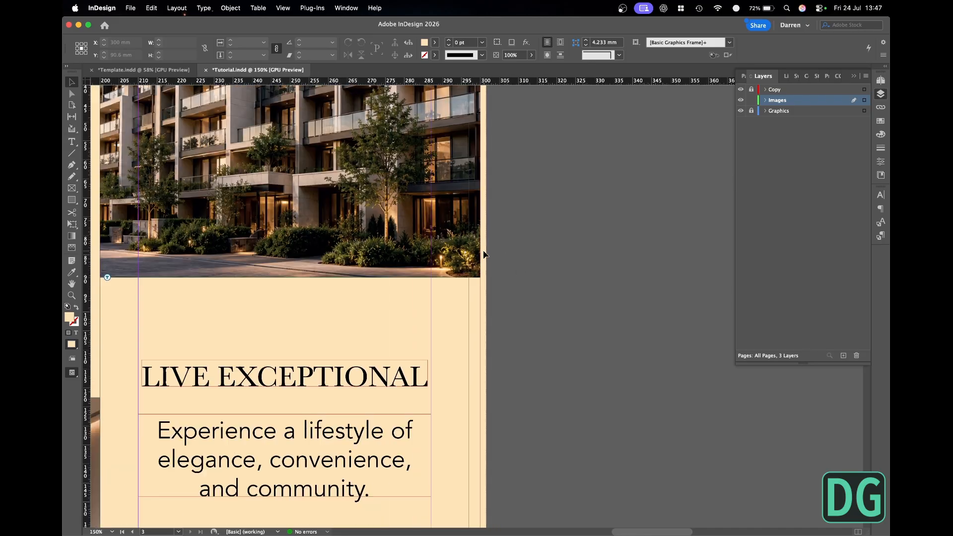
- Crop both sides of the bedroom image frame to span the third panel, about 97 mm wide
{"action": "key", "text": "super+minus"}
{"action": "key", "text": "super+minus"}
{"action": "key", "text": "super+minus"}
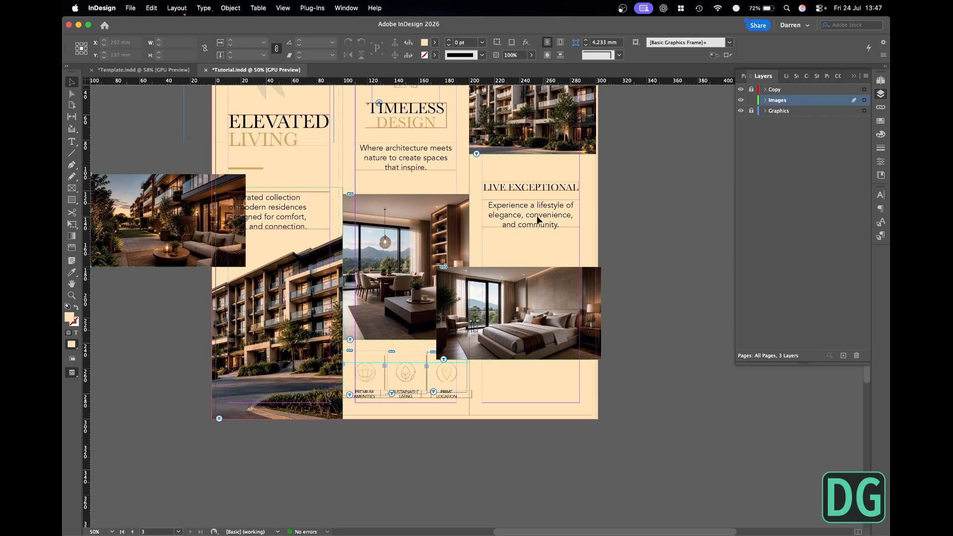
{"action": "left_click", "coordinate": [534, 296]}
{"action": "left_click_drag", "start_coordinate": [437, 314], "coordinate": [470, 313]}
{"action": "key", "text": "w"}
{"action": "left_click_drag", "start_coordinate": [601, 313], "coordinate": [590, 314]}
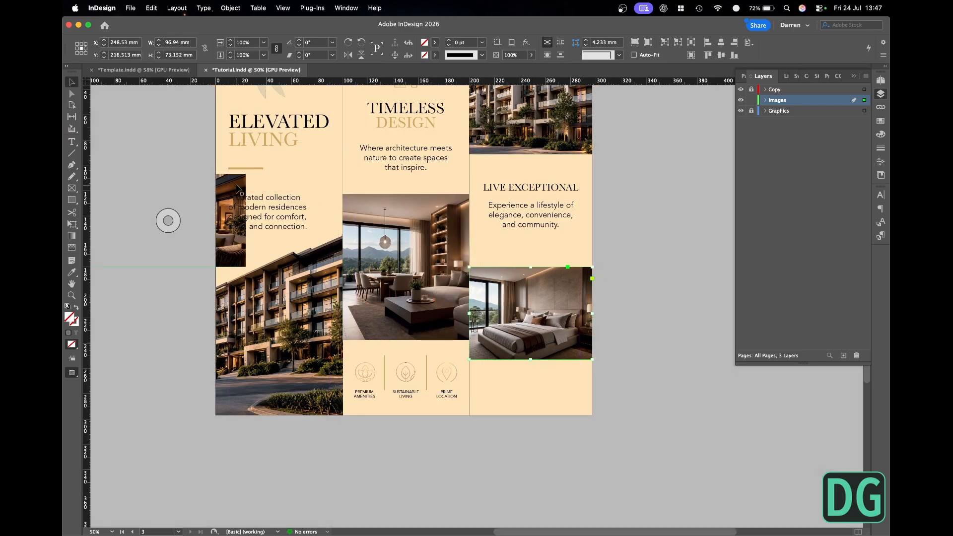
- Move the garden terrace image to the third panel's lower area, align it to the page's right edge and crop its left side at the fold
{"action": "left_click_drag", "start_coordinate": [237, 185], "coordinate": [583, 325]}
{"action": "left_click_drag", "start_coordinate": [570, 391], "coordinate": [484, 300]}
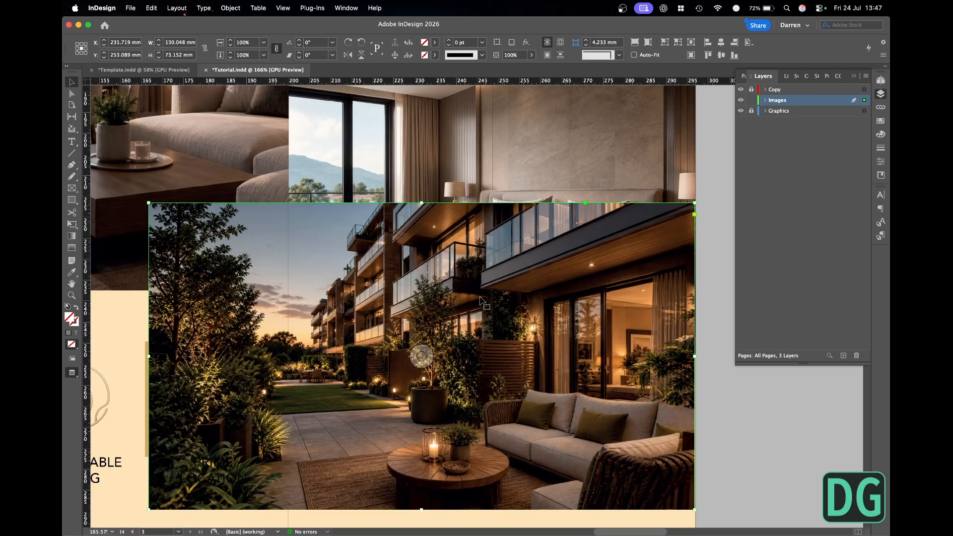
{"action": "left_click", "coordinate": [749, 42]}
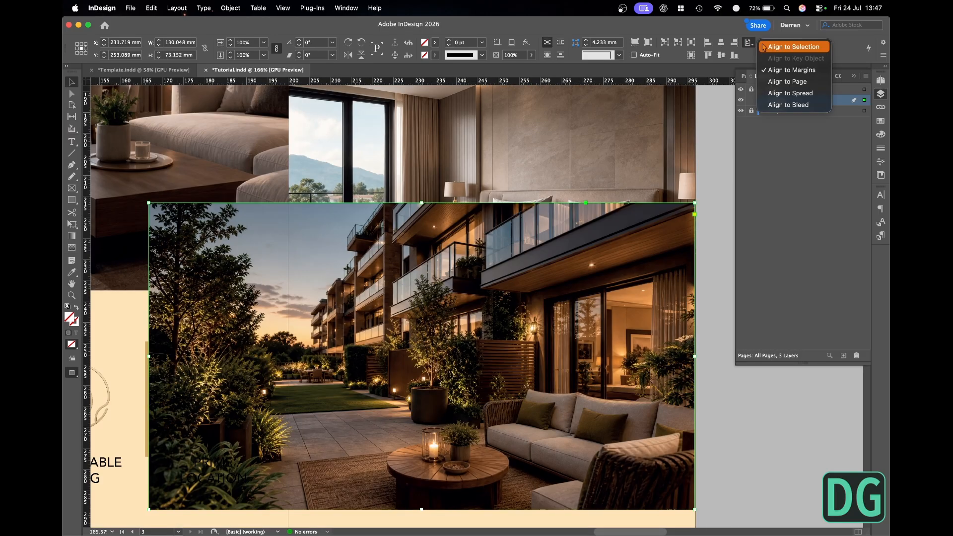
{"action": "left_click", "coordinate": [789, 81]}
{"action": "left_click", "coordinate": [734, 43]}
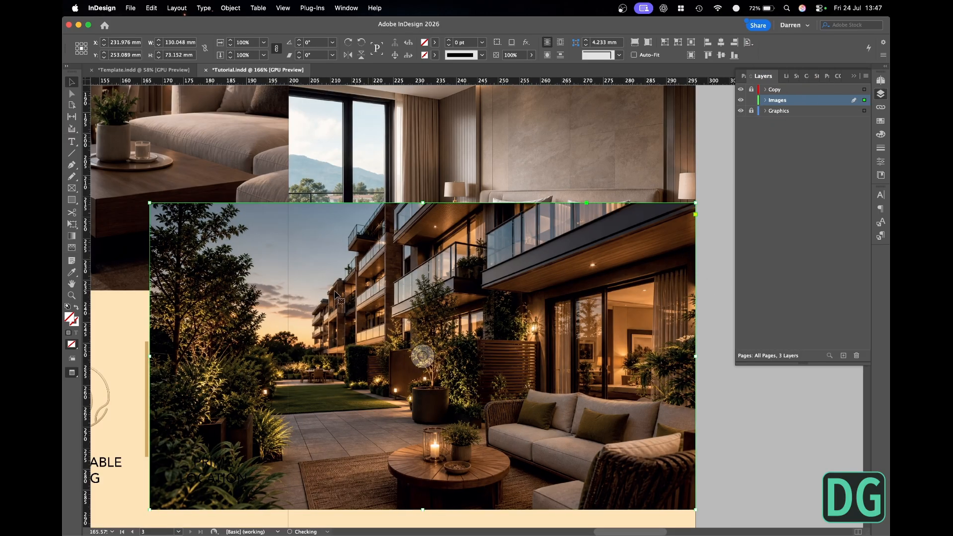
{"action": "left_click_drag", "start_coordinate": [150, 357], "coordinate": [288, 356]}
- Reduce the third panel's bedroom and garden terrace image frames to 43 mm high, keeping their top edges in place
{"action": "key", "text": "super+0"}
{"action": "scroll", "coordinate": [410, 367], "scroll_direction": "down", "scroll_amount": 5}
{"action": "left_click", "coordinate": [489, 234]}
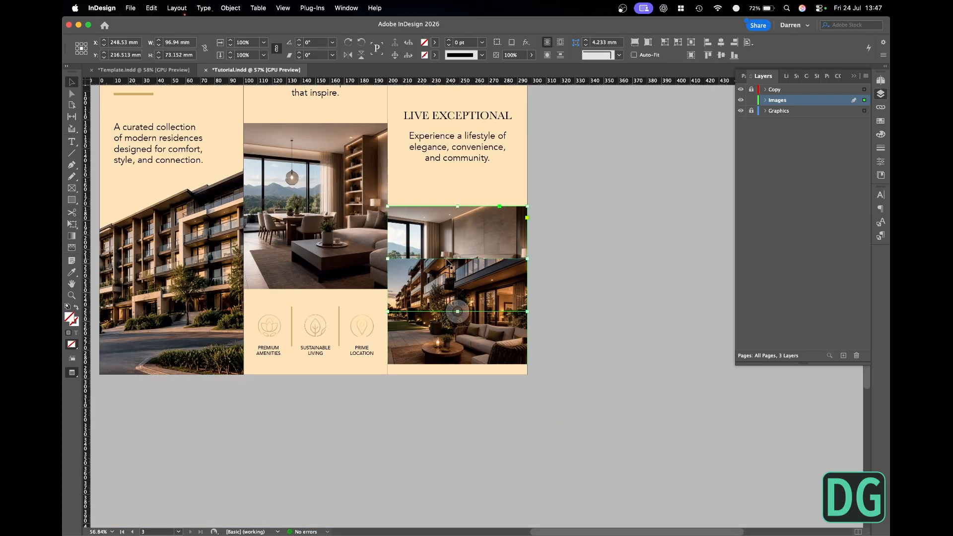
{"action": "left_click_drag", "start_coordinate": [457, 312], "coordinate": [461, 269]}
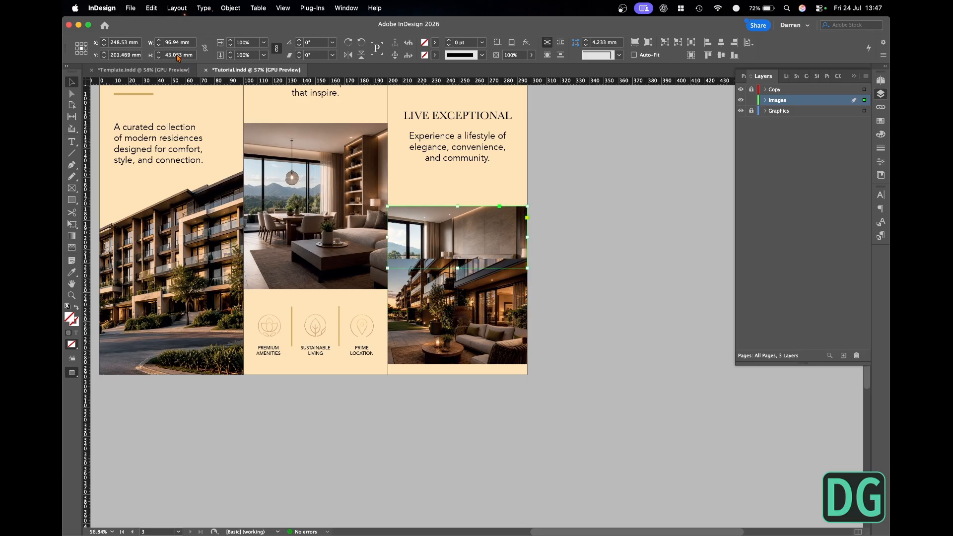
{"action": "left_click", "coordinate": [82, 48]}
{"action": "double_click", "coordinate": [169, 56]}
{"action": "type", "text": "48.53"}
{"action": "key", "text": "Return"}
{"action": "left_click", "coordinate": [425, 312]}
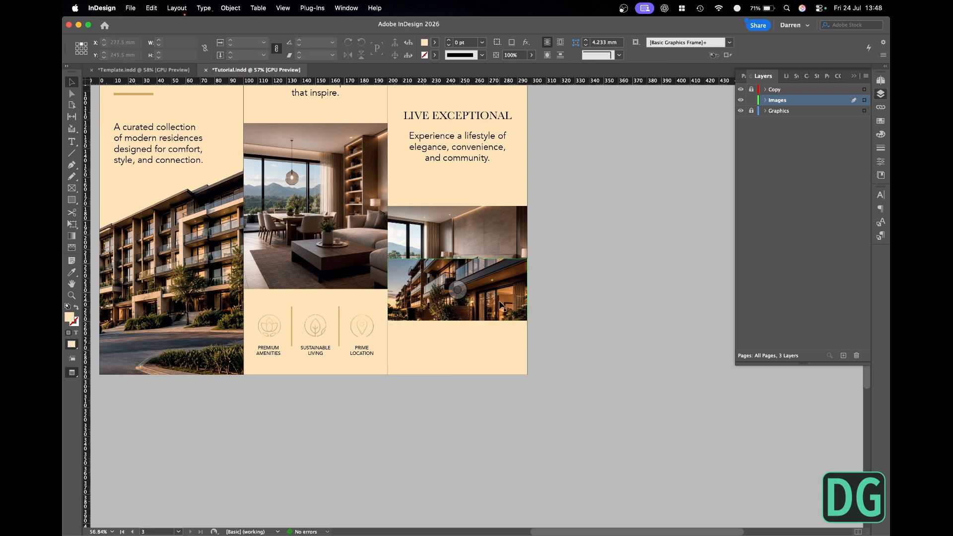
- Lower the garden terrace frame to about Y 241 mm, and reposition both photos inside their frames to show the bed and outdoor sofa
{"action": "left_click_drag", "start_coordinate": [501, 304], "coordinate": [500, 341]}
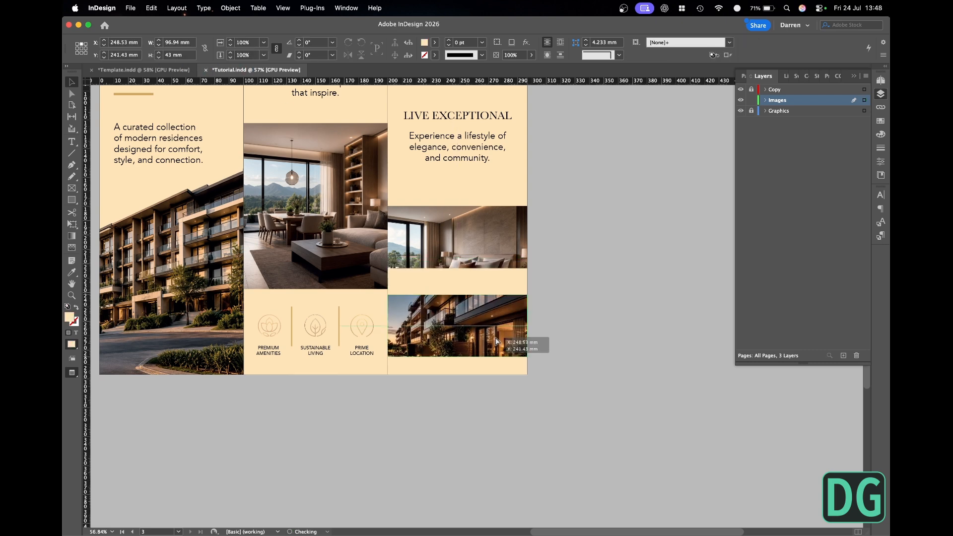
{"action": "left_click_drag", "start_coordinate": [499, 264], "coordinate": [468, 205]}
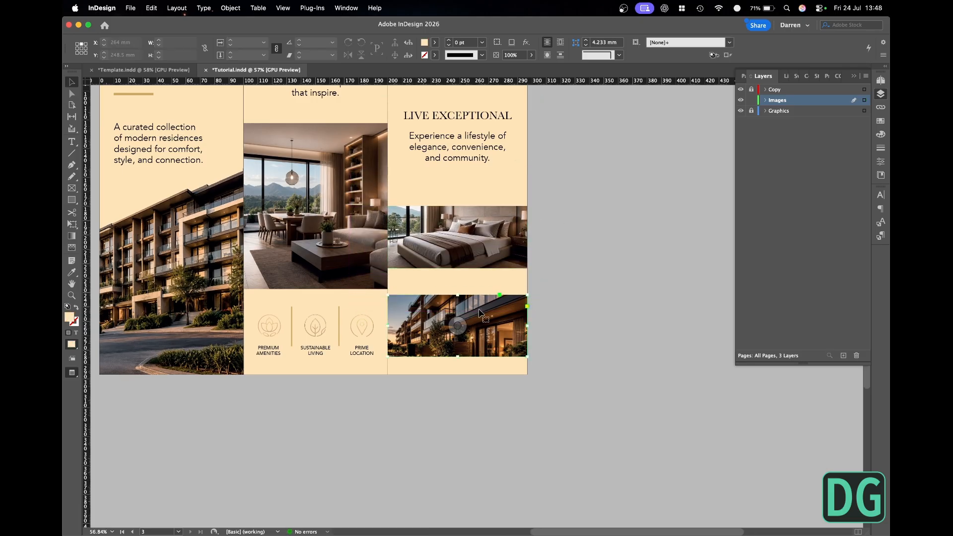
{"action": "left_click", "coordinate": [459, 326]}
{"action": "left_click_drag", "start_coordinate": [460, 326], "coordinate": [463, 291]}
{"action": "left_click", "coordinate": [591, 299]}
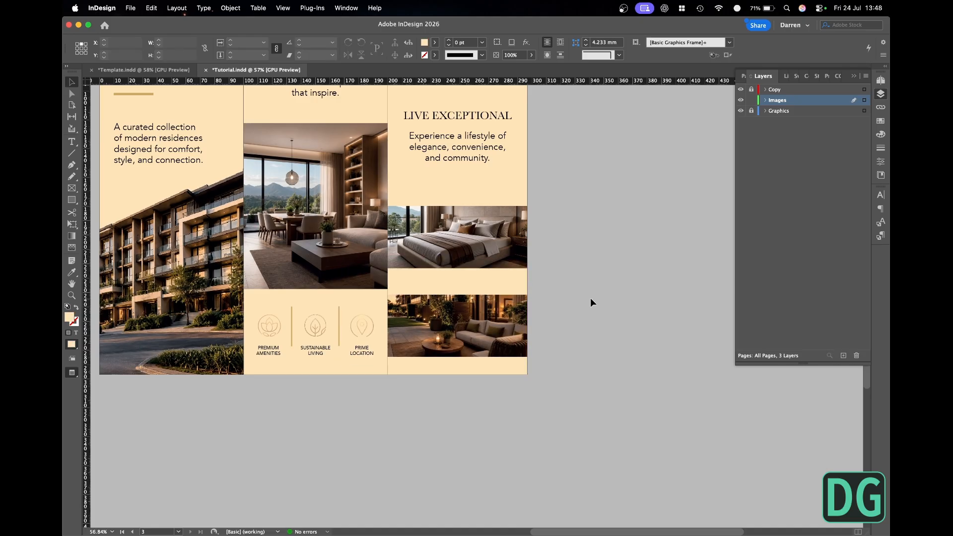
- Move the bedroom frame down closer to the terrace image, and raise the second panel's living room image to align their bottom edges
{"action": "left_click", "coordinate": [497, 232]}
{"action": "left_click_drag", "start_coordinate": [498, 234], "coordinate": [498, 250]}
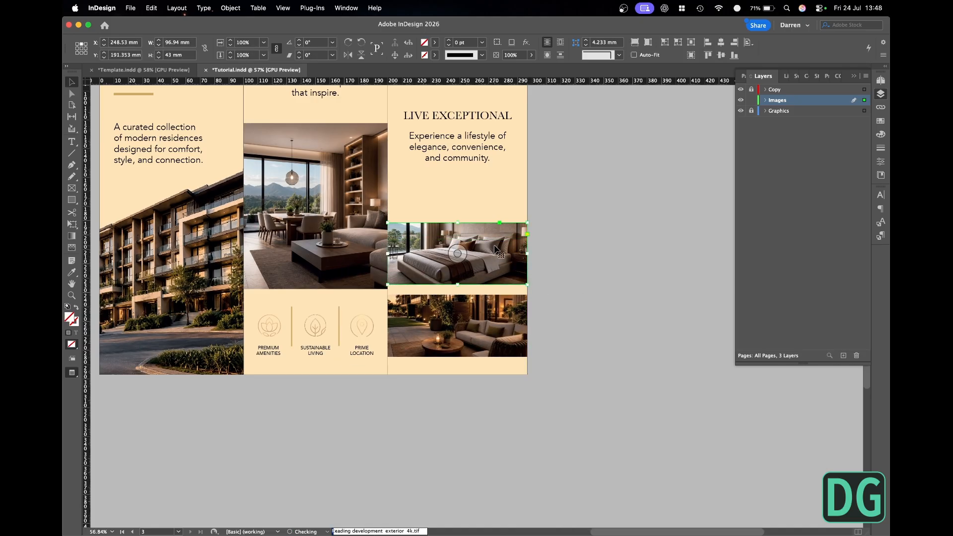
{"action": "left_click", "coordinate": [576, 300]}
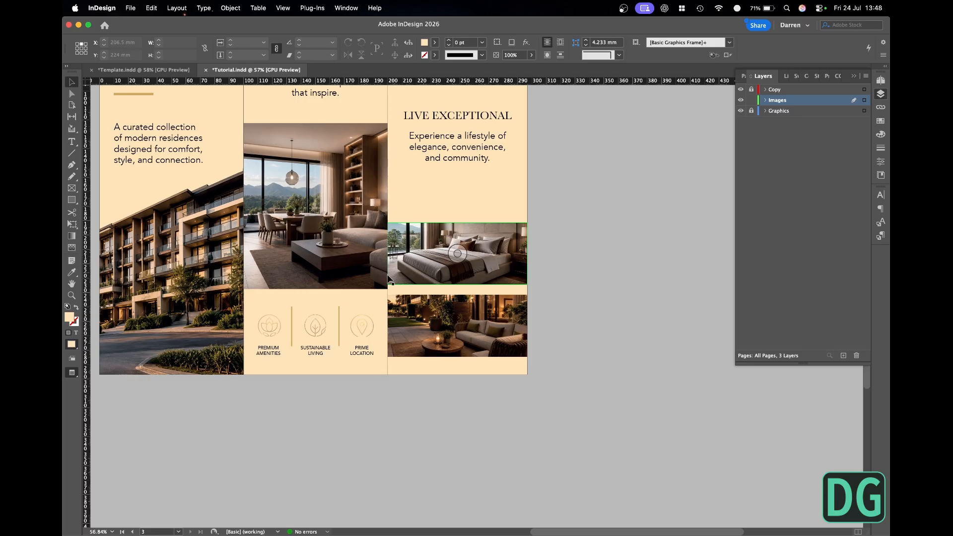
{"action": "left_click", "coordinate": [366, 259]}
{"action": "left_click_drag", "start_coordinate": [378, 259], "coordinate": [378, 255]}
{"action": "left_click", "coordinate": [594, 272]}
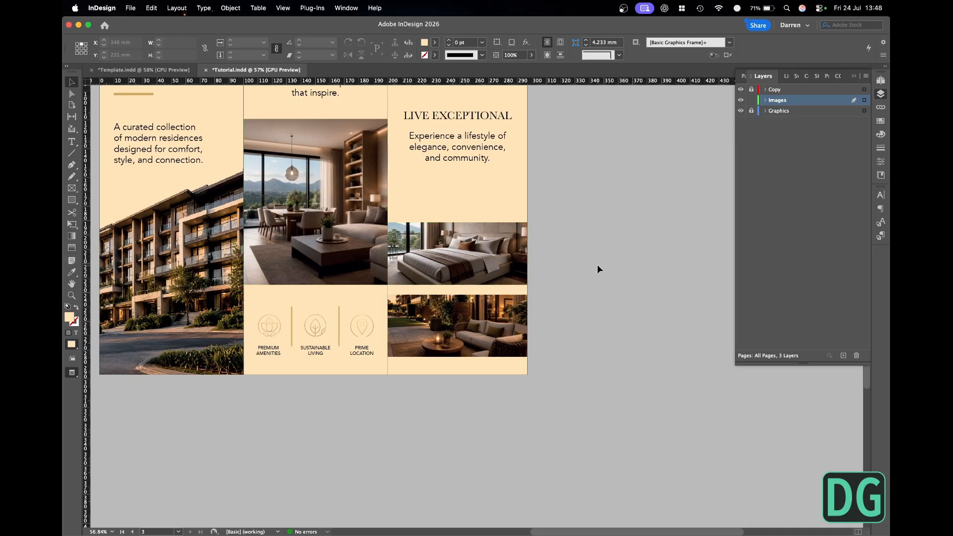
- Unlock the Copy layer, lock Images, and move the LIVE EXCEPTIONAL heading and body copy down to sit centrally between the third panel's images
{"action": "key", "text": "w"}
{"action": "key", "text": "w"}
{"action": "key", "text": "super+minus"}
{"action": "key", "text": "super+minus"}
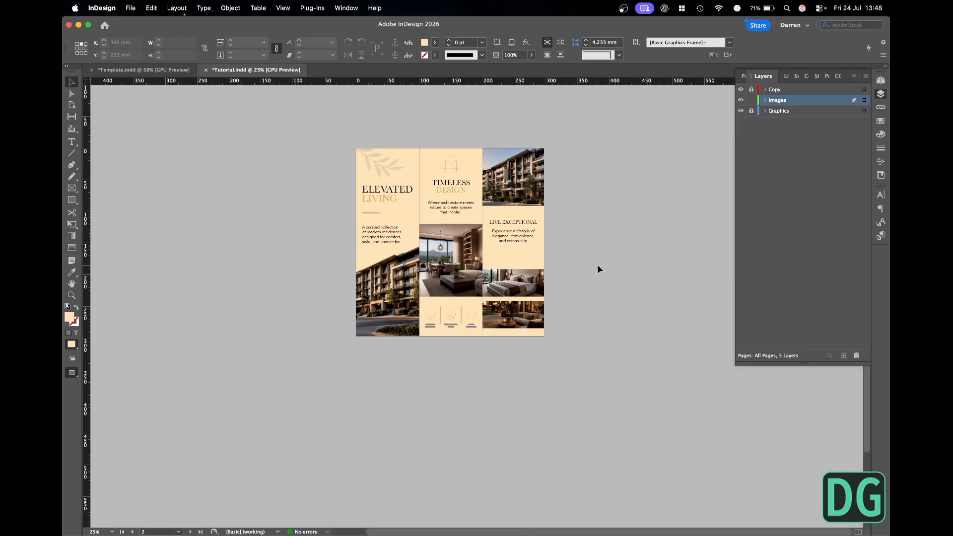
{"action": "left_click_drag", "start_coordinate": [339, 147], "coordinate": [590, 364]}
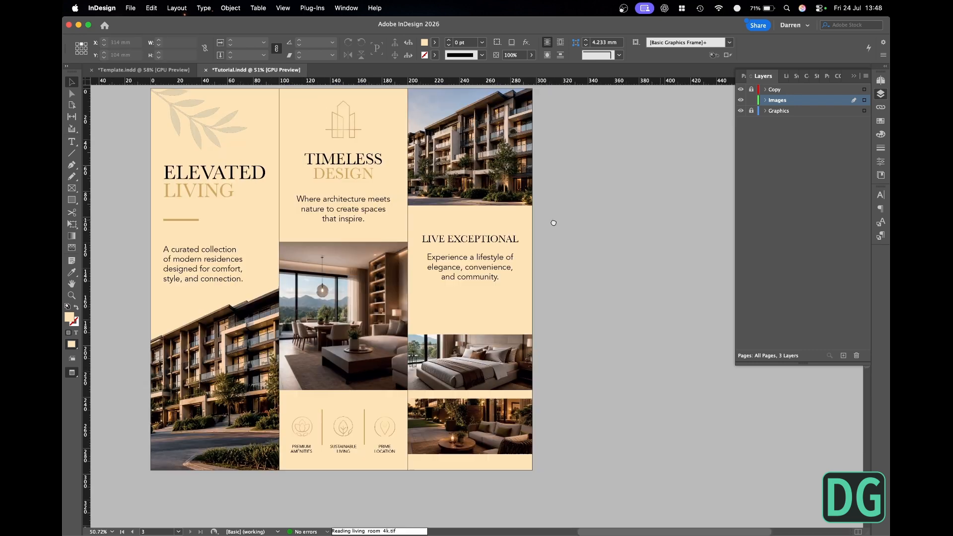
{"action": "left_click", "coordinate": [752, 91]}
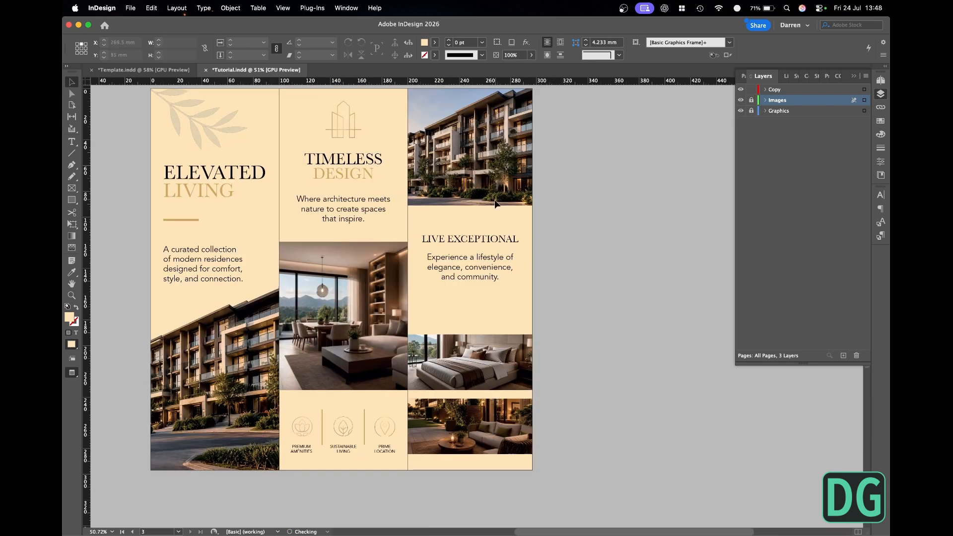
{"action": "left_click", "coordinate": [490, 237]}
{"action": "left_click_drag", "start_coordinate": [491, 237], "coordinate": [494, 284]}
{"action": "left_click", "coordinate": [494, 272], "text": "shift"}
{"action": "left_click", "coordinate": [577, 284]}
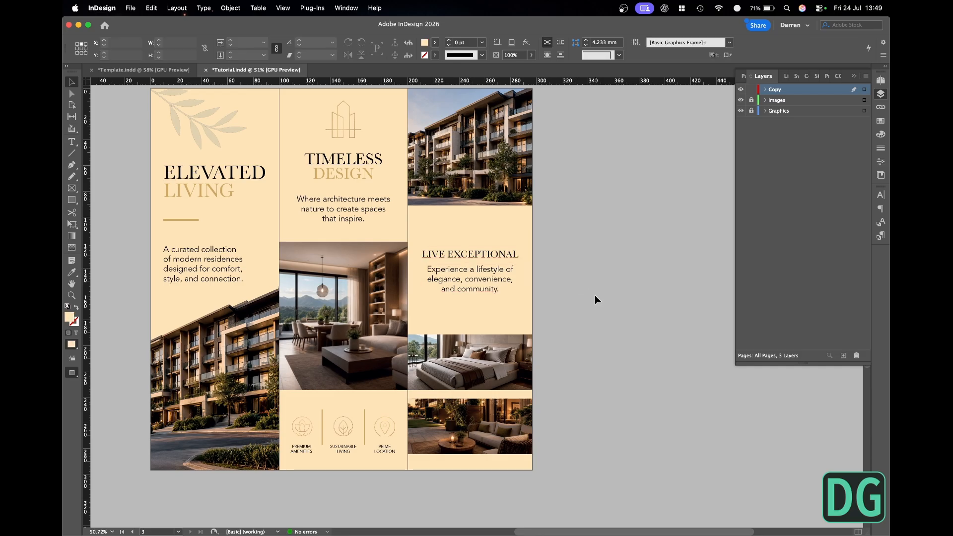
- Move the first panel's ELEVATED LIVING heading down and its body copy up, closing both in on the gold divider line
{"action": "key", "text": "super+minus"}
{"action": "key", "text": "super+minus"}
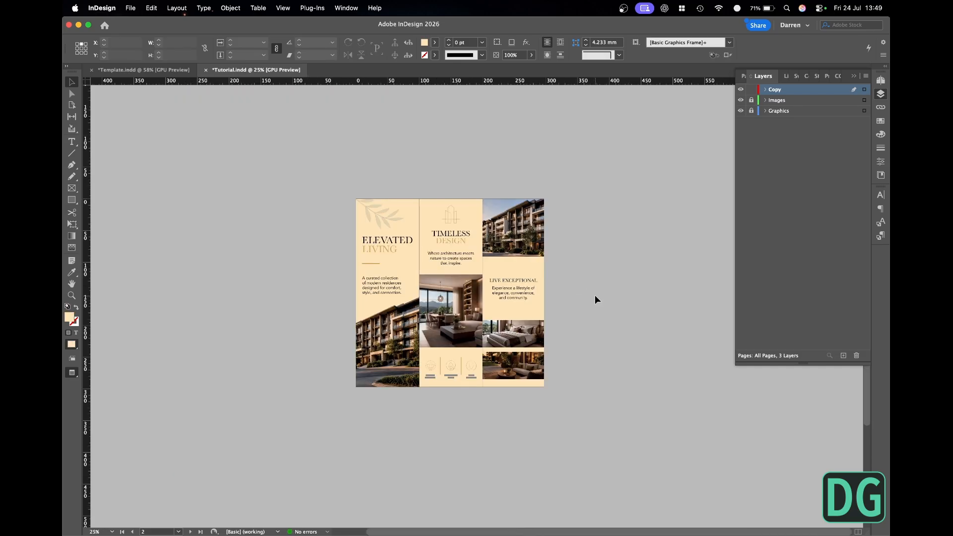
{"action": "left_click_drag", "start_coordinate": [346, 189], "coordinate": [586, 422]}
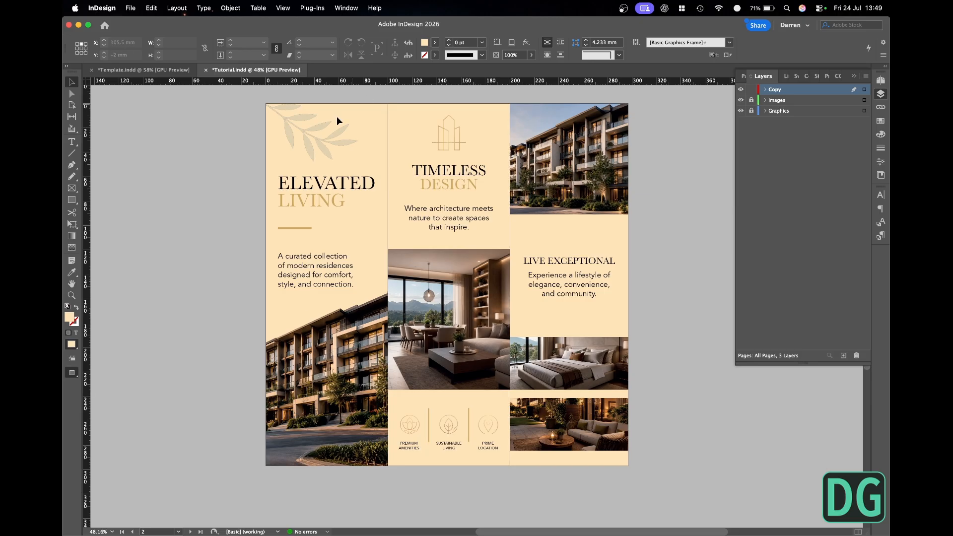
{"action": "left_click", "coordinate": [318, 205]}
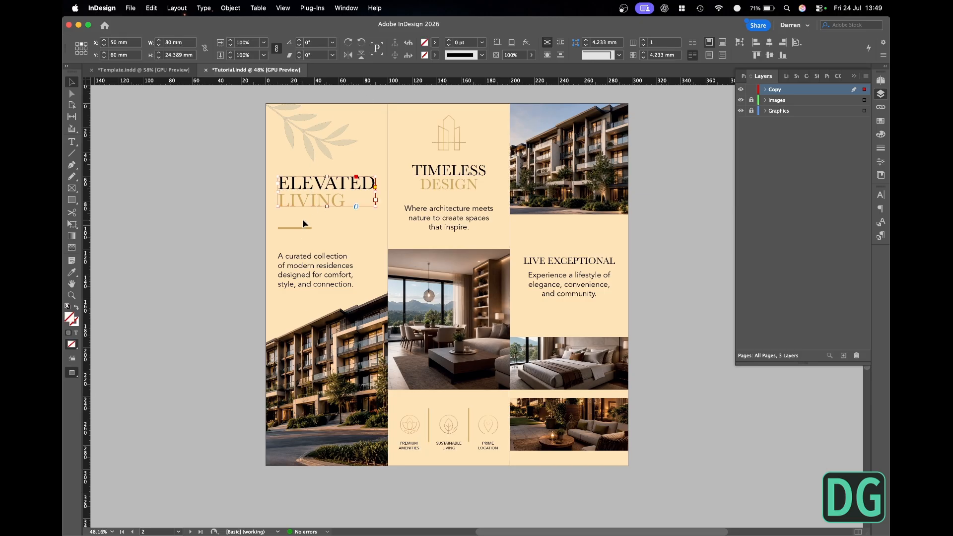
{"action": "left_click_drag", "start_coordinate": [308, 209], "coordinate": [308, 220]}
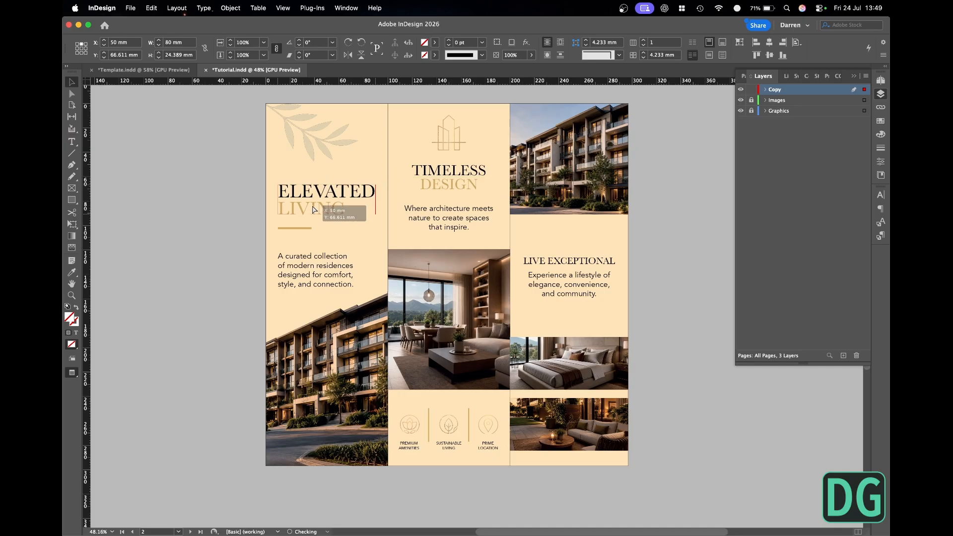
{"action": "left_click", "coordinate": [305, 265]}
{"action": "left_click_drag", "start_coordinate": [306, 265], "coordinate": [305, 256]}
{"action": "left_click", "coordinate": [209, 230]}
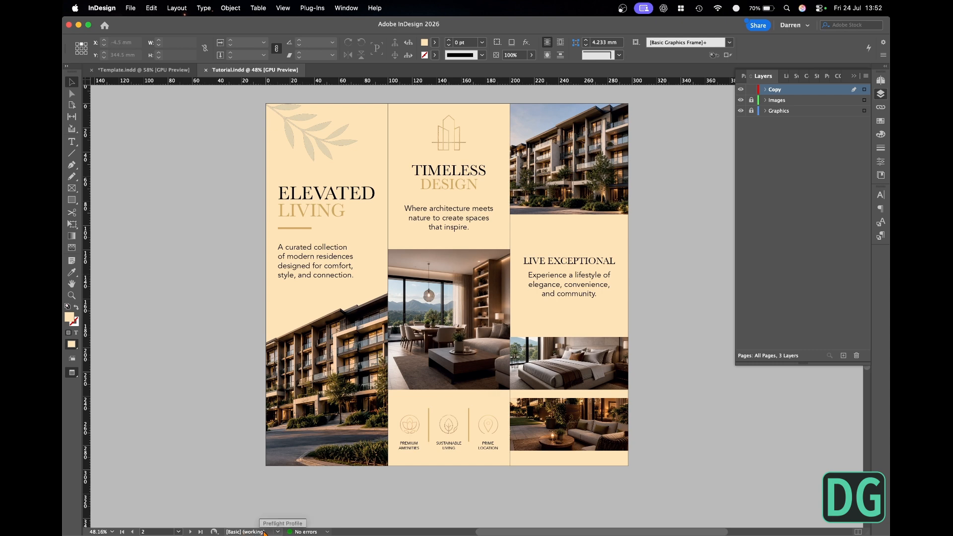
- Check the document for errors with Preflight on all pages
{"action": "left_click", "coordinate": [328, 532]}
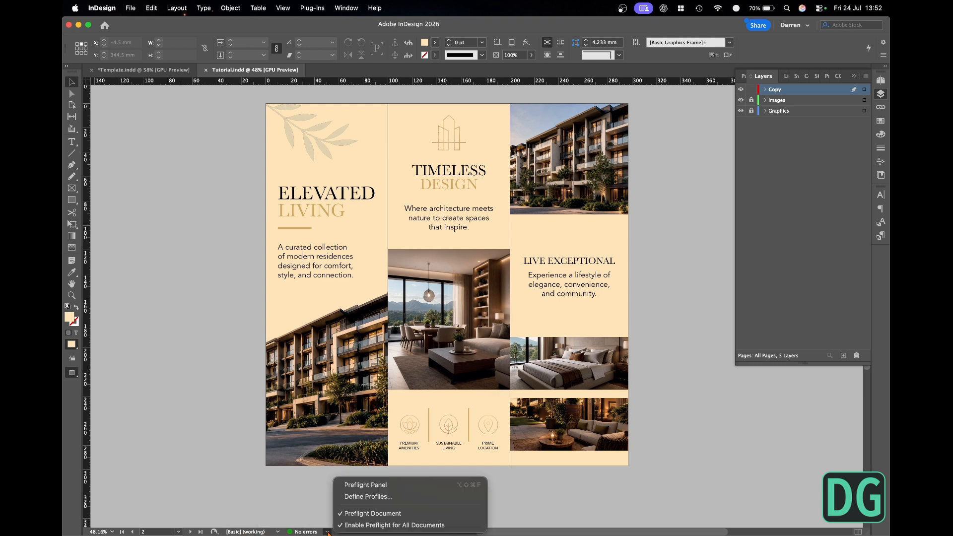
{"action": "left_click", "coordinate": [366, 485]}
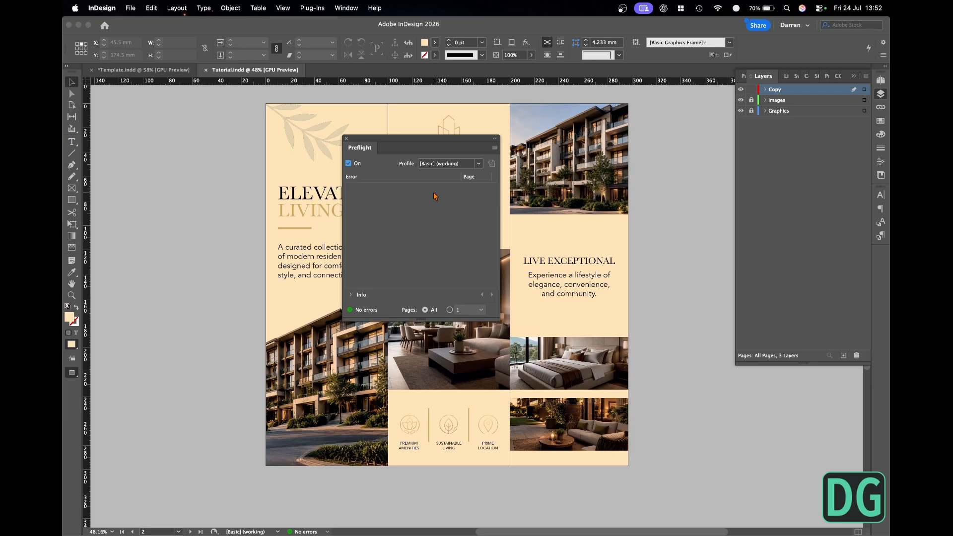
{"action": "left_click", "coordinate": [346, 138]}
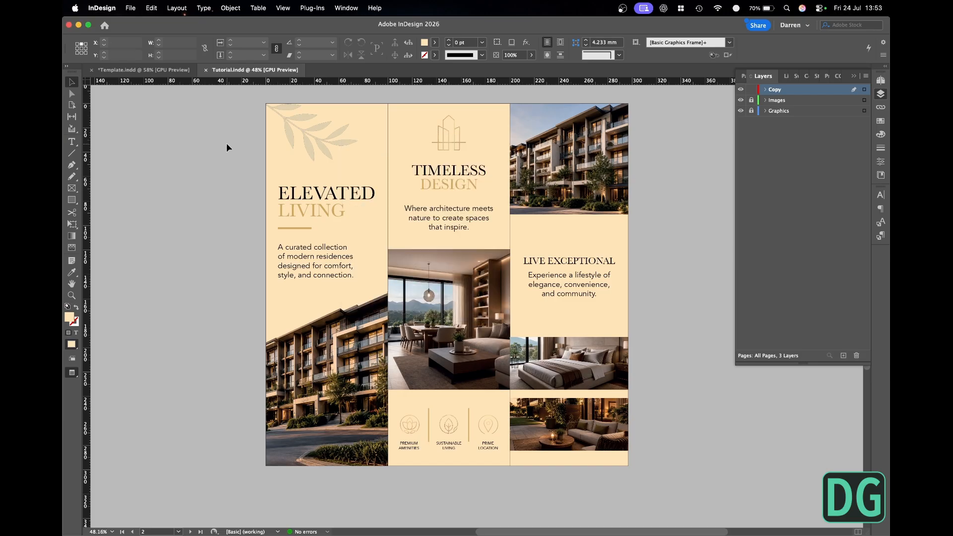